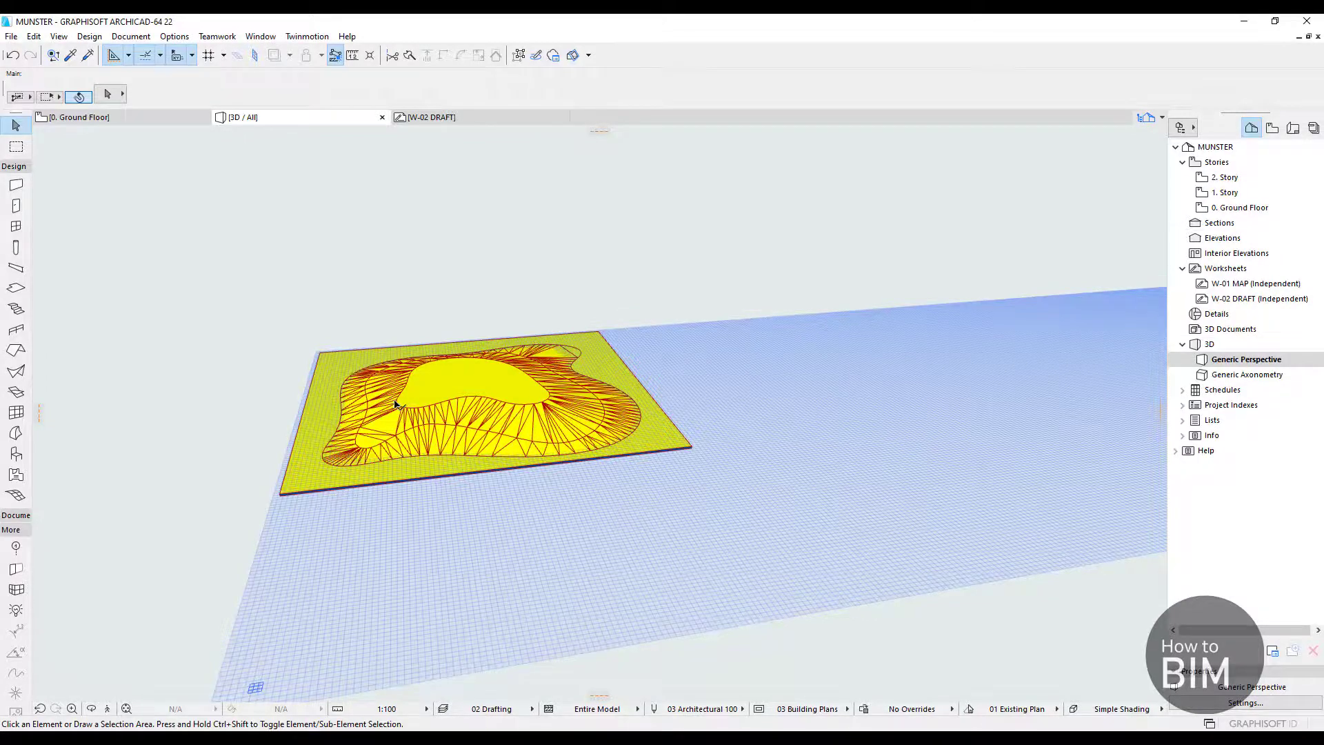
Examine the terrain mesh in the 3D perspective from several angles and distances
{"action": "middle_click_drag", "start_coordinate": [396, 404], "coordinate": [491, 432]}
{"action": "scroll", "coordinate": [514, 445], "scroll_direction": "up", "scroll_amount": 5}
{"action": "middle_click_drag", "start_coordinate": [627, 520], "coordinate": [499, 440]}
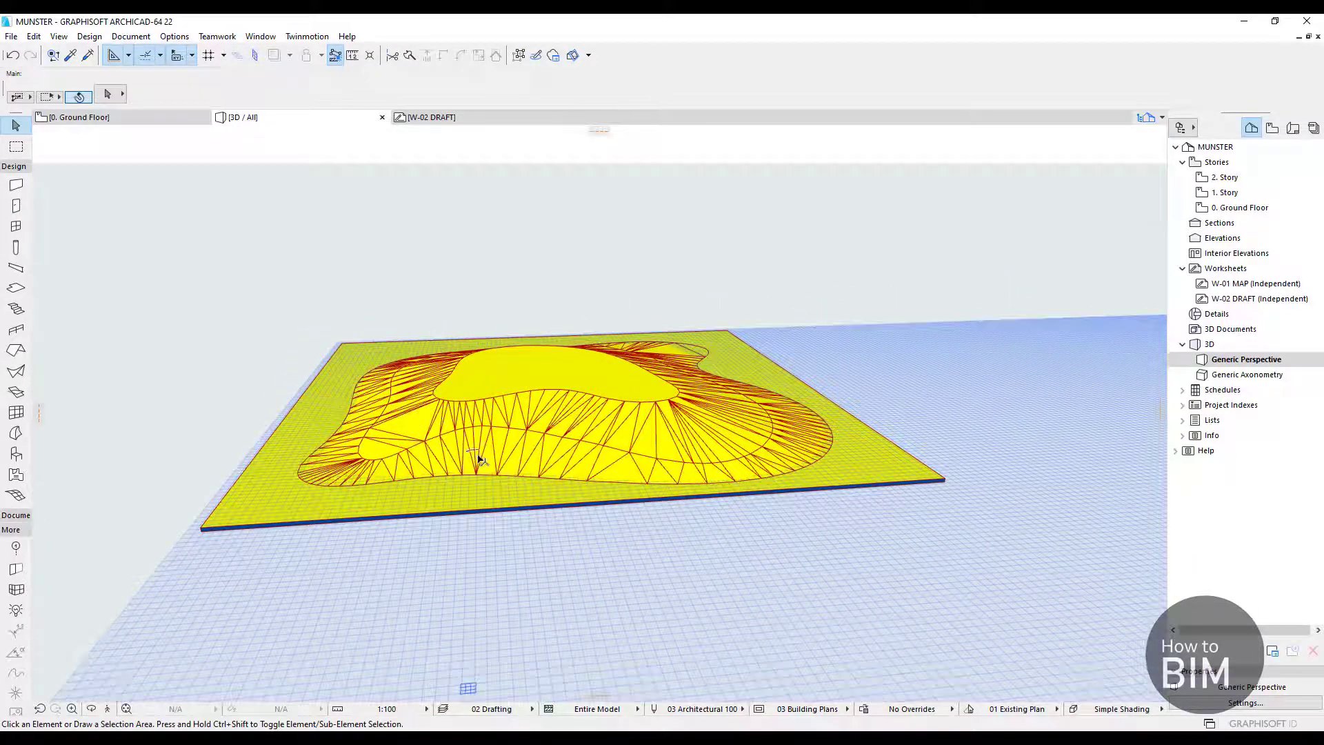
{"action": "mouse_move", "coordinate": [480, 458]}
{"action": "scroll", "coordinate": [514, 356], "scroll_direction": "up", "scroll_amount": 5}
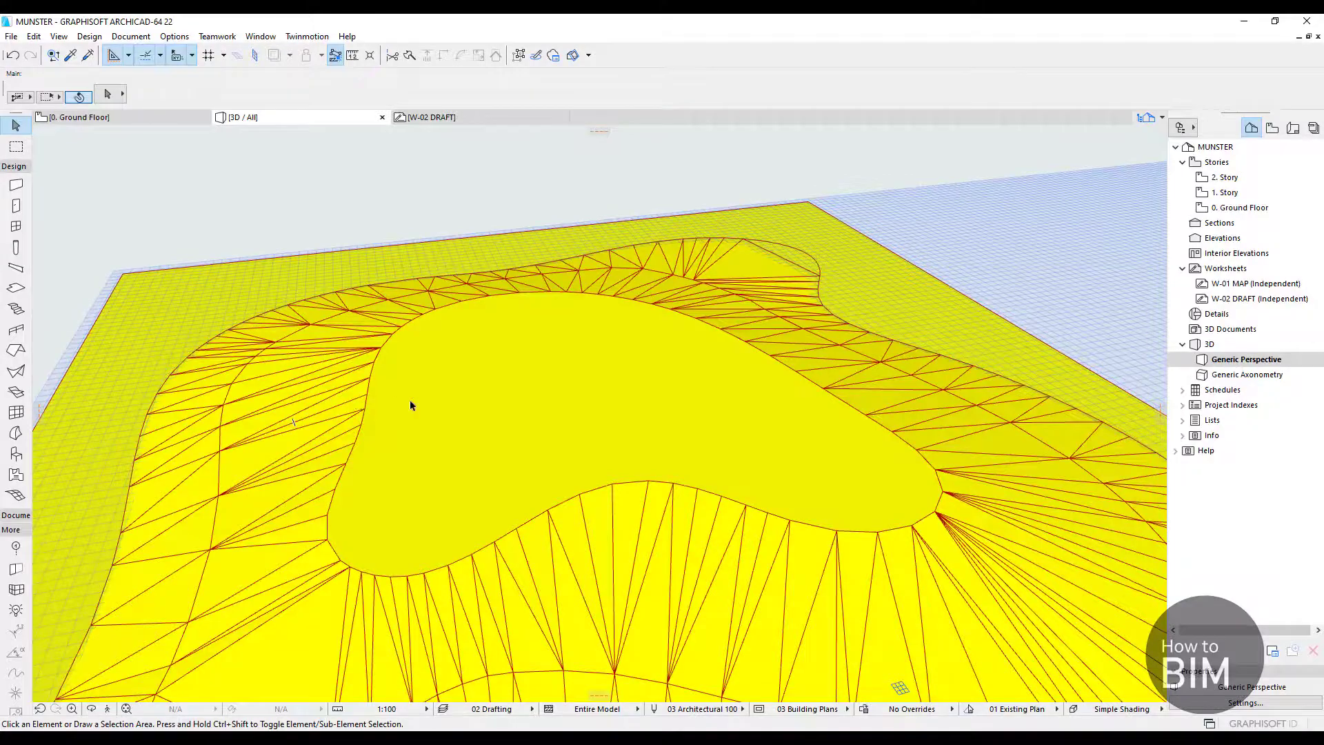
{"action": "middle_click_drag", "start_coordinate": [412, 406], "coordinate": [468, 428], "text": "shift"}
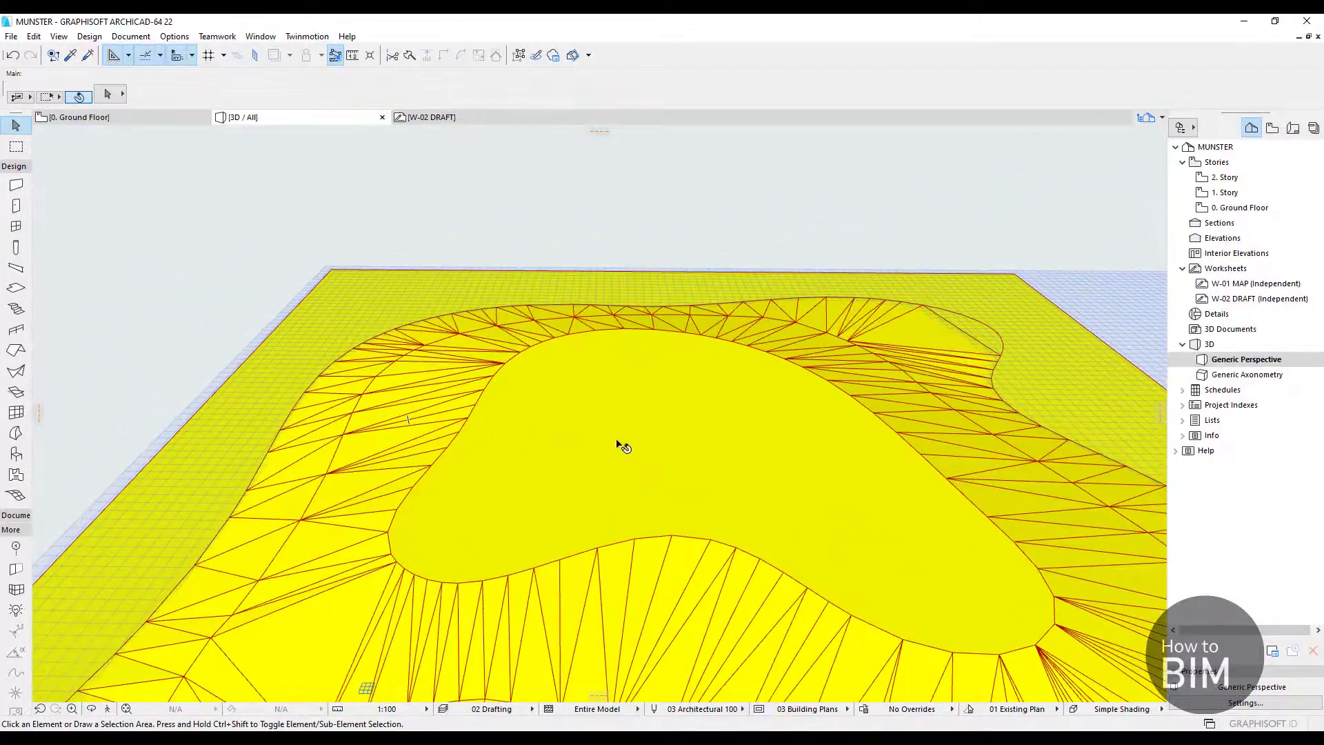
{"action": "middle_click_drag", "start_coordinate": [619, 443], "coordinate": [717, 366], "text": "shift"}
{"action": "middle_click_drag", "start_coordinate": [586, 372], "coordinate": [407, 307], "text": "shift"}
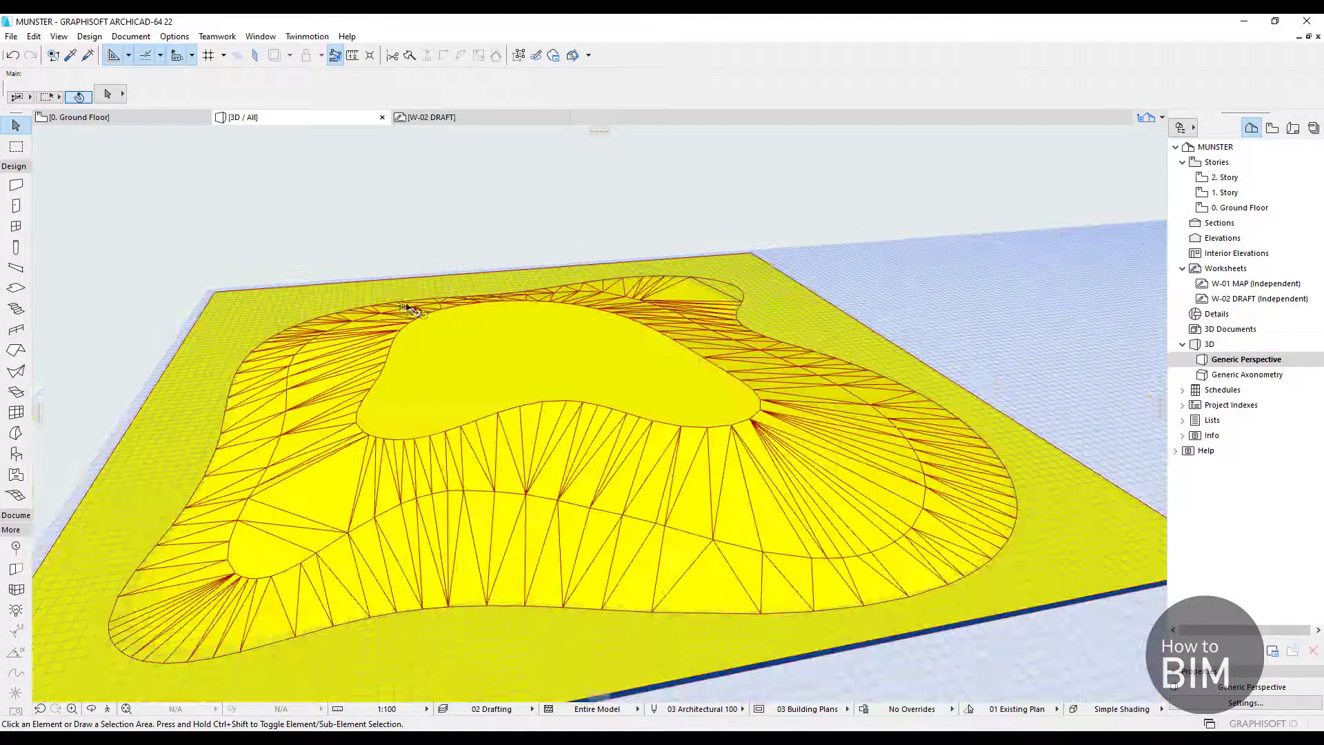
{"action": "scroll", "coordinate": [404, 307], "scroll_direction": "down", "scroll_amount": 5}
{"action": "middle_click_drag", "start_coordinate": [715, 437], "coordinate": [565, 380]}
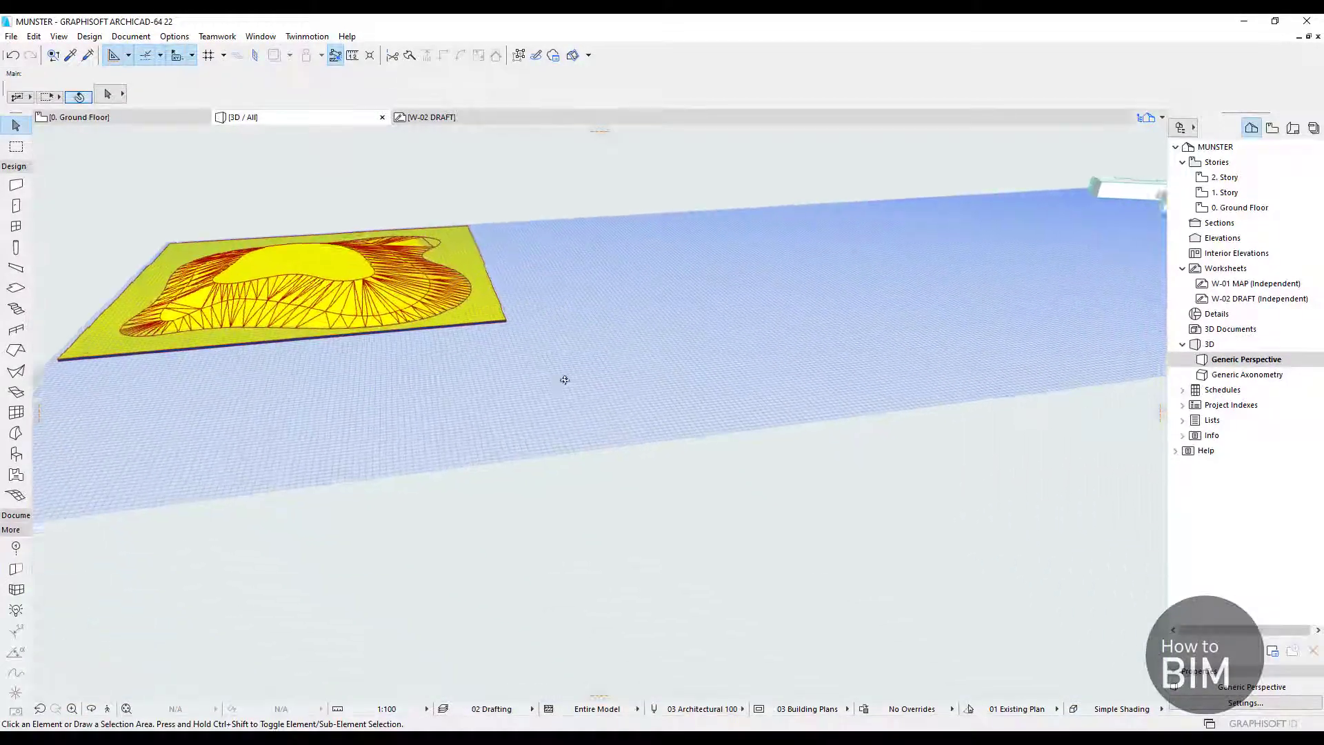
Open the Ground Floor plan at the terrain mesh and activate the Morph tool
{"action": "left_click", "coordinate": [109, 117]}
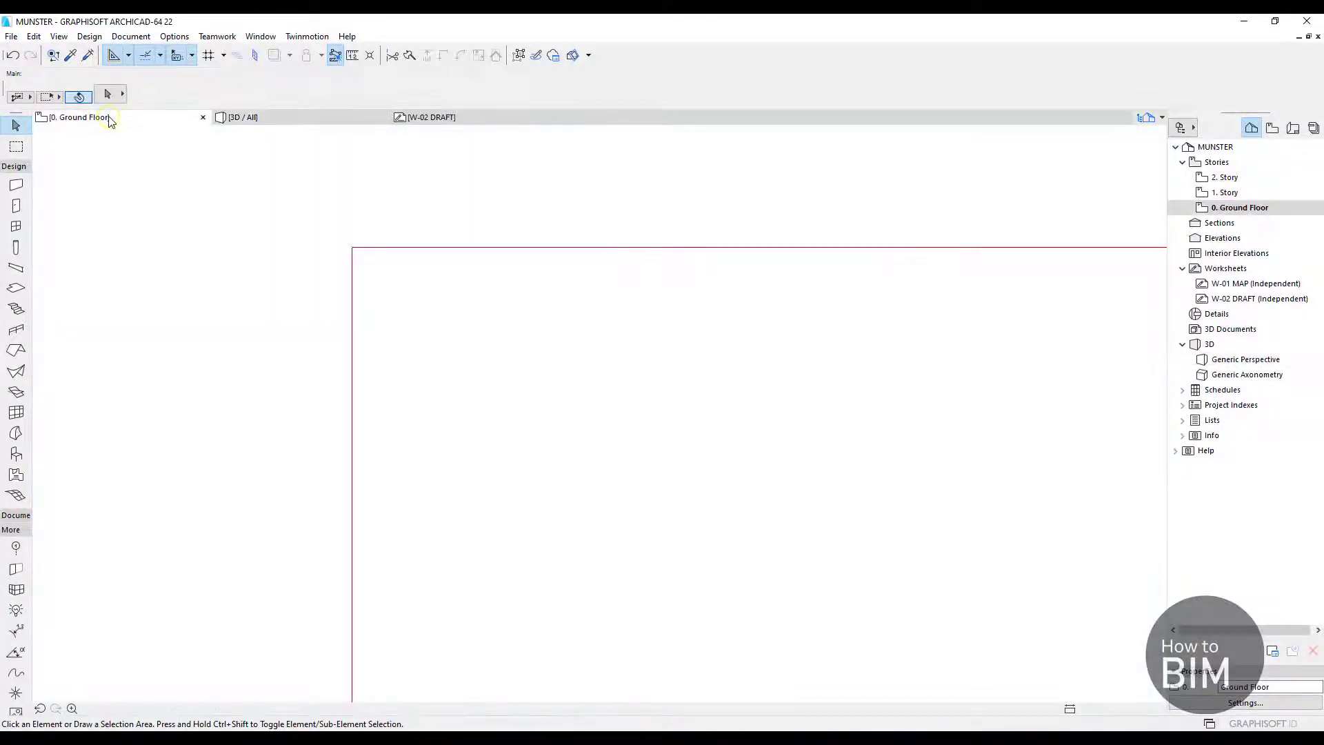
{"action": "scroll", "coordinate": [391, 311], "scroll_direction": "down", "scroll_amount": 8}
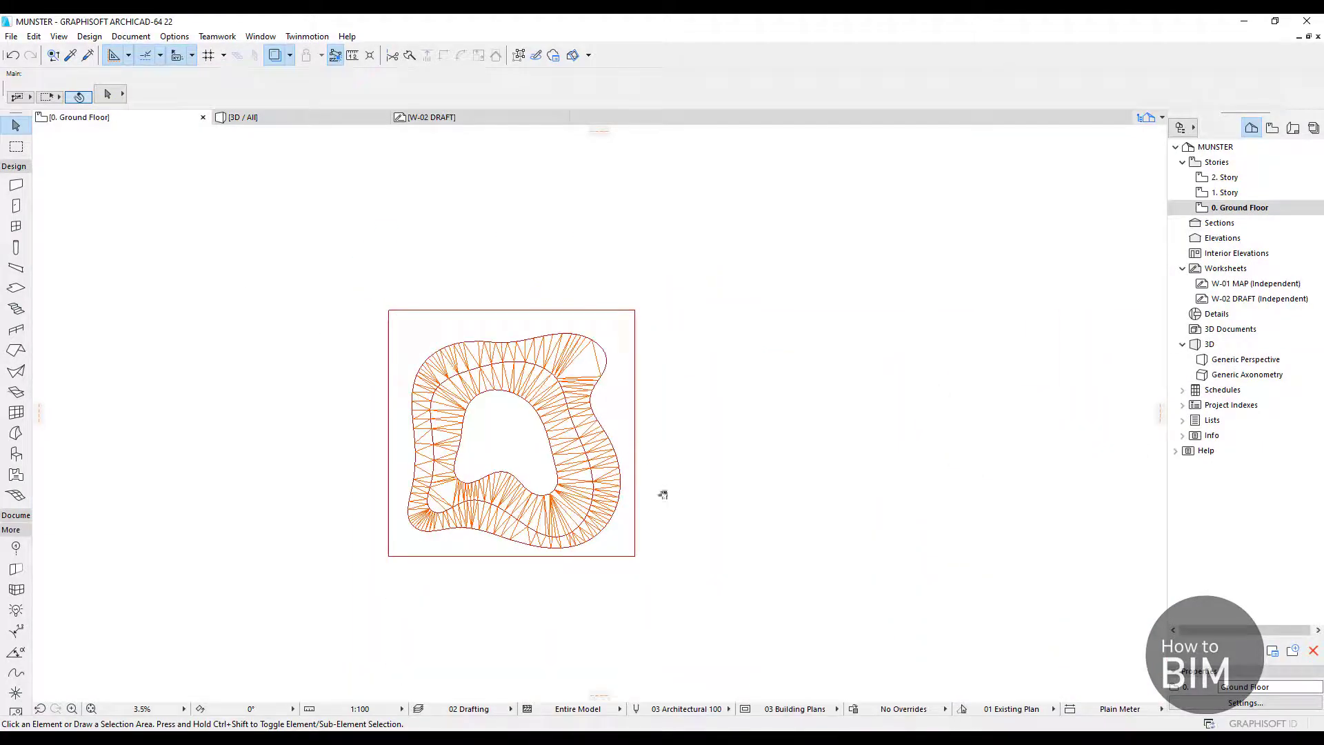
{"action": "middle_click_drag", "start_coordinate": [663, 495], "coordinate": [487, 419]}
{"action": "scroll", "coordinate": [451, 261], "scroll_direction": "up", "scroll_amount": 3}
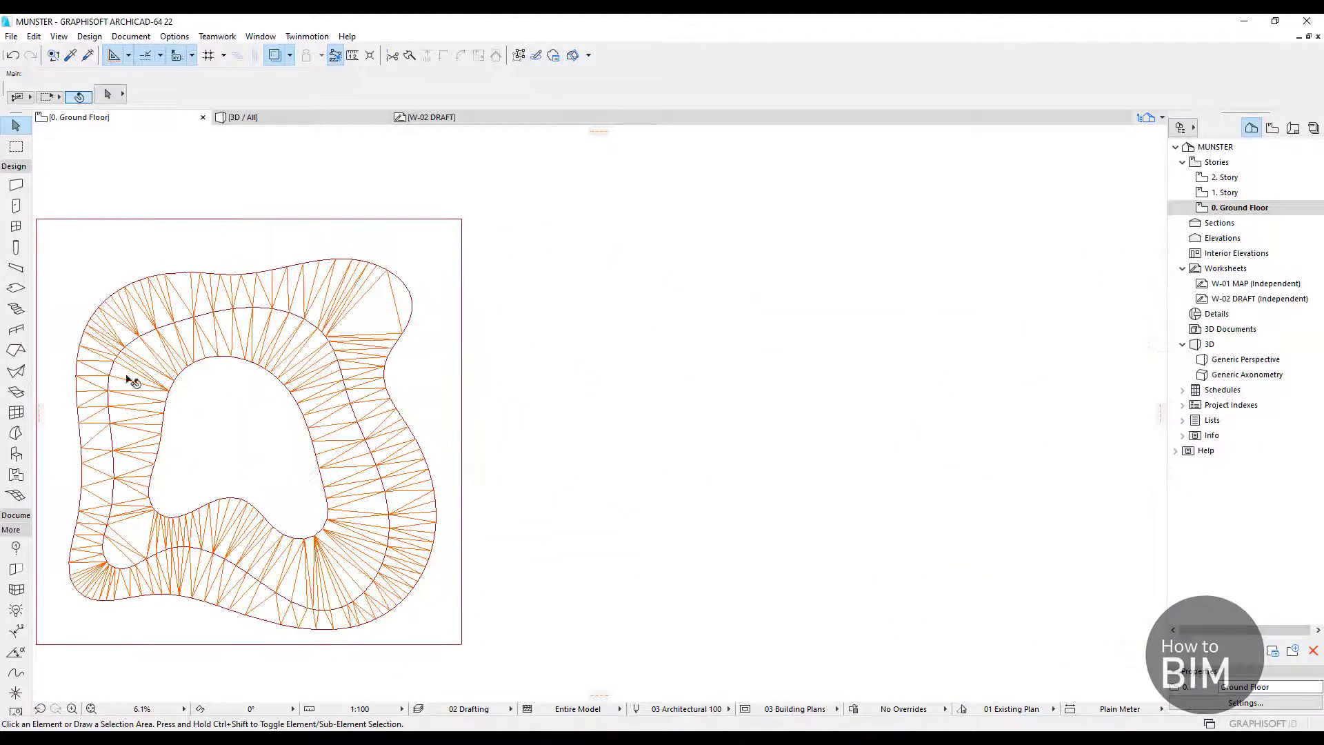
{"action": "left_click", "coordinate": [15, 433]}
{"action": "middle_click_drag", "start_coordinate": [656, 327], "coordinate": [520, 343]}
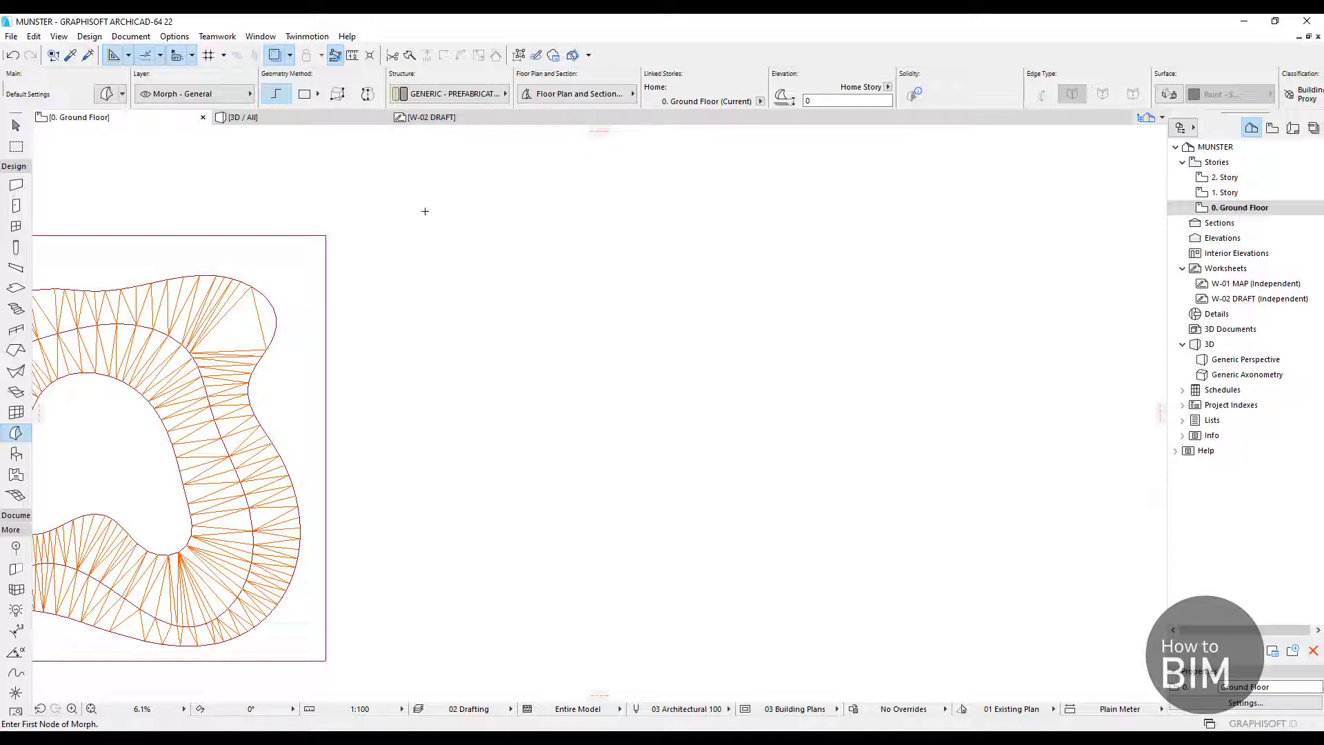
{"action": "left_click", "coordinate": [305, 96]}
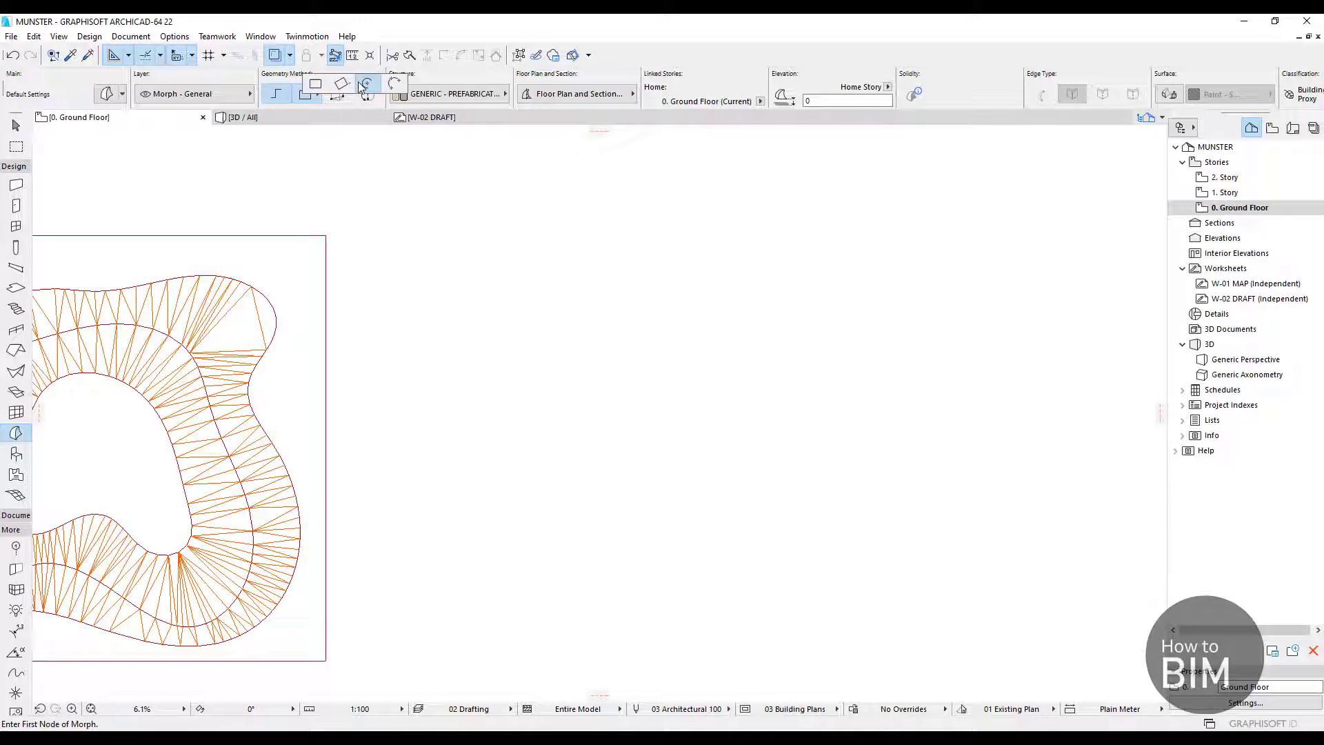
{"action": "left_click", "coordinate": [315, 83]}
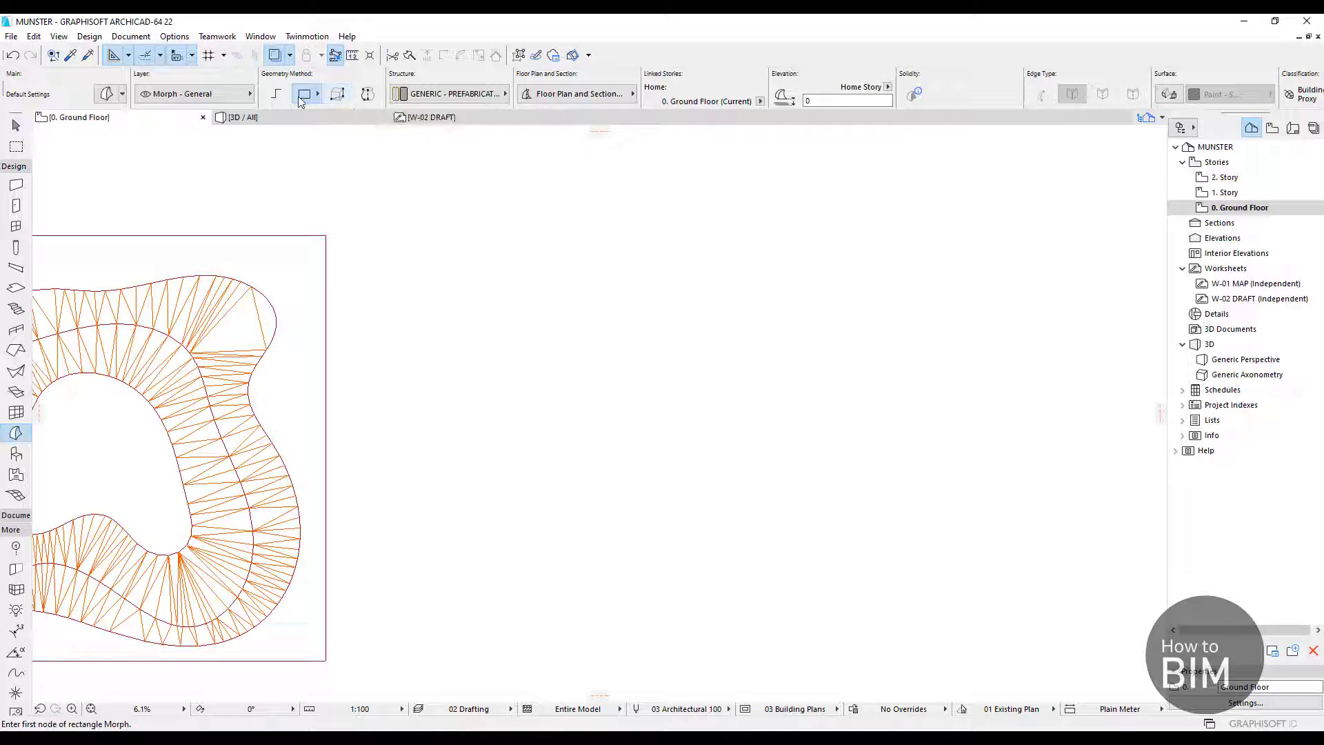
{"action": "left_click", "coordinate": [276, 95]}
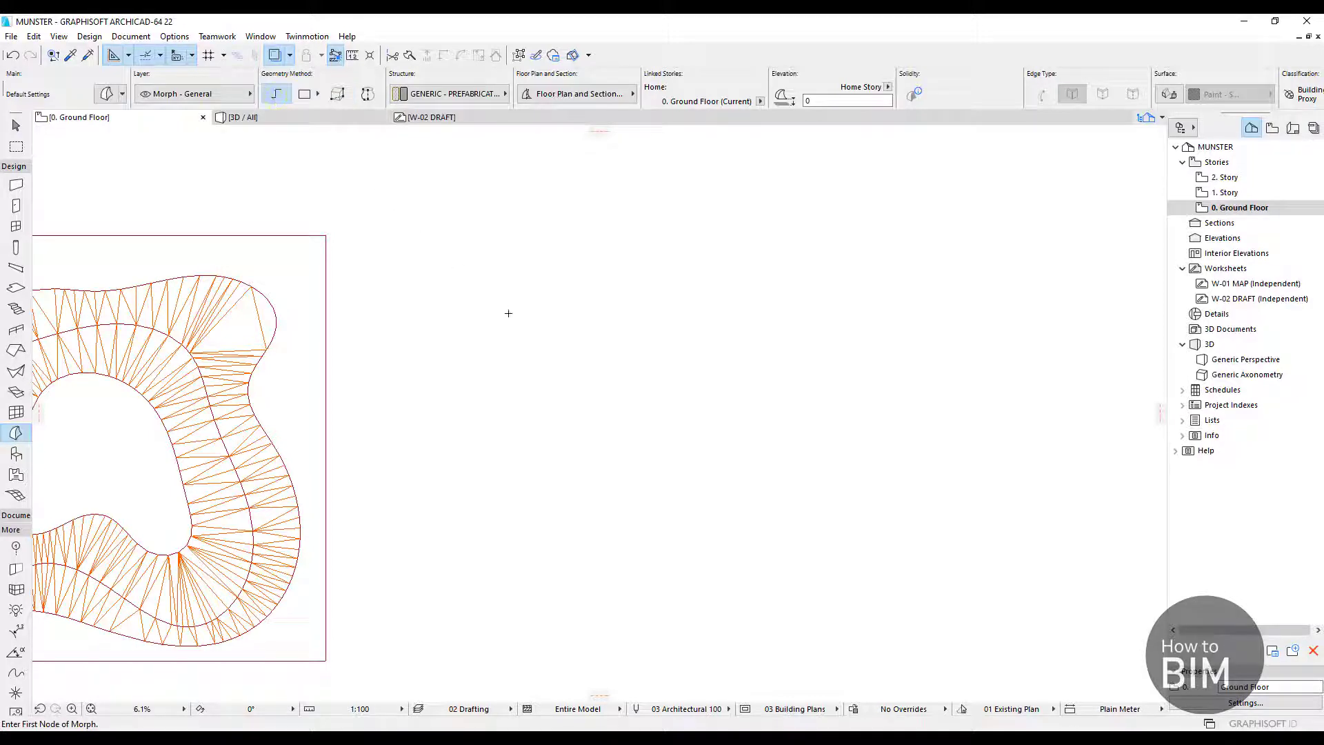
Begin a polygonal morph in the empty area east of the terrain mesh with a horizontal first edge 10000 long
{"action": "scroll", "coordinate": [514, 272], "scroll_direction": "up", "scroll_amount": 2}
{"action": "left_click", "coordinate": [453, 223]}
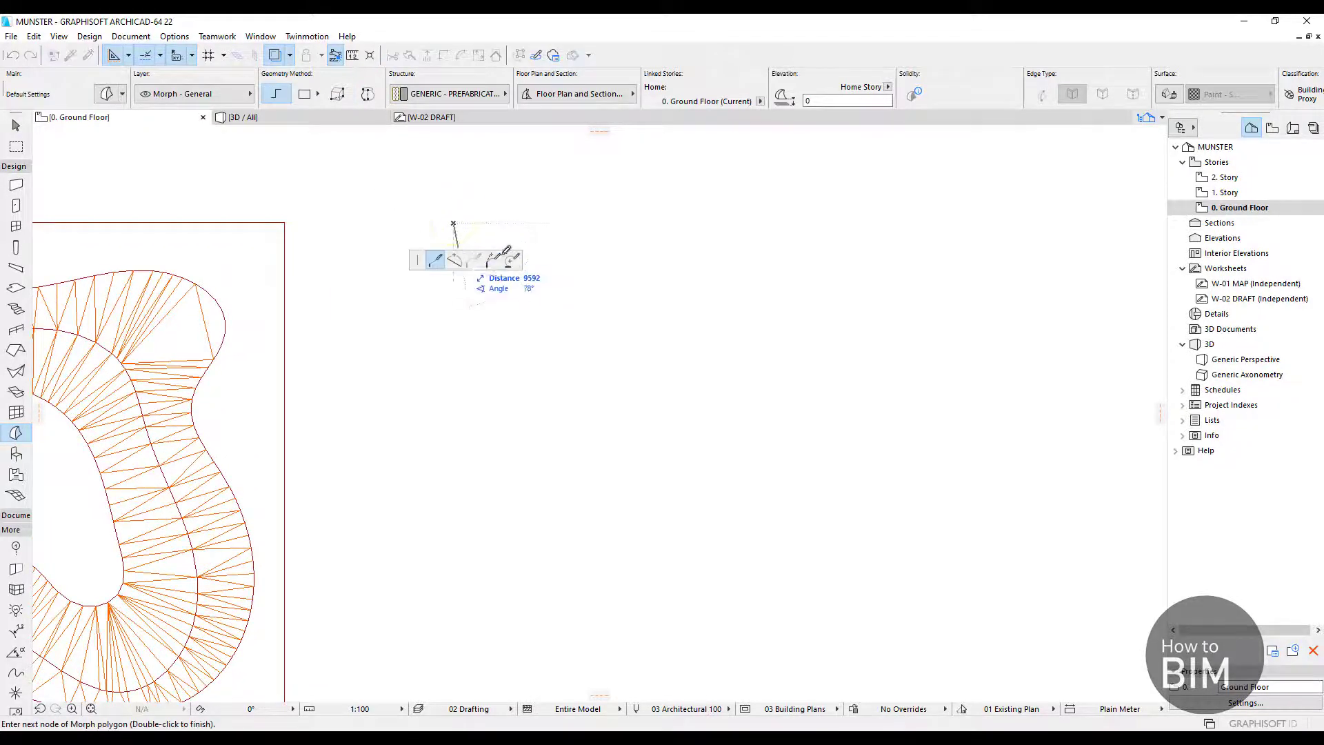
{"action": "scroll", "coordinate": [535, 228], "scroll_direction": "up", "scroll_amount": 2}
{"action": "middle_click_drag", "start_coordinate": [535, 227], "coordinate": [775, 249]}
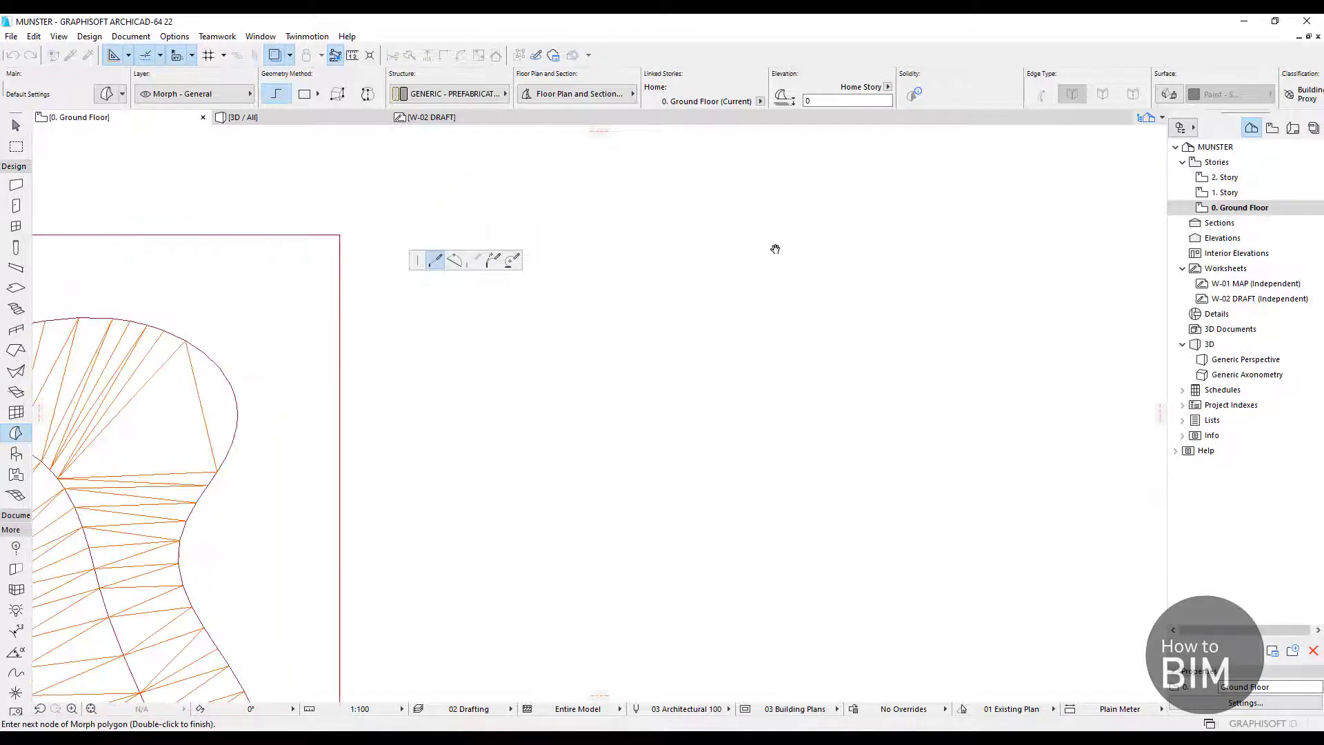
{"action": "scroll", "coordinate": [749, 241], "scroll_direction": "down", "scroll_amount": 4}
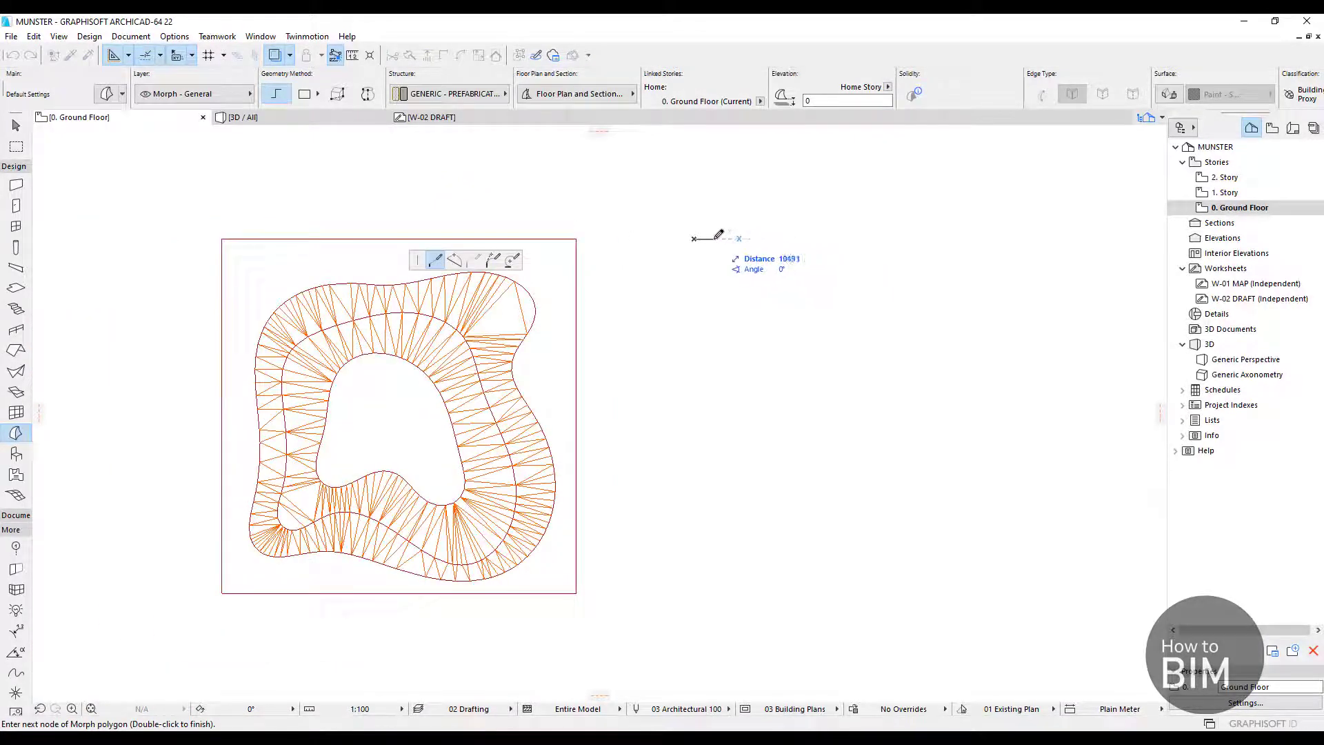
{"action": "type", "text": "10"}
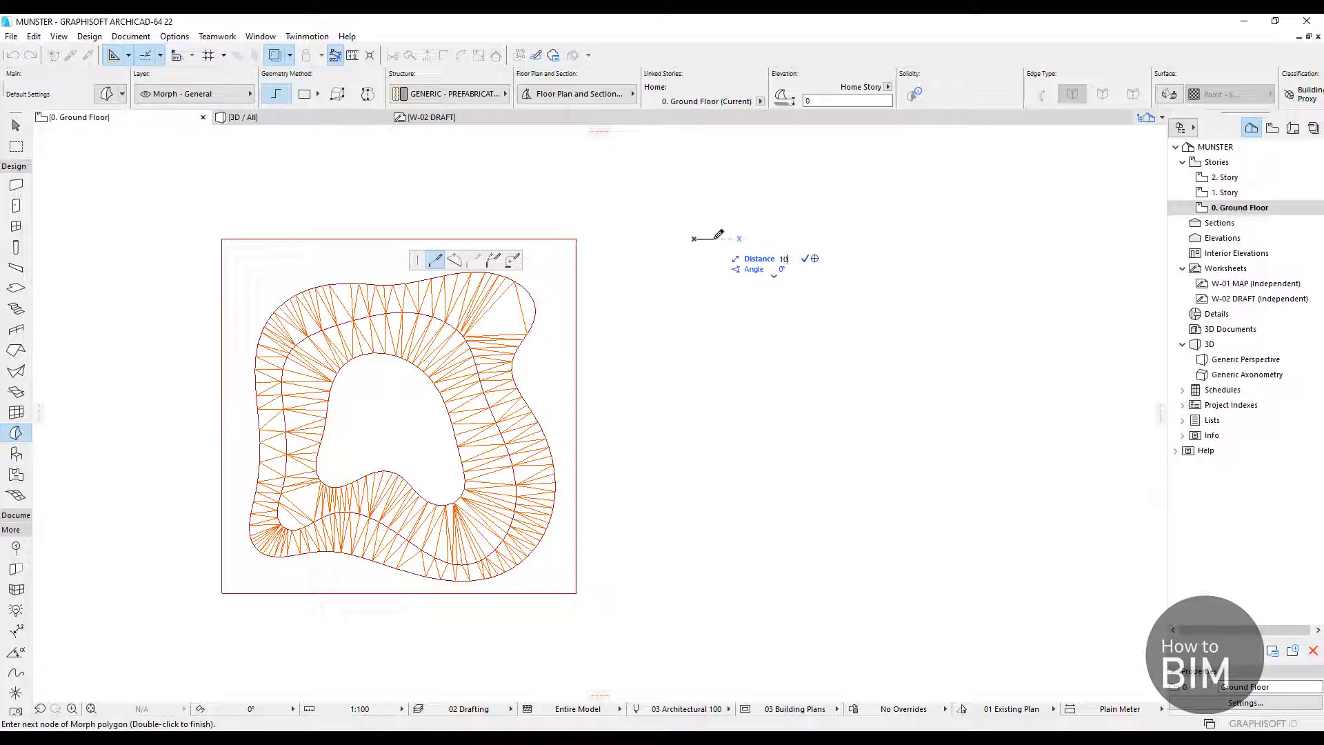
{"action": "type", "text": "000"}
{"action": "key", "text": "Return"}
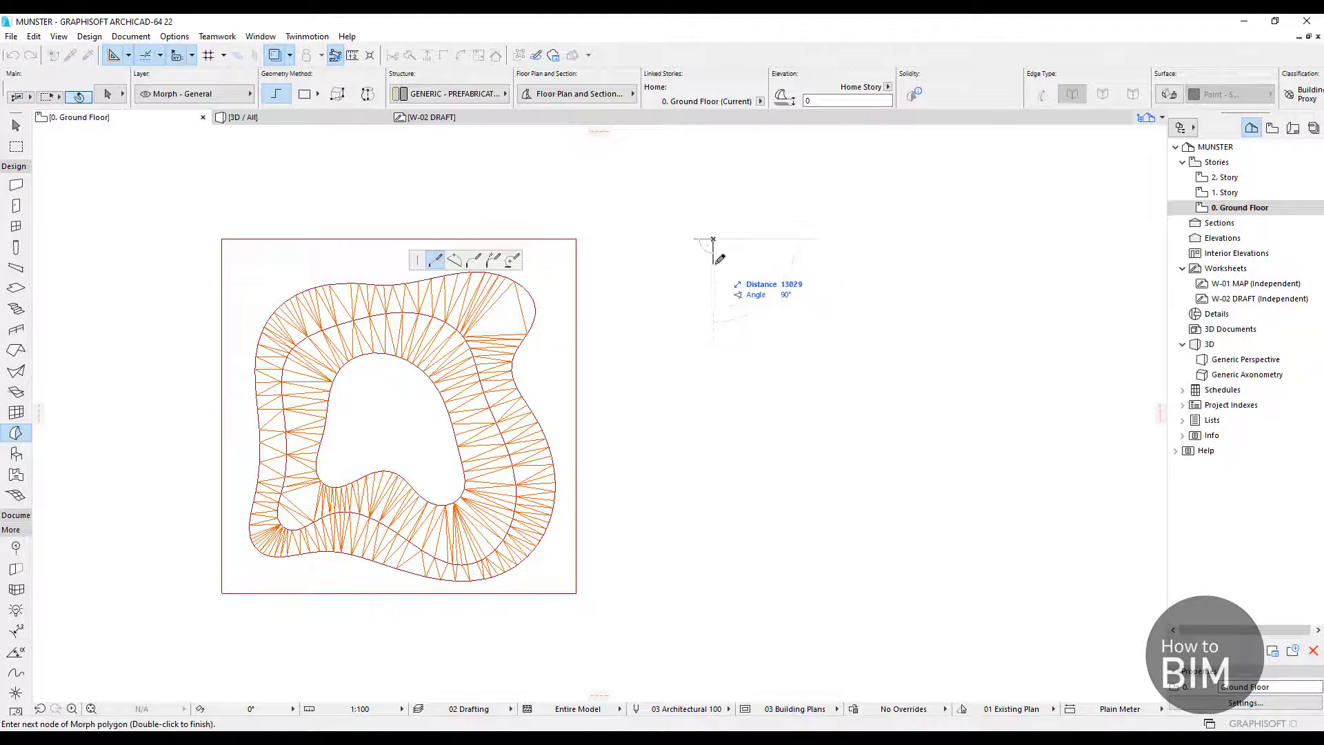
Complete the morph outline as a 10000 by 10000 square, closing it at its starting corner
{"action": "scroll", "coordinate": [719, 257], "scroll_direction": "up", "scroll_amount": 3}
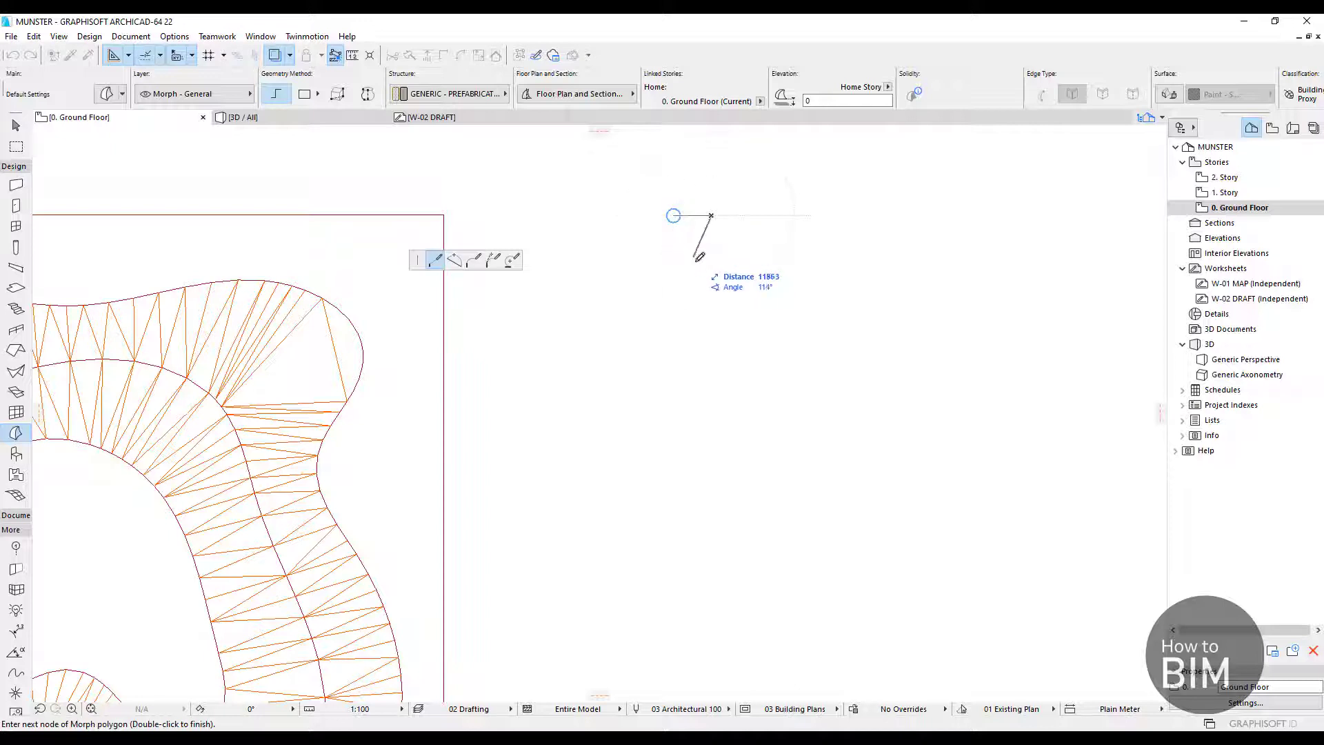
{"action": "scroll", "coordinate": [702, 230], "scroll_direction": "up", "scroll_amount": 3}
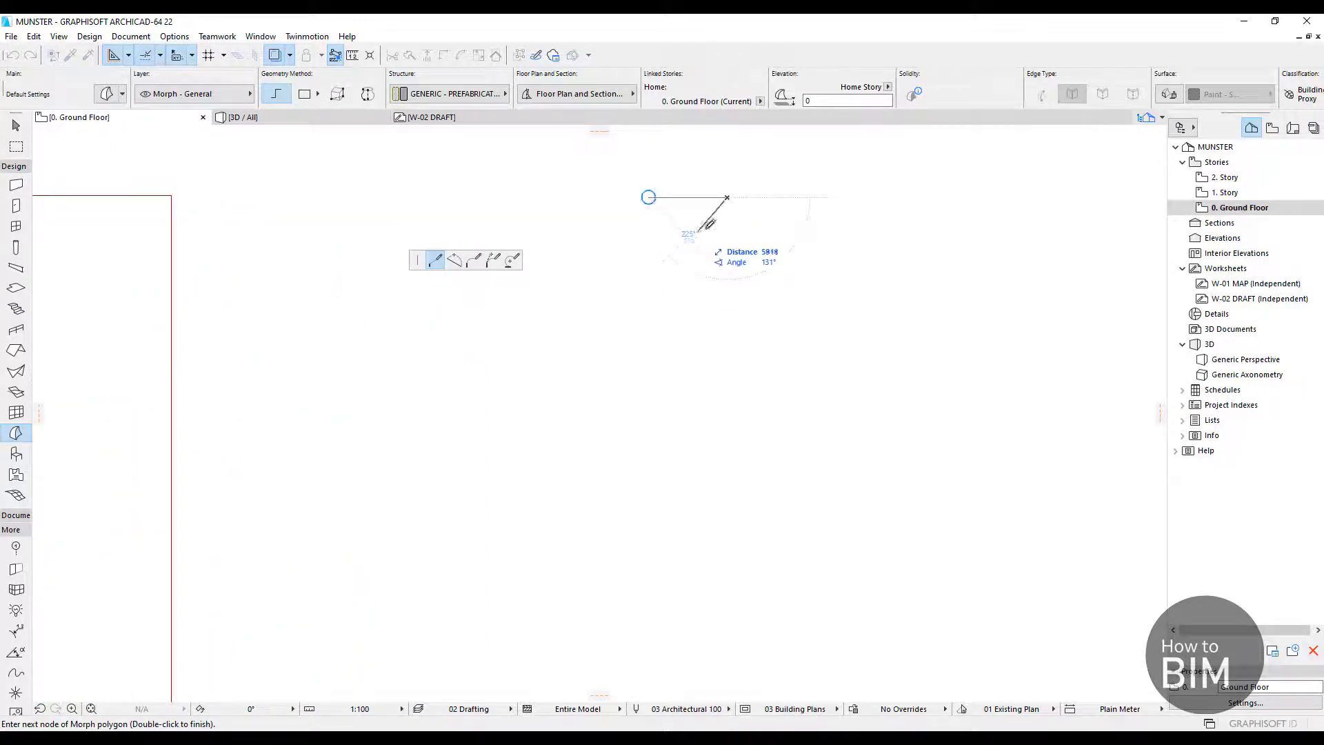
{"action": "left_click", "coordinate": [727, 275]}
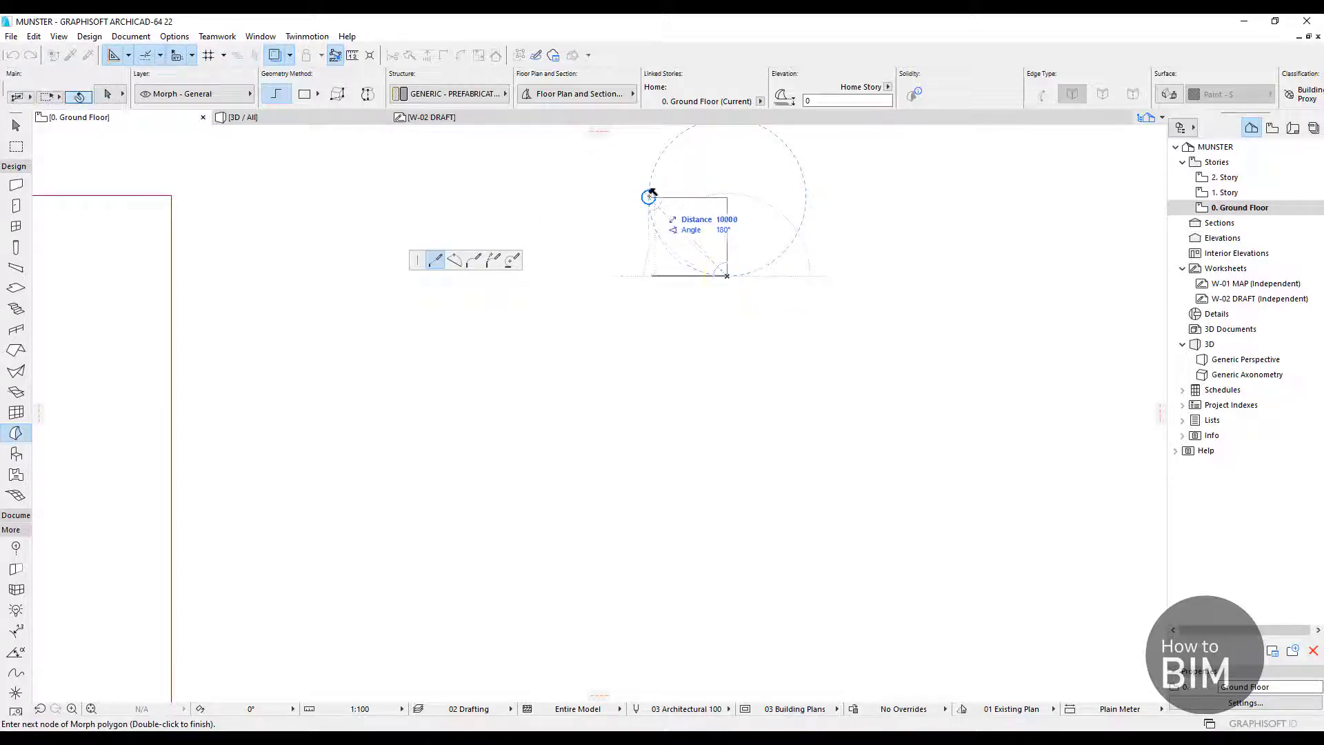
{"action": "left_click", "coordinate": [649, 197]}
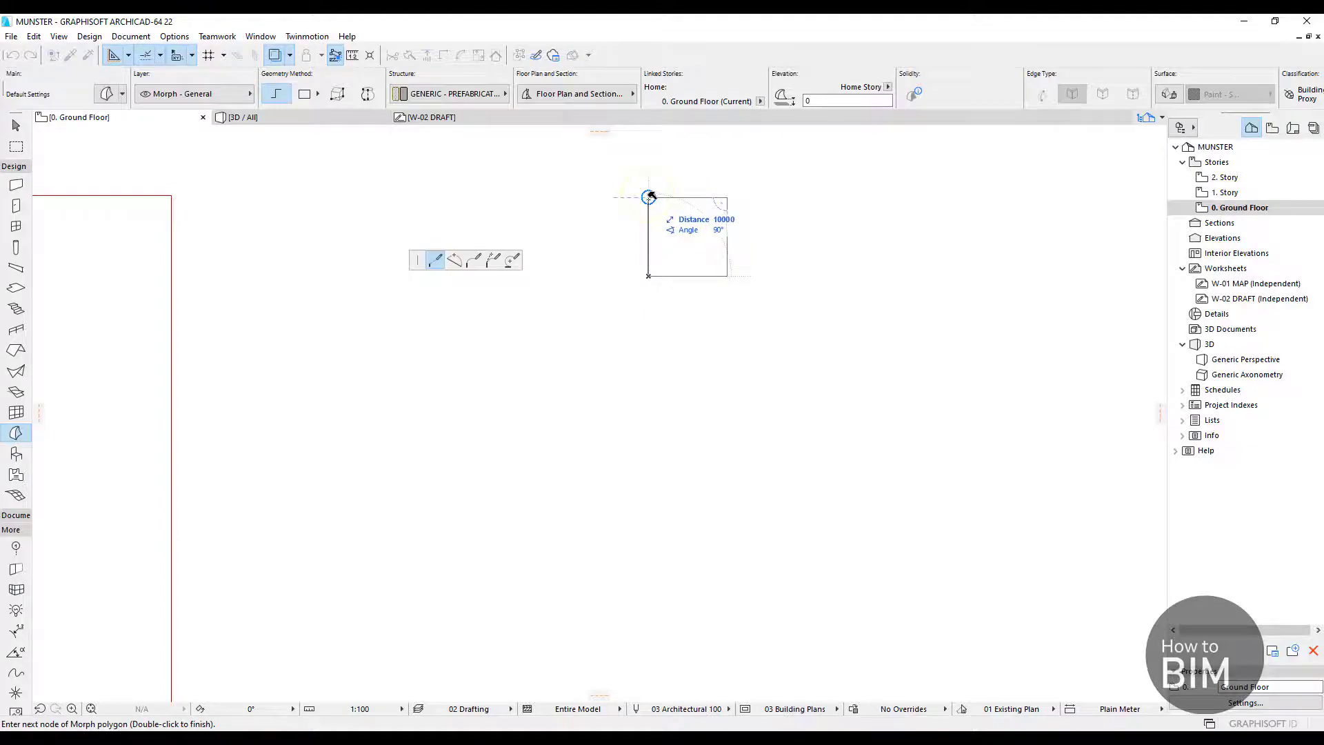
{"action": "middle_click_drag", "start_coordinate": [690, 330], "coordinate": [526, 361]}
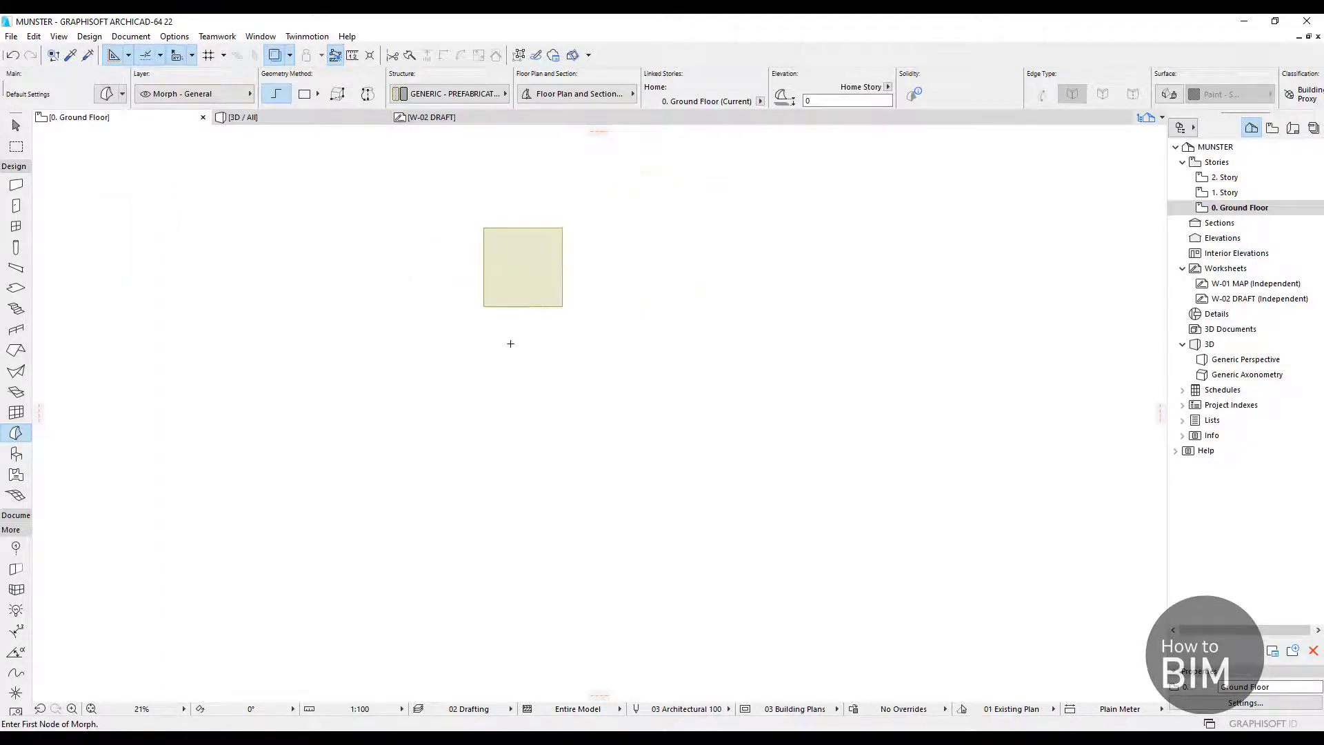
Examine the flat square morph beside the terrain mesh in the 3D view, comparing it with the floor plan
{"action": "left_click", "coordinate": [299, 121]}
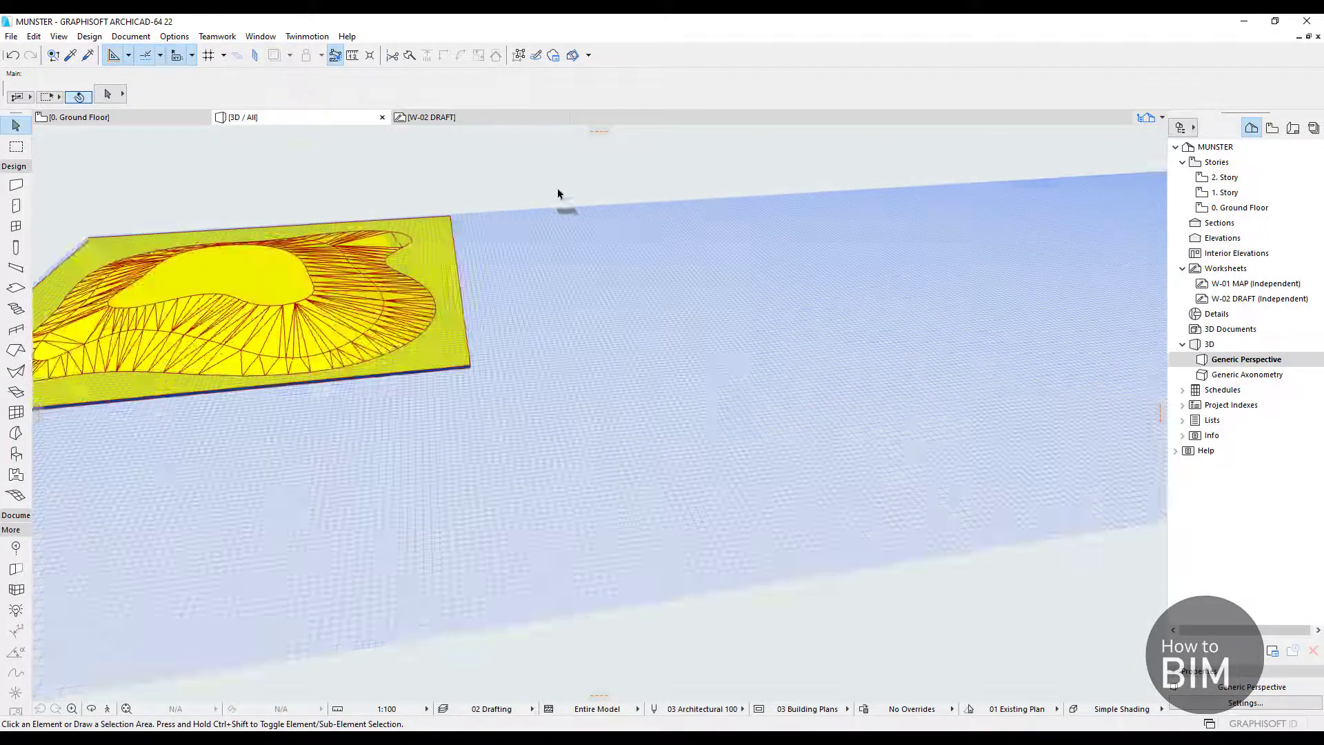
{"action": "scroll", "coordinate": [558, 193], "scroll_direction": "up", "scroll_amount": 3}
{"action": "middle_click_drag", "start_coordinate": [612, 248], "coordinate": [521, 307], "text": "shift"}
{"action": "middle_click_drag", "start_coordinate": [562, 164], "coordinate": [541, 442]}
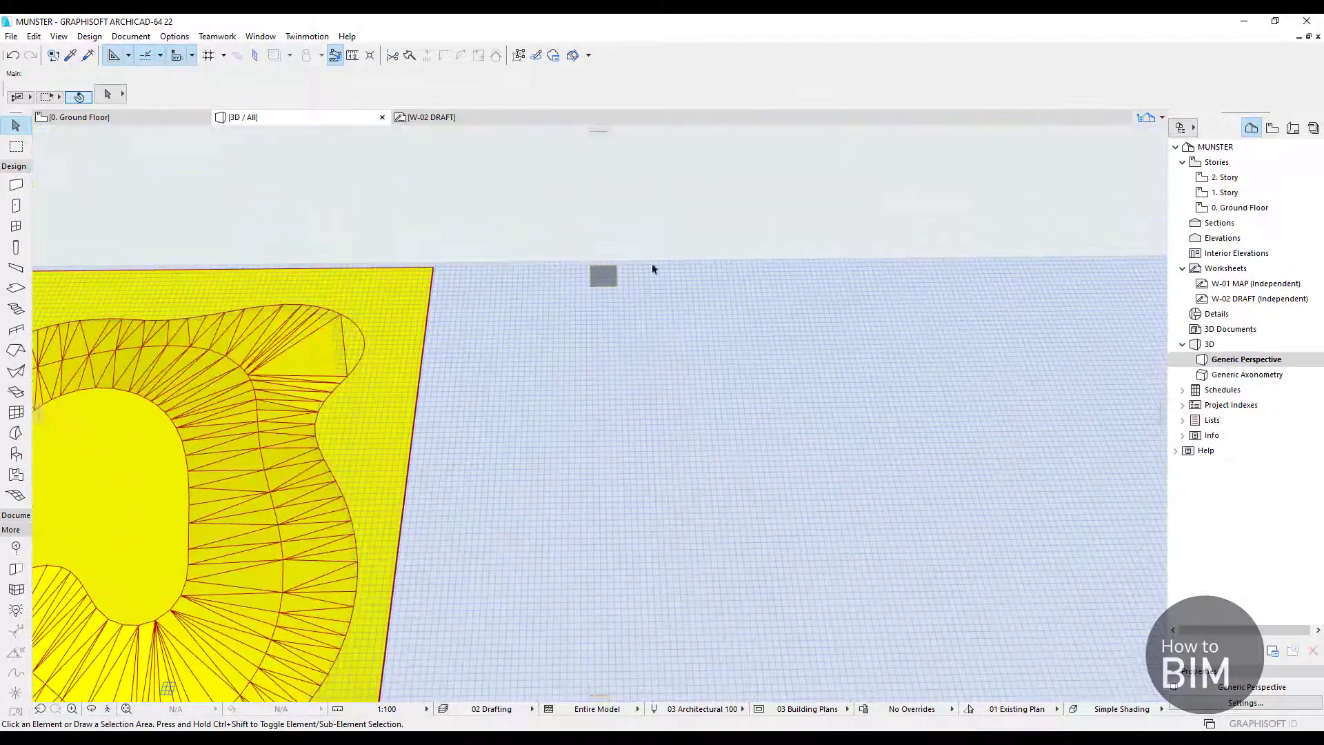
{"action": "middle_click_drag", "start_coordinate": [653, 268], "coordinate": [630, 281], "text": "shift"}
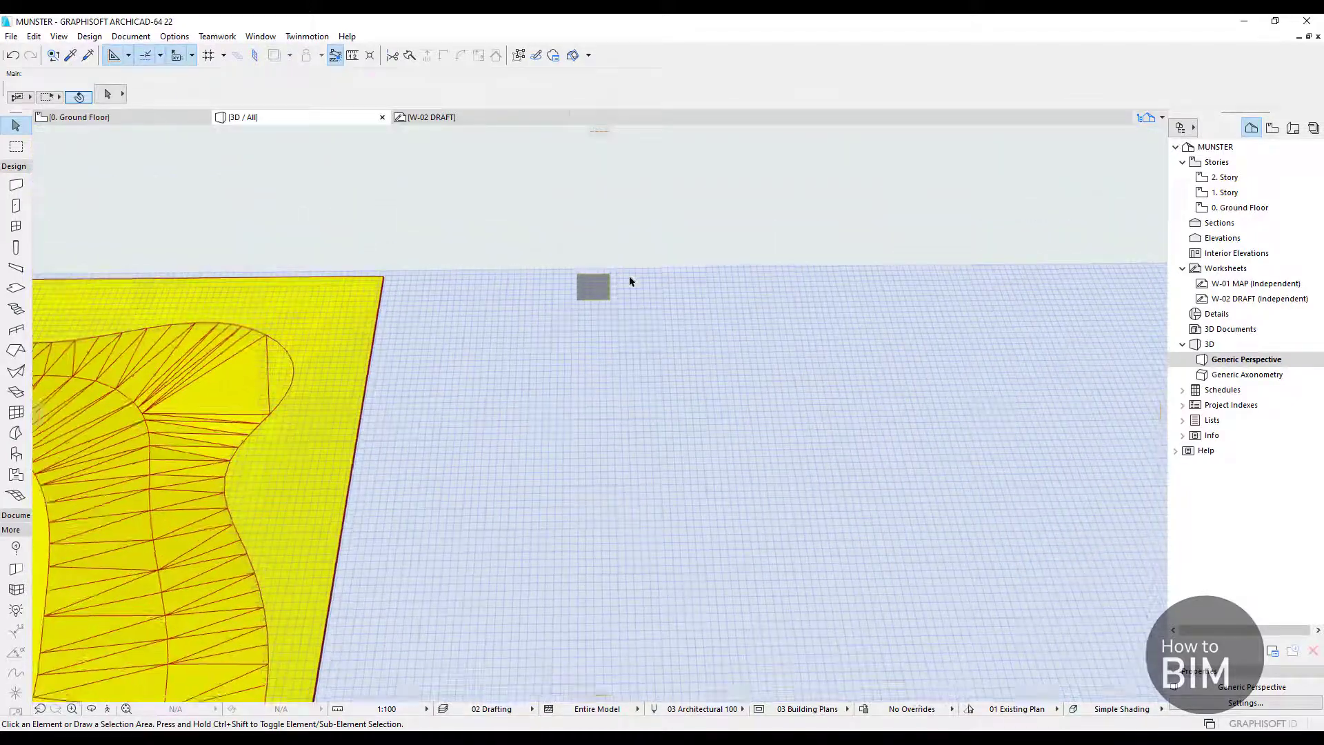
{"action": "left_click", "coordinate": [138, 117]}
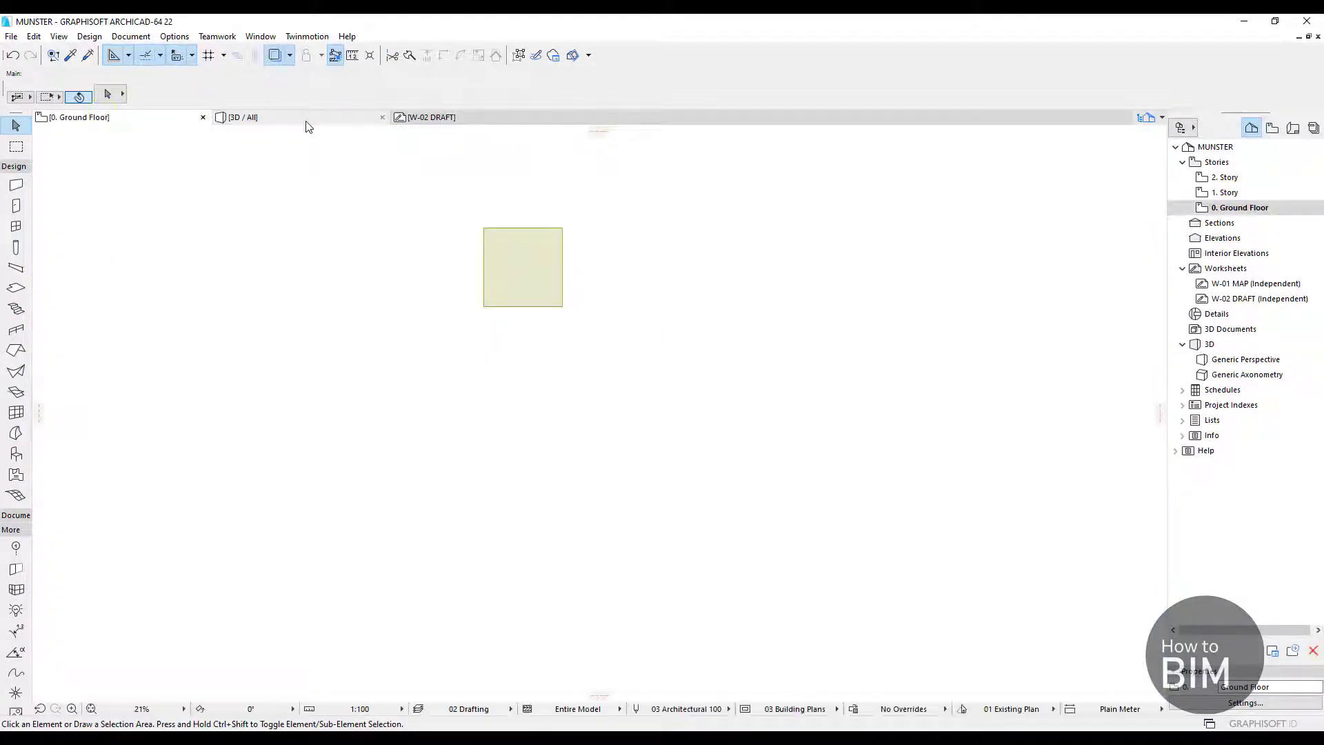
{"action": "left_click", "coordinate": [304, 119]}
{"action": "middle_click_drag", "start_coordinate": [579, 266], "coordinate": [624, 319], "text": "shift"}
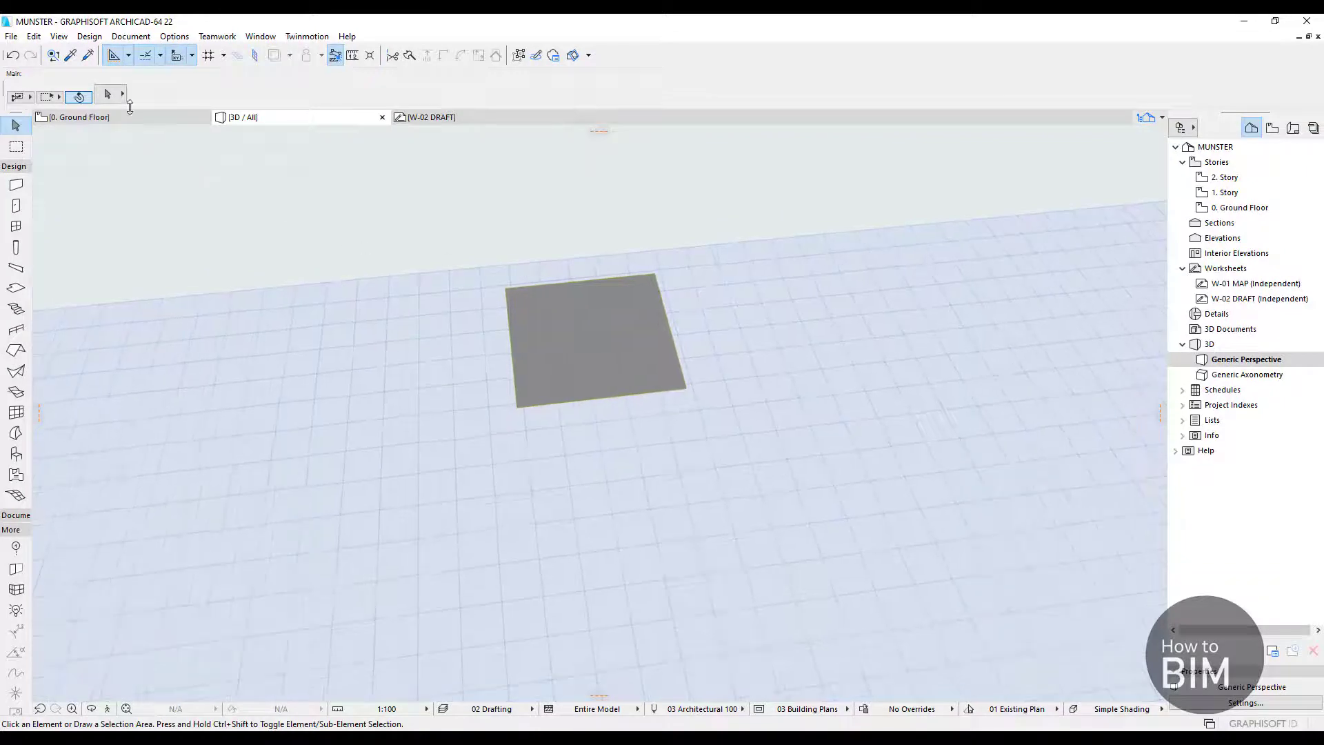
On the Ground Floor plan, begin a polygonal morph at the square morph's lower-left corner with a 25000 edge running horizontally westward
{"action": "left_click", "coordinate": [104, 117]}
{"action": "middle_click_drag", "start_coordinate": [621, 386], "coordinate": [555, 381]}
{"action": "scroll", "coordinate": [497, 354], "scroll_direction": "down", "scroll_amount": 8}
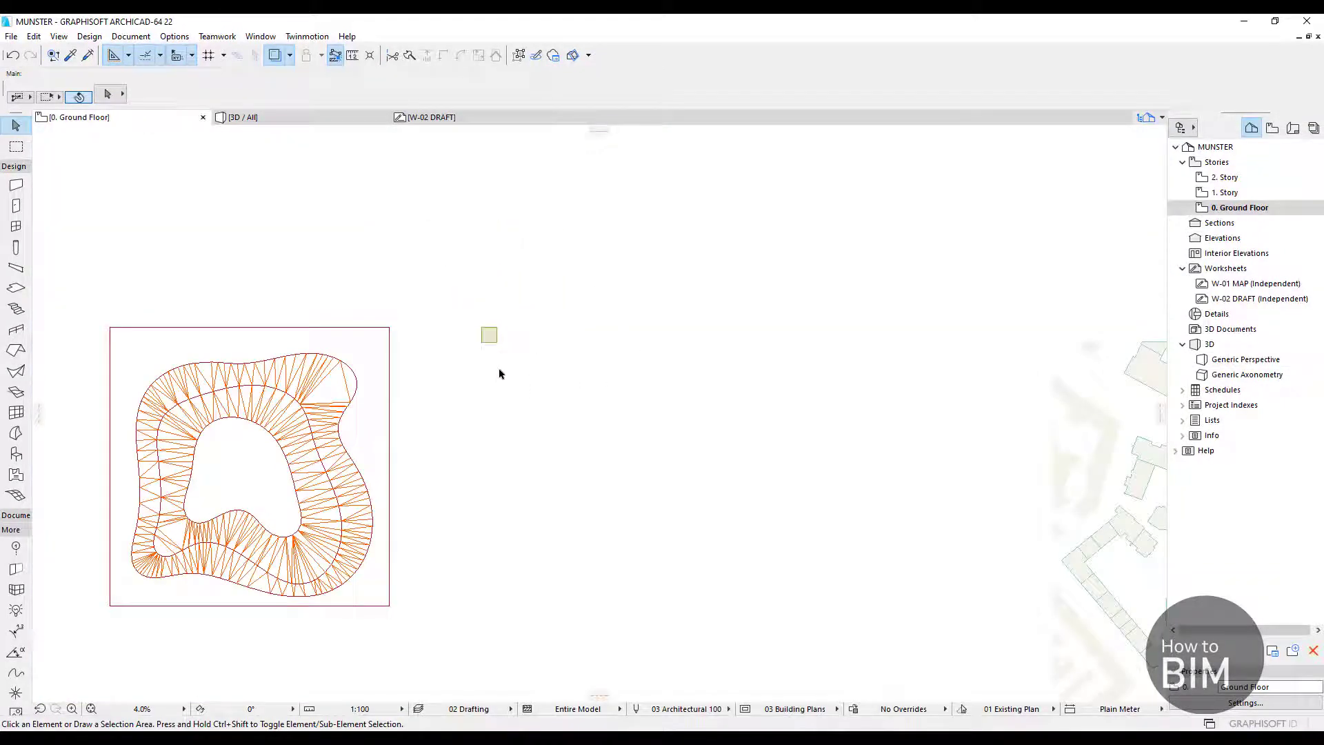
{"action": "scroll", "coordinate": [488, 316], "scroll_direction": "up", "scroll_amount": 4}
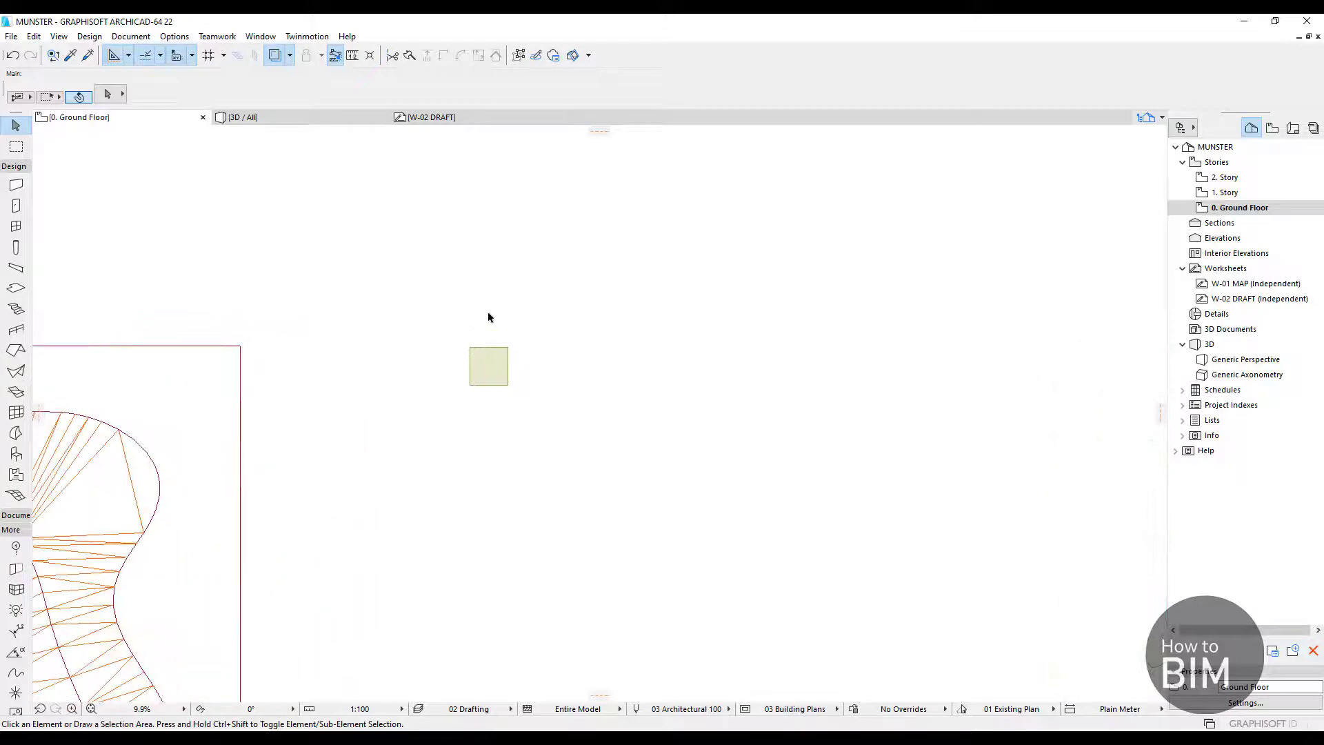
{"action": "middle_click_drag", "start_coordinate": [541, 446], "coordinate": [524, 375]}
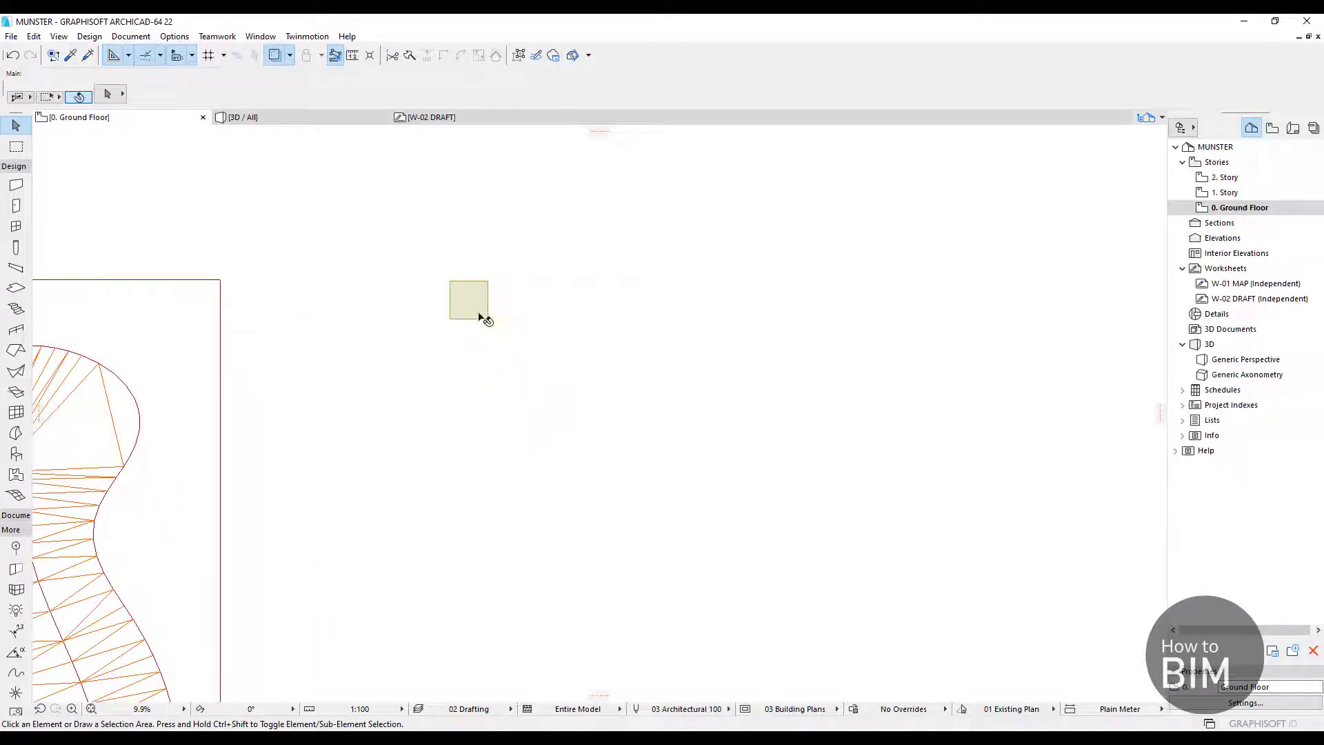
{"action": "scroll", "coordinate": [458, 314], "scroll_direction": "up", "scroll_amount": 2}
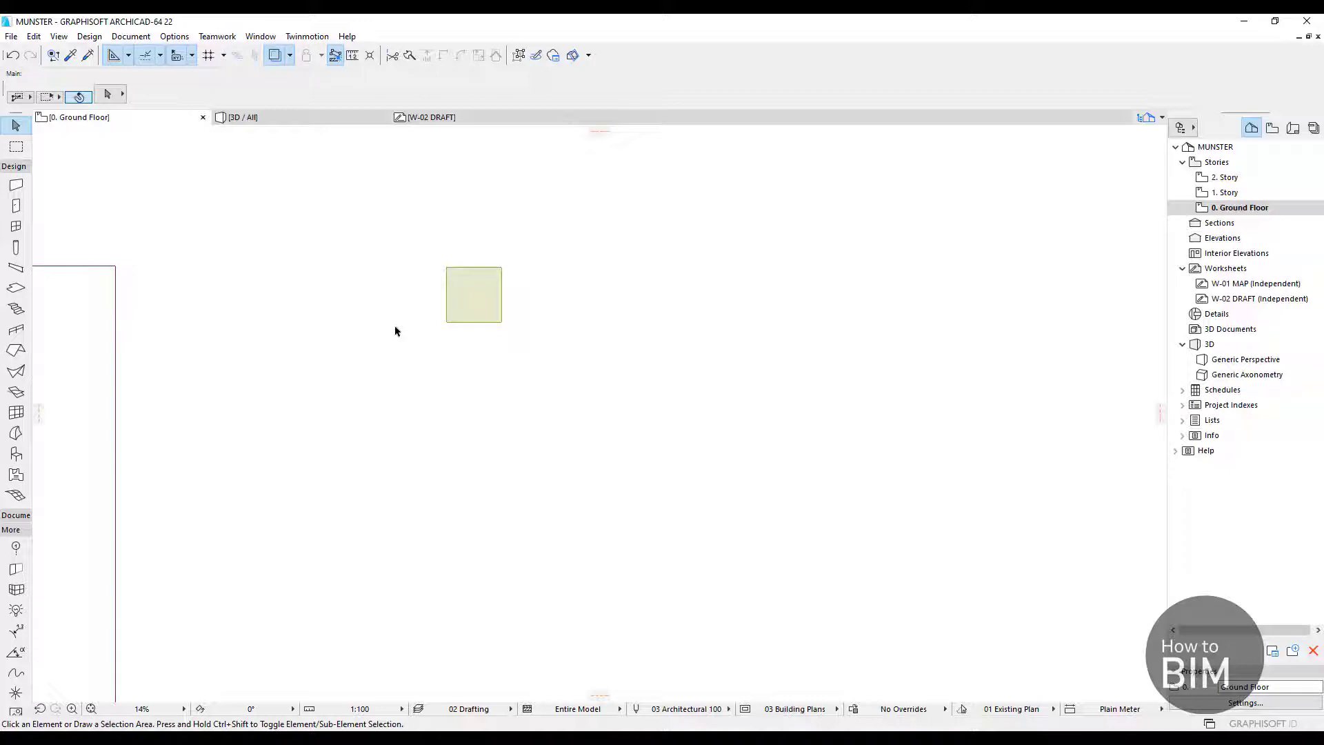
{"action": "middle_click_drag", "start_coordinate": [487, 391], "coordinate": [503, 375]}
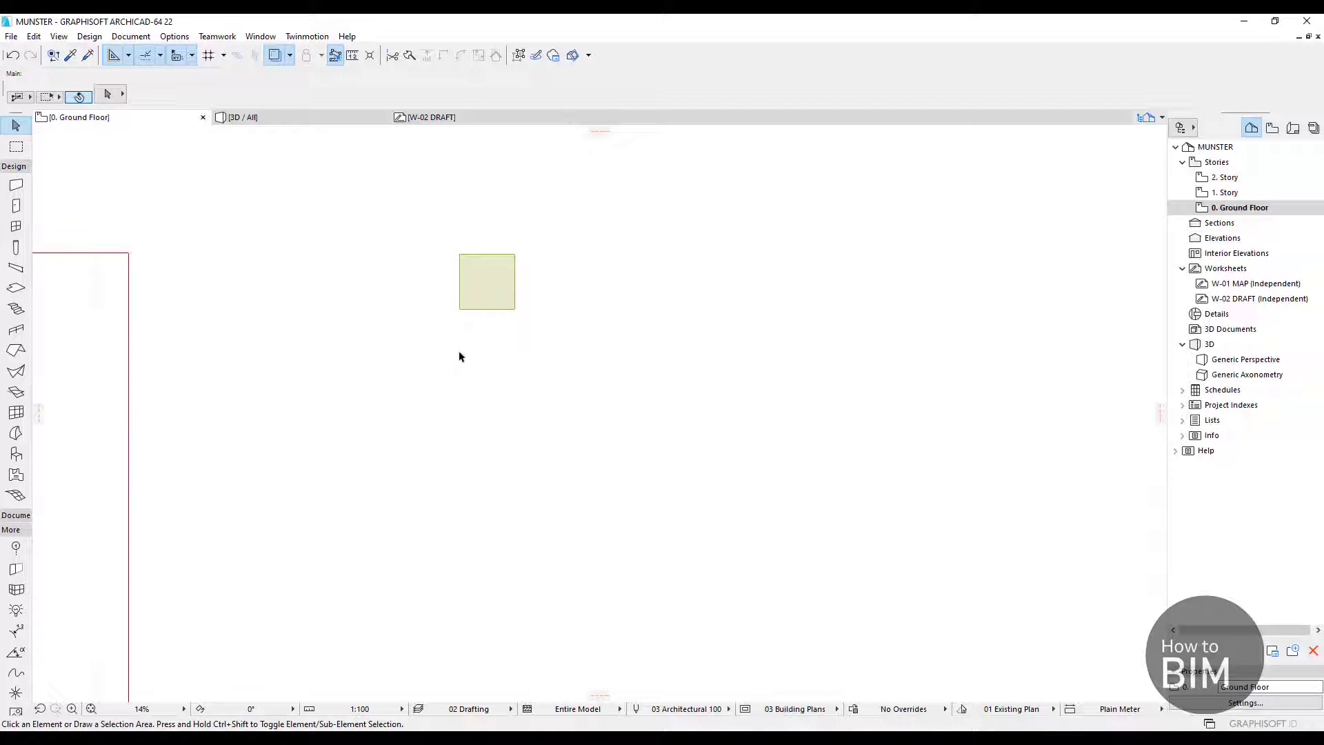
{"action": "key", "text": "w"}
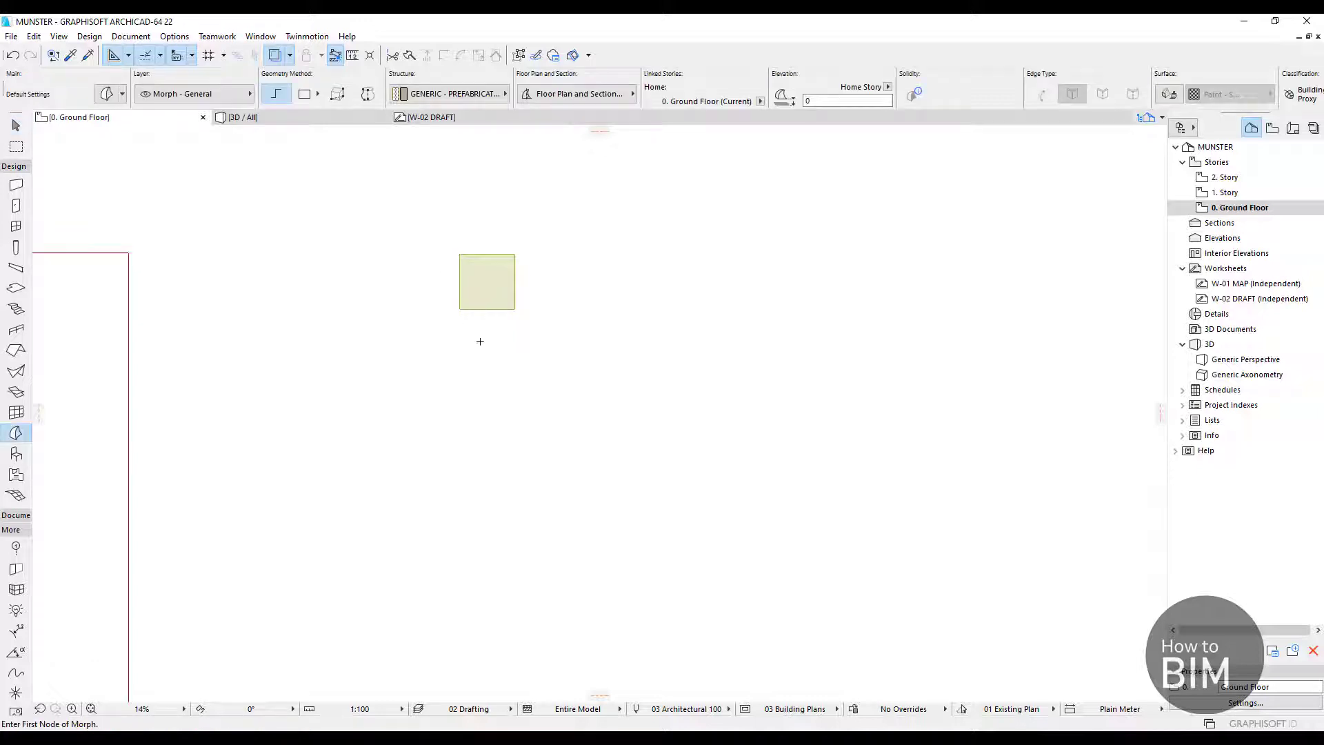
{"action": "middle_click_drag", "start_coordinate": [480, 341], "coordinate": [863, 443]}
{"action": "left_click", "coordinate": [840, 414]}
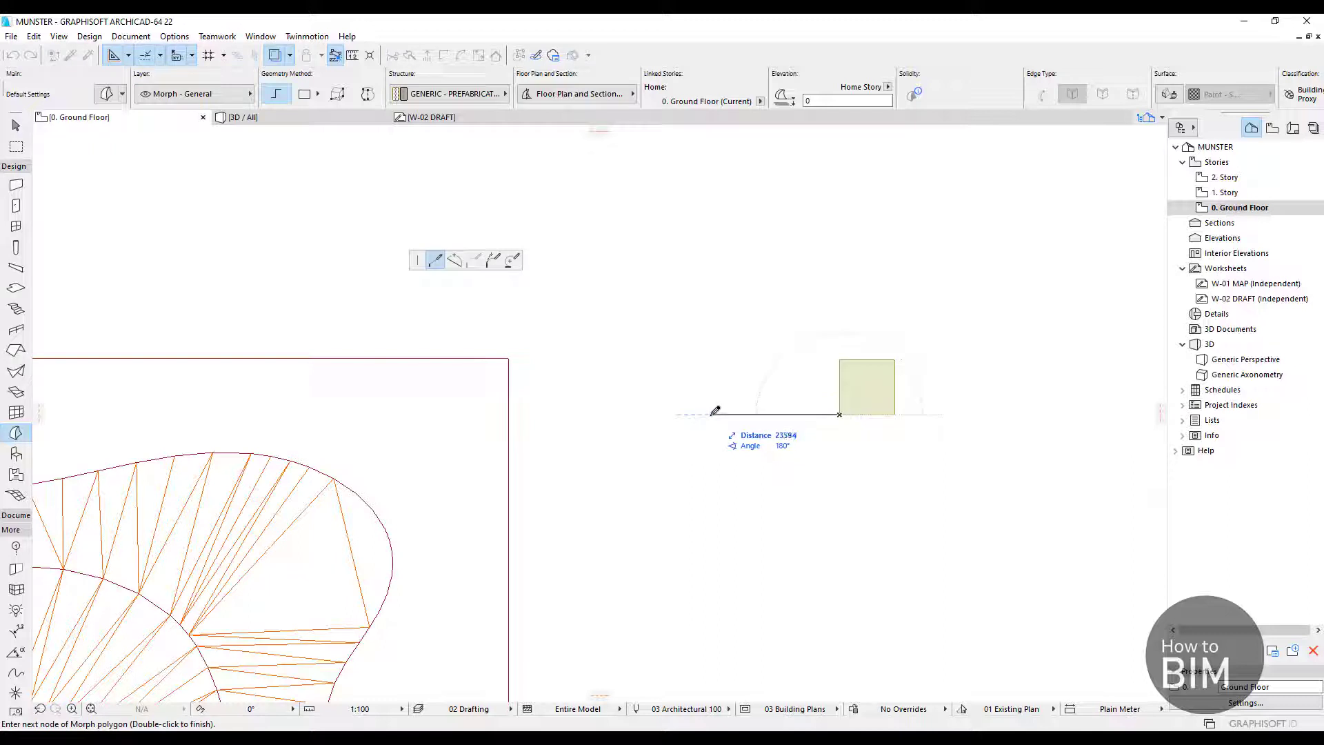
{"action": "type", "text": "25"}
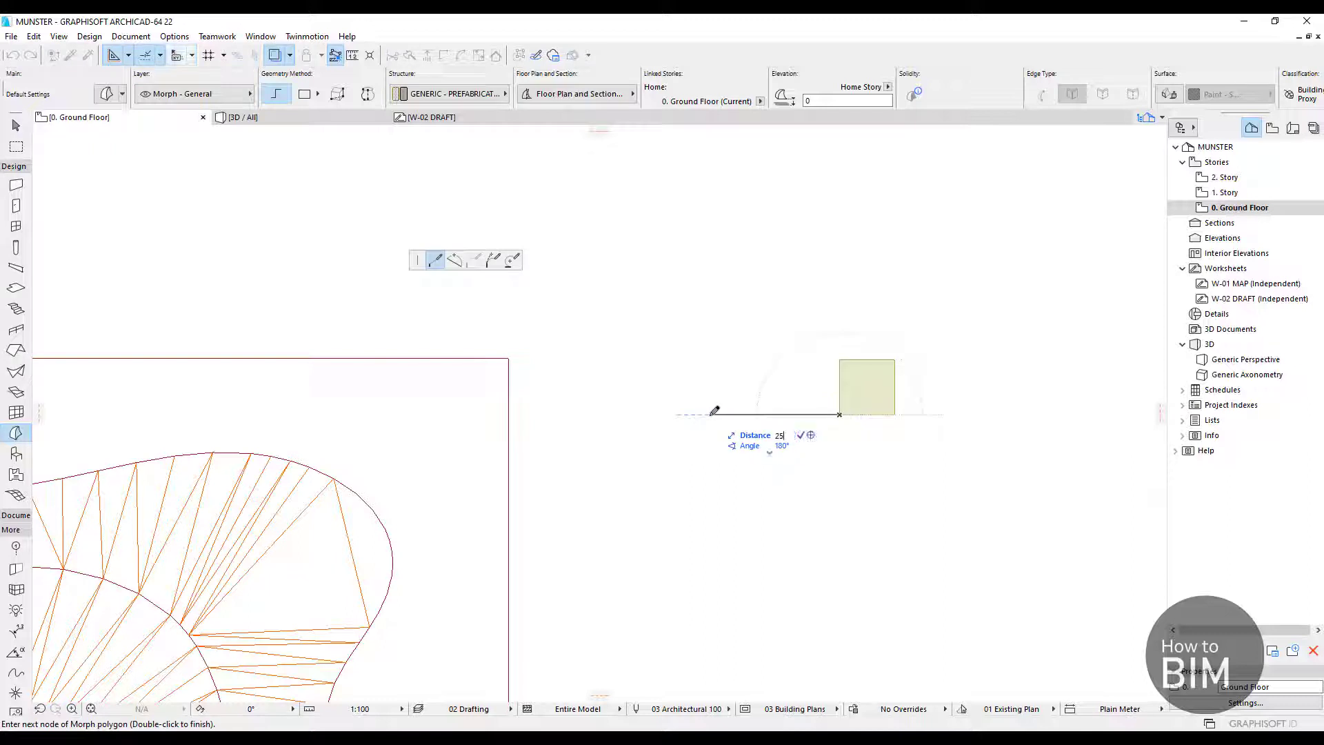
{"action": "type", "text": "000"}
{"action": "key", "text": "Return"}
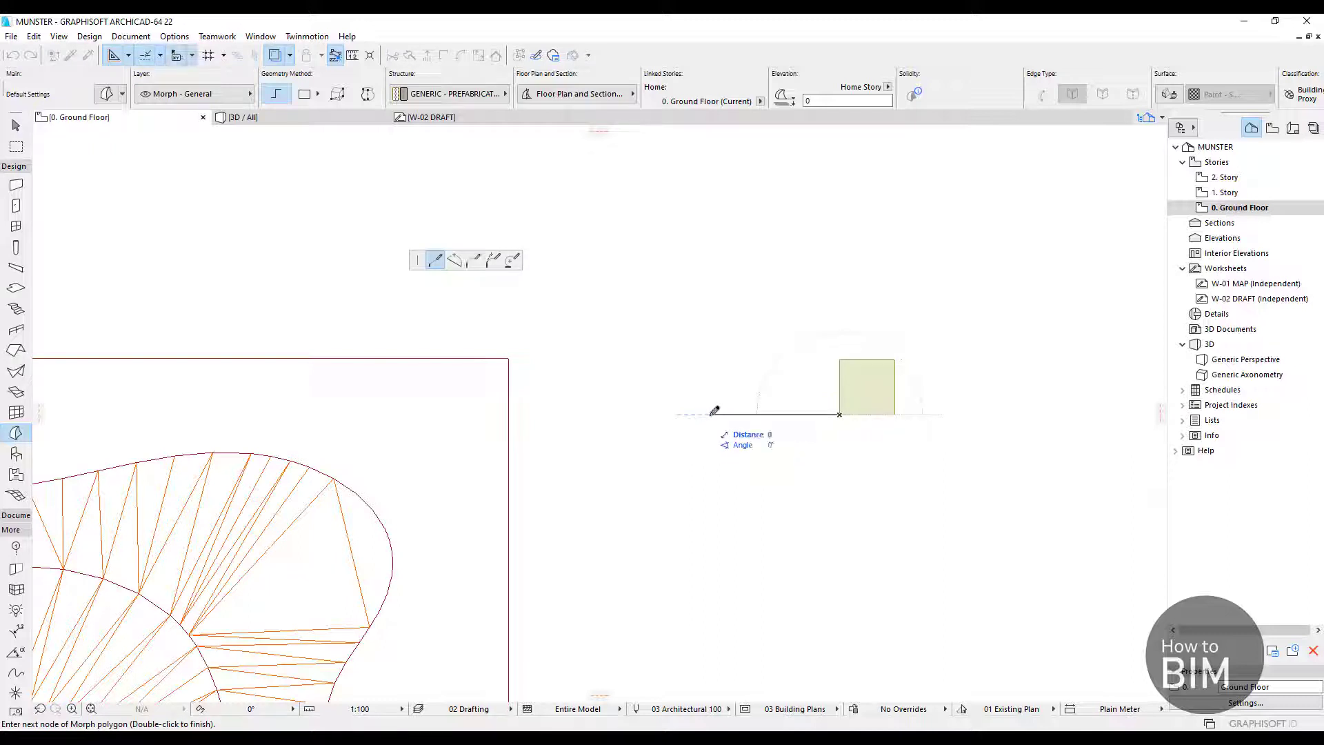
Complete the morph as a 25000 by 10000 rectangle adjoining the square's west side and leave the Morph tool
{"action": "left_click", "coordinate": [853, 355]}
{"action": "left_click", "coordinate": [840, 359]}
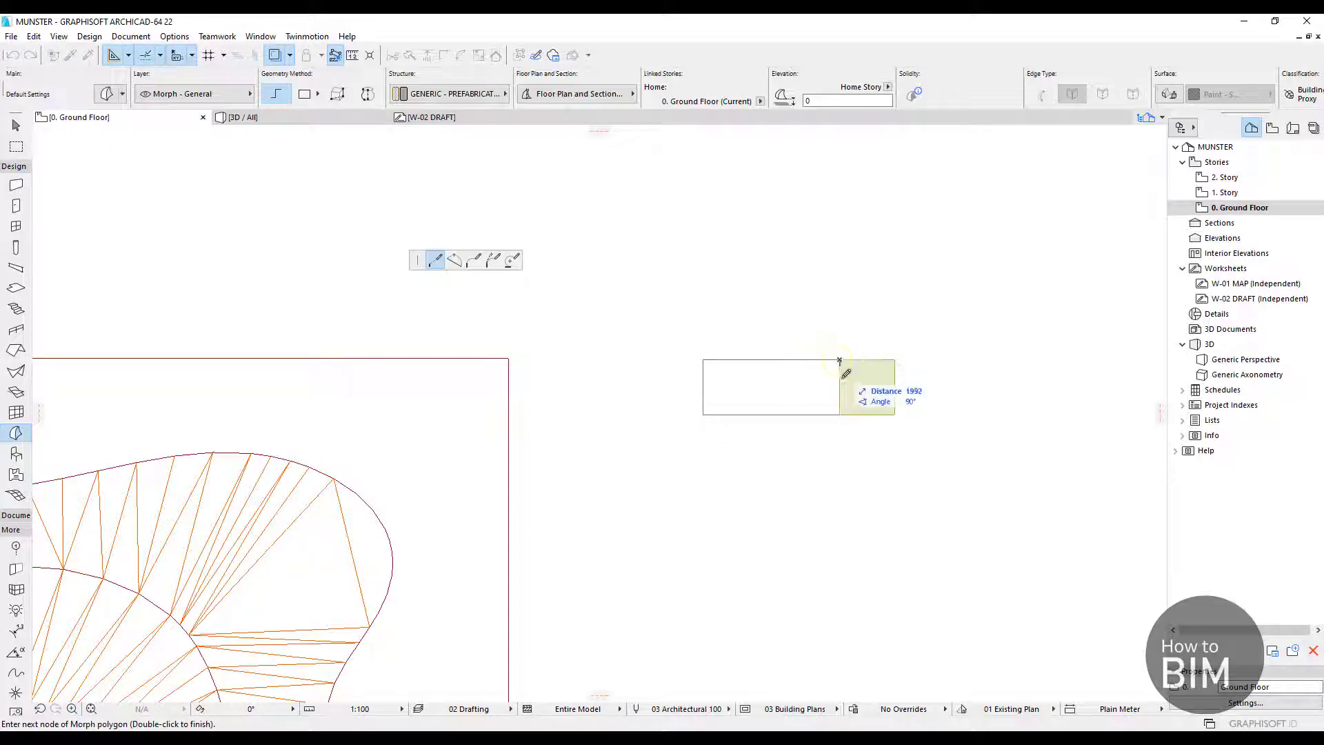
{"action": "left_click", "coordinate": [840, 414]}
{"action": "middle_click_drag", "start_coordinate": [801, 489], "coordinate": [750, 526]}
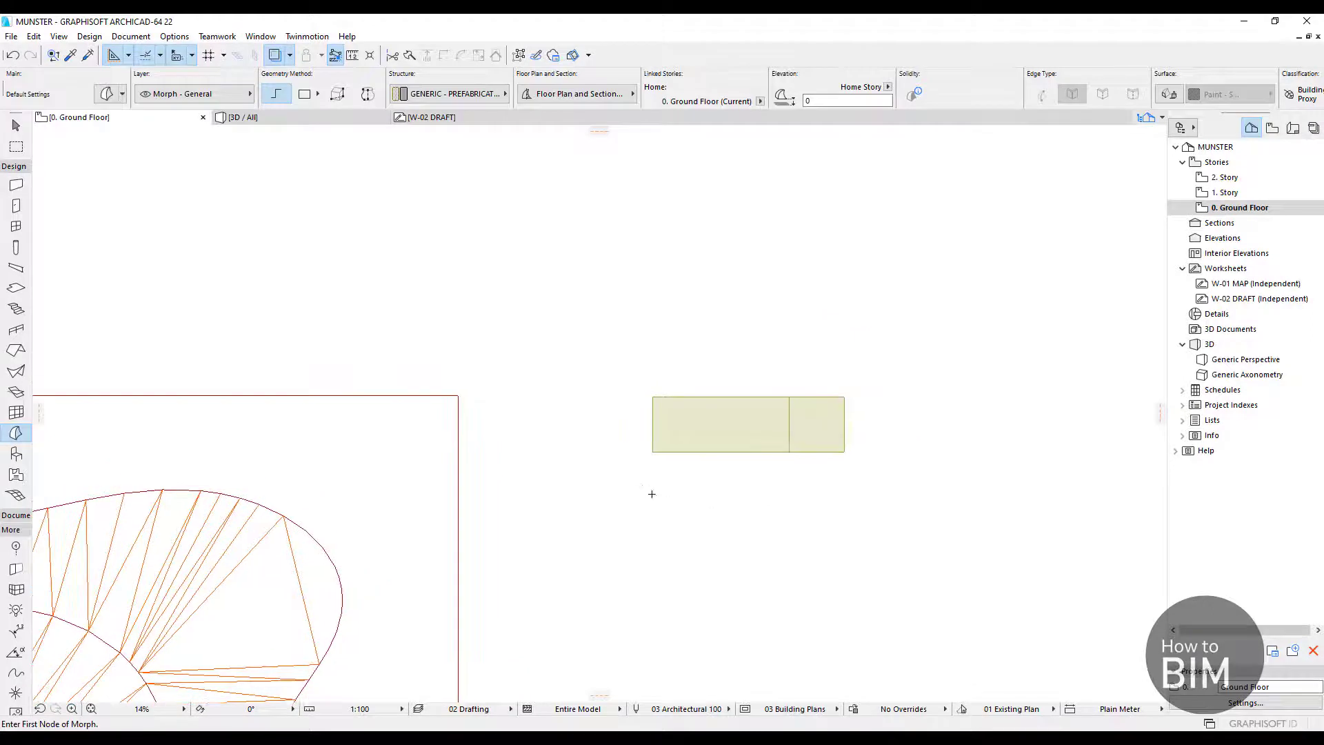
{"action": "key", "text": "Escape"}
On the floor plan, copy the rectangle and square morphs together westward so the copy's east end meets the originals' west end
{"action": "left_click", "coordinate": [317, 118]}
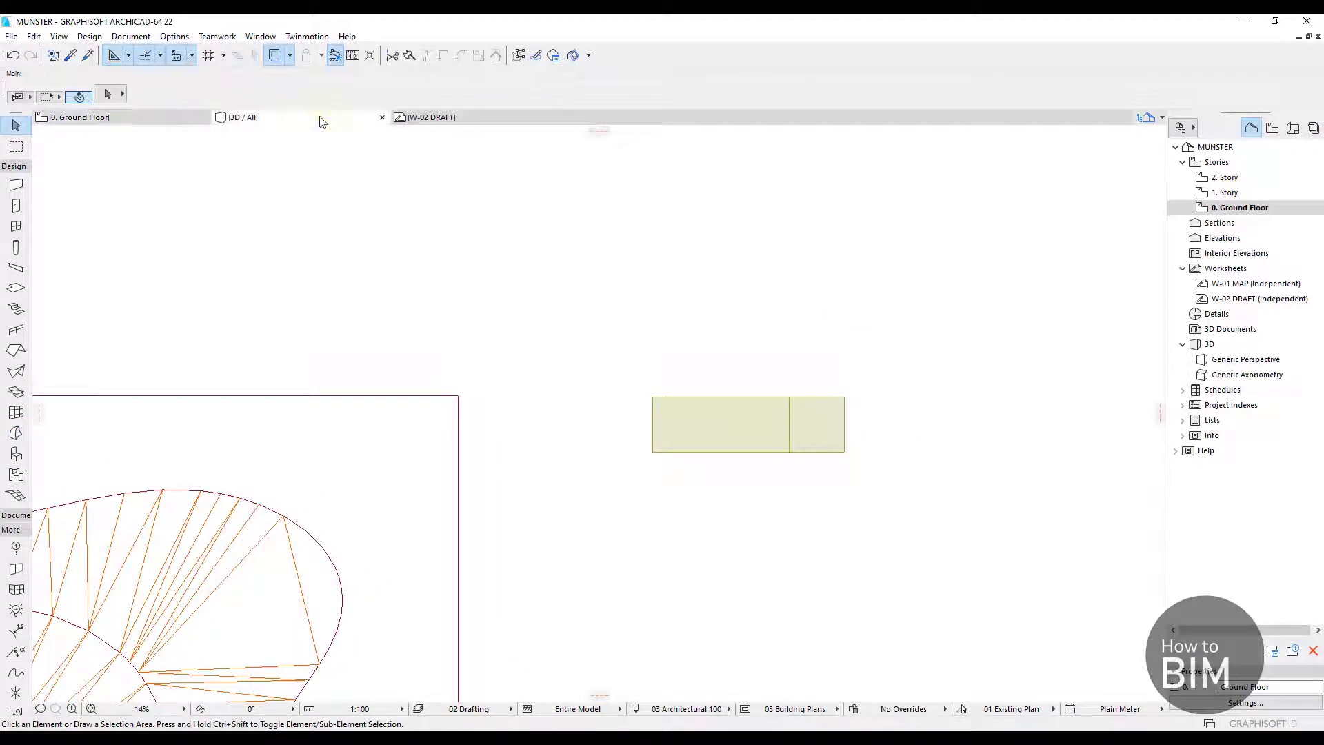
{"action": "left_click", "coordinate": [117, 117]}
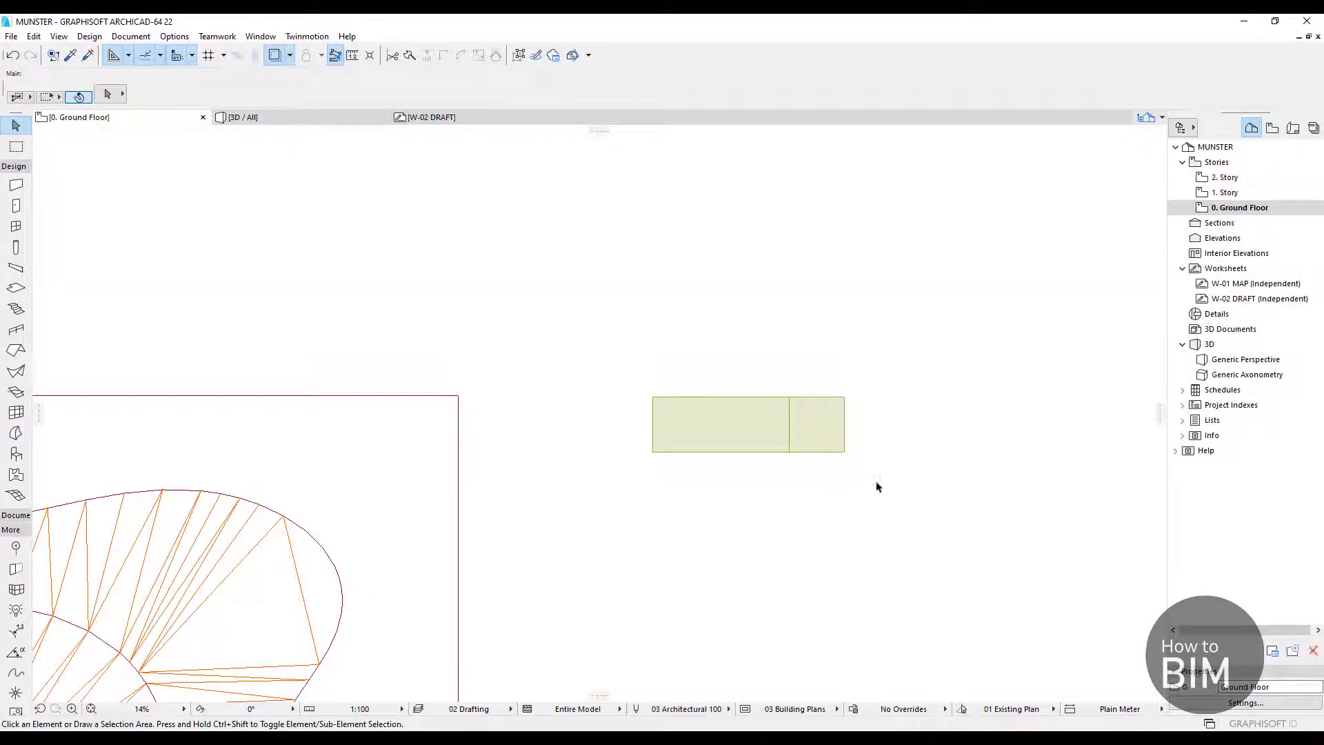
{"action": "left_click_drag", "start_coordinate": [890, 490], "coordinate": [619, 350]}
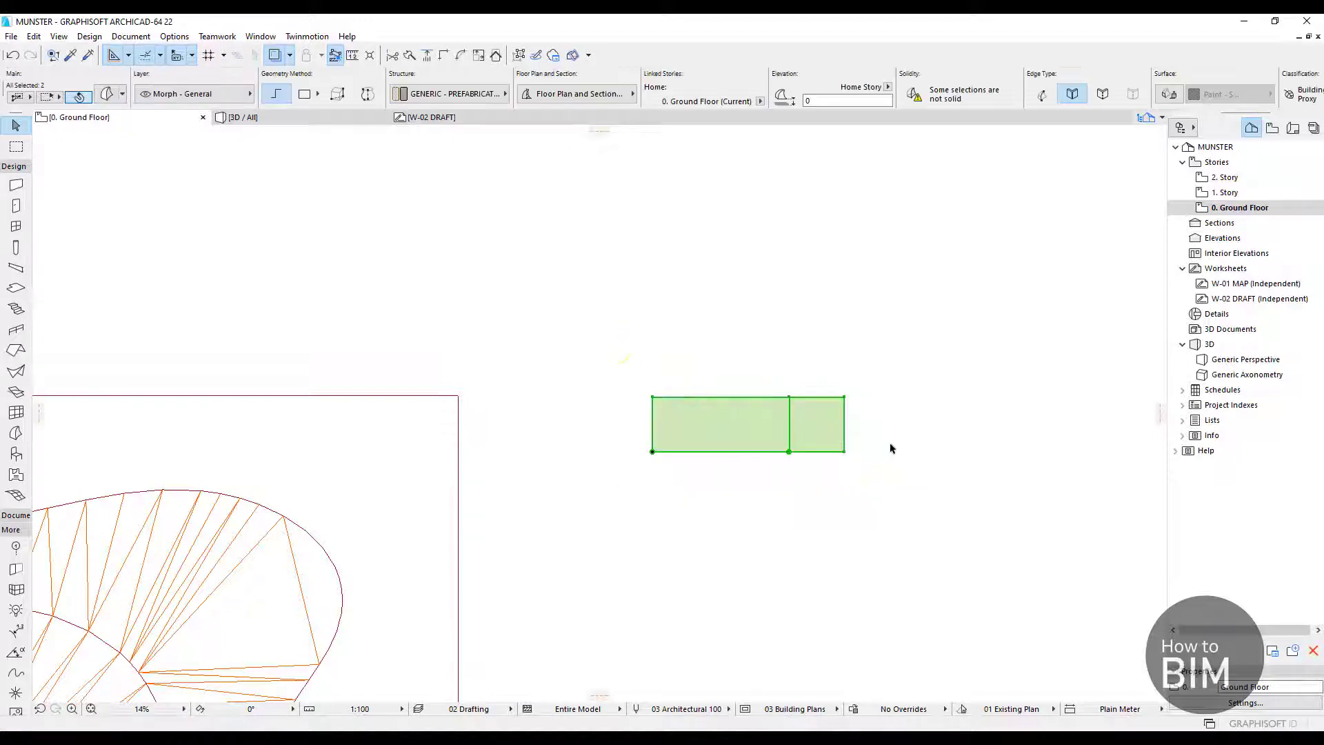
{"action": "left_click", "coordinate": [844, 452]}
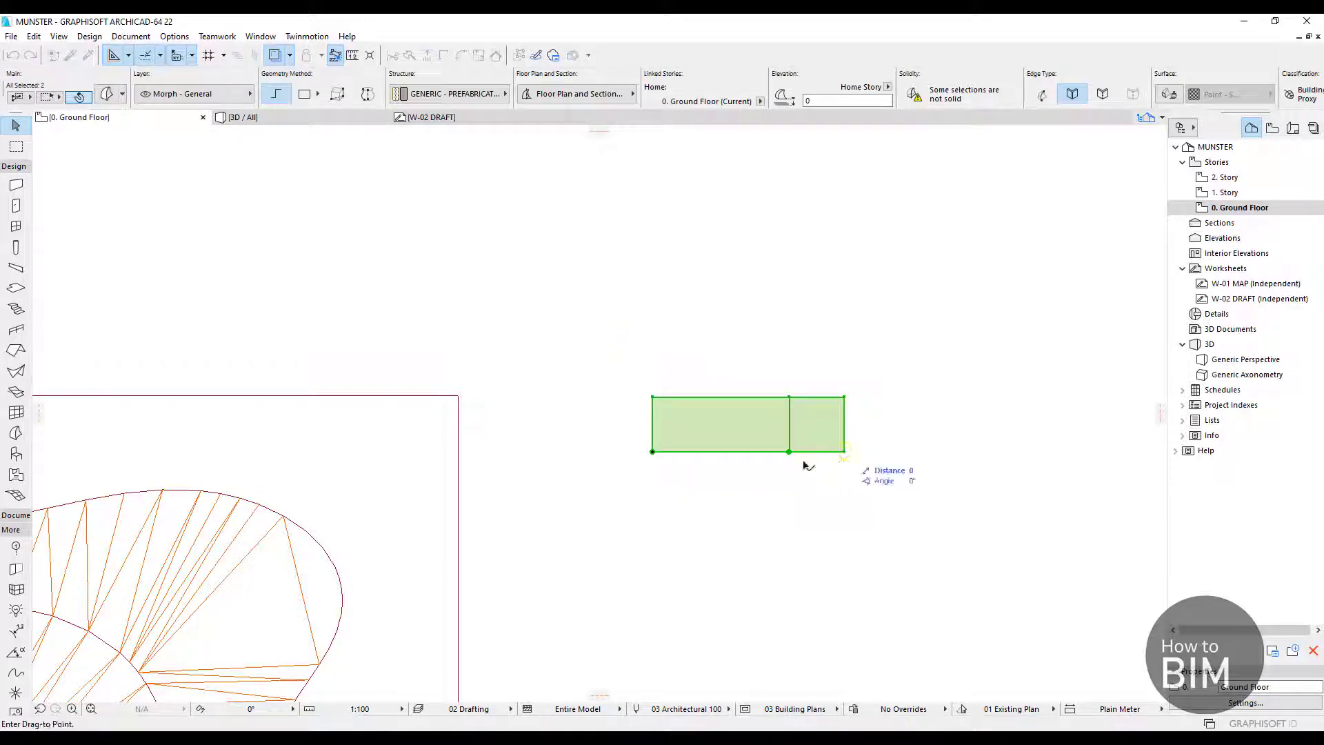
{"action": "left_click", "coordinate": [651, 452]}
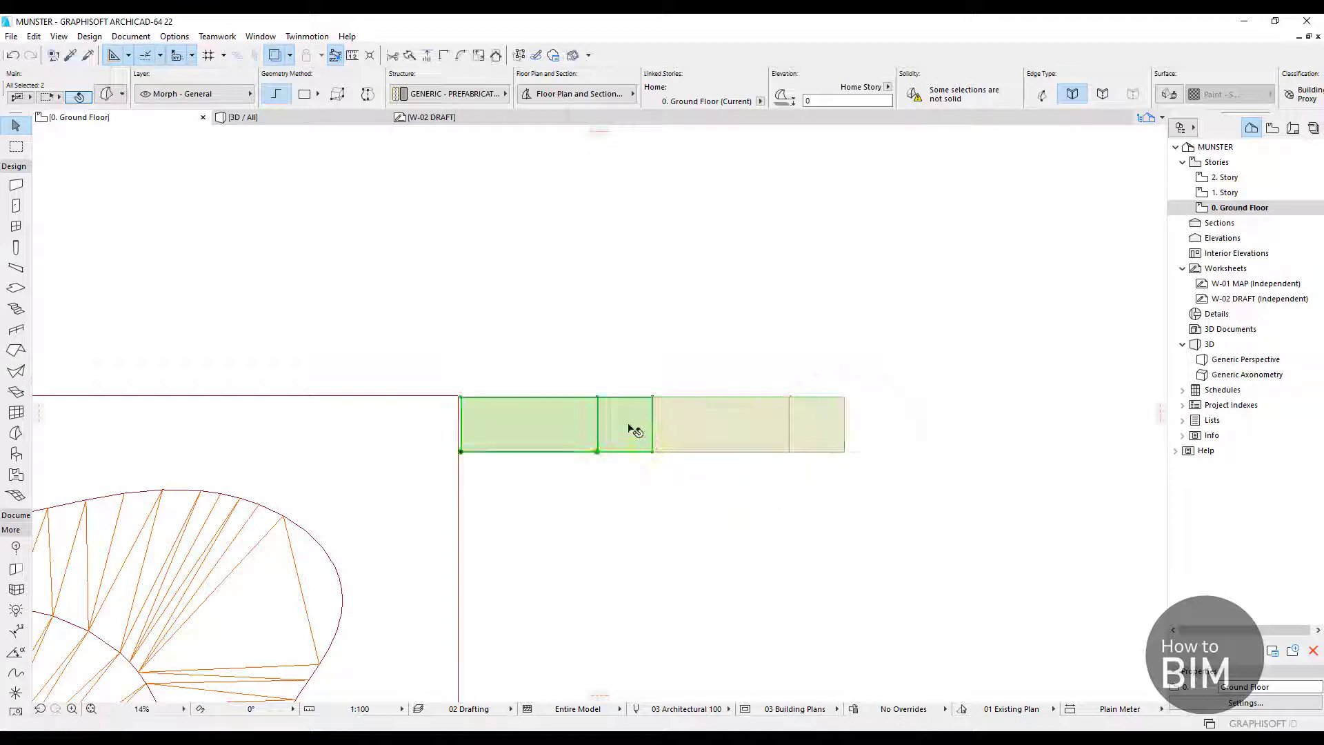
{"action": "scroll", "coordinate": [630, 414], "scroll_direction": "up", "scroll_amount": 3}
{"action": "left_click", "coordinate": [598, 425]}
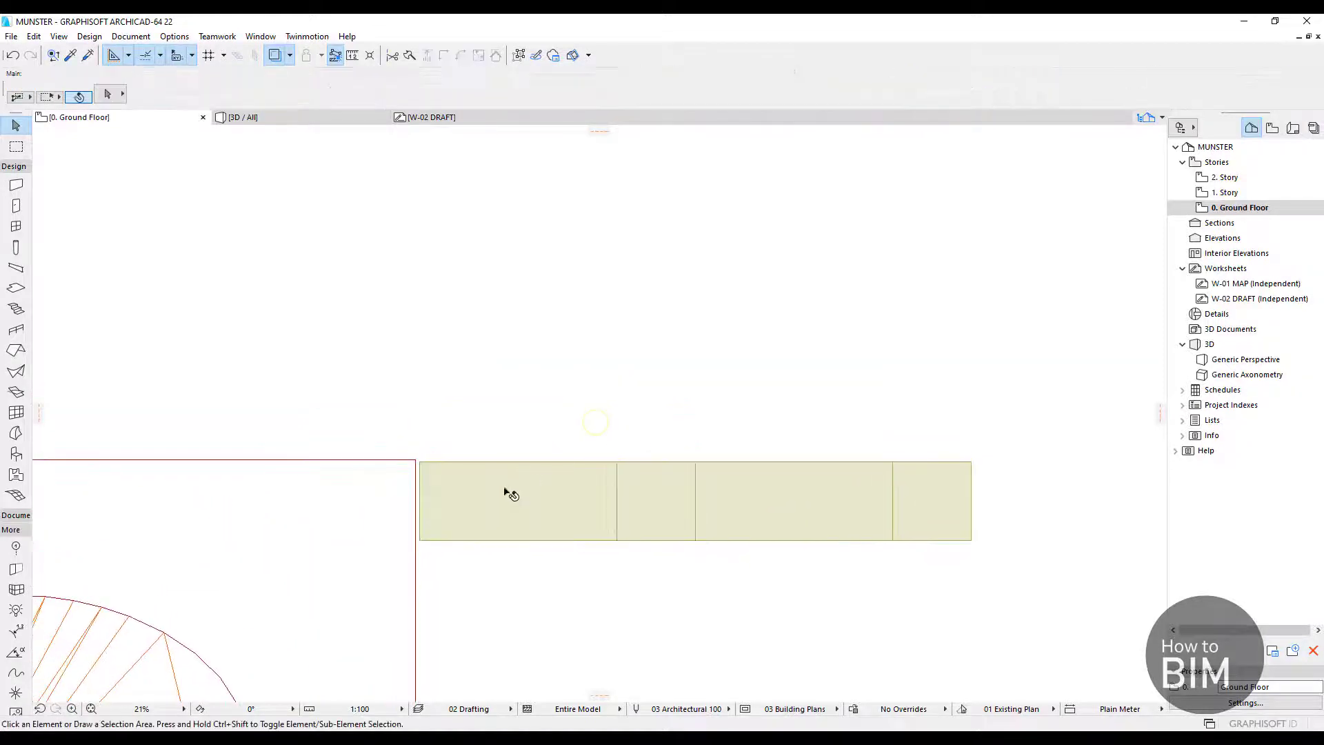
Rotate the westernmost rectangular morph 90° clockwise about its upper-right corner so it stands vertically
{"action": "left_click", "coordinate": [508, 497]}
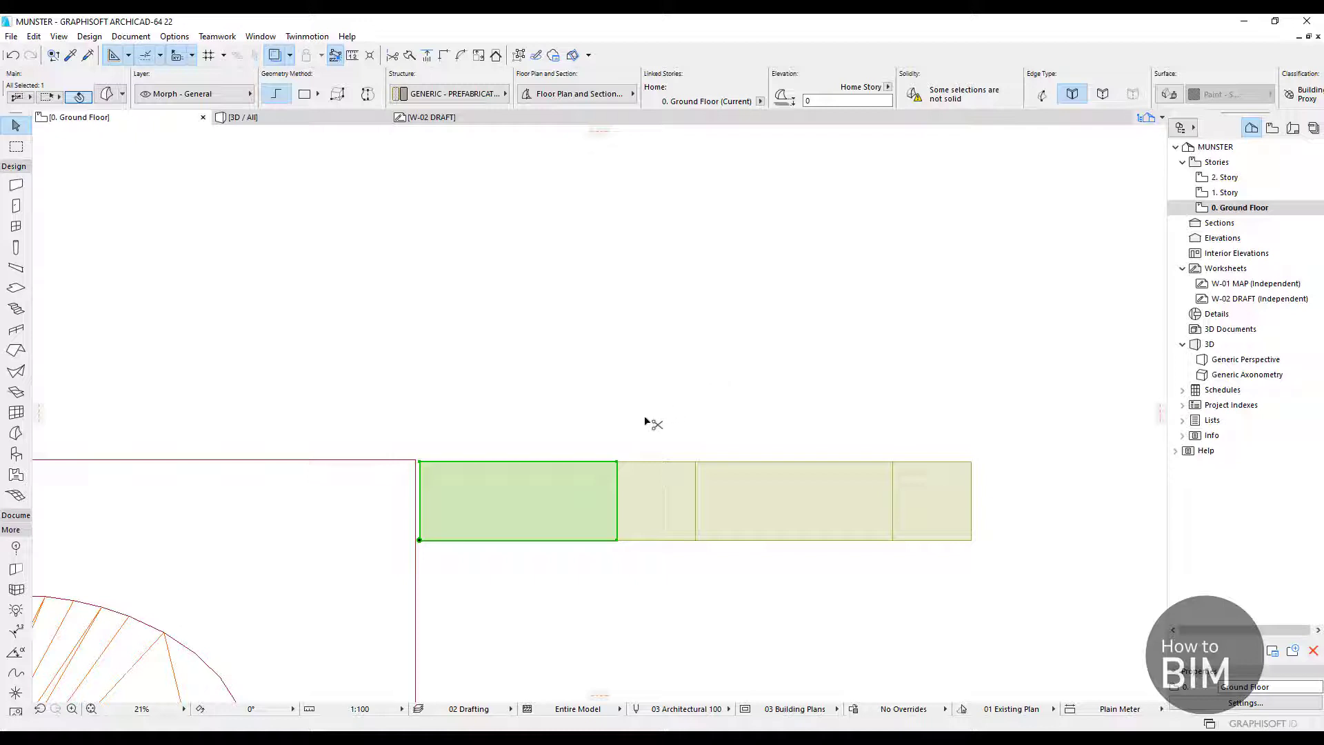
{"action": "left_click", "coordinate": [617, 462]}
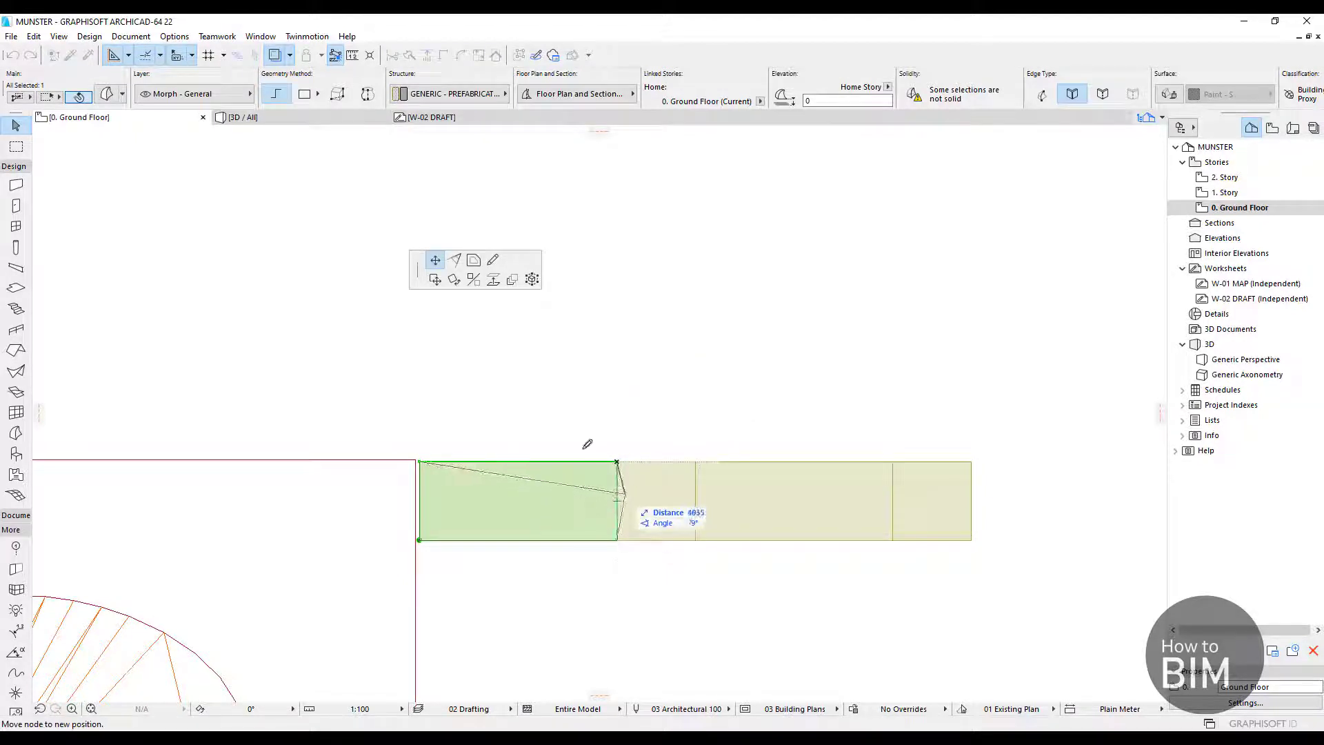
{"action": "left_click", "coordinate": [455, 280]}
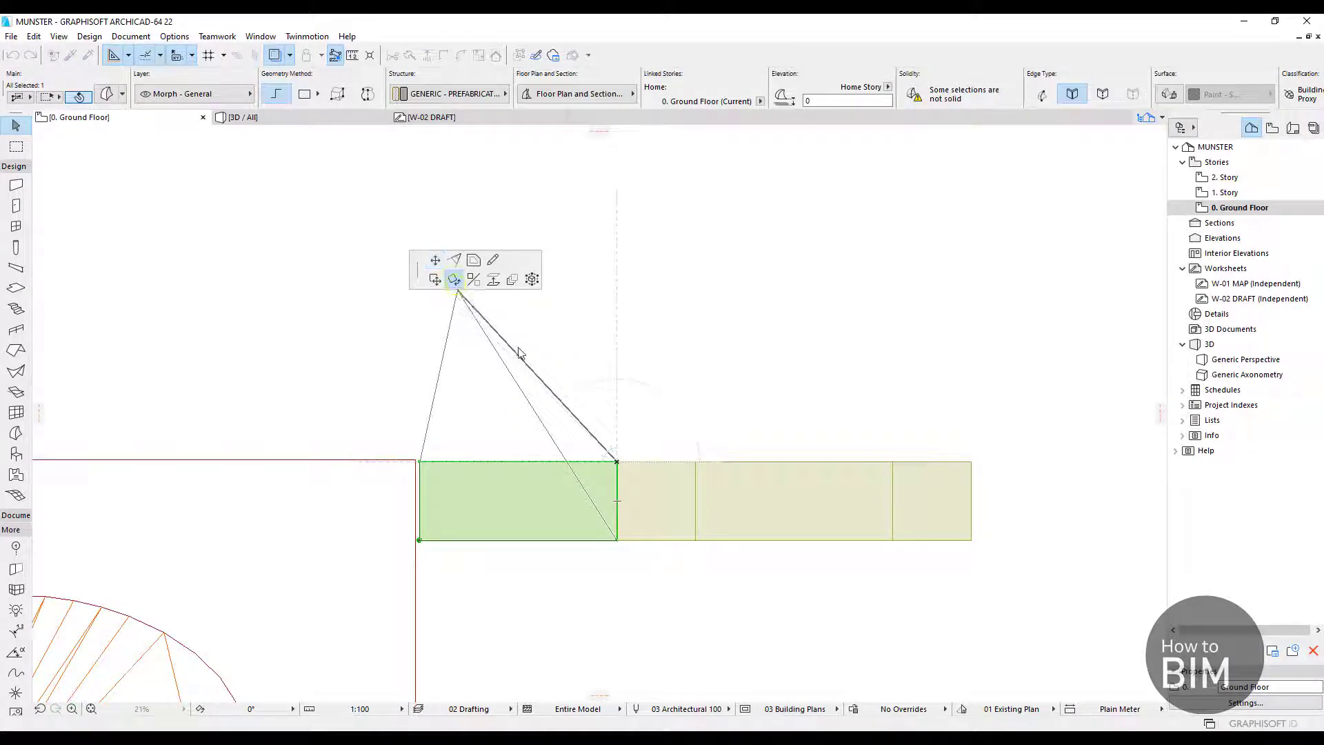
{"action": "left_click", "coordinate": [618, 540]}
{"action": "left_click", "coordinate": [551, 462]}
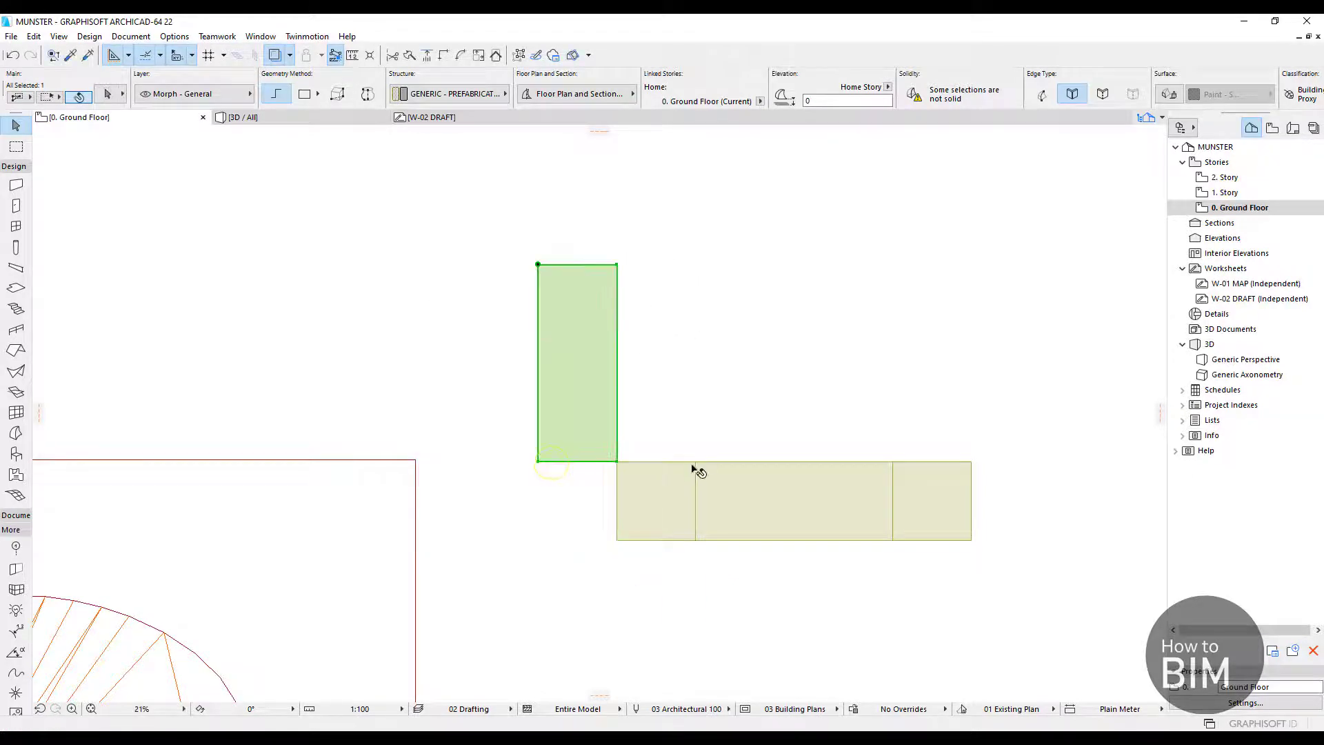
Mirror the vertical rectangle morph across its east edge so it sits directly above the western square
{"action": "middle_click_drag", "start_coordinate": [692, 468], "coordinate": [657, 508]}
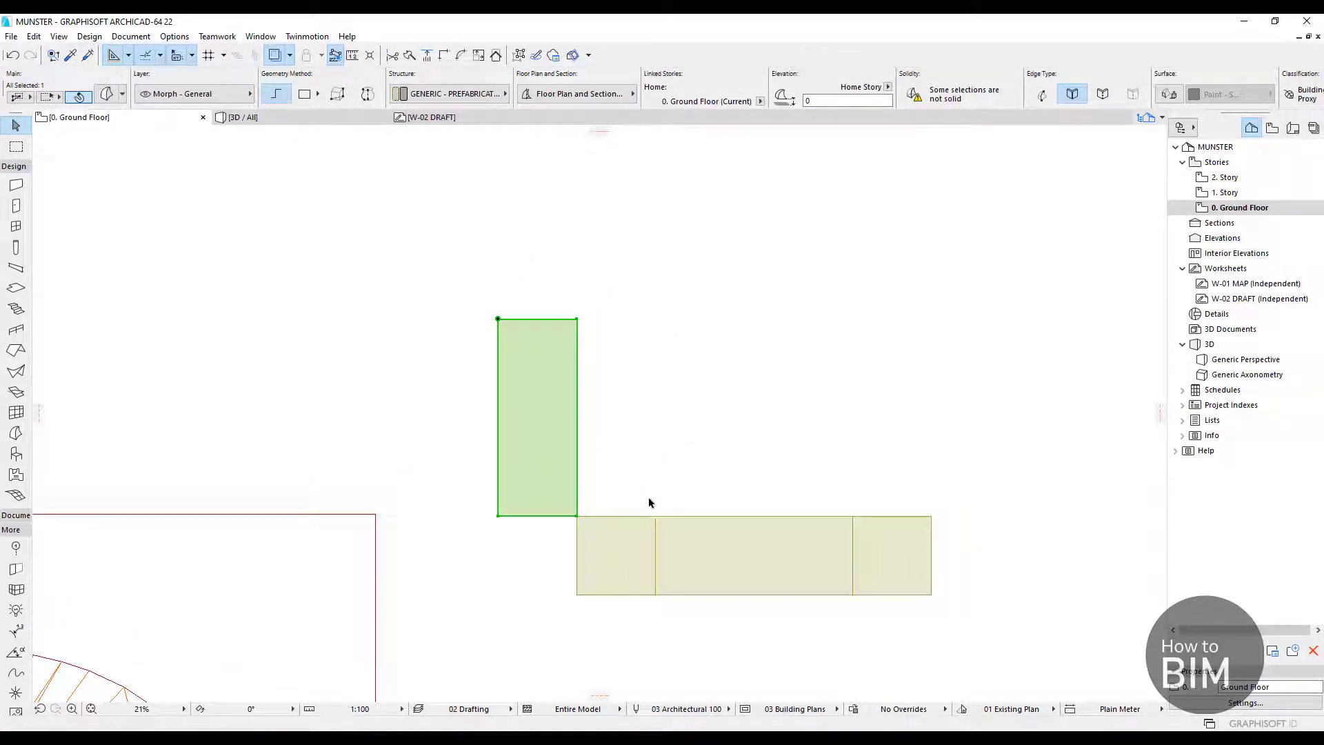
{"action": "left_click", "coordinate": [578, 515]}
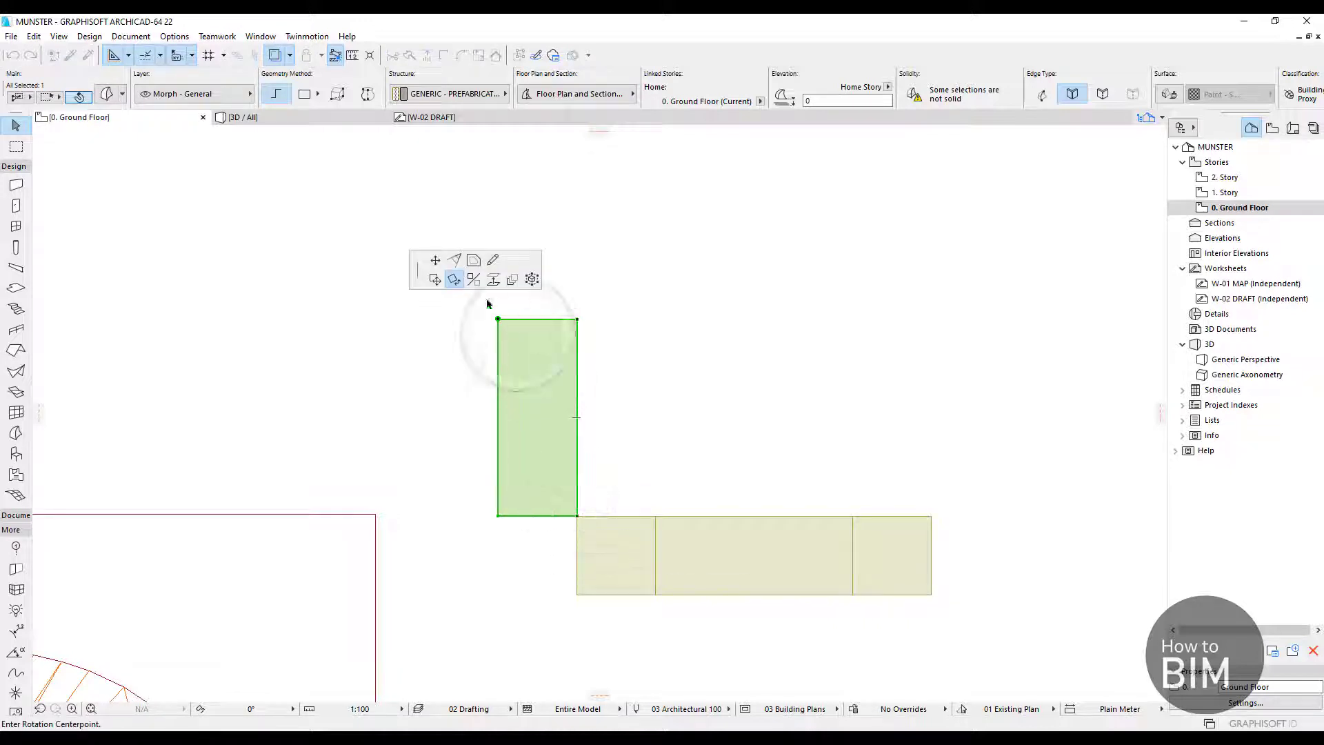
{"action": "left_click", "coordinate": [473, 281]}
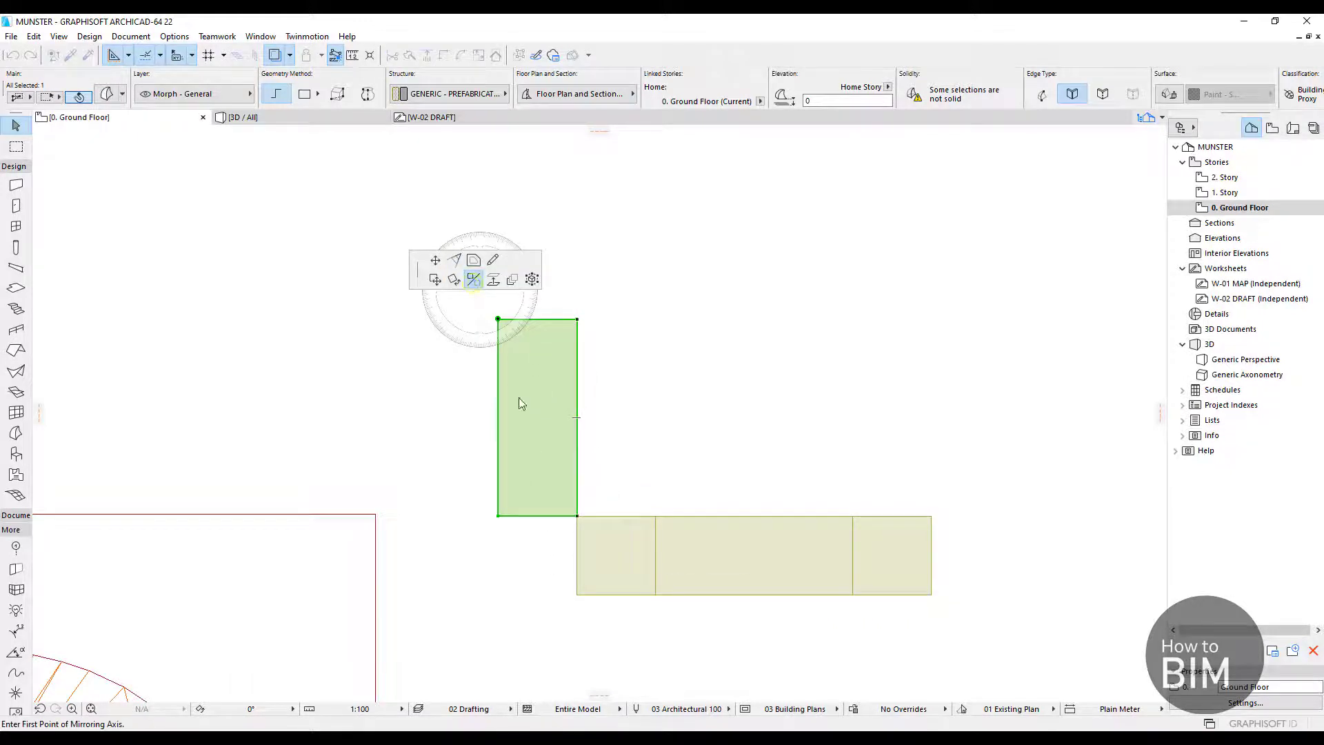
{"action": "left_click", "coordinate": [578, 516]}
{"action": "left_click", "coordinate": [581, 424]}
{"action": "left_click", "coordinate": [730, 417]}
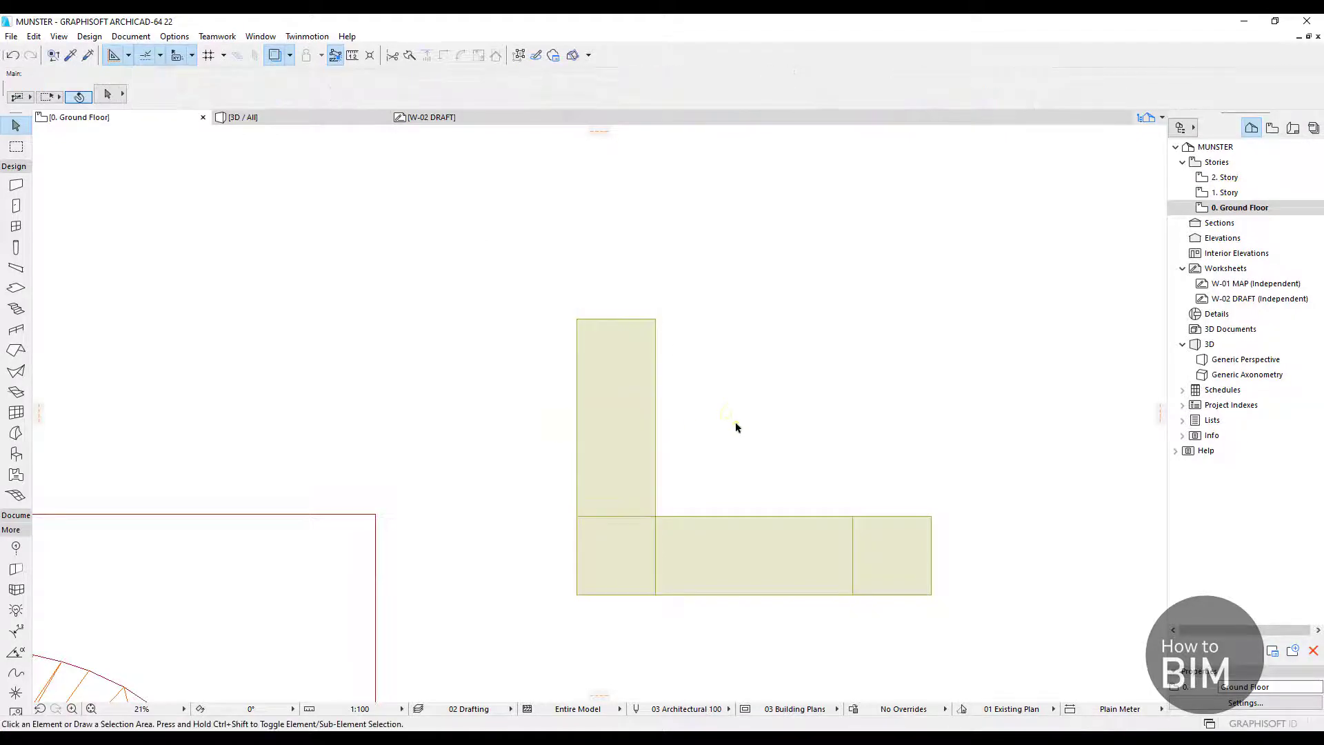
Copy the horizontal row of three morphs up to the top end of the vertical rectangle, aligned with its left corner
{"action": "middle_click_drag", "start_coordinate": [774, 481], "coordinate": [636, 535]}
{"action": "scroll", "coordinate": [527, 471], "scroll_direction": "down", "scroll_amount": 2}
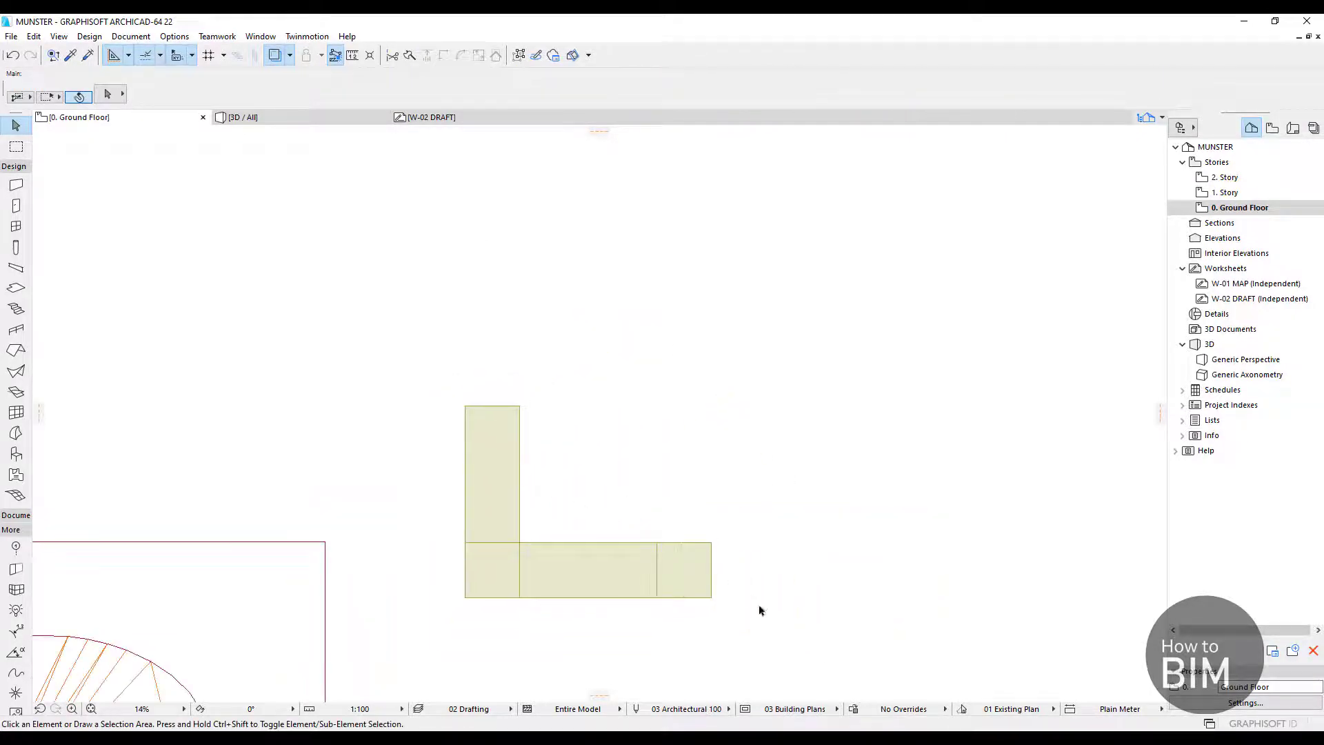
{"action": "left_click_drag", "start_coordinate": [758, 629], "coordinate": [445, 548]}
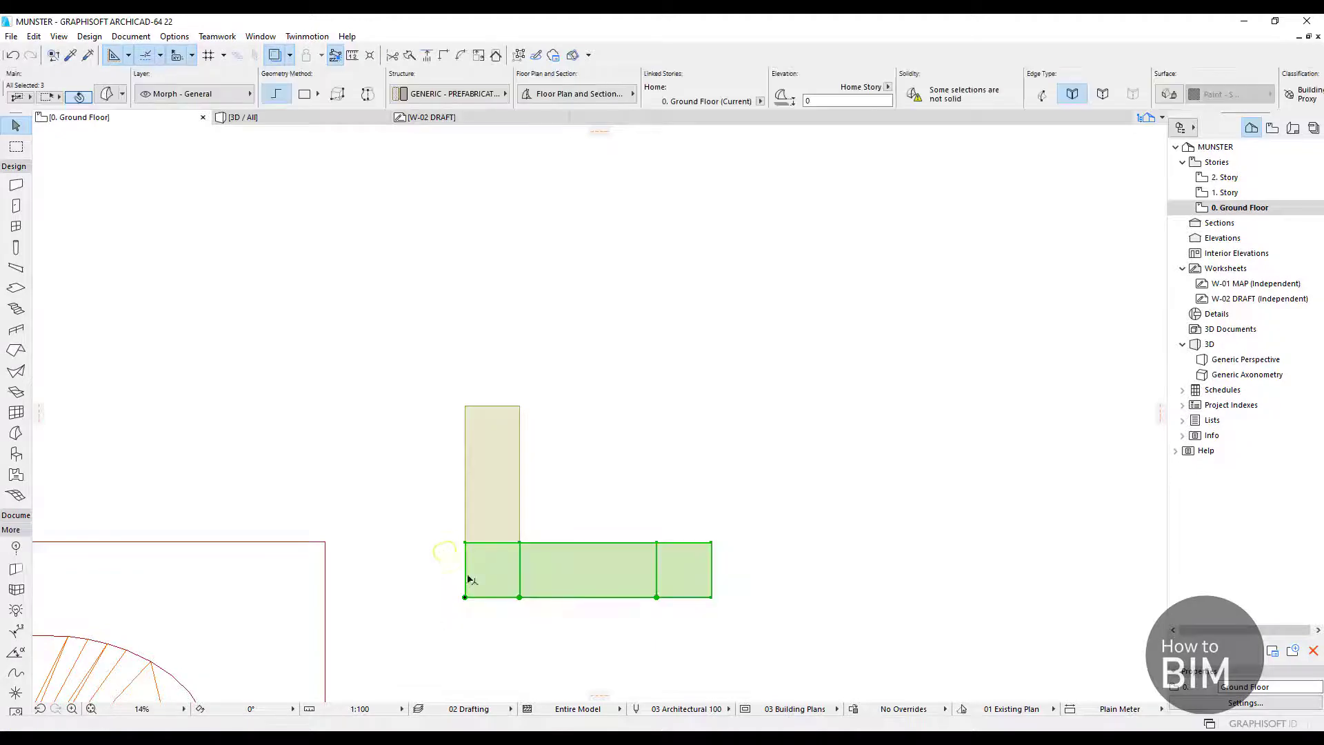
{"action": "key", "text": "ctrl+d"}
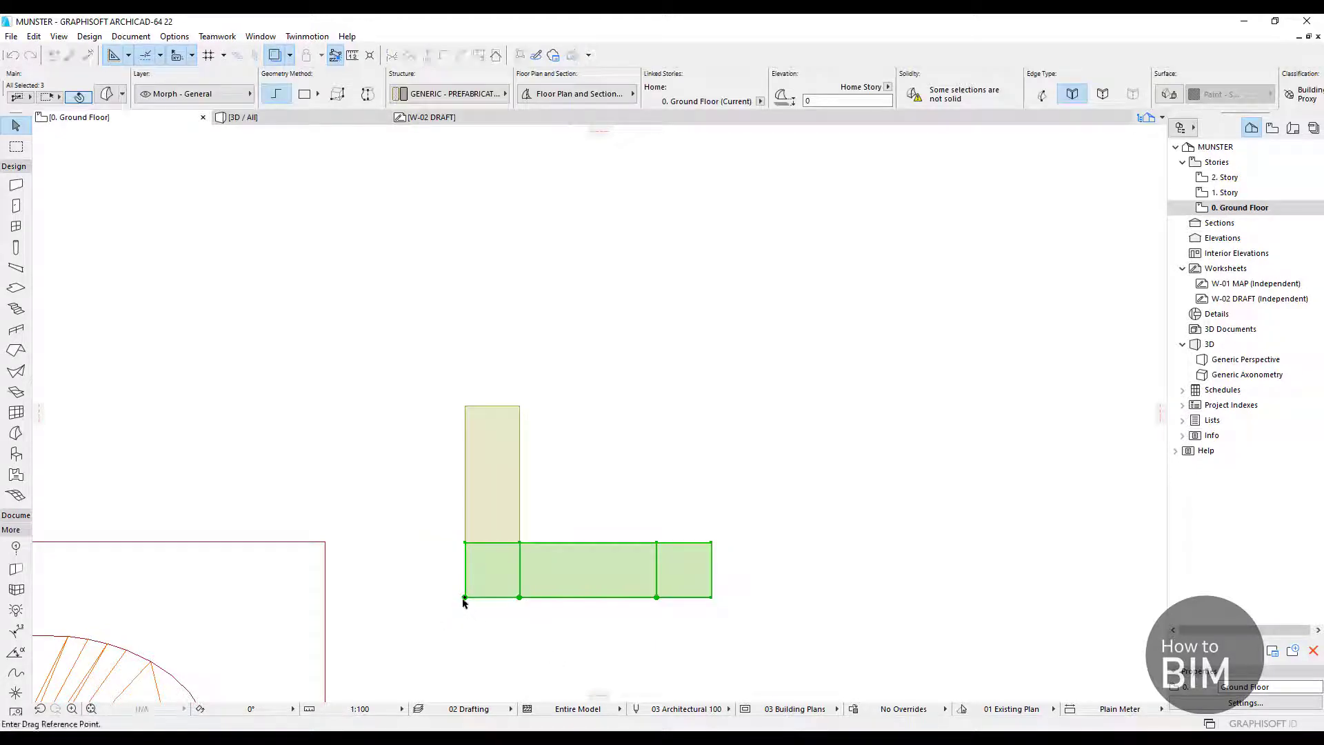
{"action": "left_click", "coordinate": [465, 598]}
{"action": "key", "text": "ctrl"}
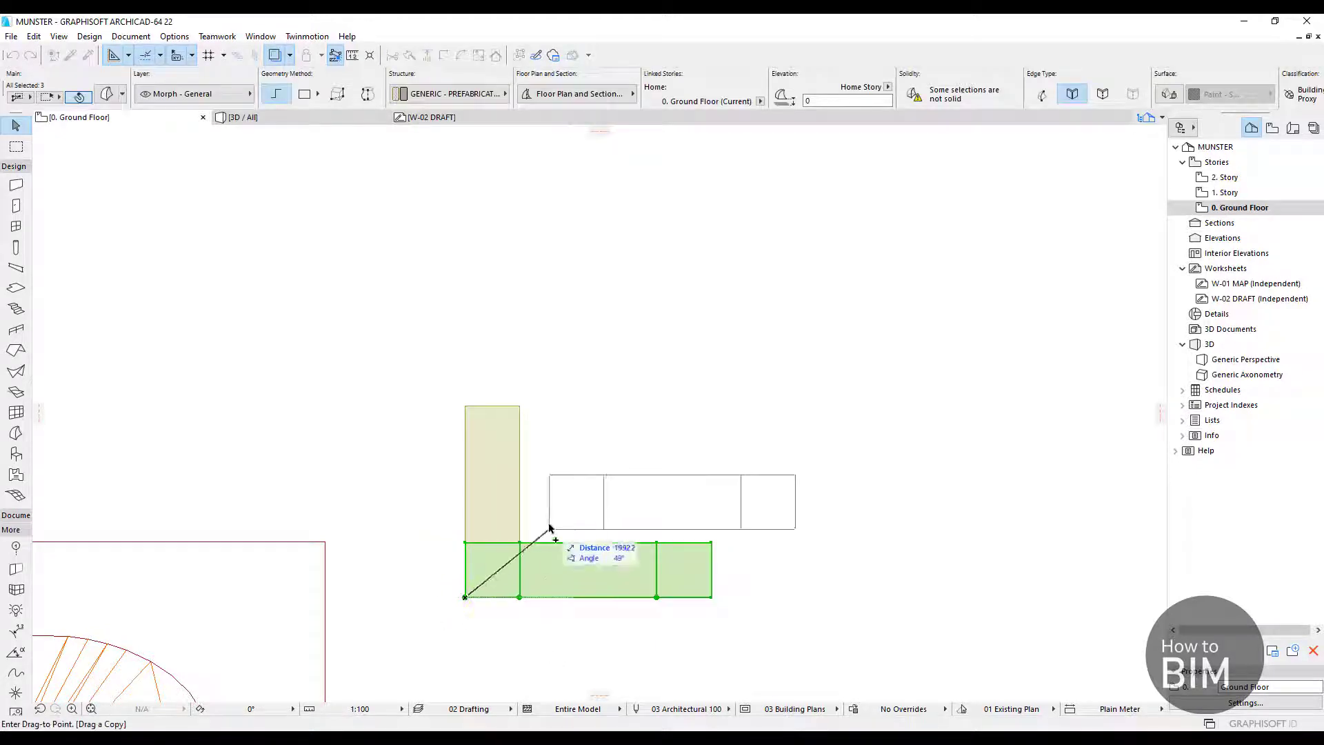
{"action": "left_click", "coordinate": [466, 405]}
{"action": "left_click", "coordinate": [585, 447]}
Copy the vertical rectangle morph to the east side, between the two eastern squares, to close the square ring
{"action": "left_click", "coordinate": [503, 453]}
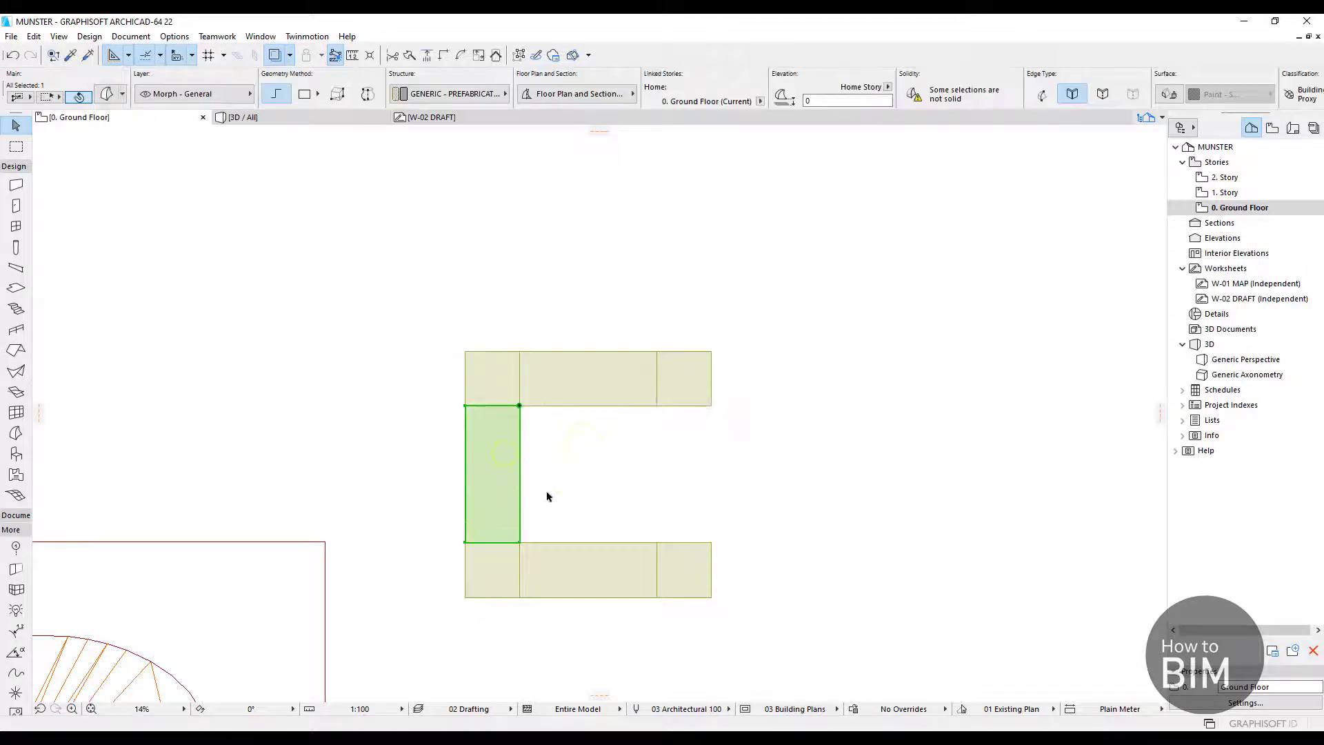
{"action": "key", "text": "ctrl+d"}
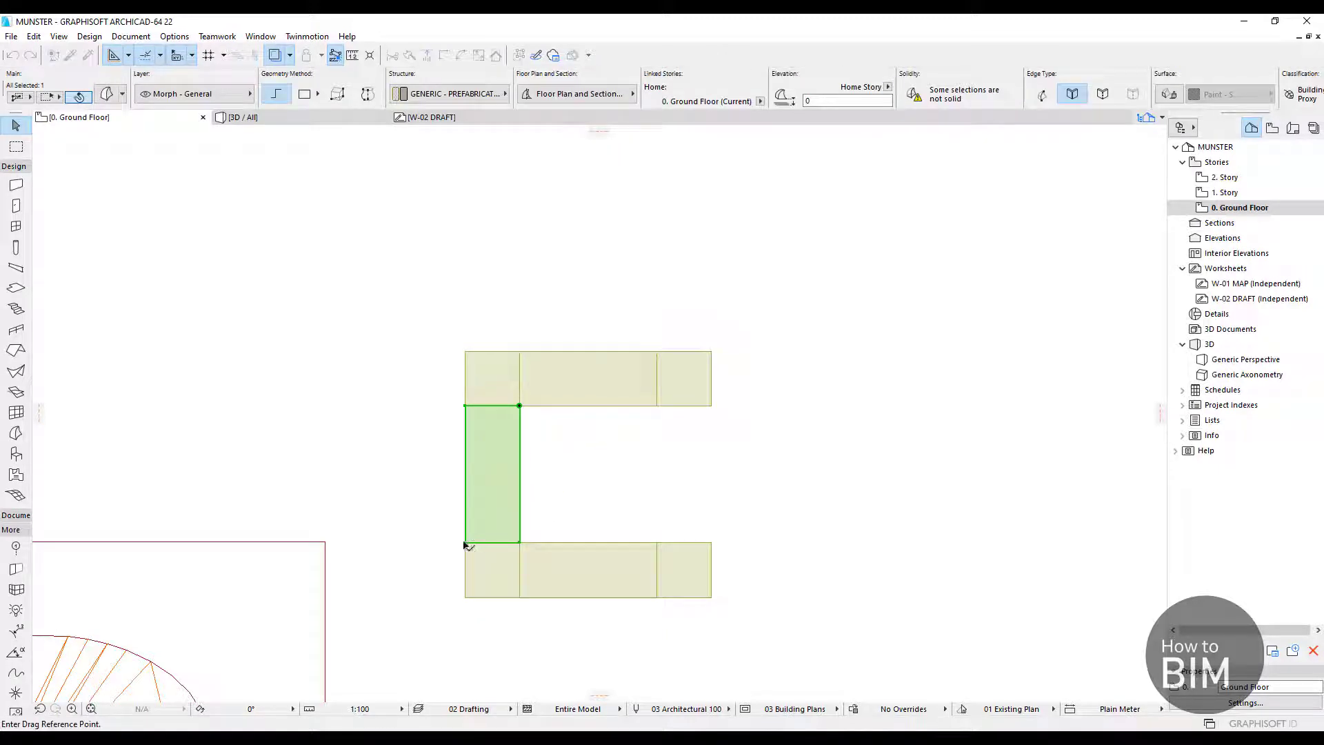
{"action": "left_click", "coordinate": [465, 543]}
{"action": "key", "text": "ctrl"}
{"action": "left_click", "coordinate": [657, 543]}
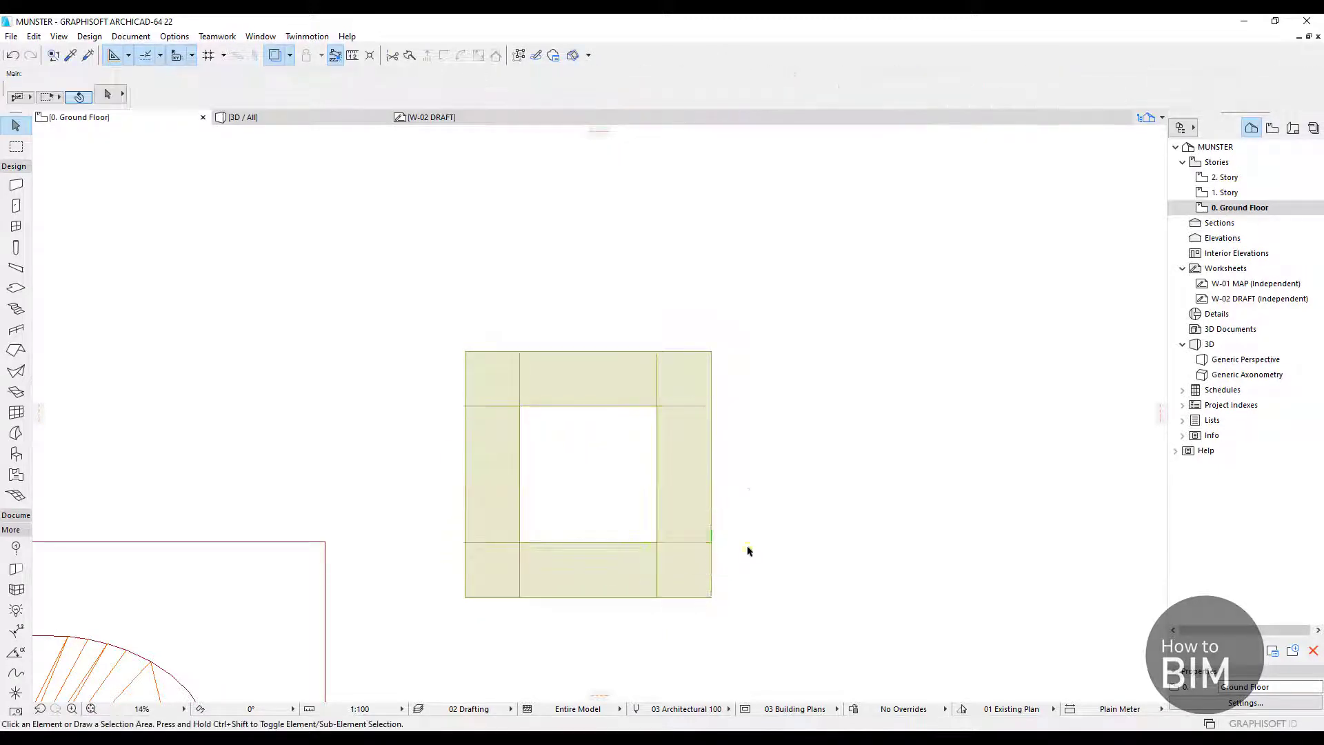
Select all morphs of the square ring and examine the ring beside the terrain mesh in the 3D view
{"action": "left_click_drag", "start_coordinate": [792, 629], "coordinate": [433, 321]}
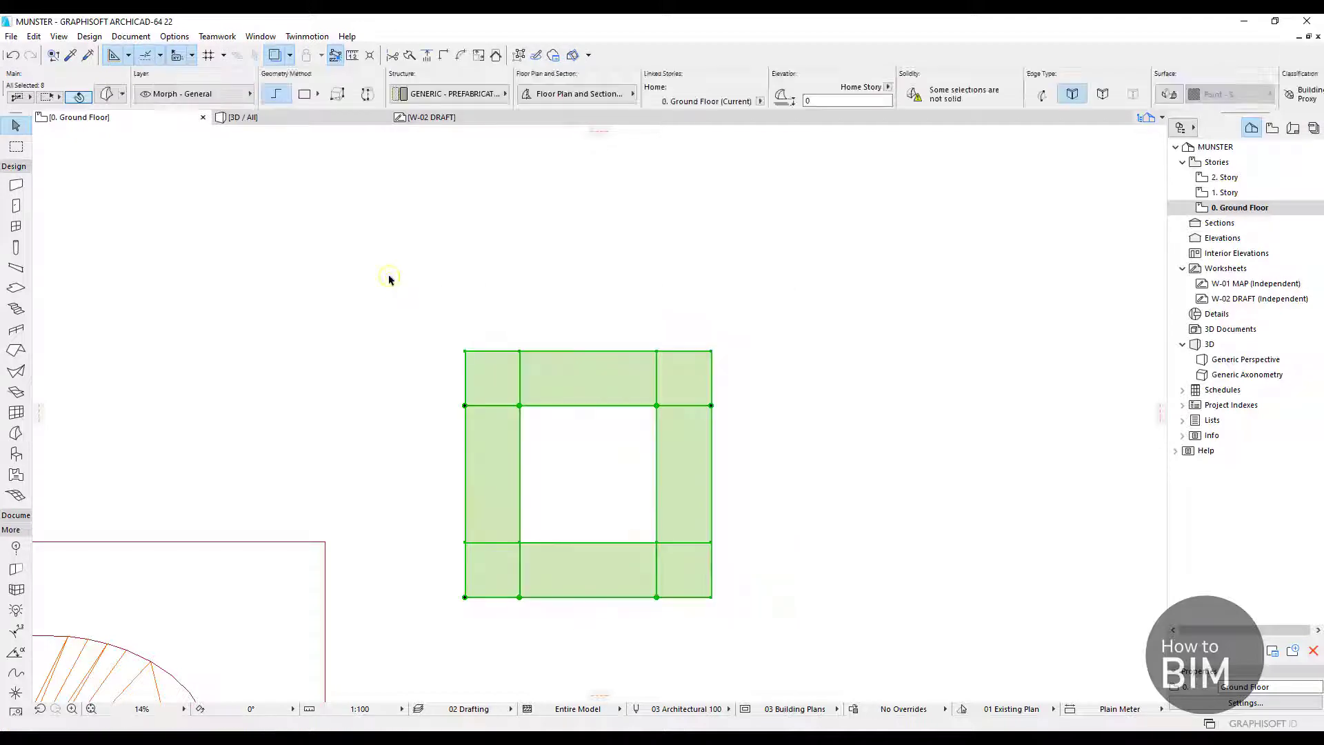
{"action": "left_click", "coordinate": [295, 119]}
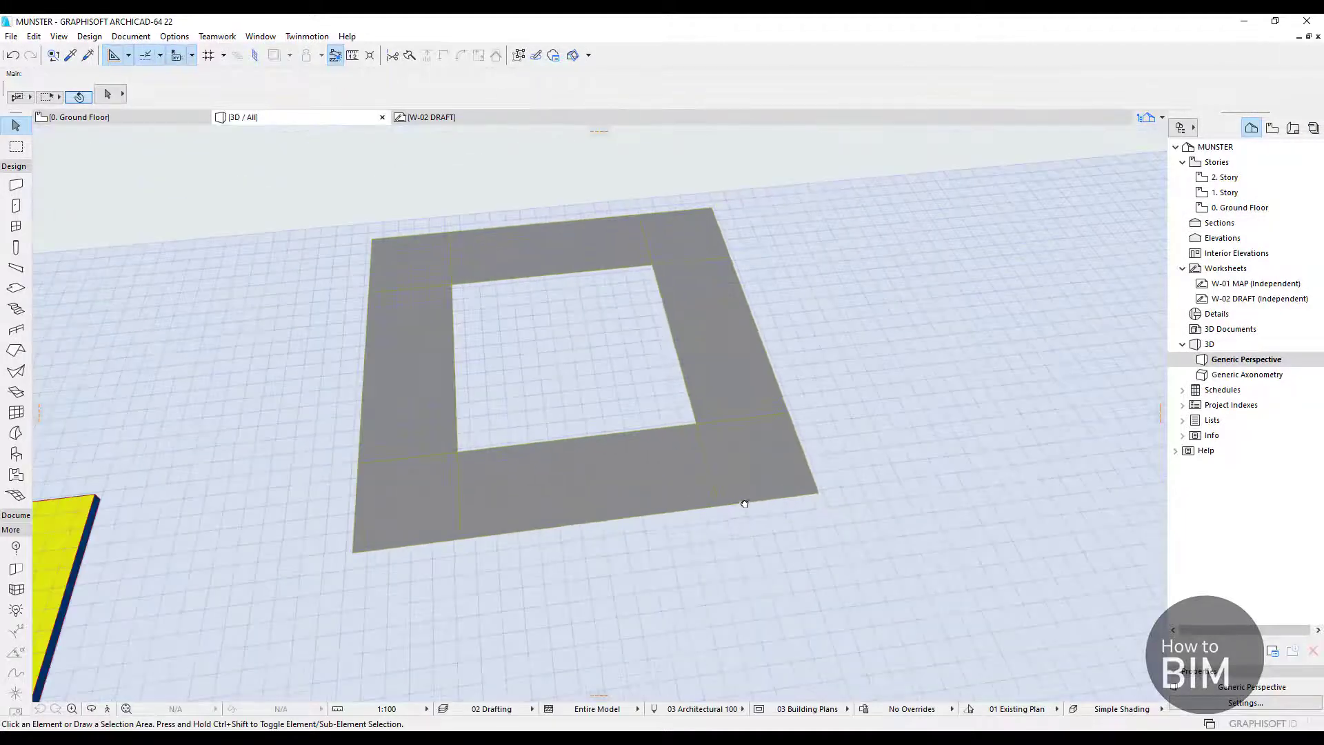
{"action": "scroll", "coordinate": [745, 505], "scroll_direction": "down", "scroll_amount": 2}
{"action": "middle_click_drag", "start_coordinate": [804, 518], "coordinate": [749, 418], "text": "shift"}
{"action": "middle_click_drag", "start_coordinate": [822, 324], "coordinate": [710, 479]}
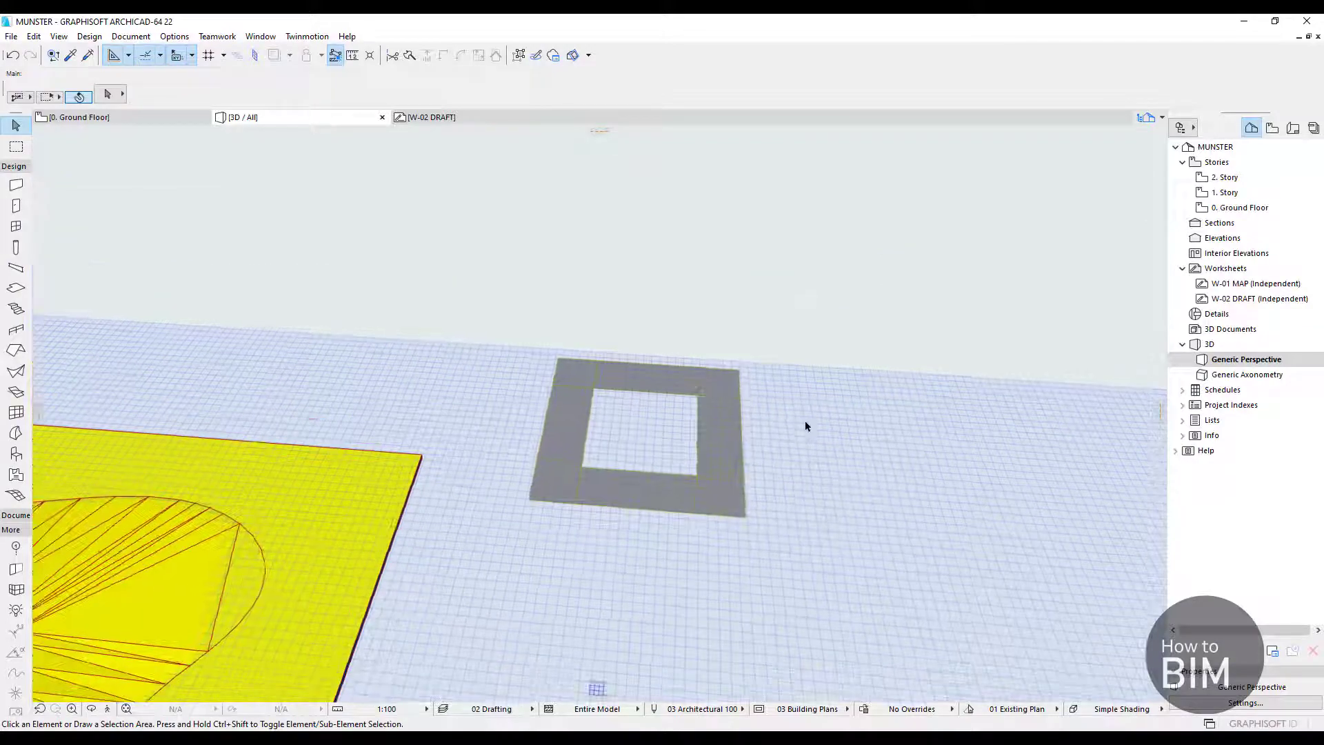
Select the southeast corner square morph of the ring in the 3D view
{"action": "scroll", "coordinate": [807, 443], "scroll_direction": "up", "scroll_amount": 3}
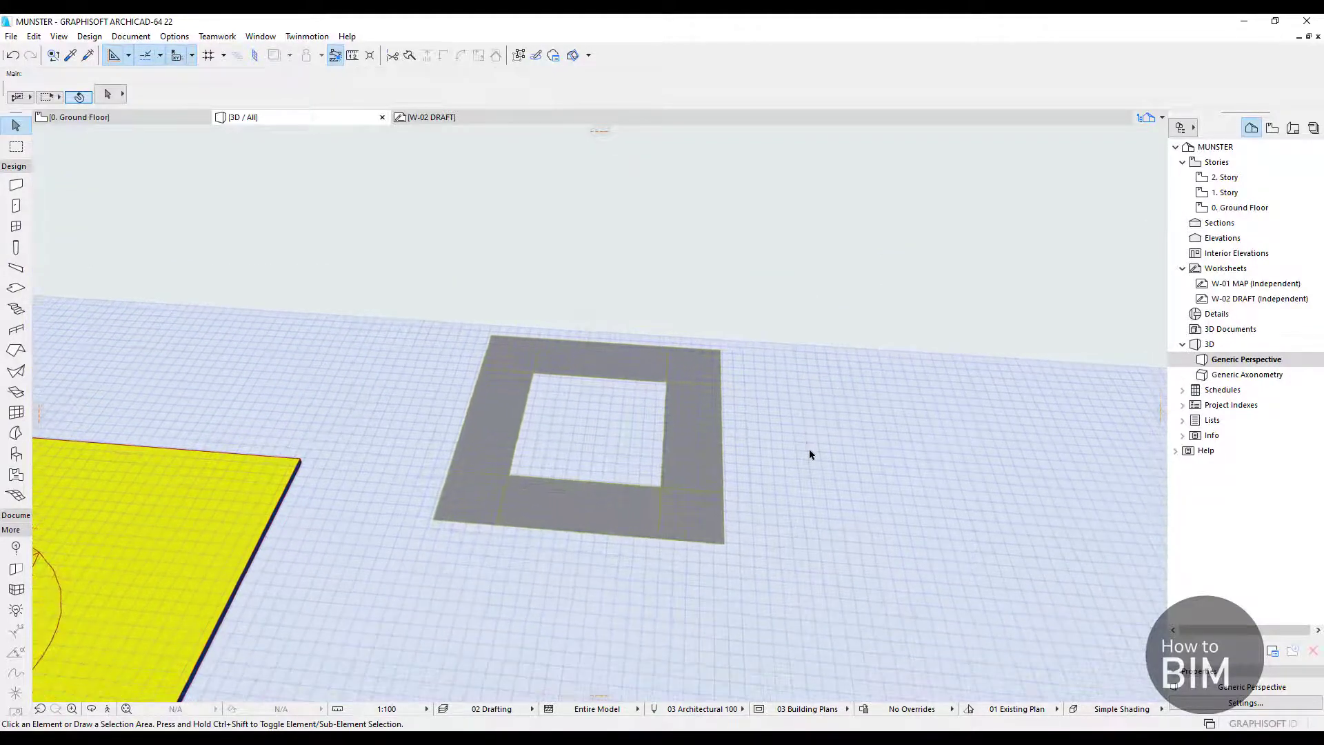
{"action": "scroll", "coordinate": [811, 454], "scroll_direction": "up", "scroll_amount": 2}
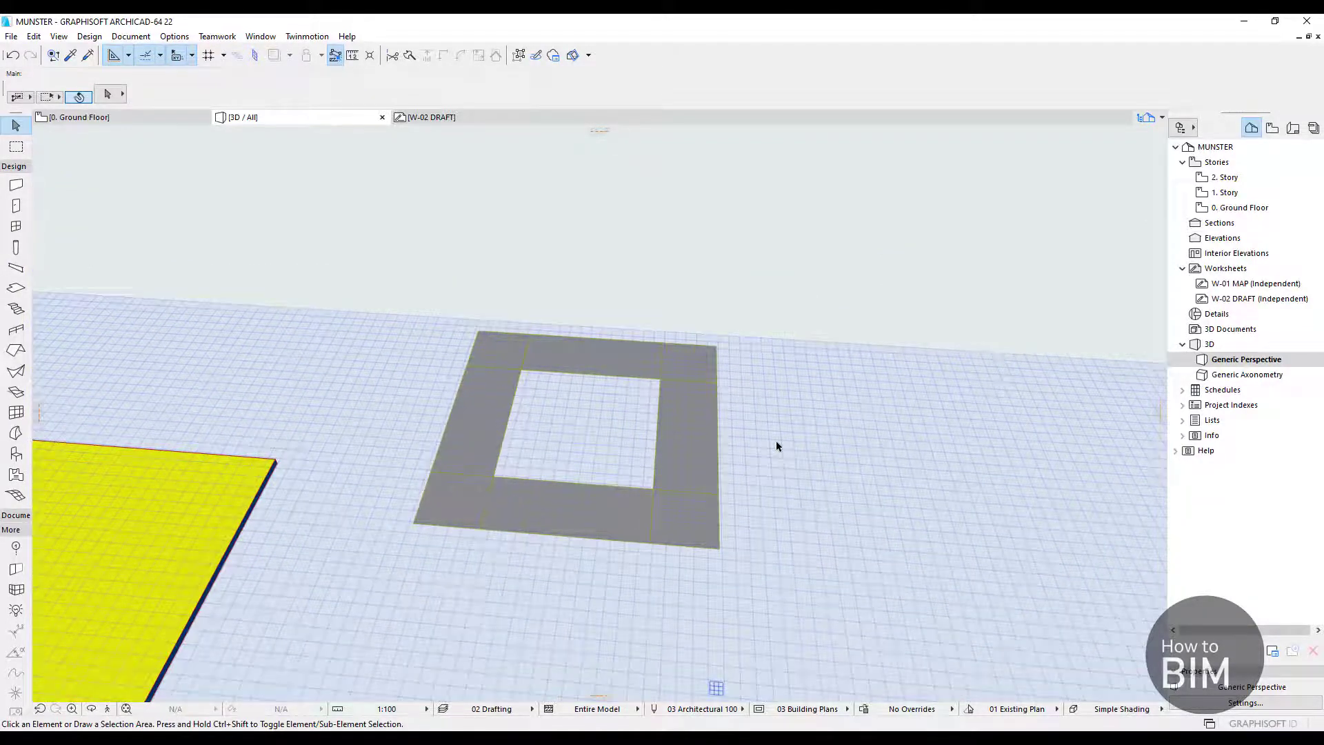
{"action": "left_click", "coordinate": [671, 513]}
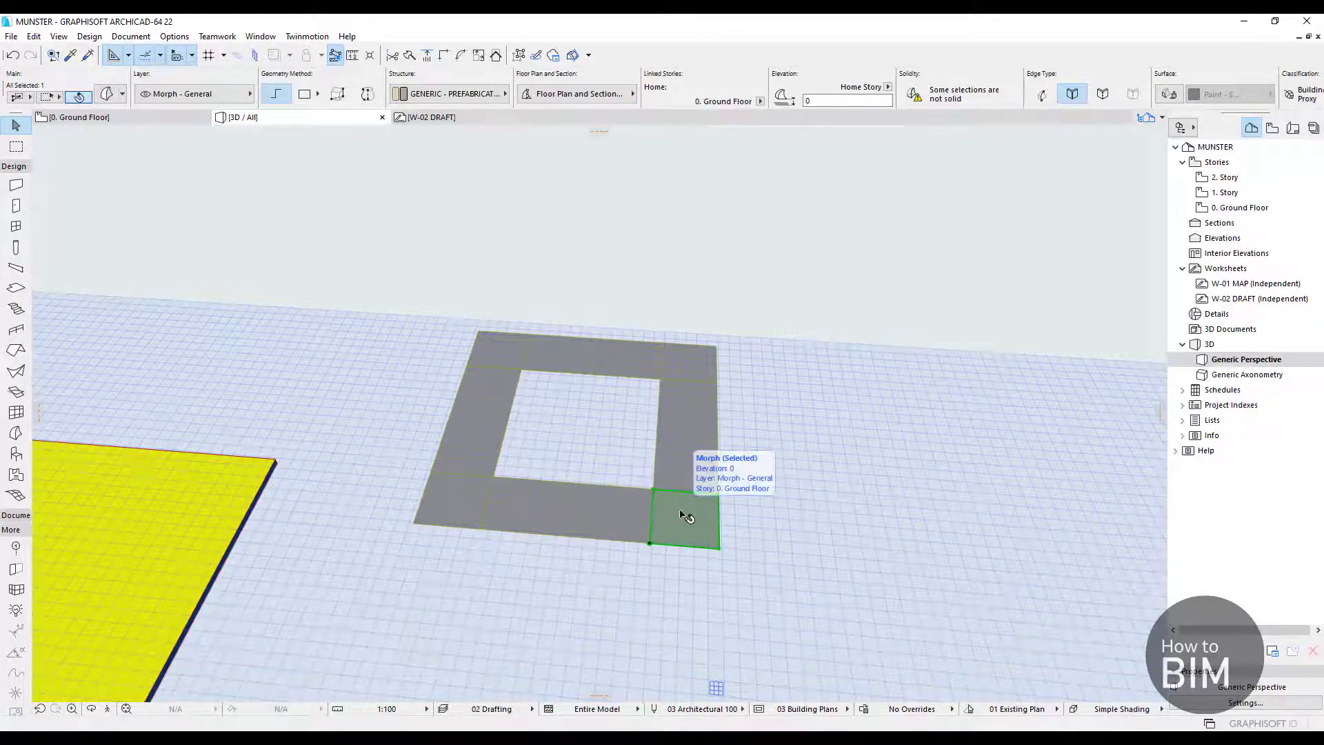
{"action": "scroll", "coordinate": [562, 498], "scroll_direction": "down", "scroll_amount": 3}
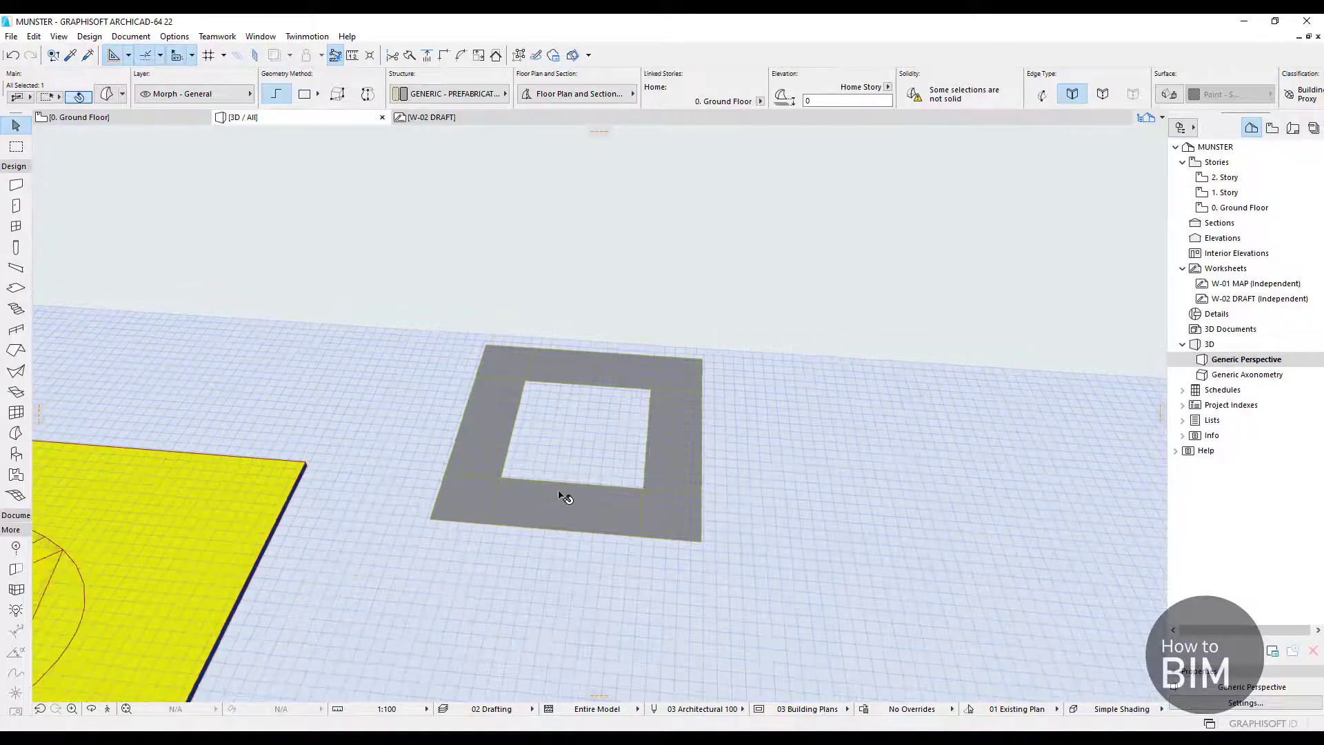
{"action": "scroll", "coordinate": [562, 498], "scroll_direction": "up", "scroll_amount": 4}
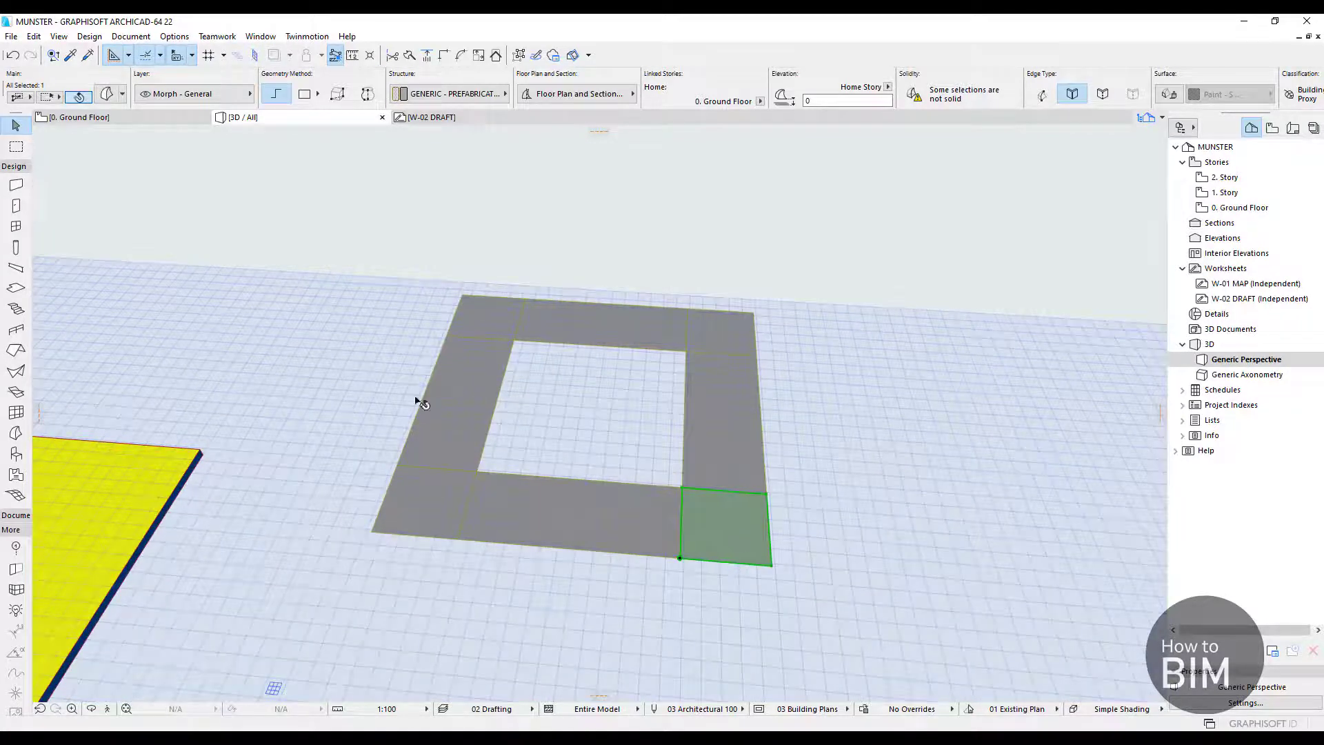
Try Push/Pull and tube extrusion on the southeast square, routing the tube upward and through several freehand bends
{"action": "left_click", "coordinate": [718, 537]}
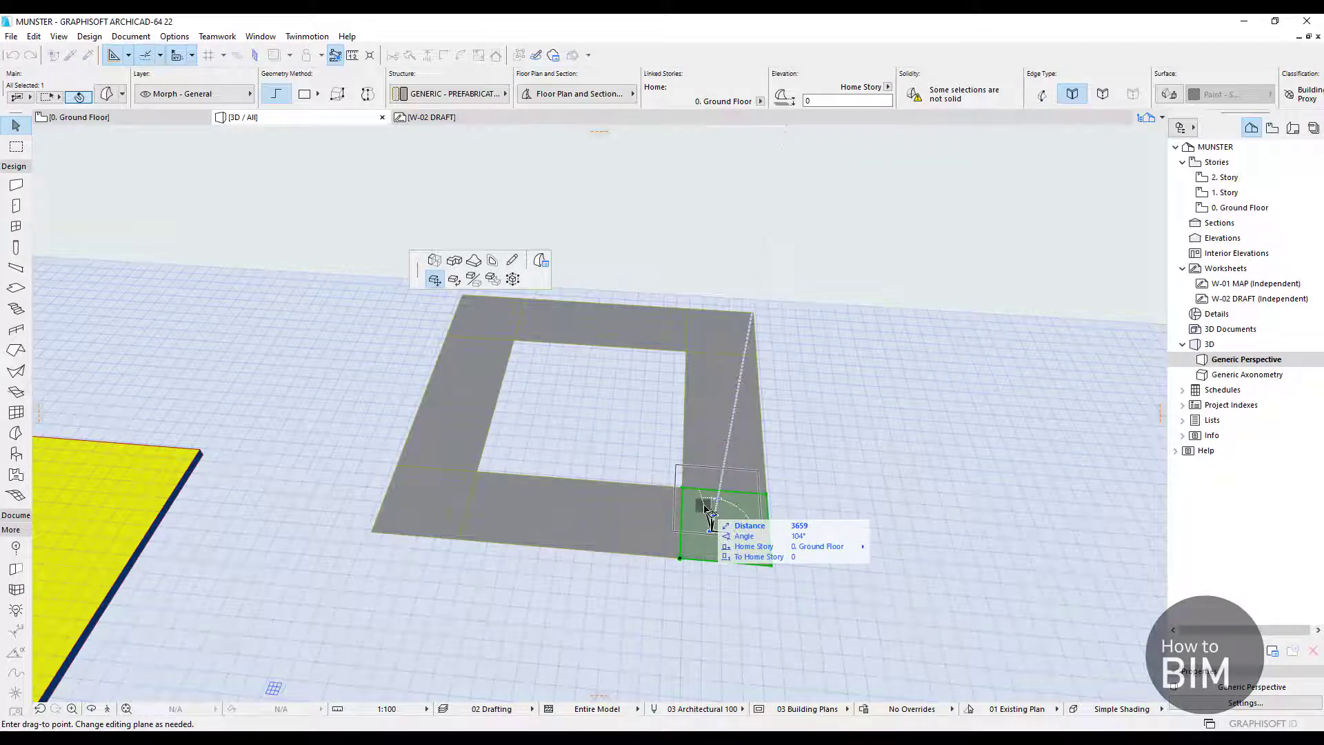
{"action": "left_click", "coordinate": [435, 261]}
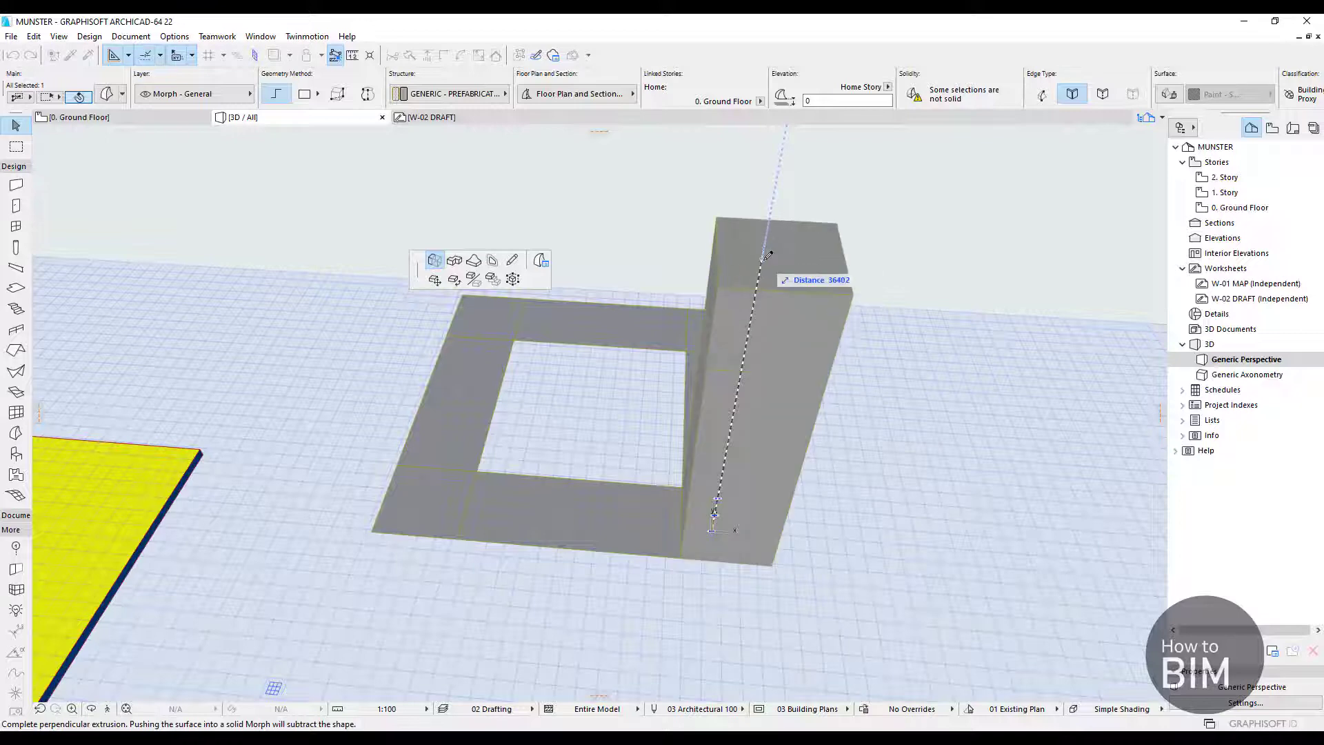
{"action": "left_click", "coordinate": [456, 262]}
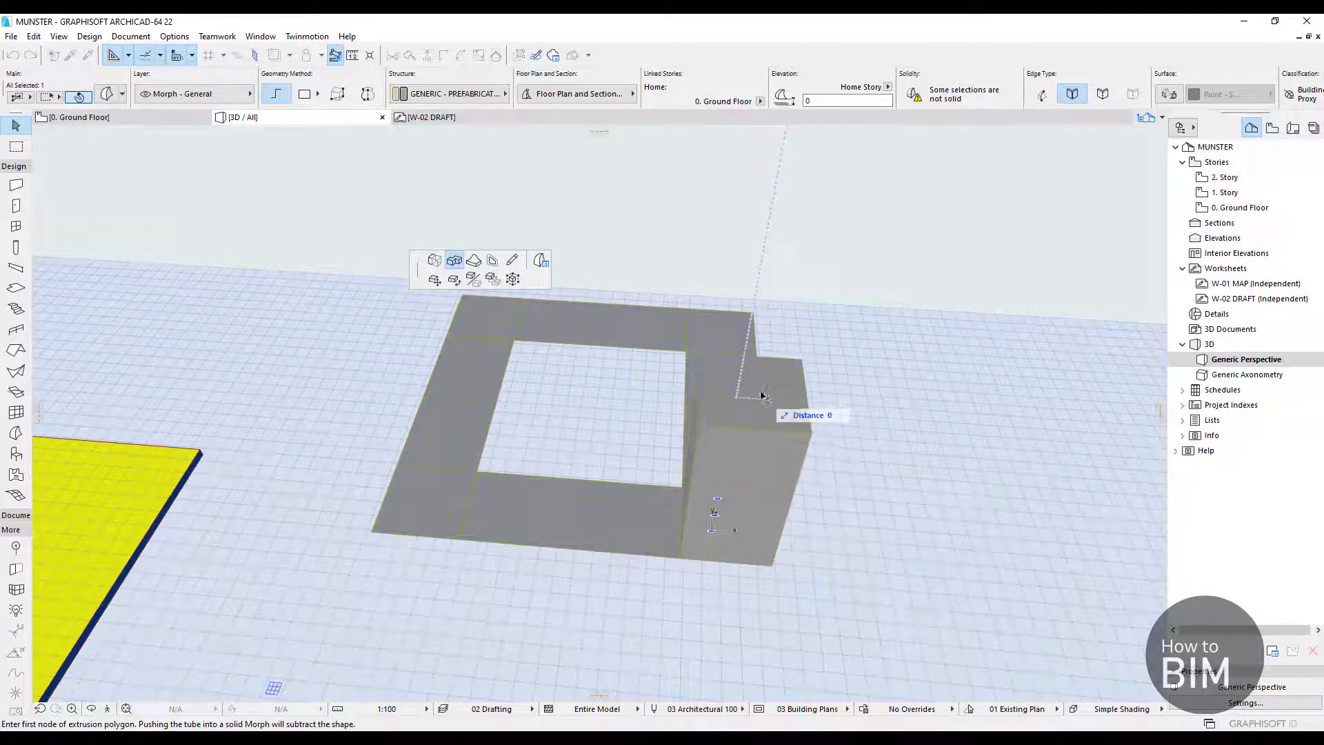
{"action": "left_click", "coordinate": [756, 324]}
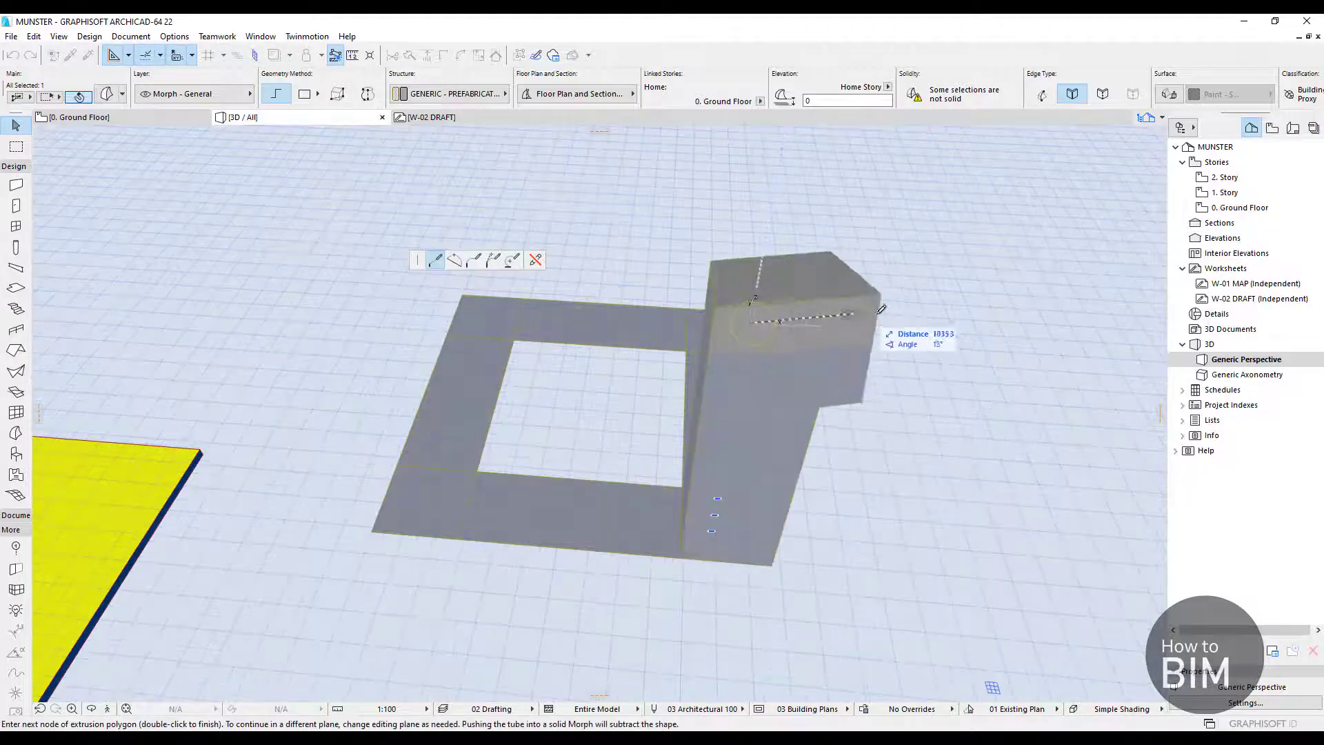
{"action": "left_click", "coordinate": [990, 308]}
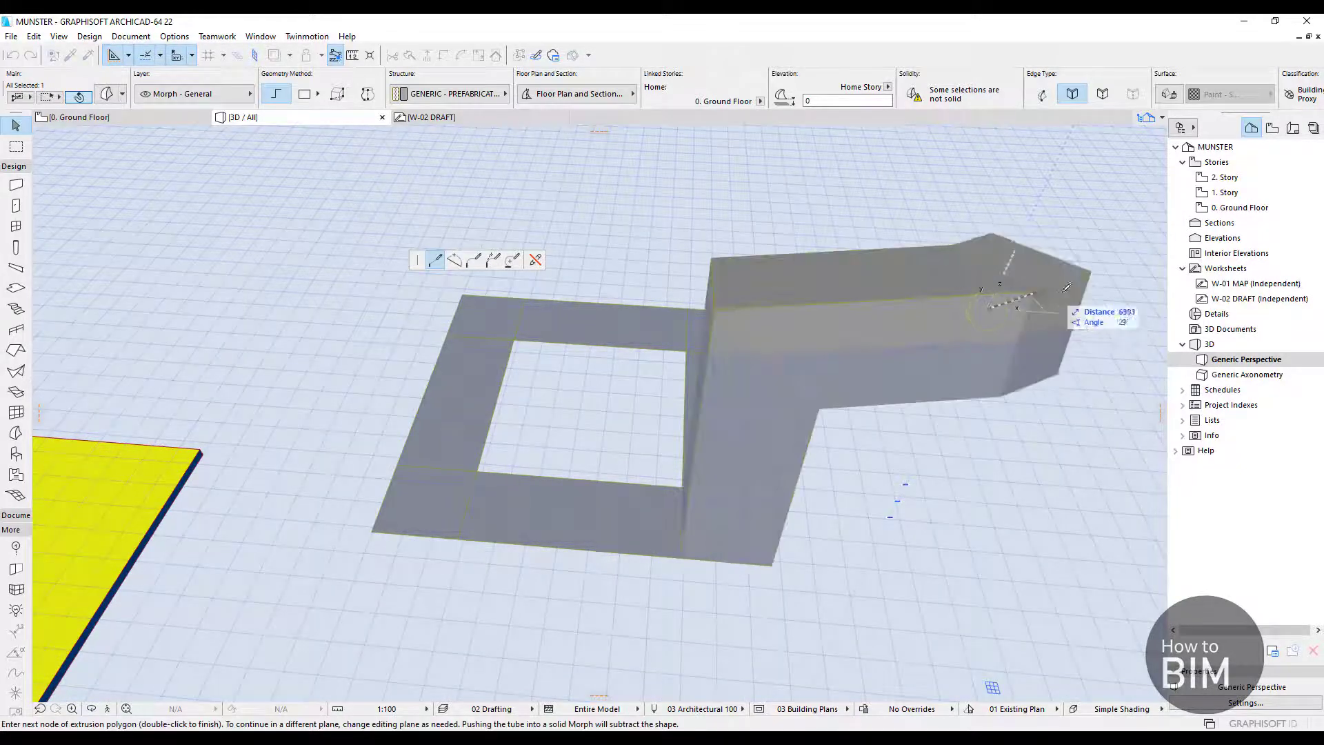
{"action": "left_click", "coordinate": [1079, 255]}
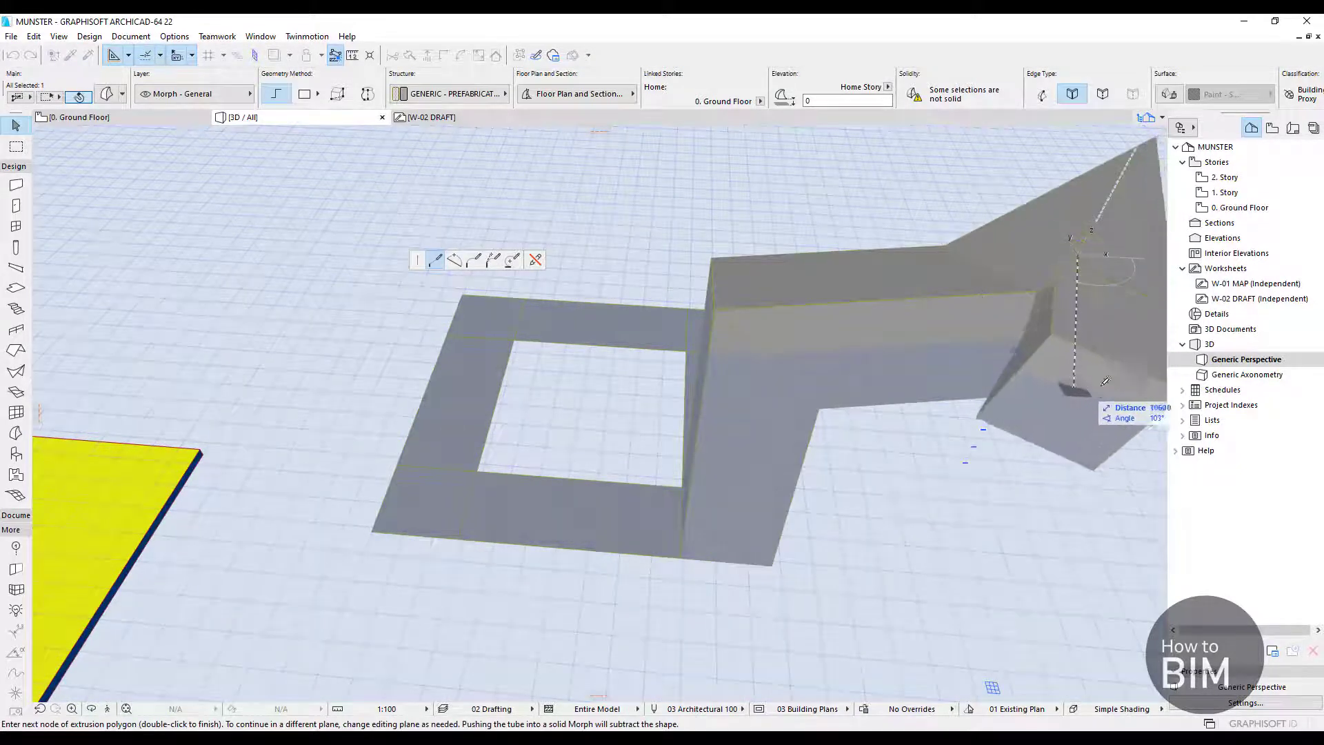
{"action": "scroll", "coordinate": [1116, 387], "scroll_direction": "down", "scroll_amount": 1}
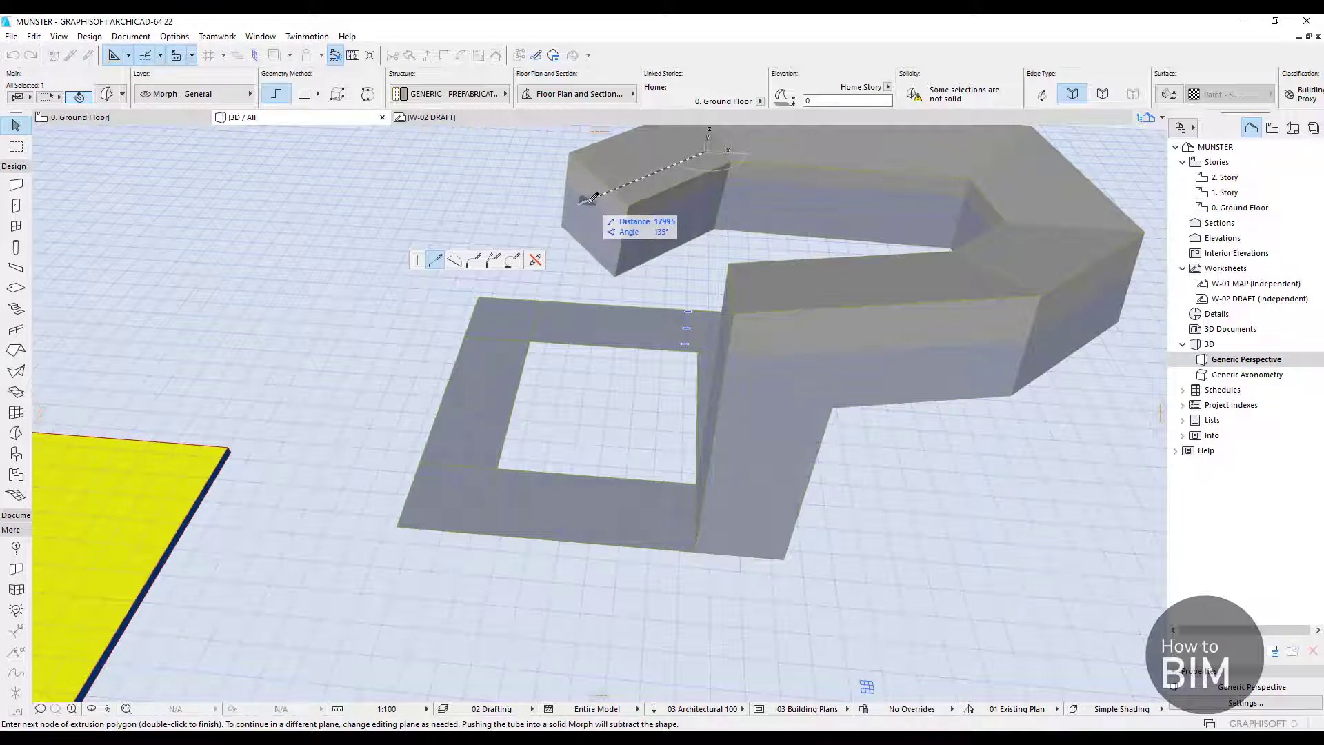
{"action": "key", "text": "Escape"}
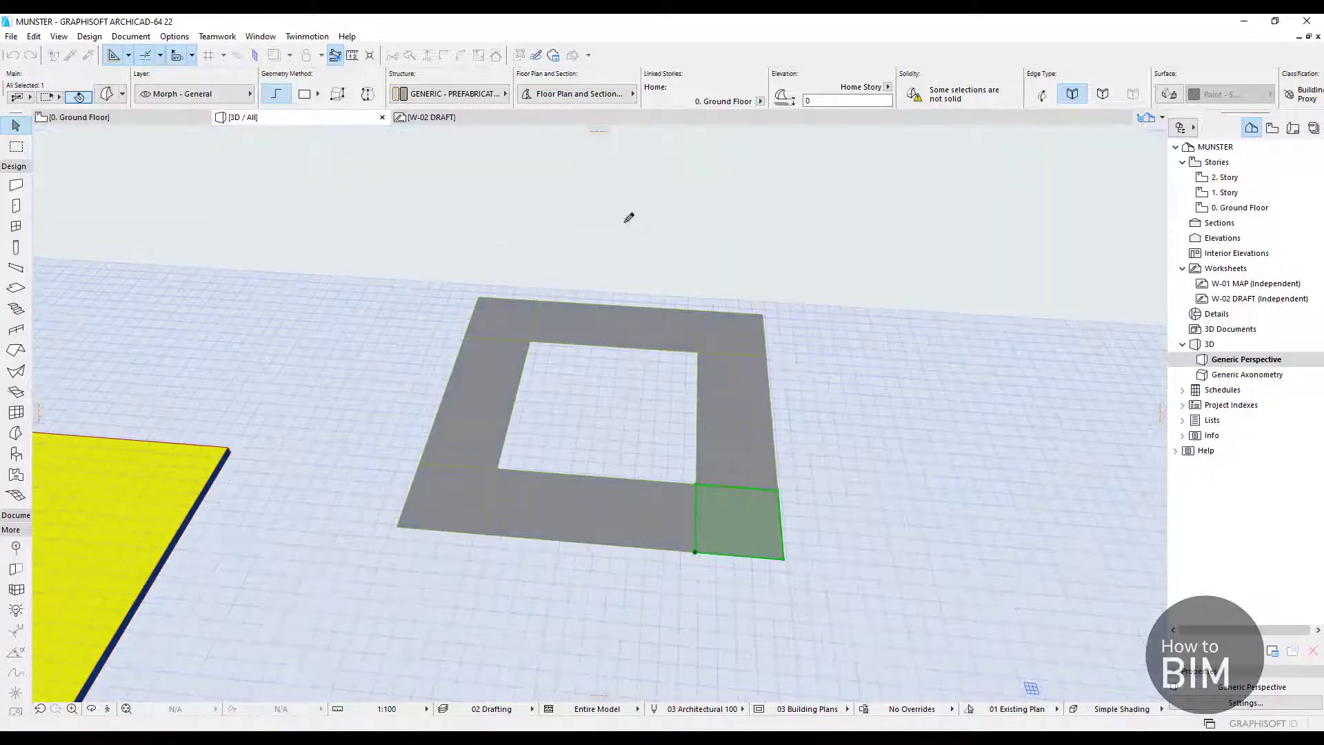
Try to raise a freehand bulge in the middle of the southeast square with the Bulge command
{"action": "left_click", "coordinate": [739, 536]}
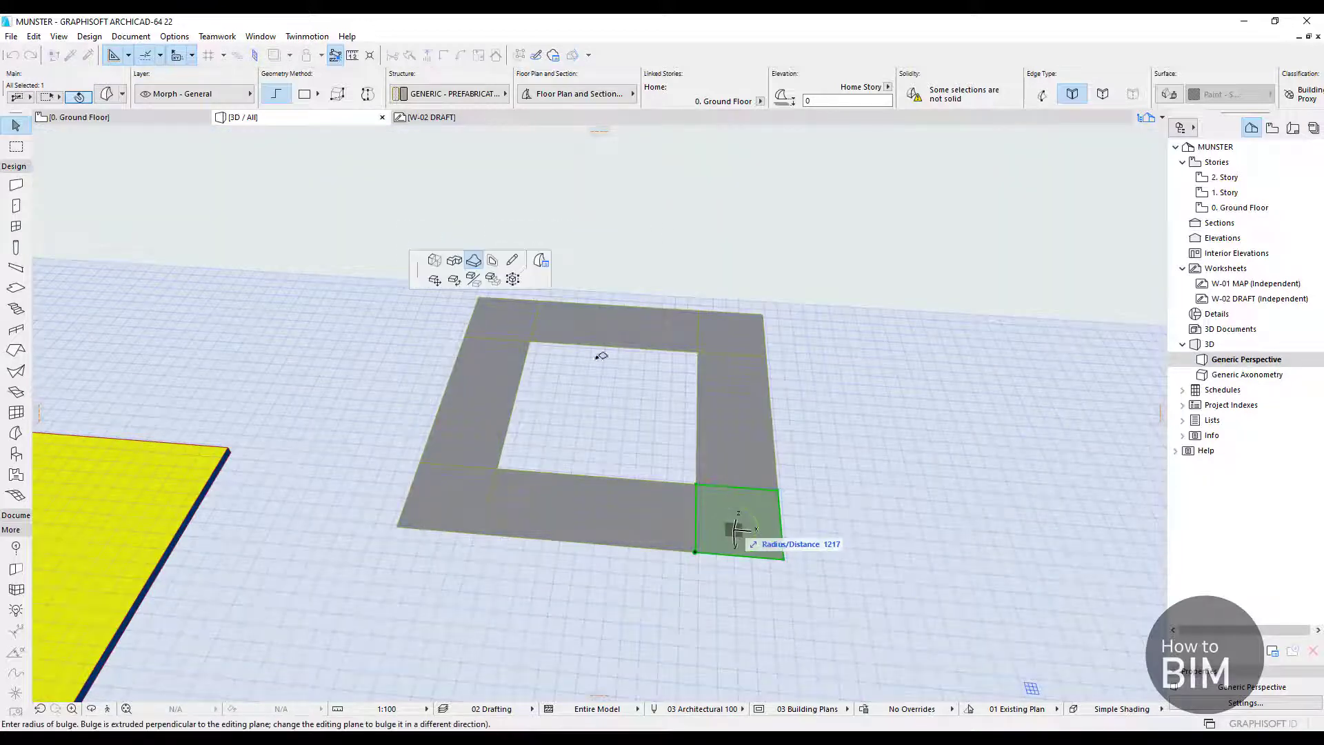
{"action": "left_click", "coordinate": [474, 261]}
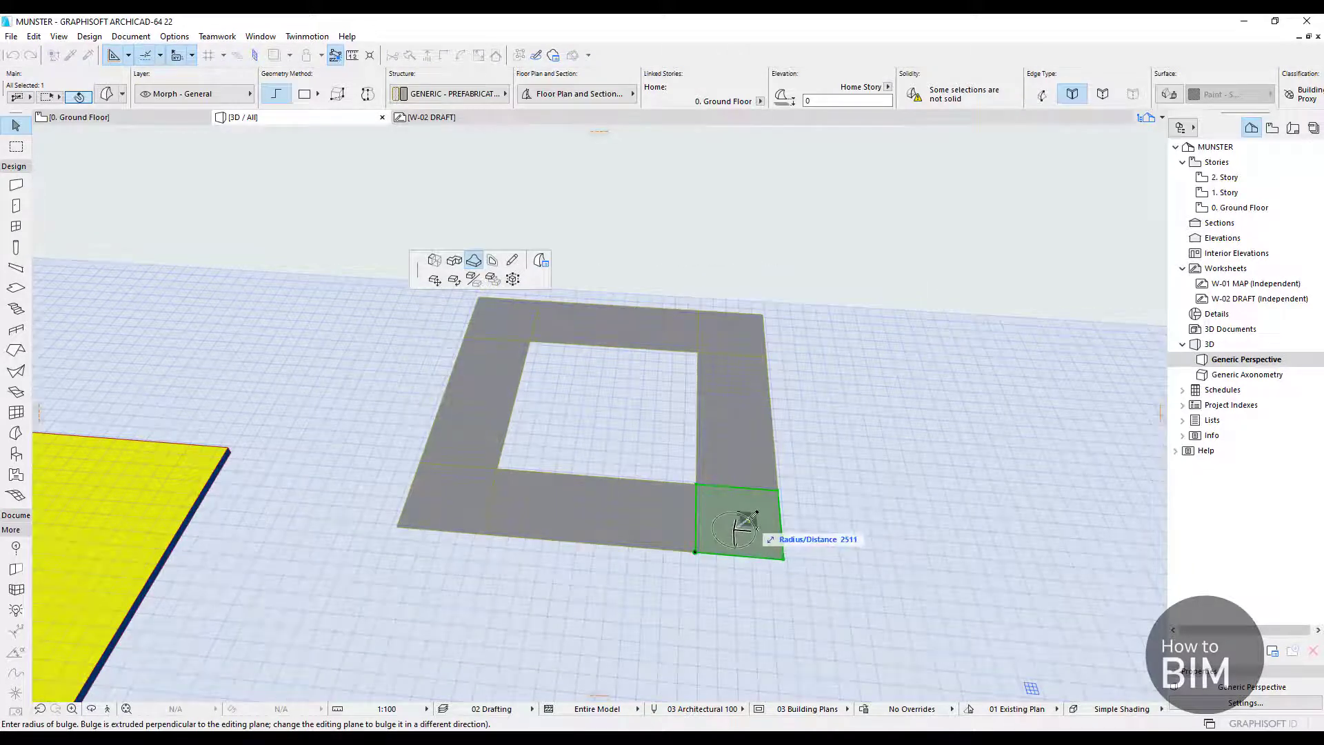
{"action": "left_click", "coordinate": [752, 519]}
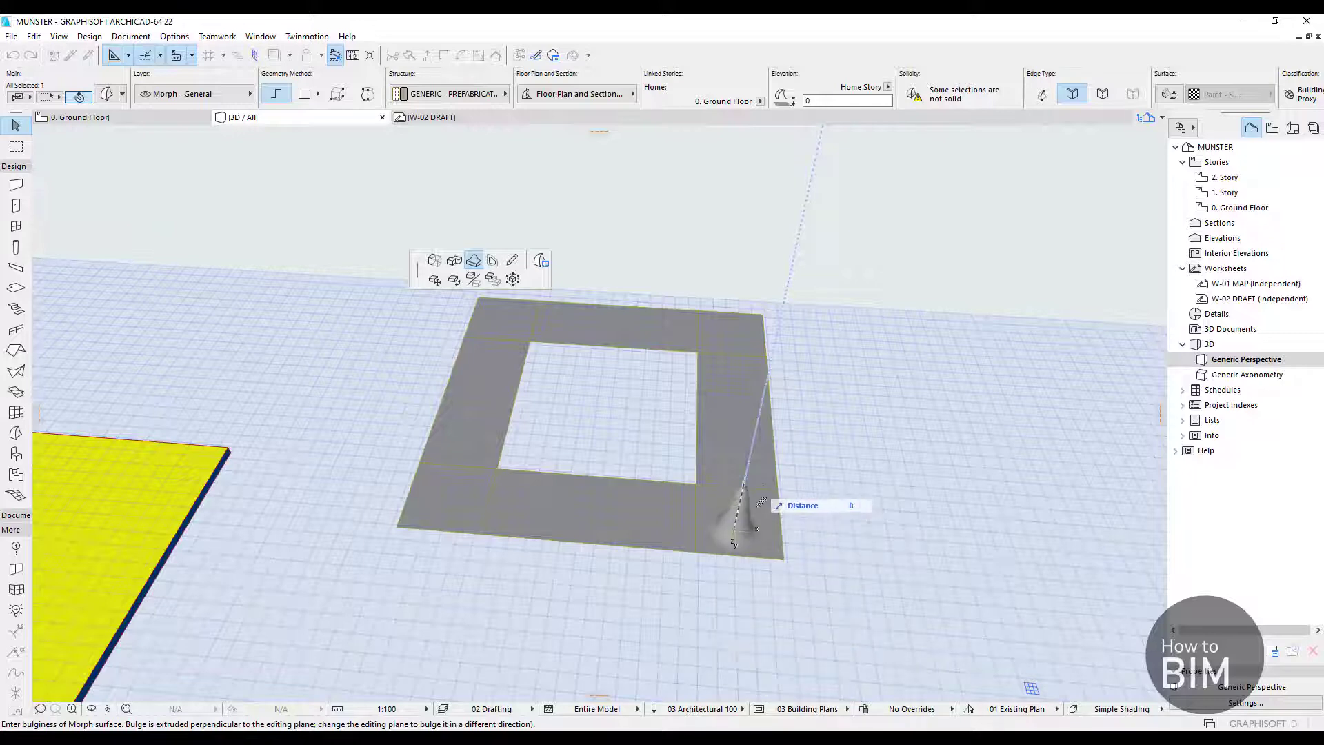
{"action": "key", "text": "Escape"}
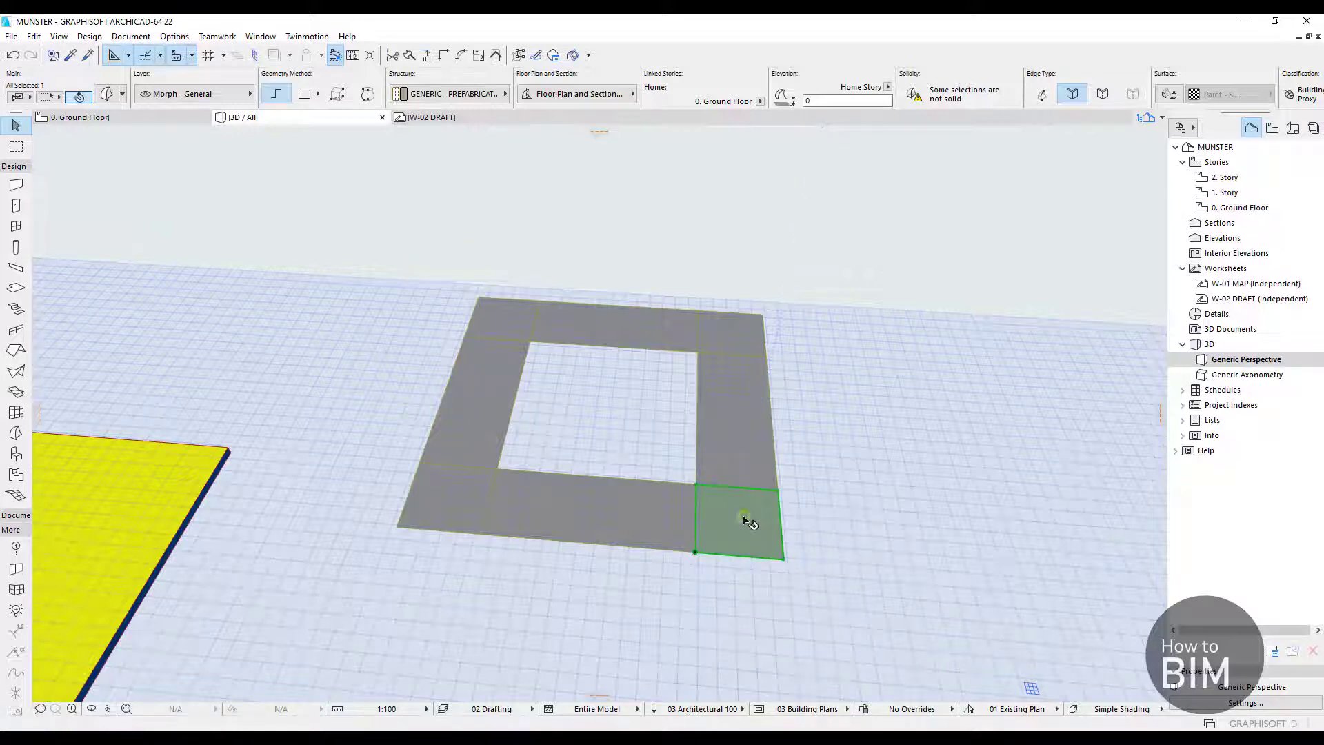
Try offsetting the edges of the southeast square outward
{"action": "left_click", "coordinate": [749, 522]}
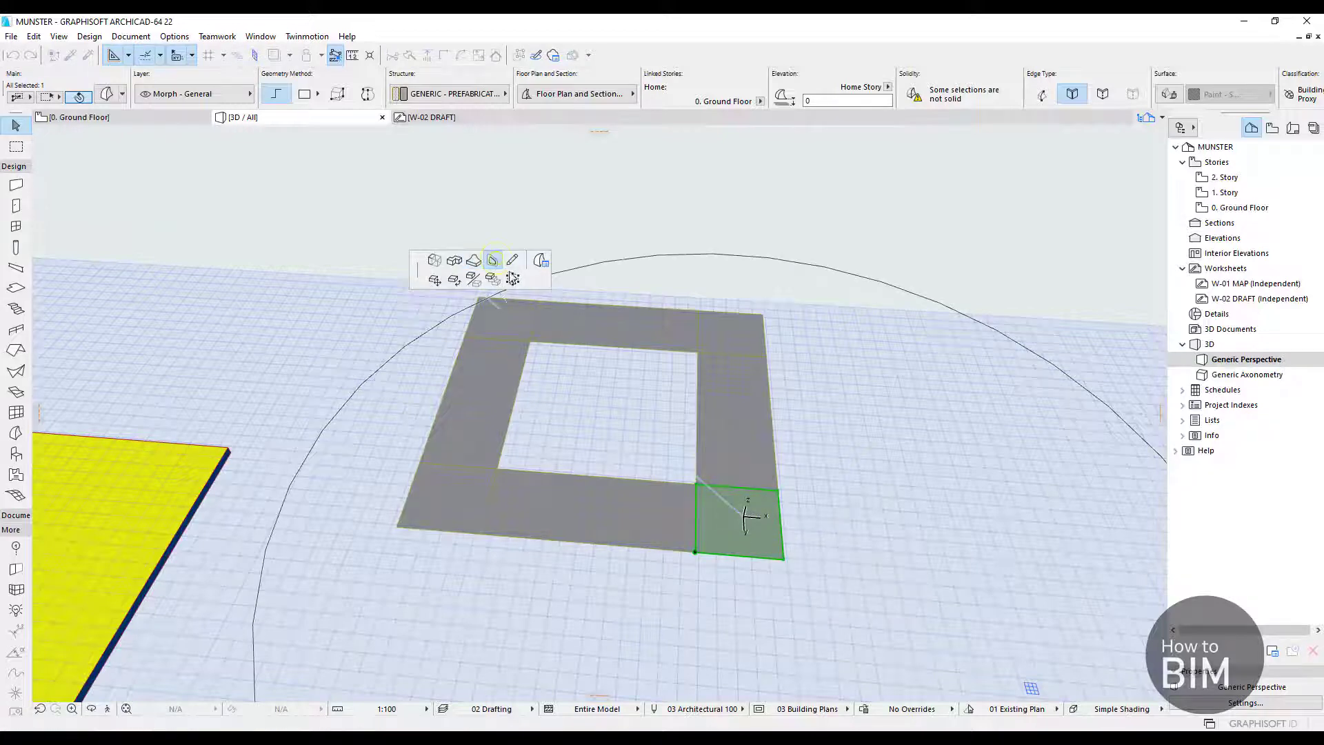
{"action": "left_click", "coordinate": [512, 278]}
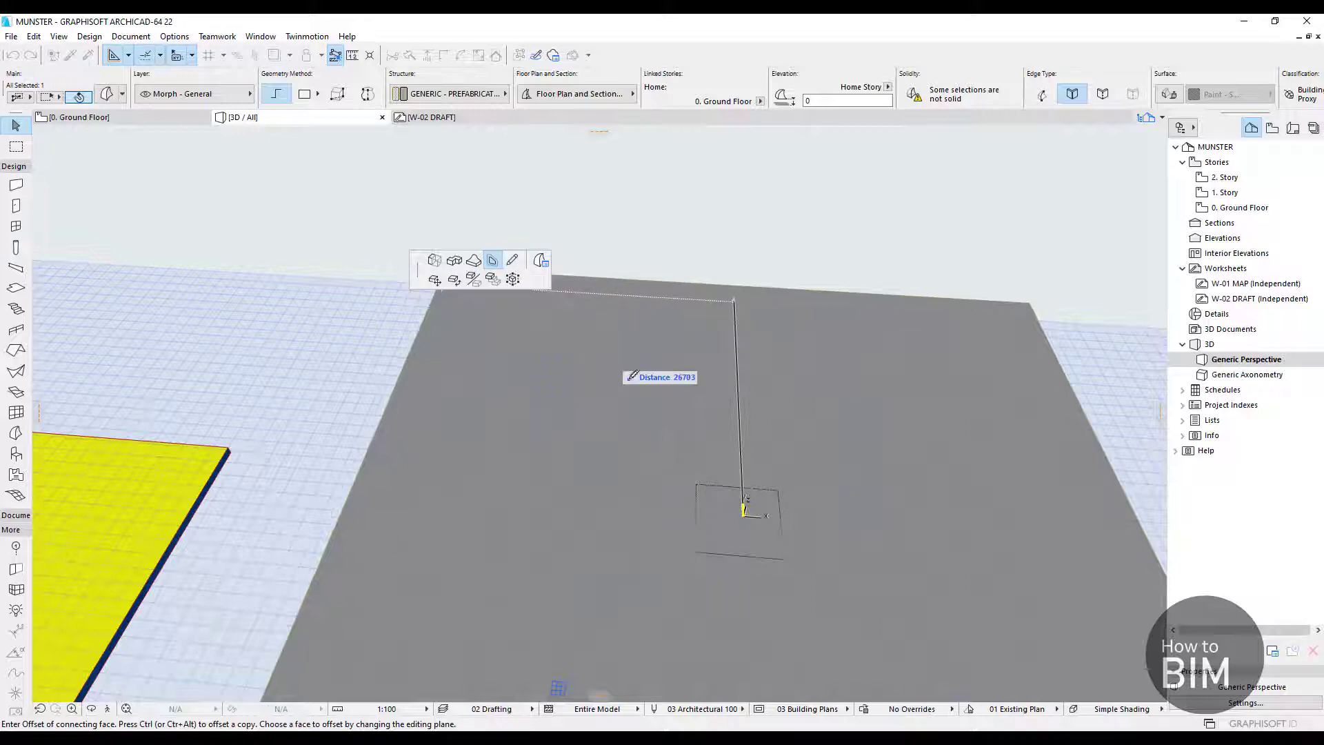
{"action": "key", "text": "Escape"}
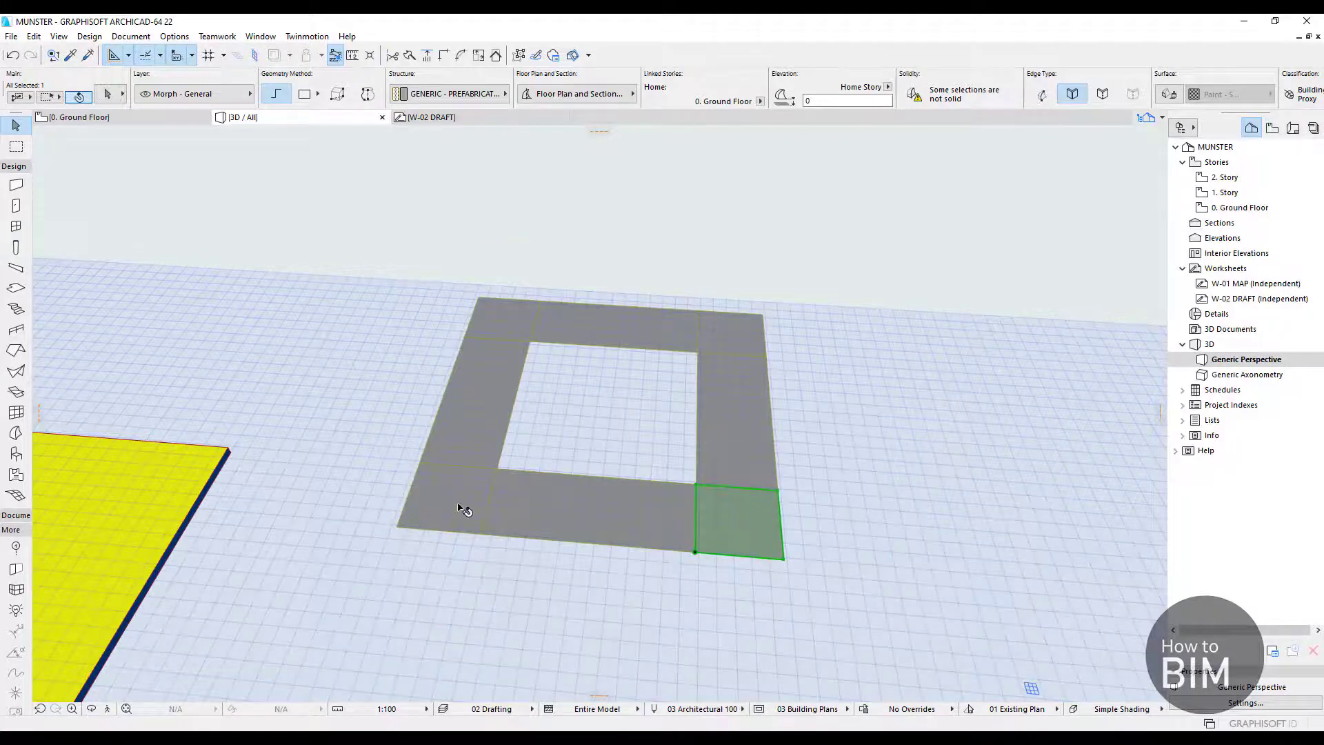
Add the other three corner squares to the selection and extrude the southeast square upward by 30000
{"action": "left_click", "coordinate": [461, 509], "text": "shift"}
{"action": "left_click", "coordinate": [505, 314], "text": "shift"}
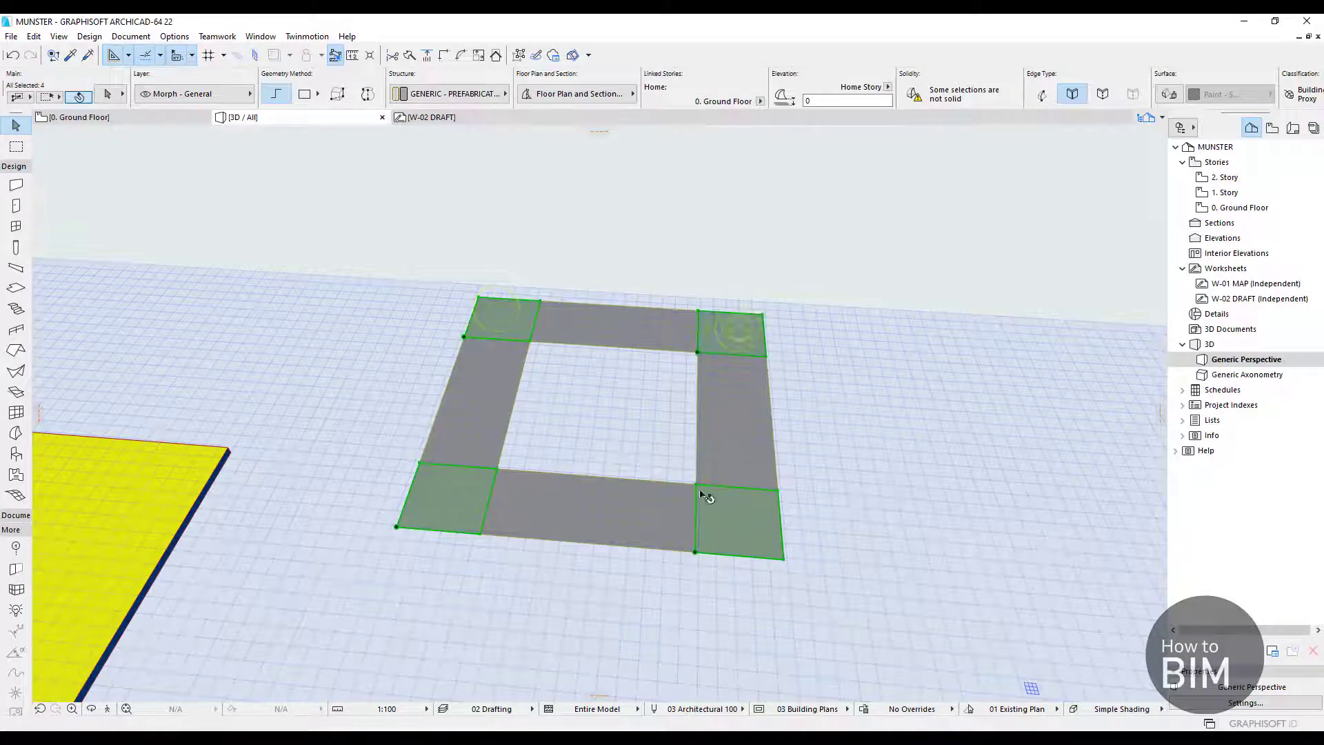
{"action": "left_click", "coordinate": [733, 535]}
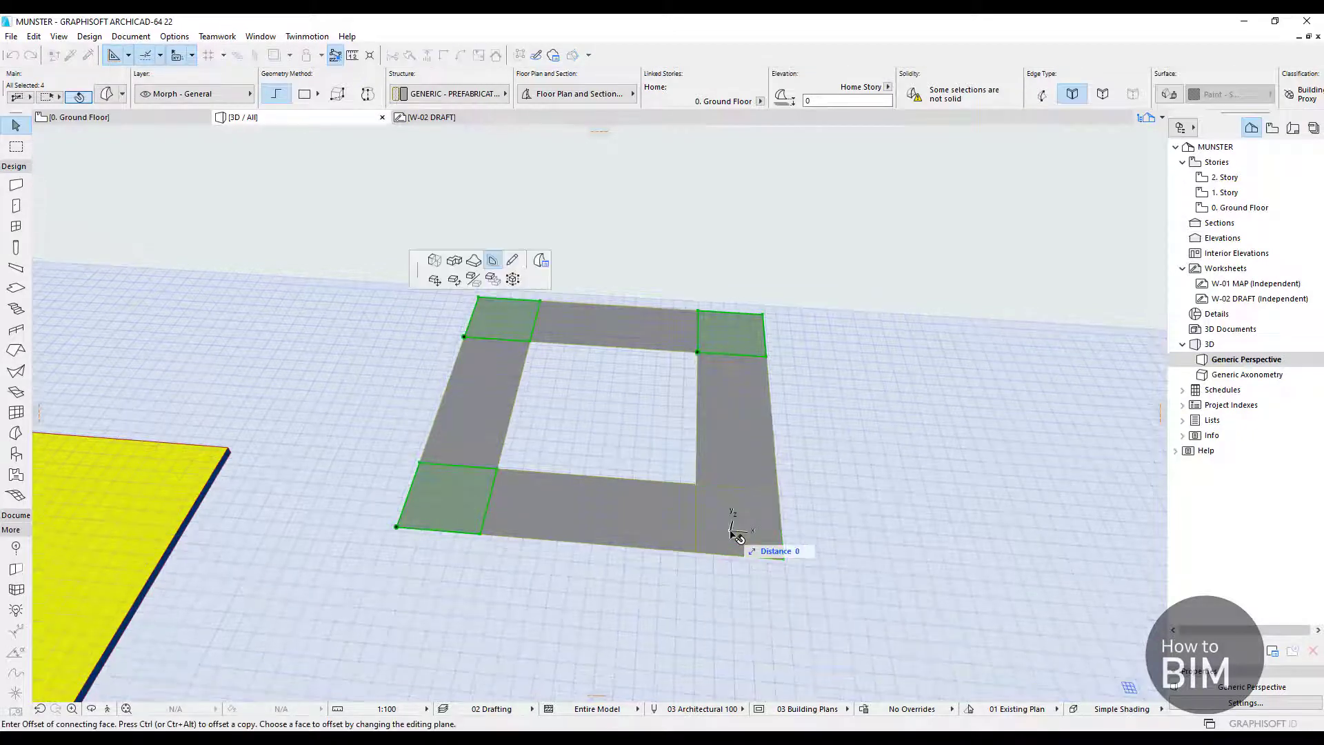
{"action": "left_click", "coordinate": [435, 262]}
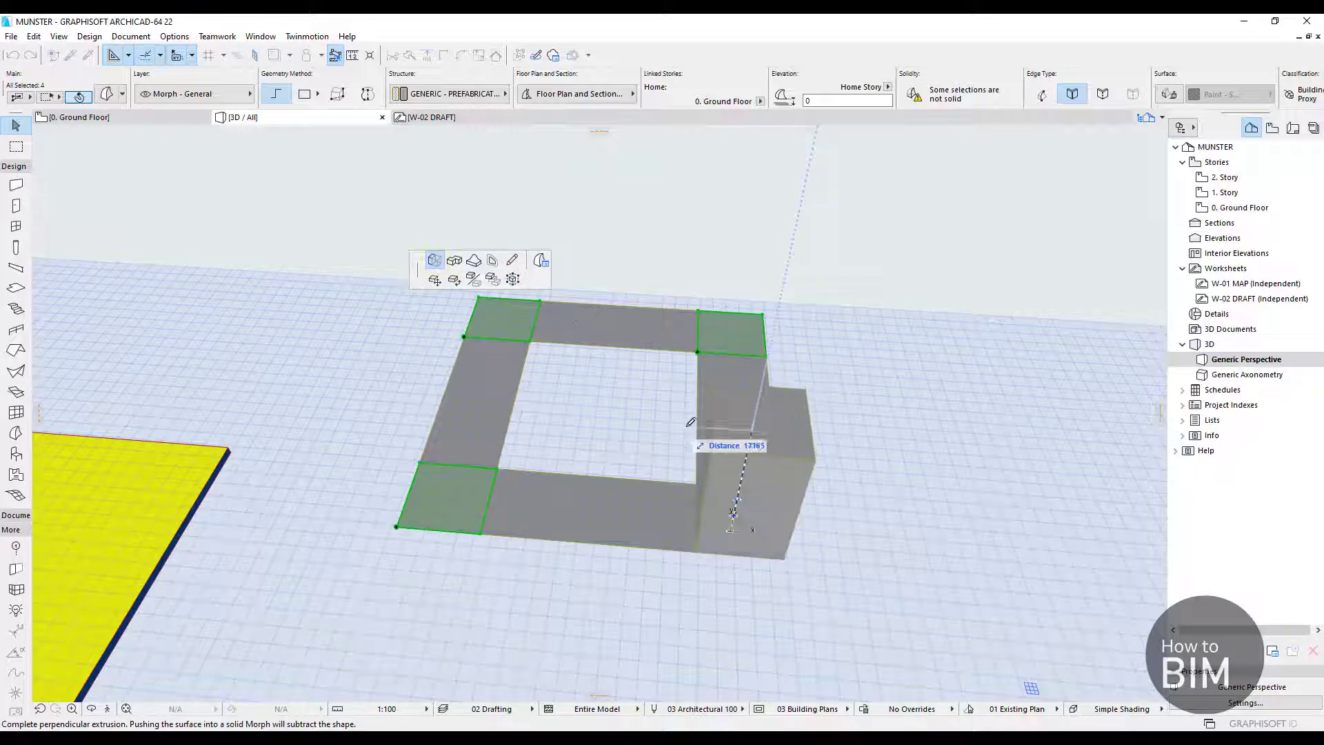
{"action": "middle_click_drag", "start_coordinate": [753, 408], "coordinate": [804, 363], "text": "shift"}
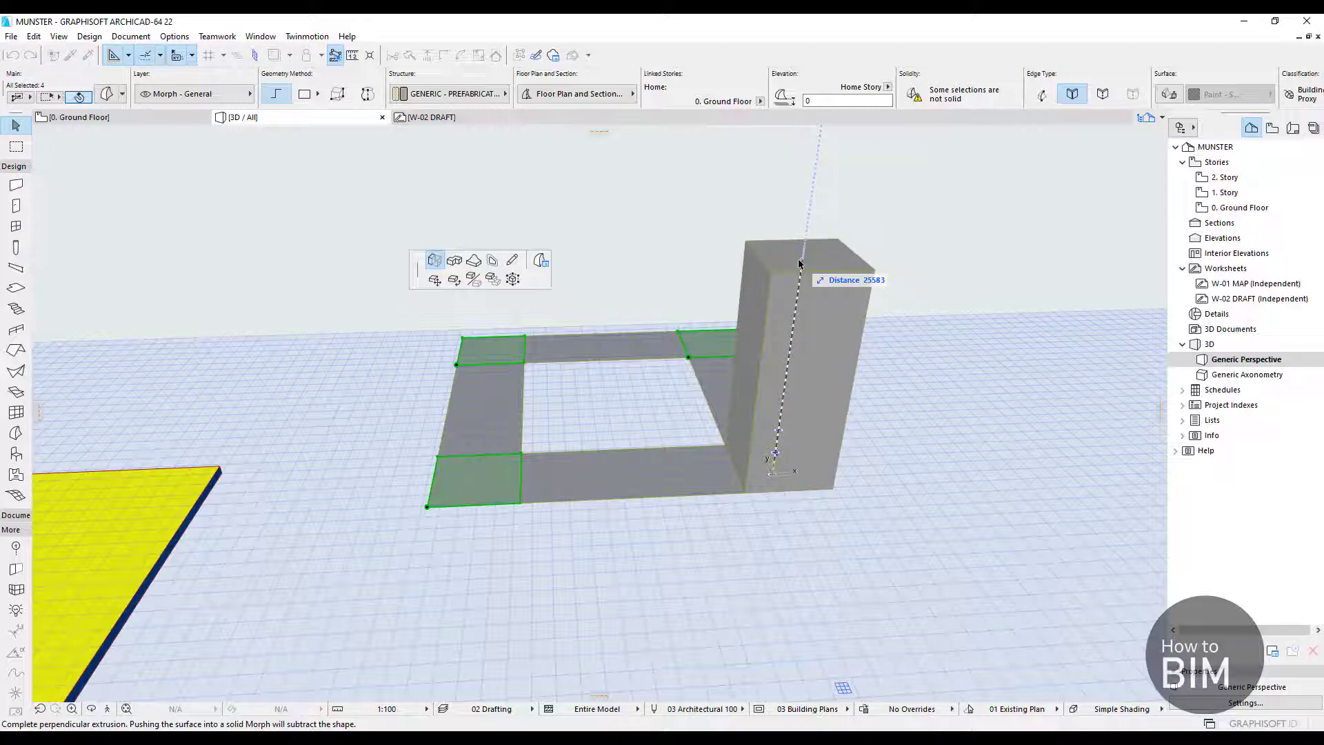
{"action": "type", "text": "3"}
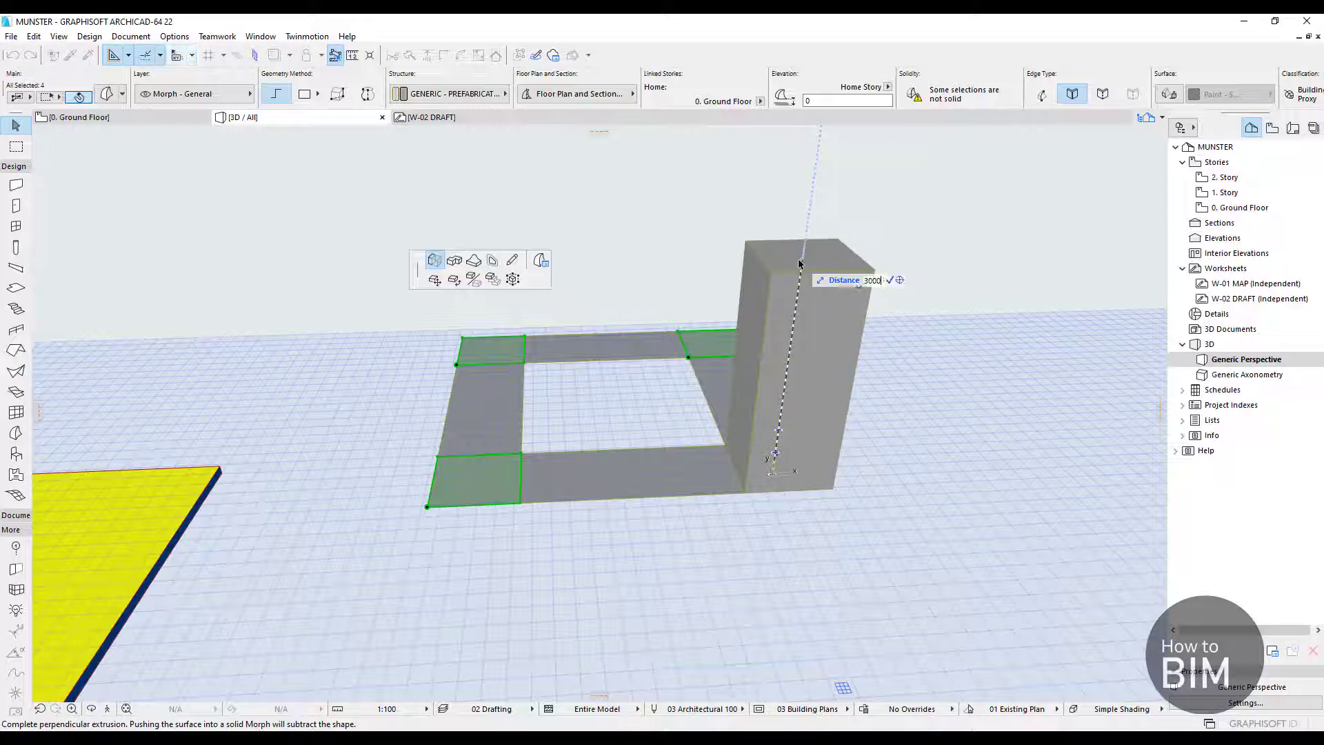
{"action": "type", "text": "000"}
{"action": "key", "text": "Return"}
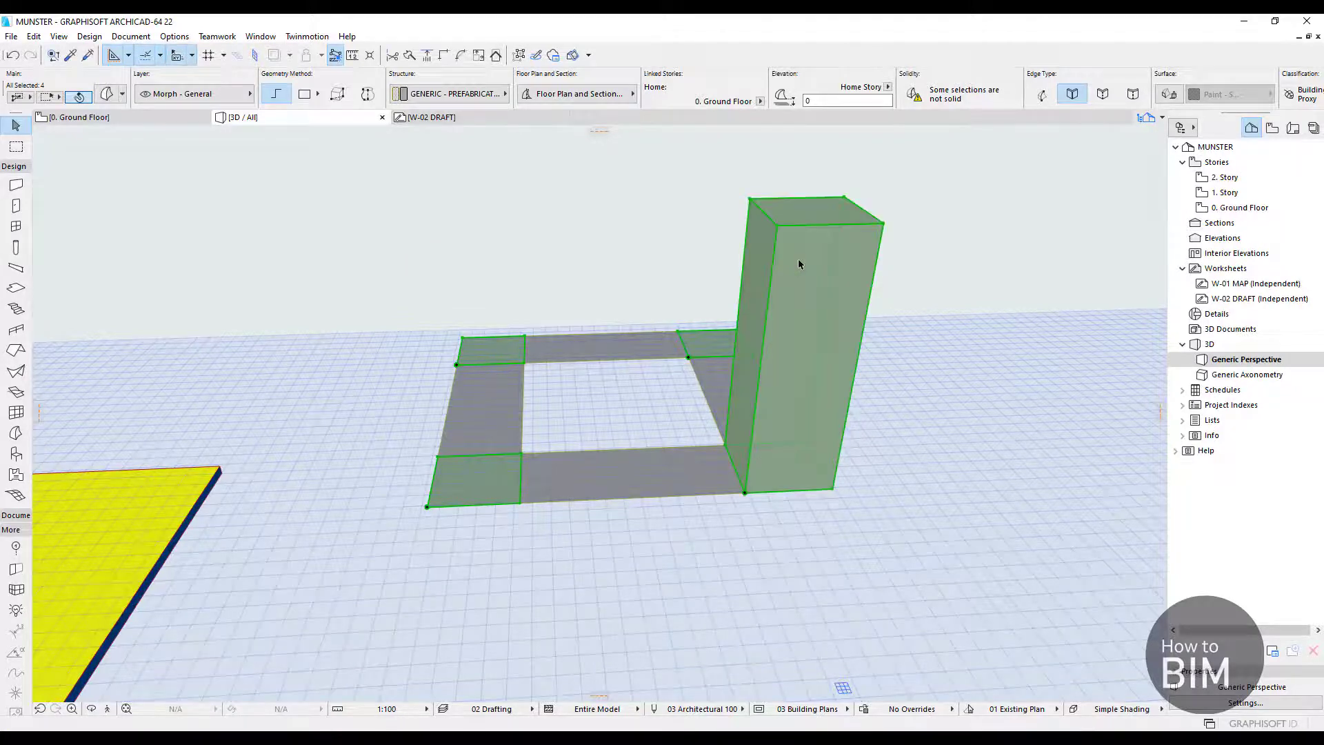
Extrude the southwest corner square upward to the top corner of the southeast column
{"action": "scroll", "coordinate": [698, 499], "scroll_direction": "down", "scroll_amount": 1}
{"action": "scroll", "coordinate": [653, 545], "scroll_direction": "down", "scroll_amount": 1}
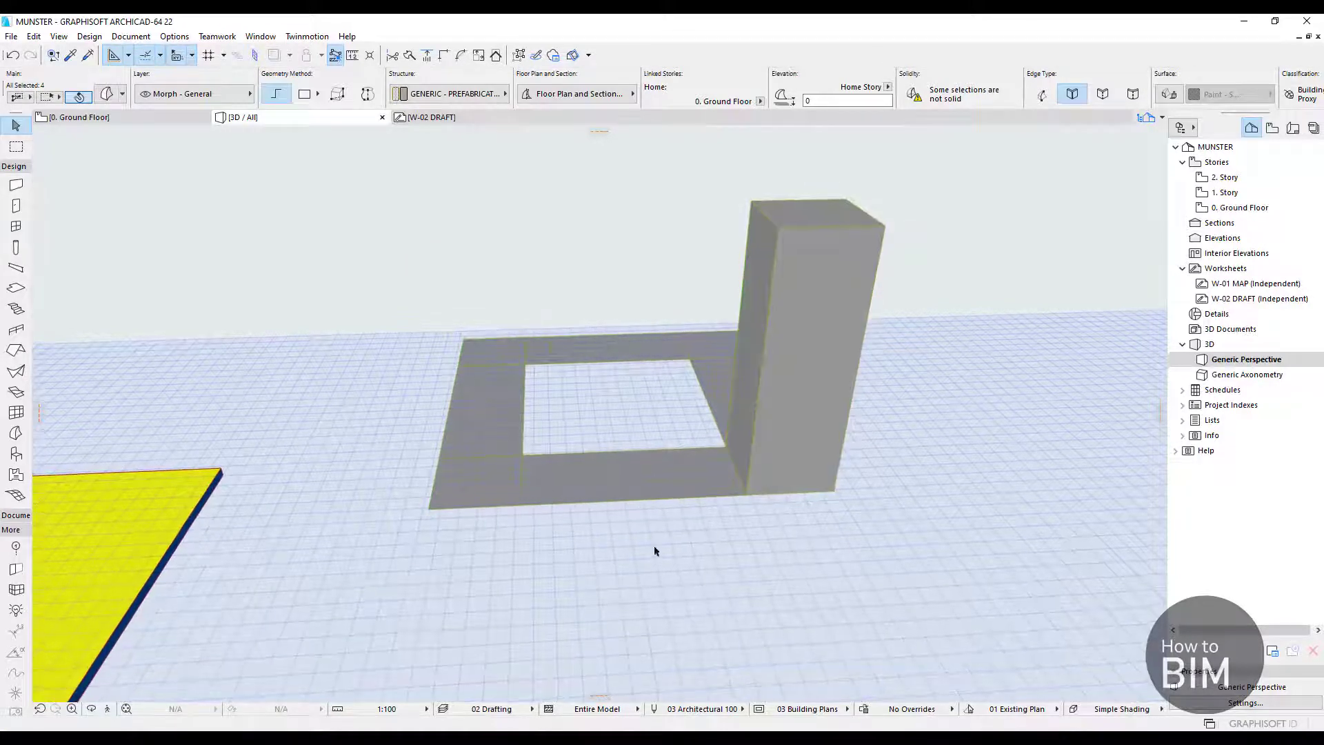
{"action": "scroll", "coordinate": [630, 420], "scroll_direction": "up", "scroll_amount": 1}
{"action": "middle_click_drag", "start_coordinate": [630, 425], "coordinate": [662, 478], "text": "shift"}
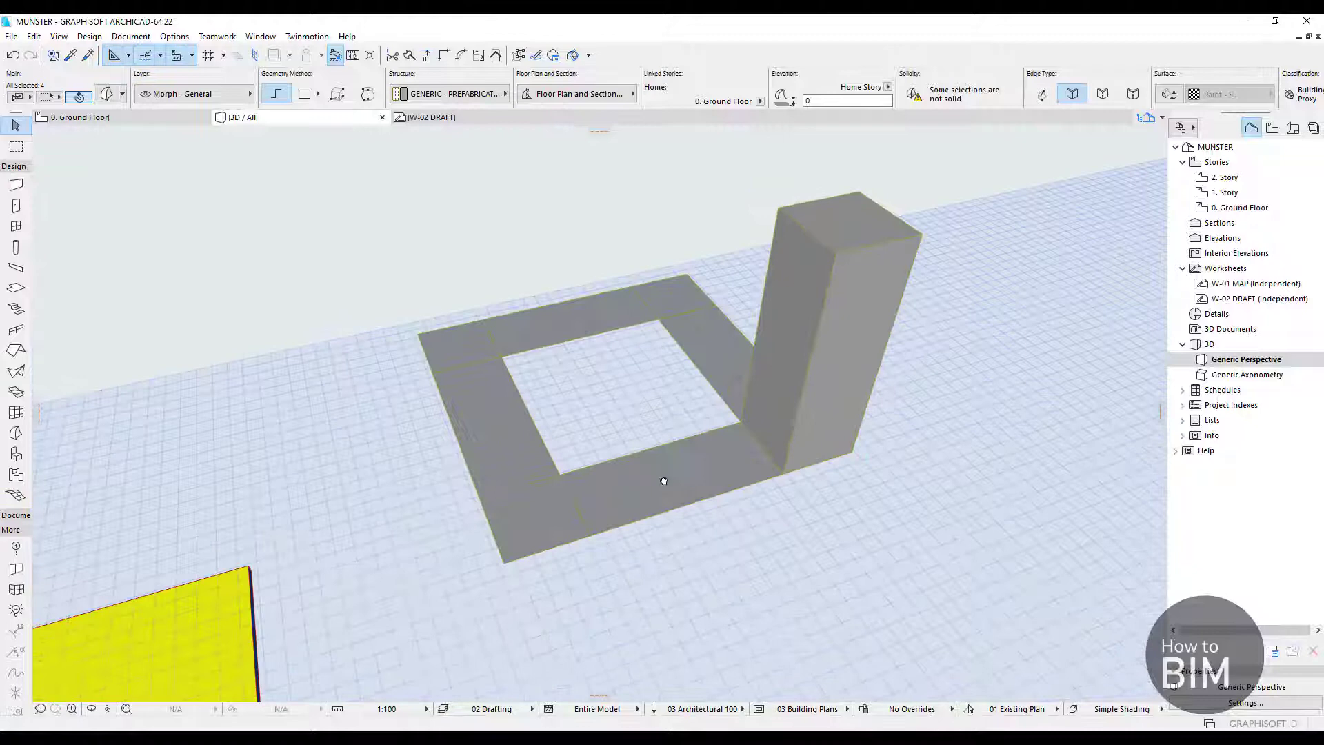
{"action": "left_click", "coordinate": [531, 516]}
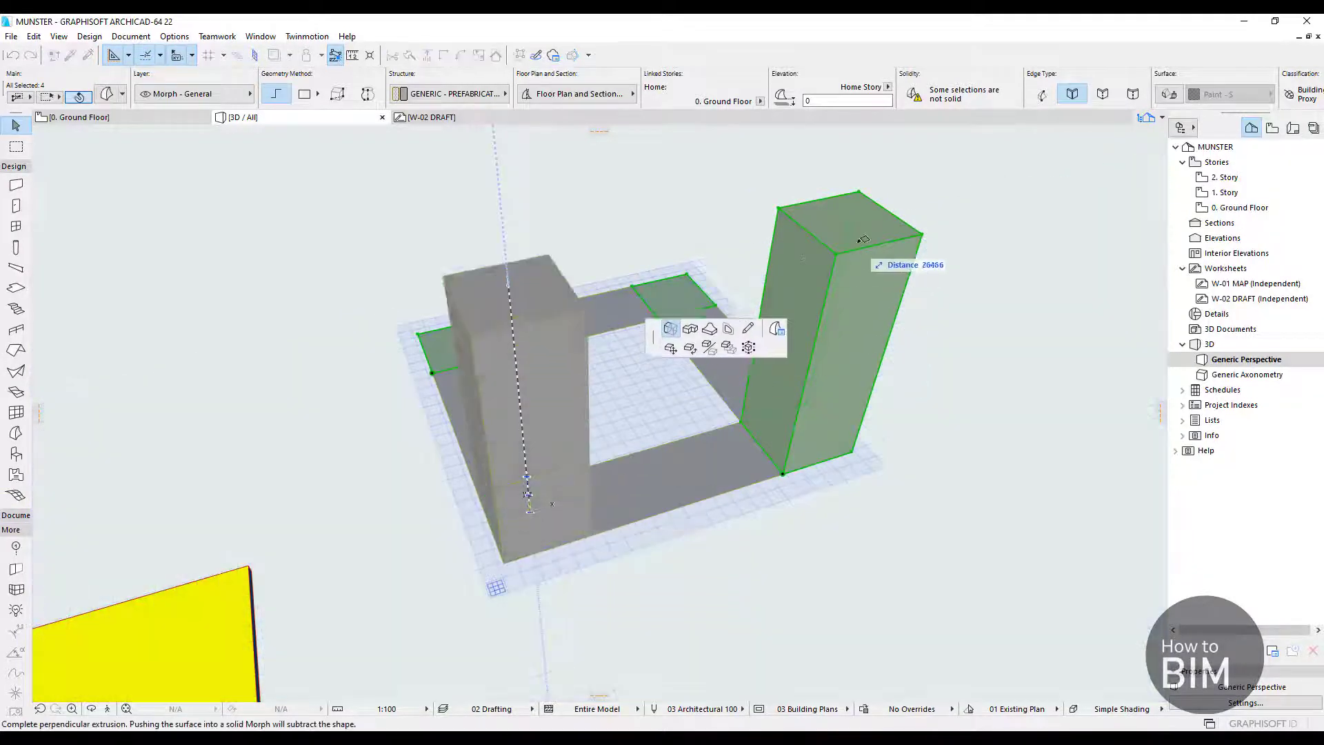
{"action": "left_click", "coordinate": [840, 247]}
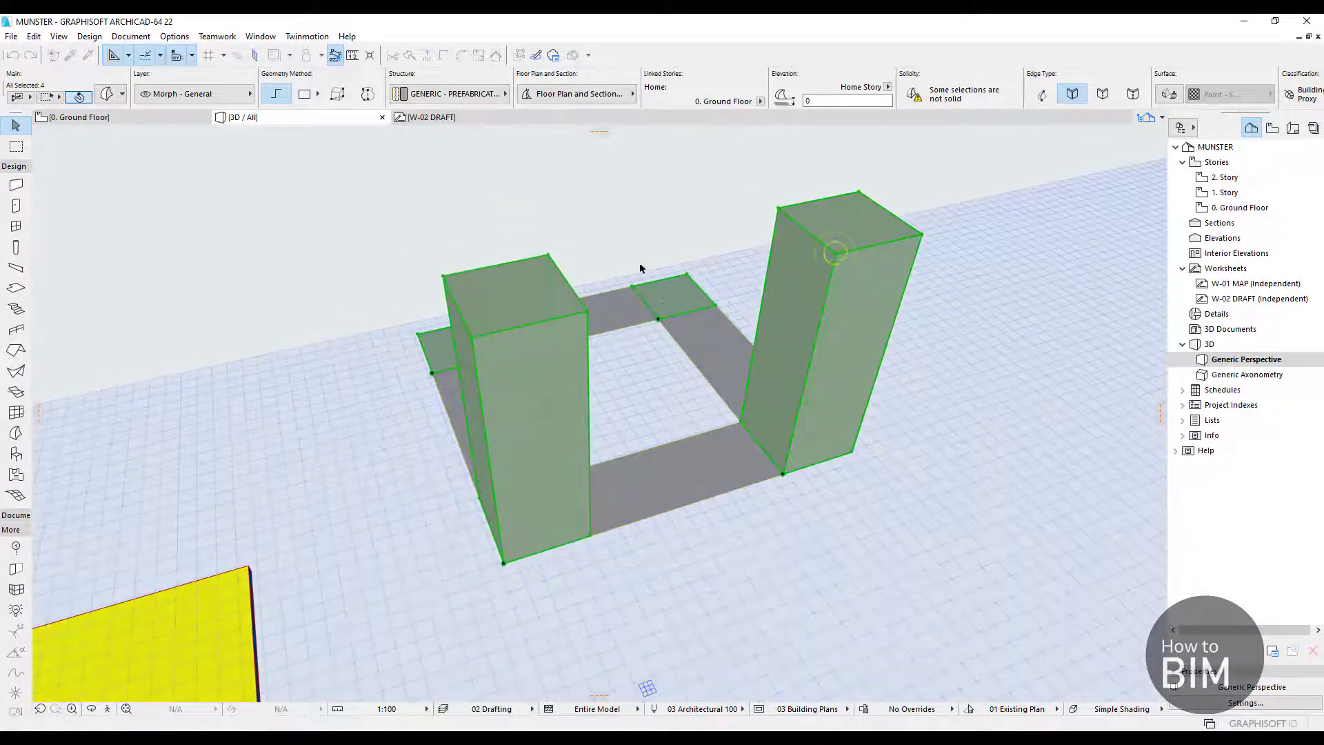
Extrude the northeast and northwest corner squares upward to the top height of the existing columns
{"action": "left_click", "coordinate": [665, 298]}
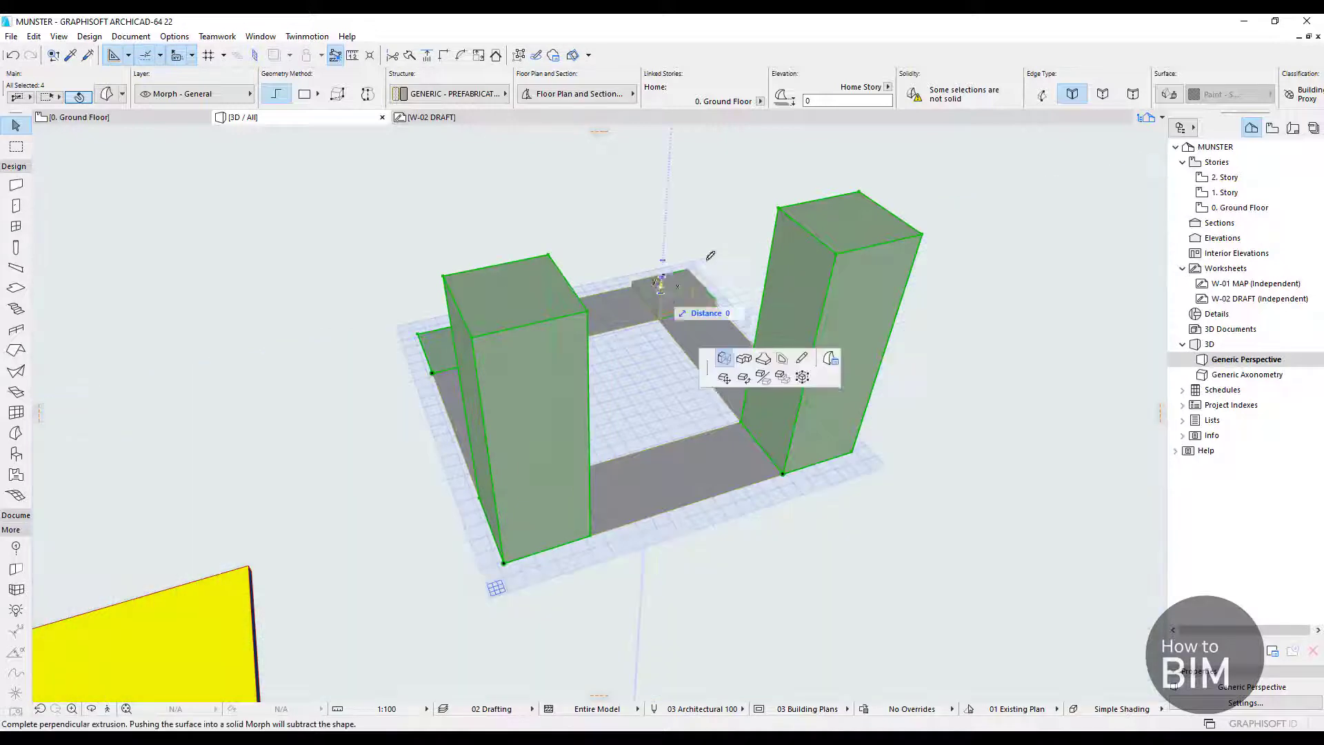
{"action": "left_click", "coordinate": [839, 257]}
{"action": "middle_click_drag", "start_coordinate": [754, 299], "coordinate": [846, 496]}
{"action": "left_click", "coordinate": [730, 211]}
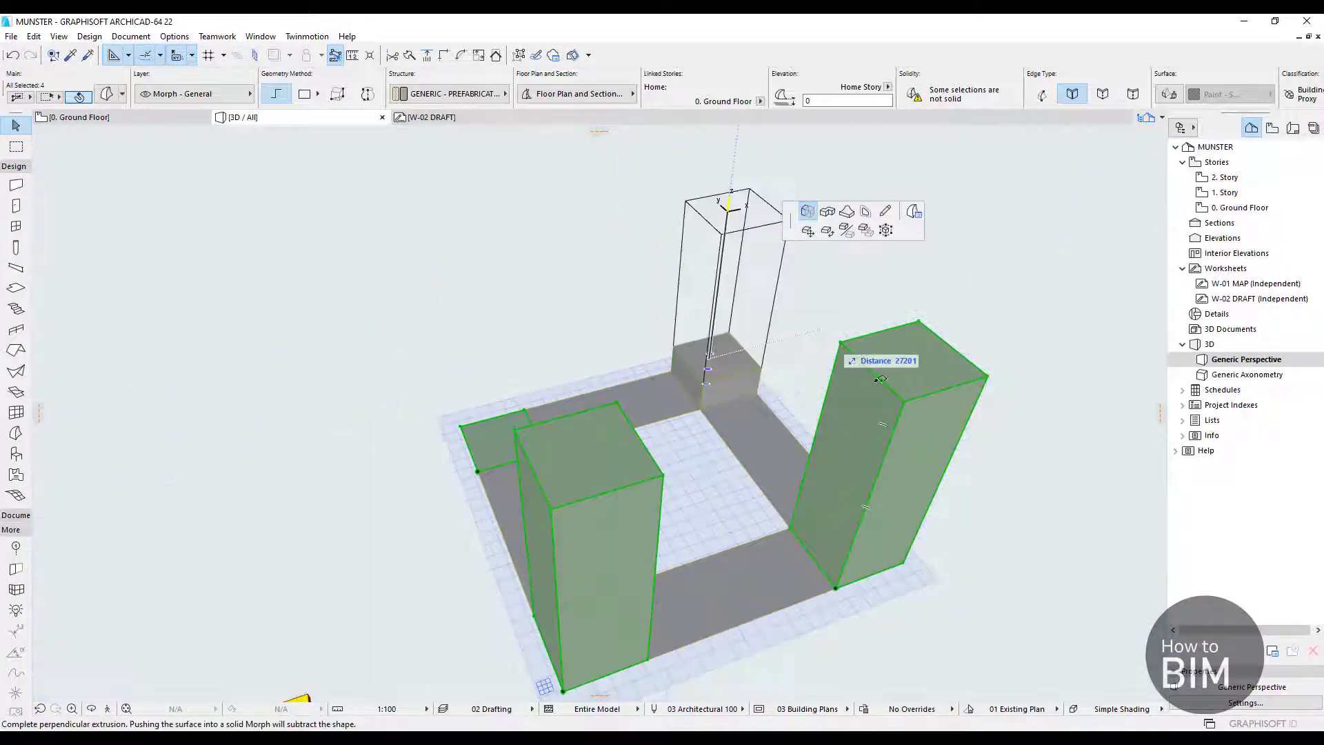
{"action": "left_click", "coordinate": [911, 400]}
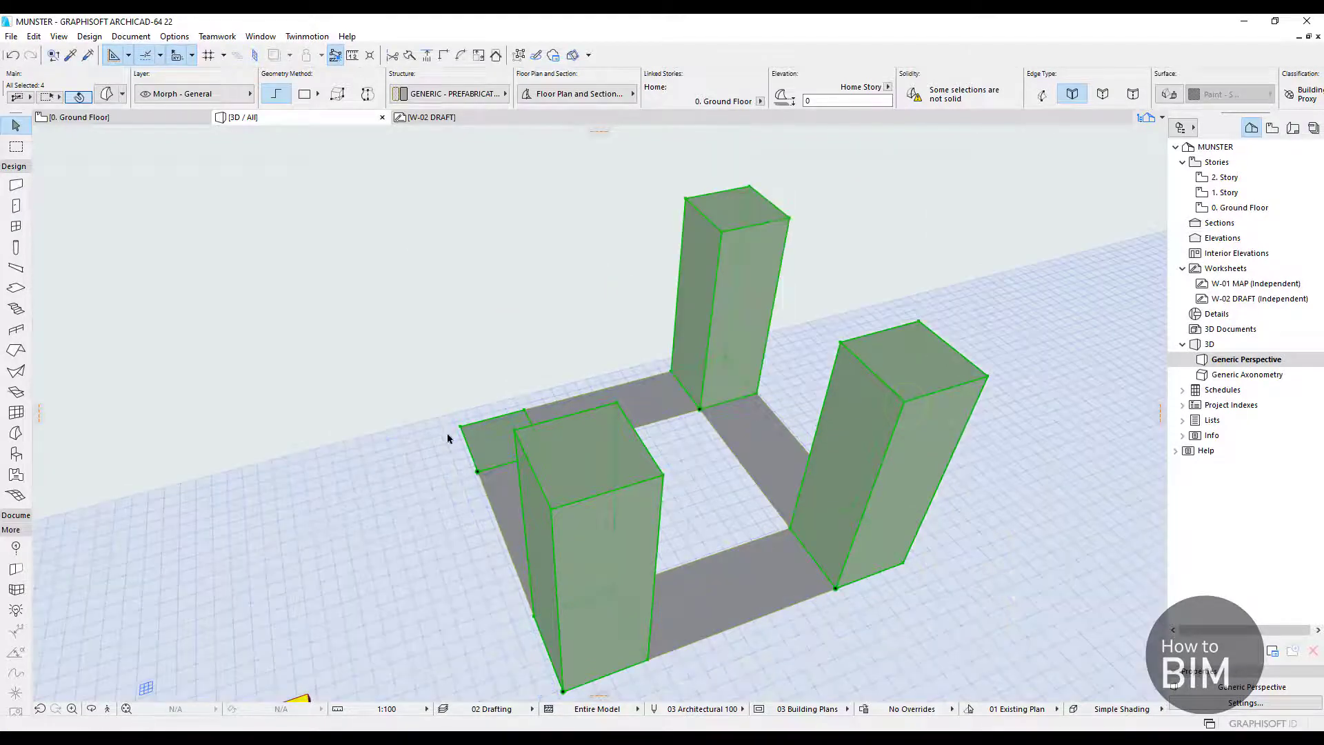
{"action": "left_click", "coordinate": [500, 435]}
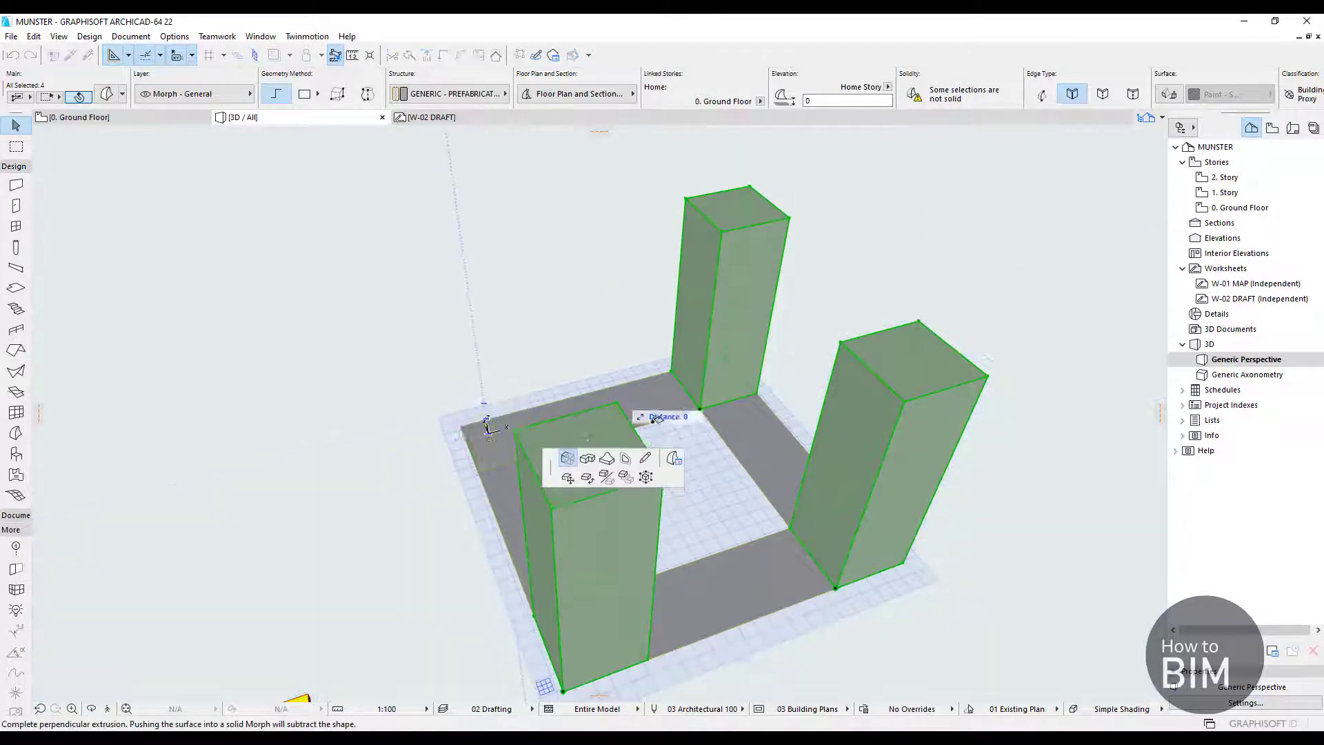
{"action": "left_click", "coordinate": [722, 231]}
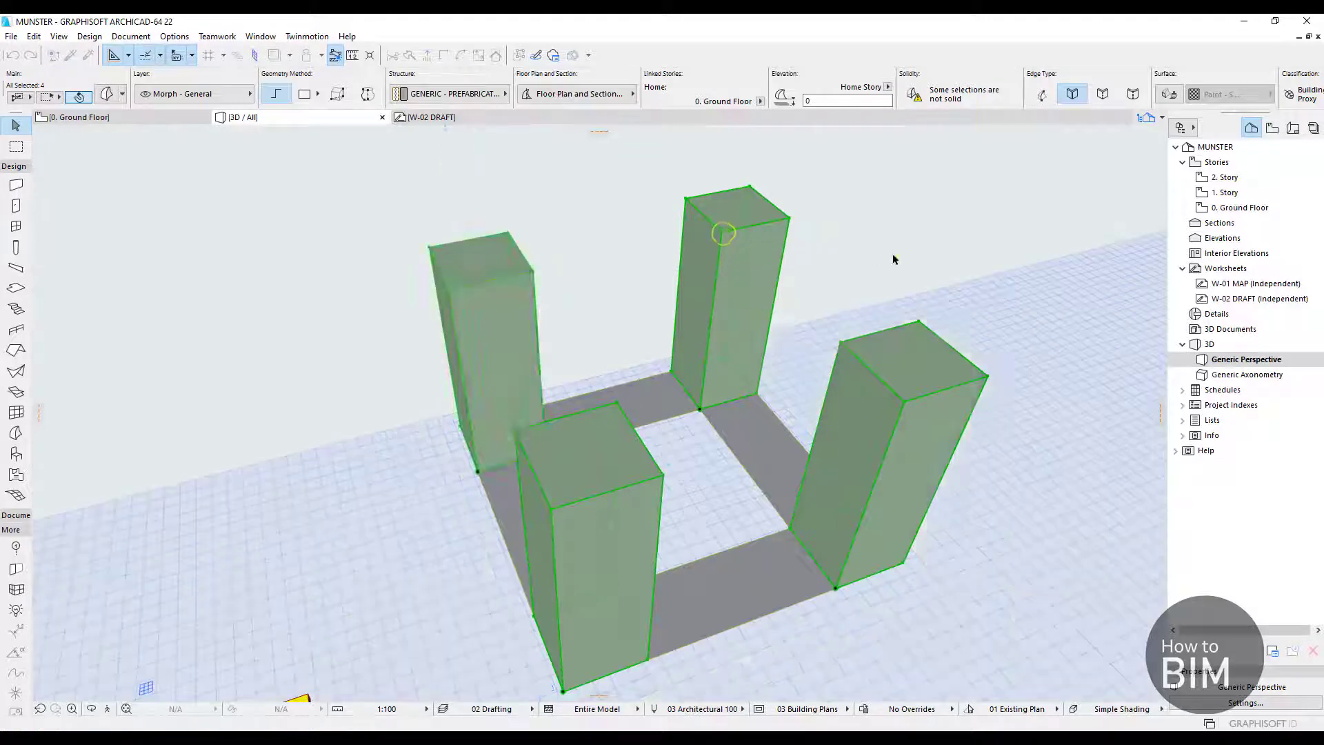
{"action": "left_click", "coordinate": [896, 259]}
{"action": "middle_click_drag", "start_coordinate": [914, 352], "coordinate": [444, 370], "text": "shift"}
{"action": "left_click", "coordinate": [427, 355]}
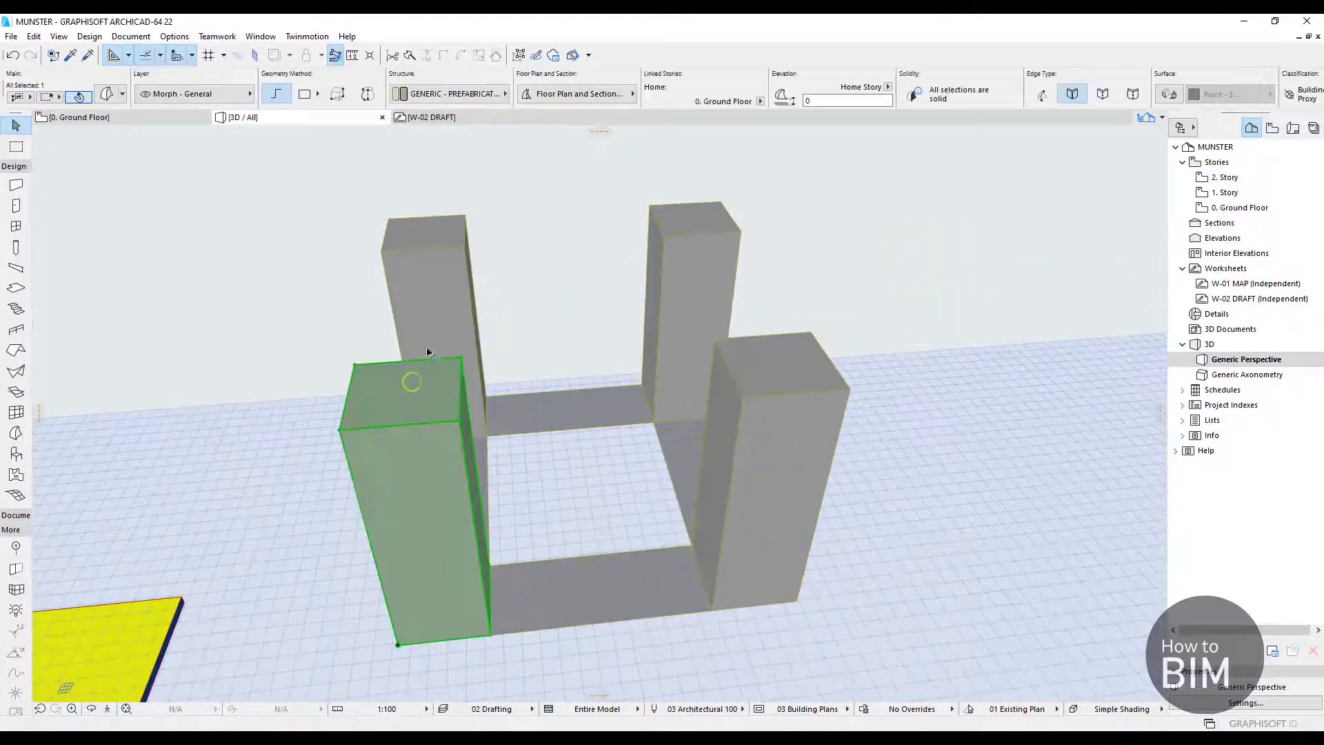
{"action": "left_click", "coordinate": [444, 229], "text": "shift"}
{"action": "left_click", "coordinate": [717, 241], "text": "shift"}
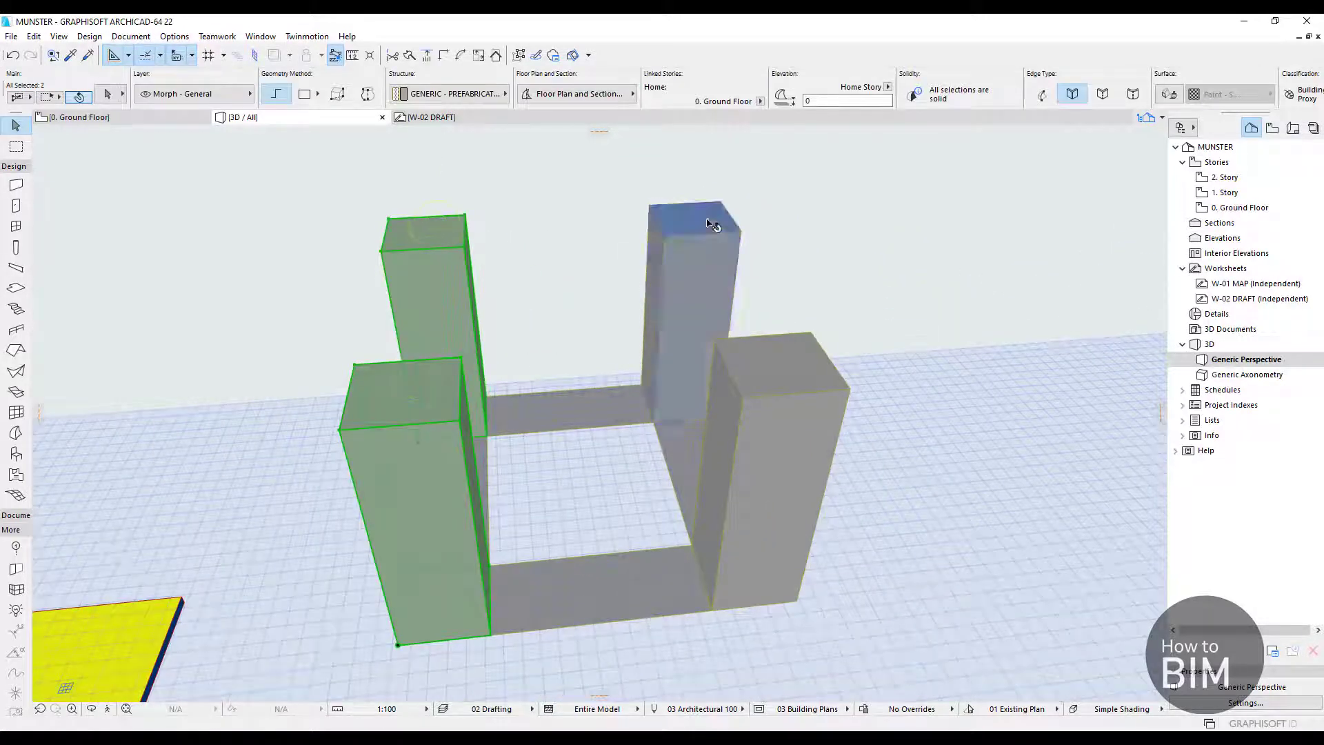
{"action": "left_click", "coordinate": [797, 383], "text": "shift"}
{"action": "left_click", "coordinate": [769, 376]}
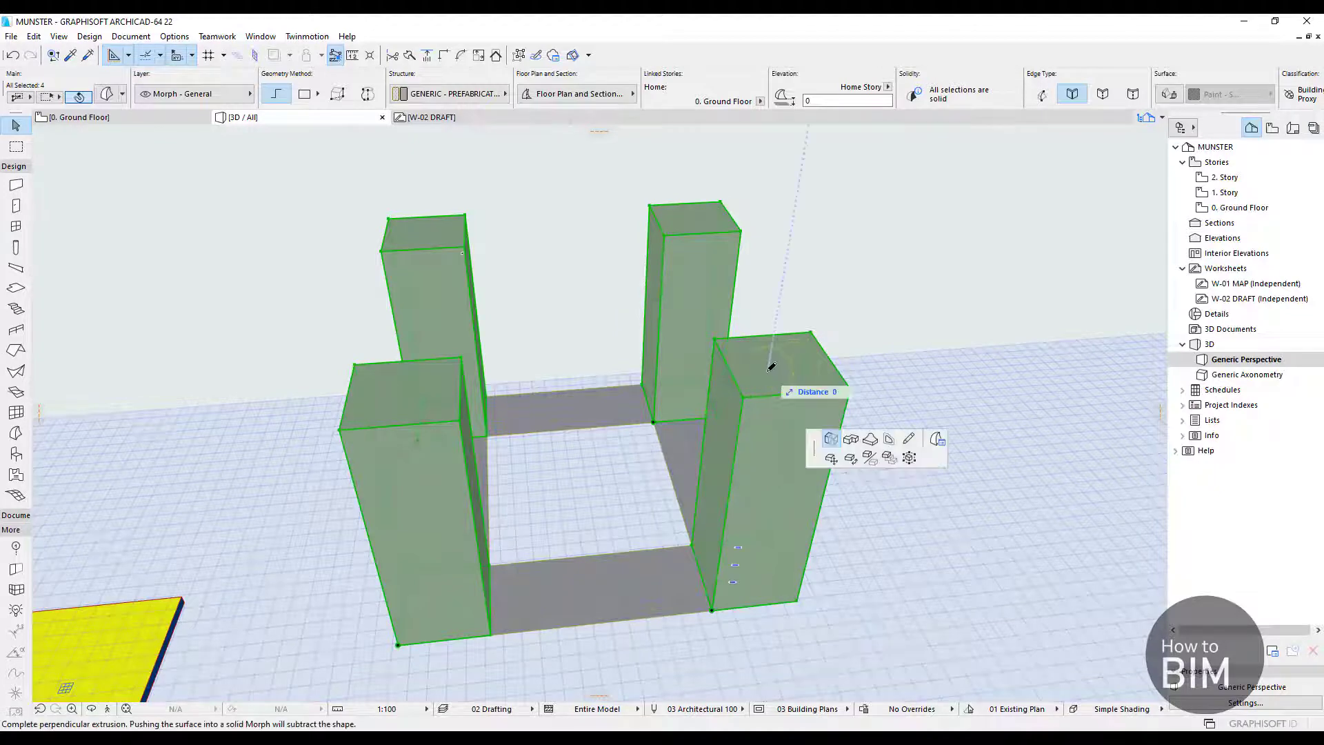
{"action": "key", "text": "Escape"}
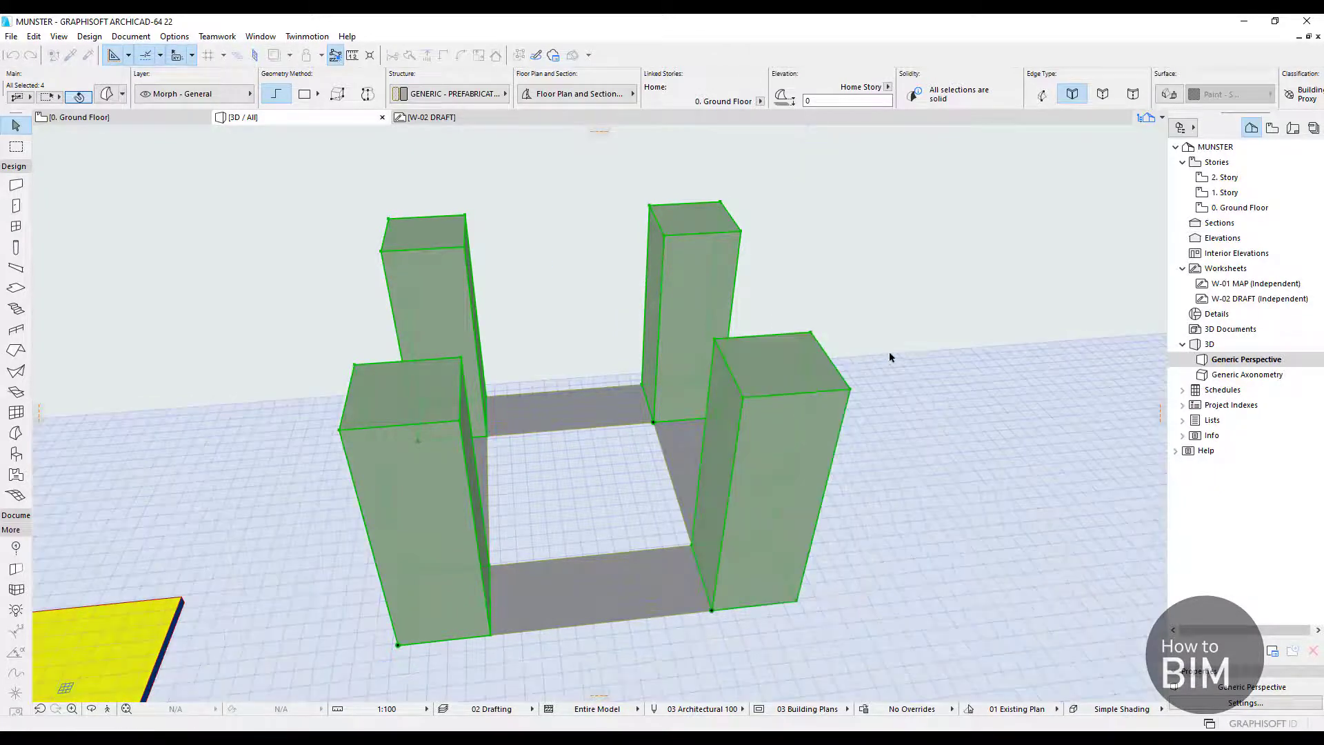
{"action": "key", "text": "Escape"}
Select the four flat strips between the columns and extrude one of them upward by 20000
{"action": "middle_click_drag", "start_coordinate": [904, 453], "coordinate": [788, 476], "text": "shift"}
{"action": "left_click", "coordinate": [494, 577]}
{"action": "left_click", "coordinate": [434, 466], "text": "shift"}
{"action": "left_click", "coordinate": [556, 392], "text": "shift"}
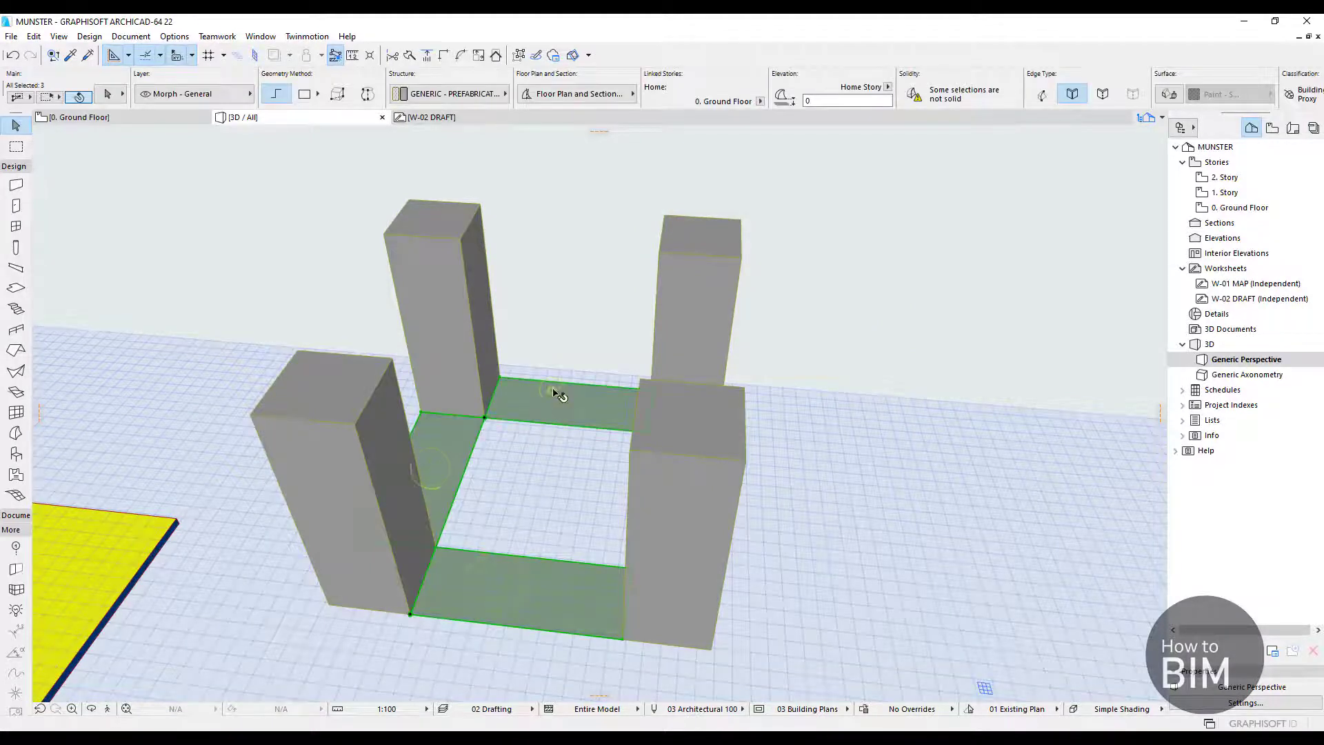
{"action": "middle_click_drag", "start_coordinate": [556, 392], "coordinate": [344, 480], "text": "shift"}
{"action": "left_click", "coordinate": [631, 551], "text": "shift"}
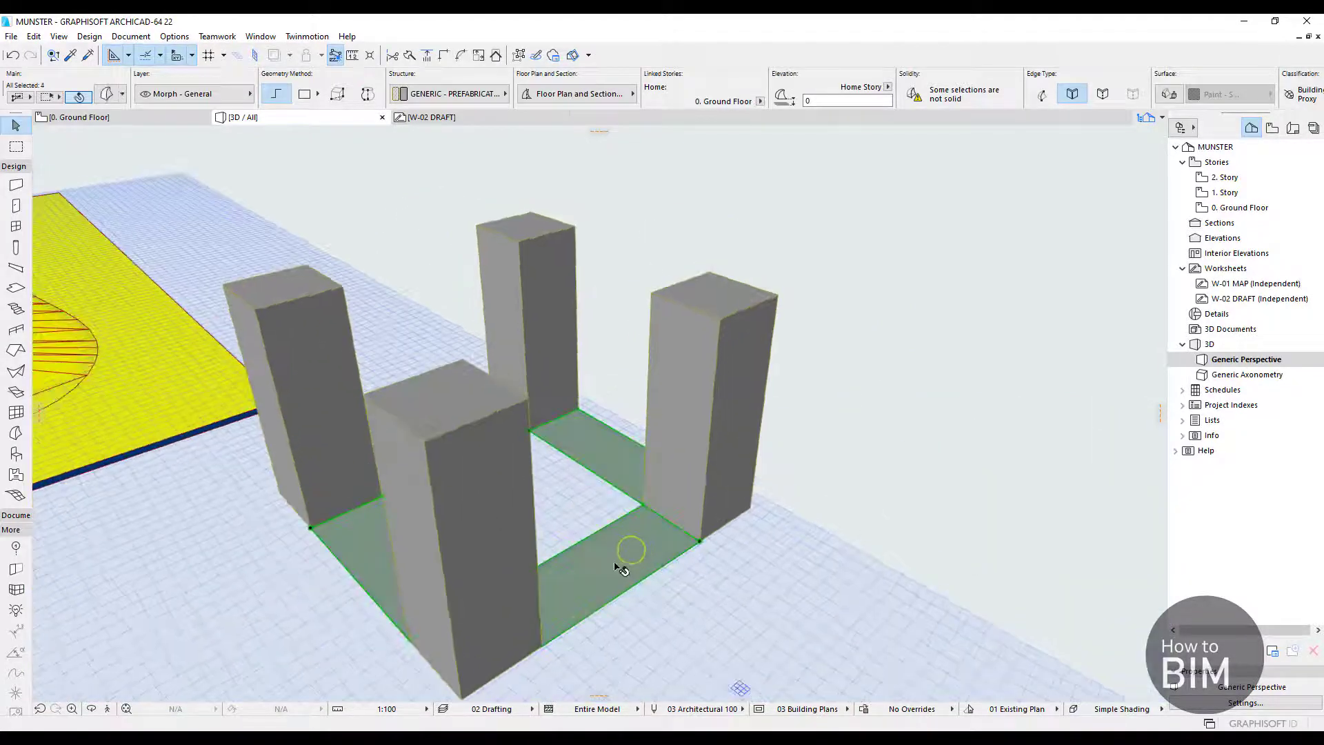
{"action": "left_click", "coordinate": [640, 517]}
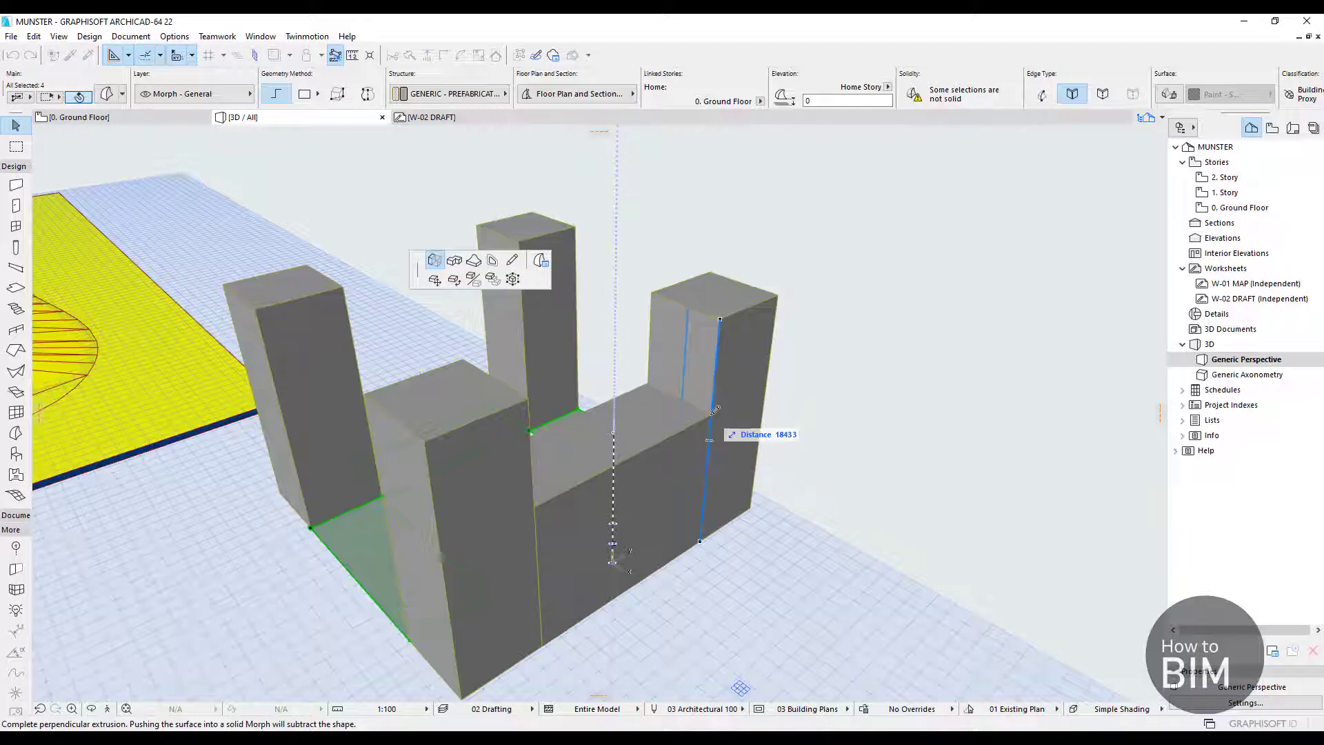
{"action": "type", "text": "20000"}
{"action": "key", "text": "Return"}
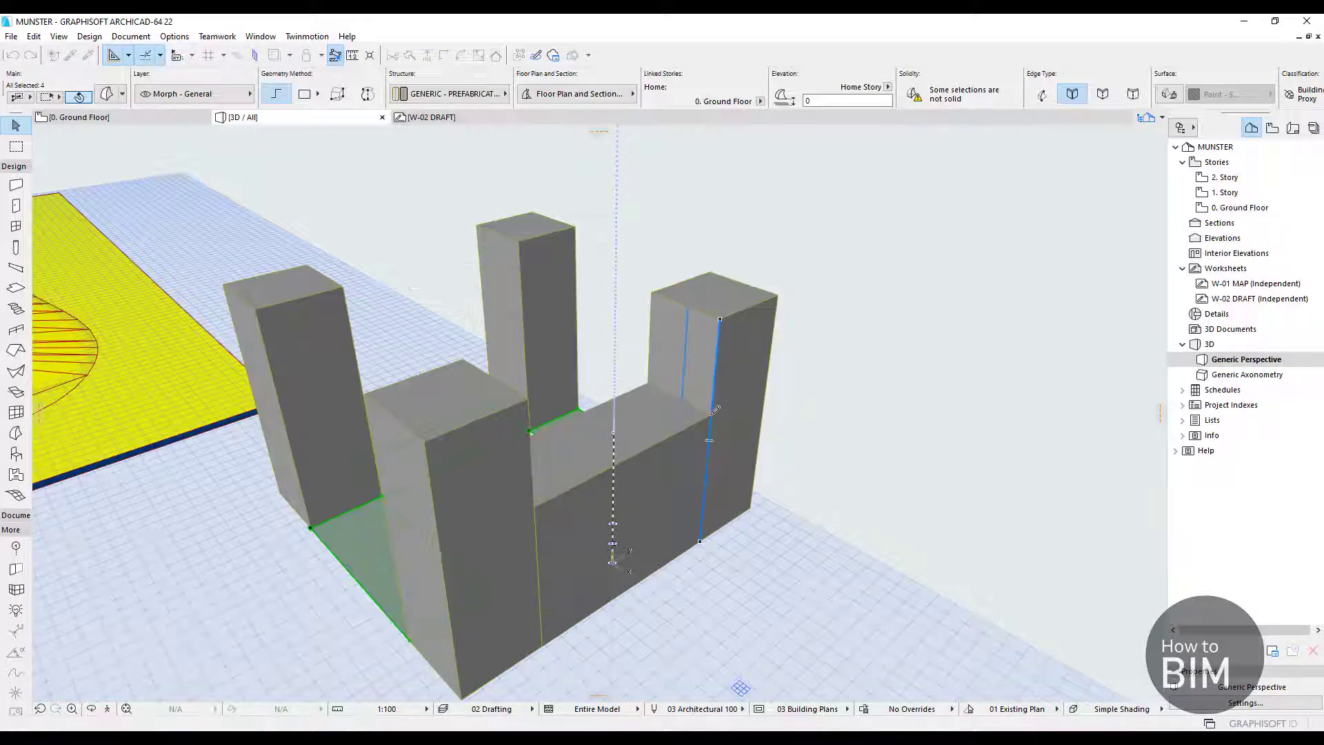
Extrude the three remaining flat strips upward to the top height of the first wall, then clear the selection
{"action": "middle_click_drag", "start_coordinate": [461, 574], "coordinate": [584, 550], "text": "shift"}
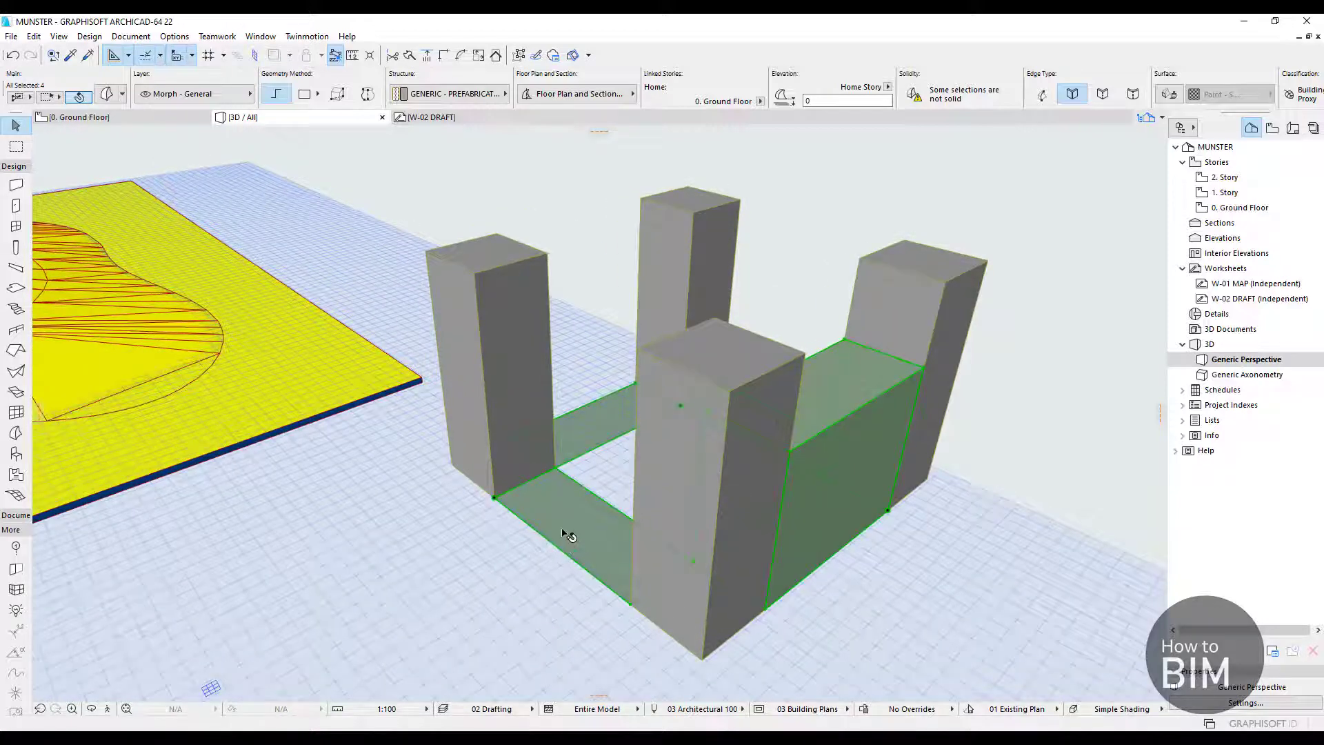
{"action": "left_click", "coordinate": [566, 534]}
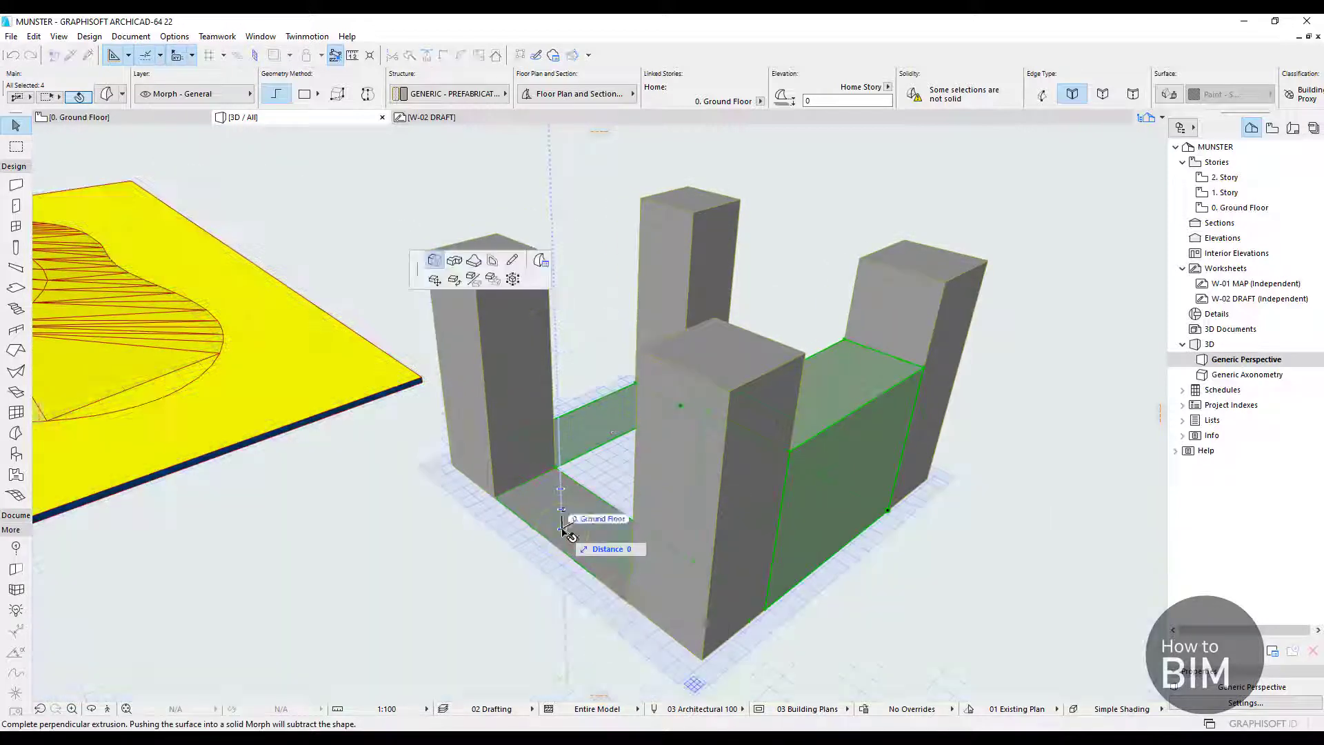
{"action": "left_click", "coordinate": [790, 450]}
{"action": "middle_click_drag", "start_coordinate": [527, 472], "coordinate": [846, 607], "text": "shift"}
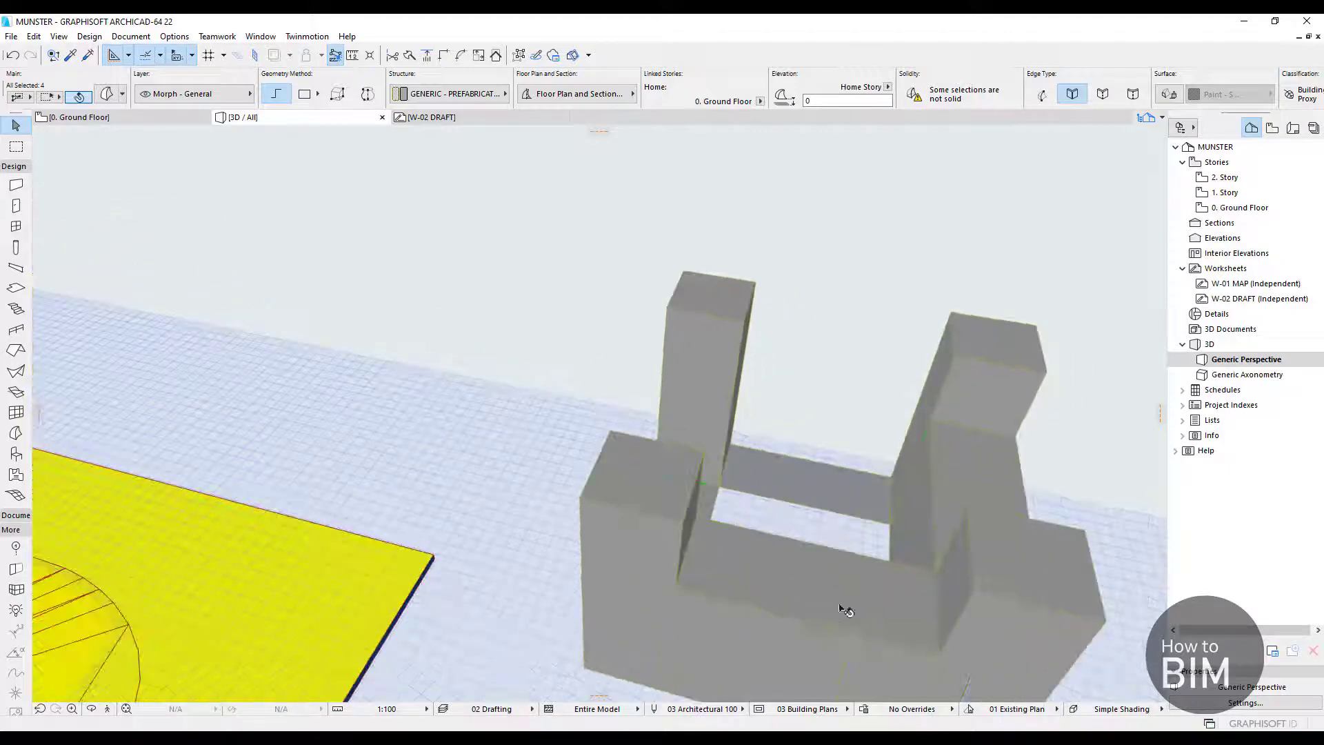
{"action": "left_click", "coordinate": [797, 487]}
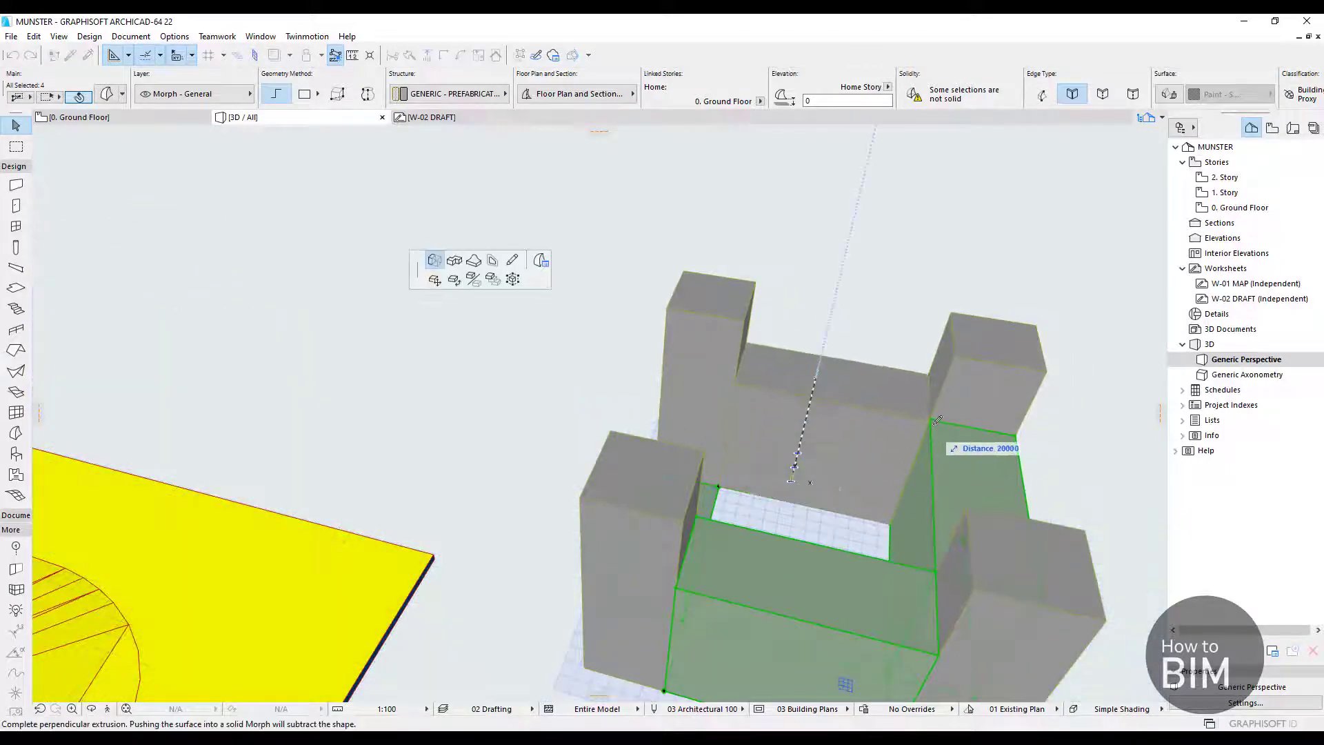
{"action": "left_click", "coordinate": [932, 416]}
{"action": "middle_click_drag", "start_coordinate": [919, 423], "coordinate": [555, 500], "text": "shift"}
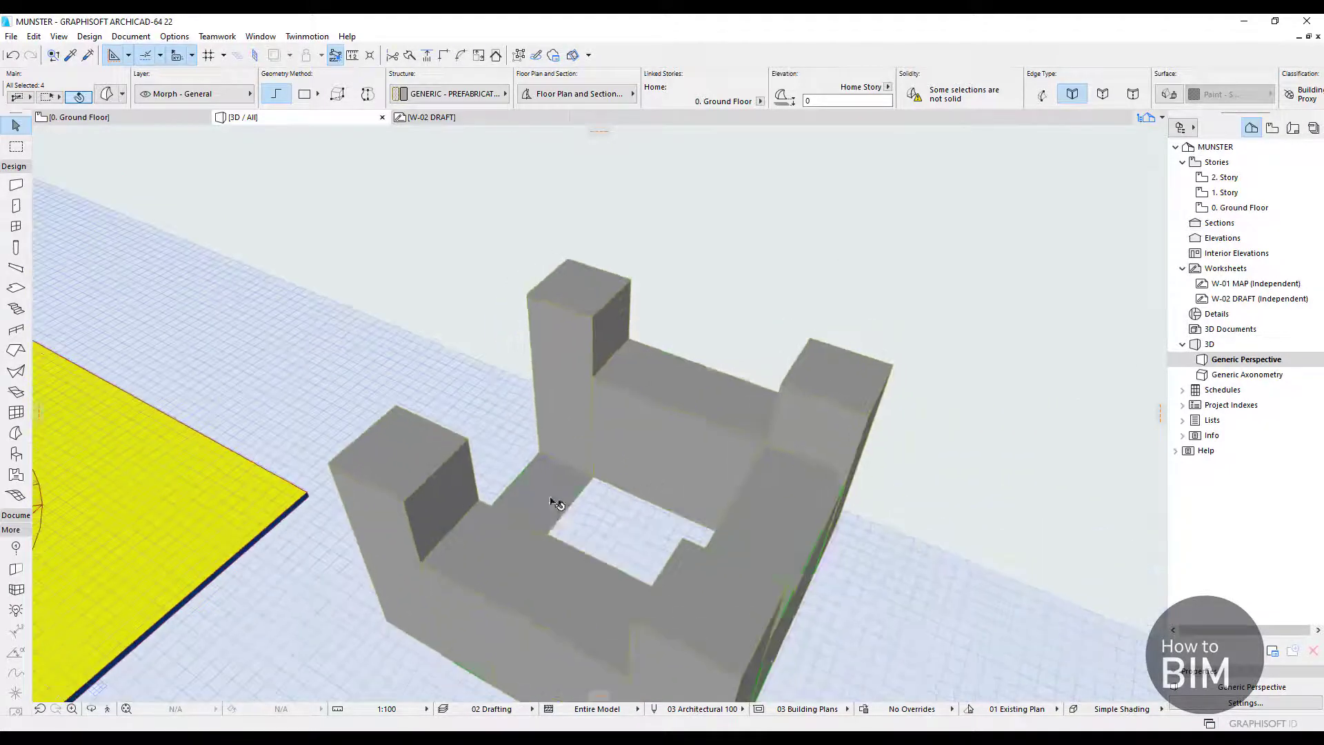
{"action": "left_click", "coordinate": [557, 496]}
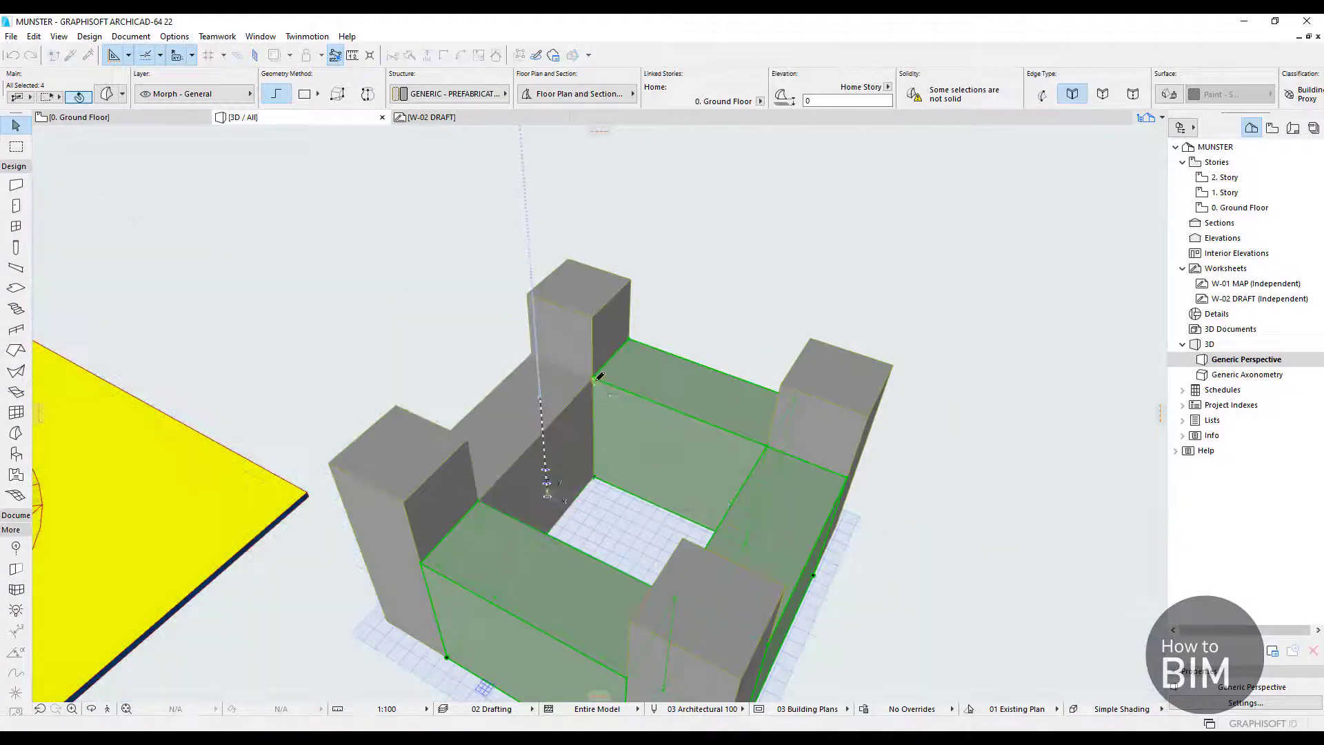
{"action": "left_click", "coordinate": [746, 302]}
{"action": "left_click", "coordinate": [746, 302]}
Examine the four columns and connecting walls from several sides and distances
{"action": "middle_click_drag", "start_coordinate": [585, 469], "coordinate": [620, 347], "text": "shift"}
{"action": "scroll", "coordinate": [621, 347], "scroll_direction": "down", "scroll_amount": 5}
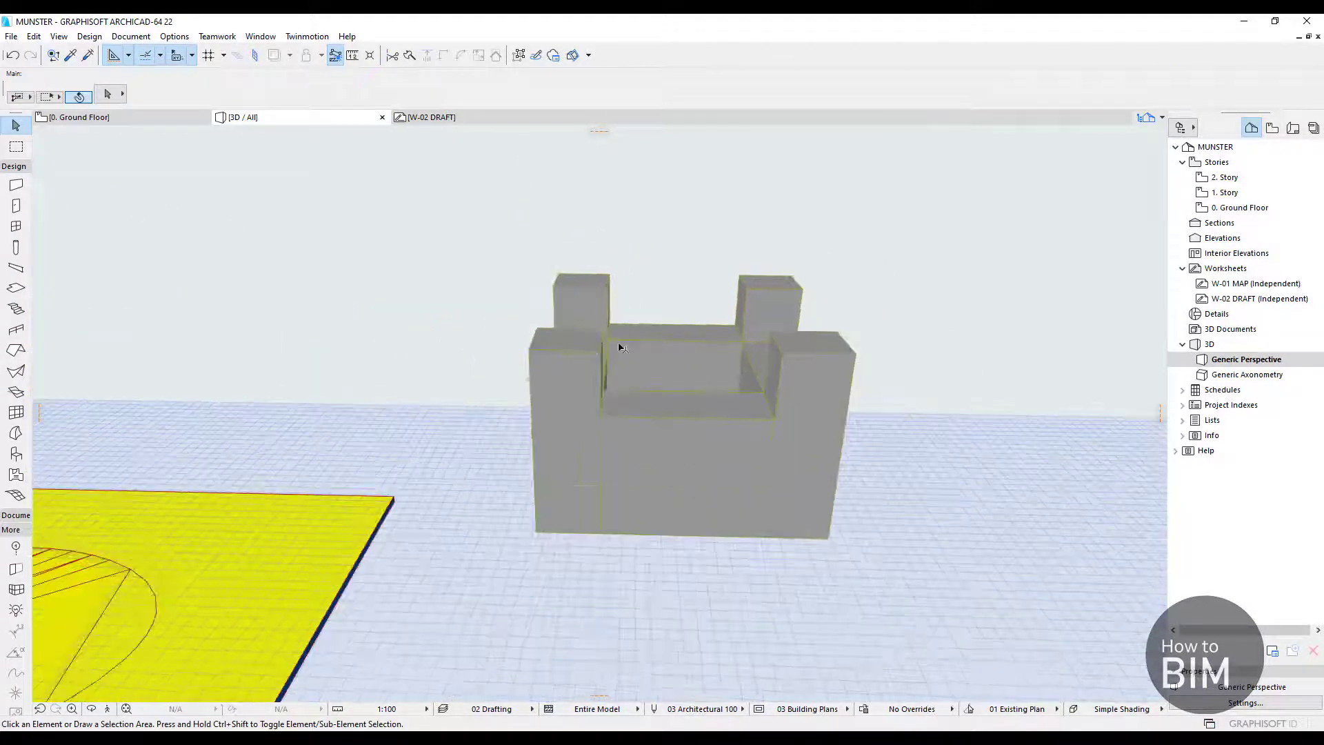
{"action": "mouse_move", "coordinate": [588, 408]}
{"action": "middle_mouse_down"}
{"action": "mouse_move", "coordinate": [576, 424]}
{"action": "mouse_move", "coordinate": [496, 438]}
{"action": "mouse_move", "coordinate": [399, 432]}
{"action": "mouse_move", "coordinate": [463, 390]}
{"action": "middle_mouse_up"}
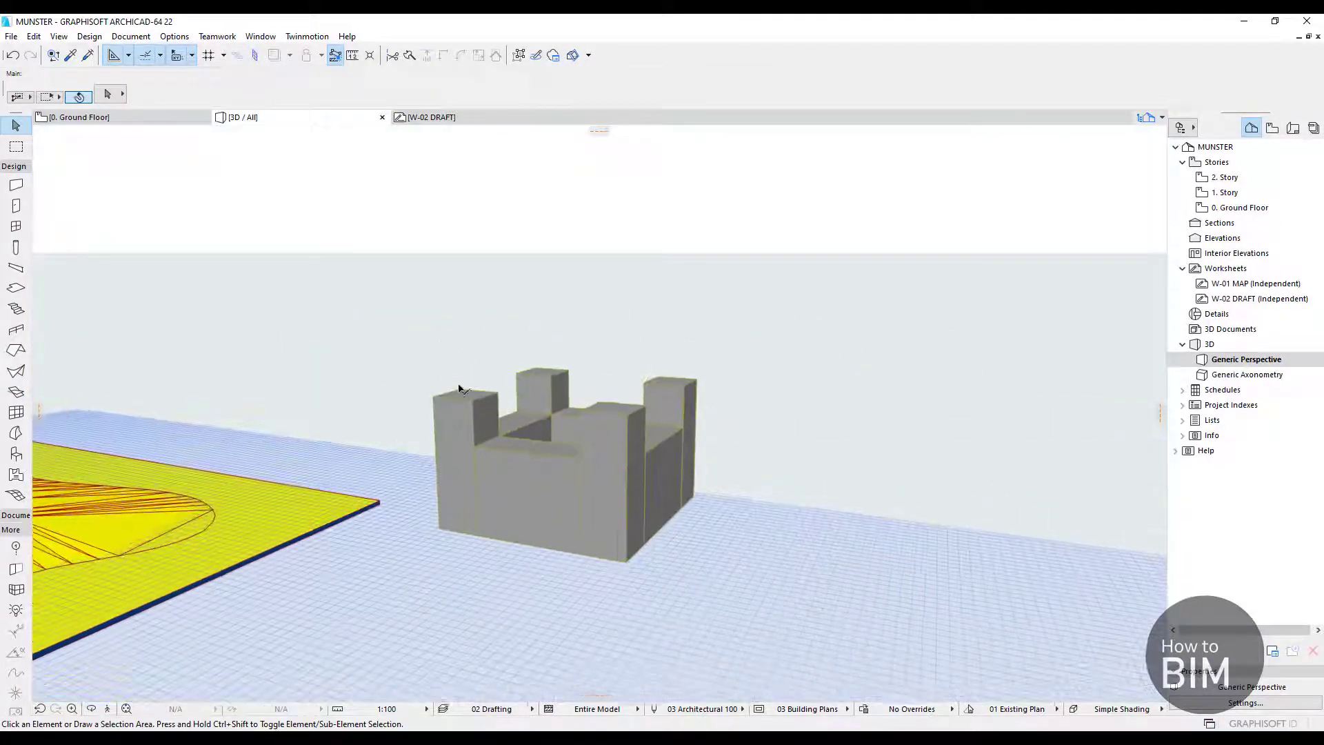
{"action": "scroll", "coordinate": [450, 404], "scroll_direction": "up", "scroll_amount": 4}
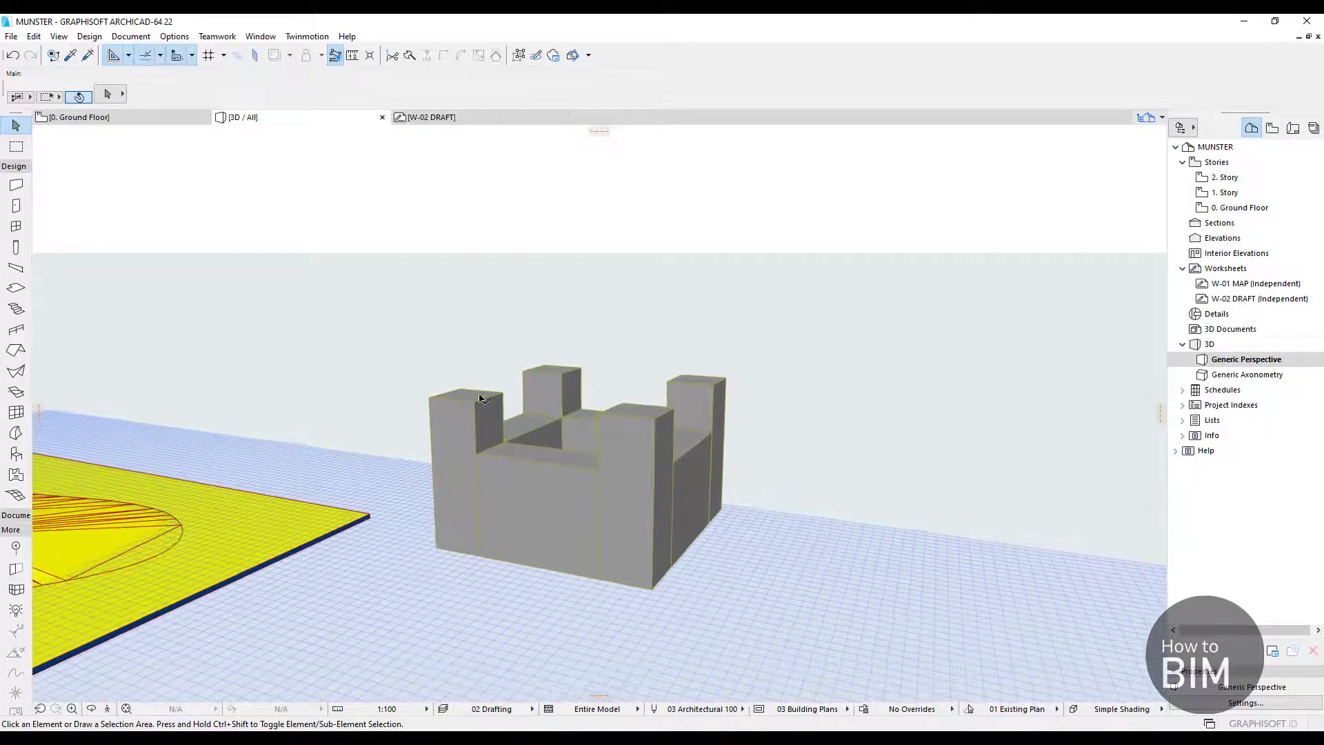
{"action": "middle_click_drag", "start_coordinate": [511, 448], "coordinate": [508, 504], "text": "shift"}
{"action": "middle_click_drag", "start_coordinate": [463, 270], "coordinate": [550, 449]}
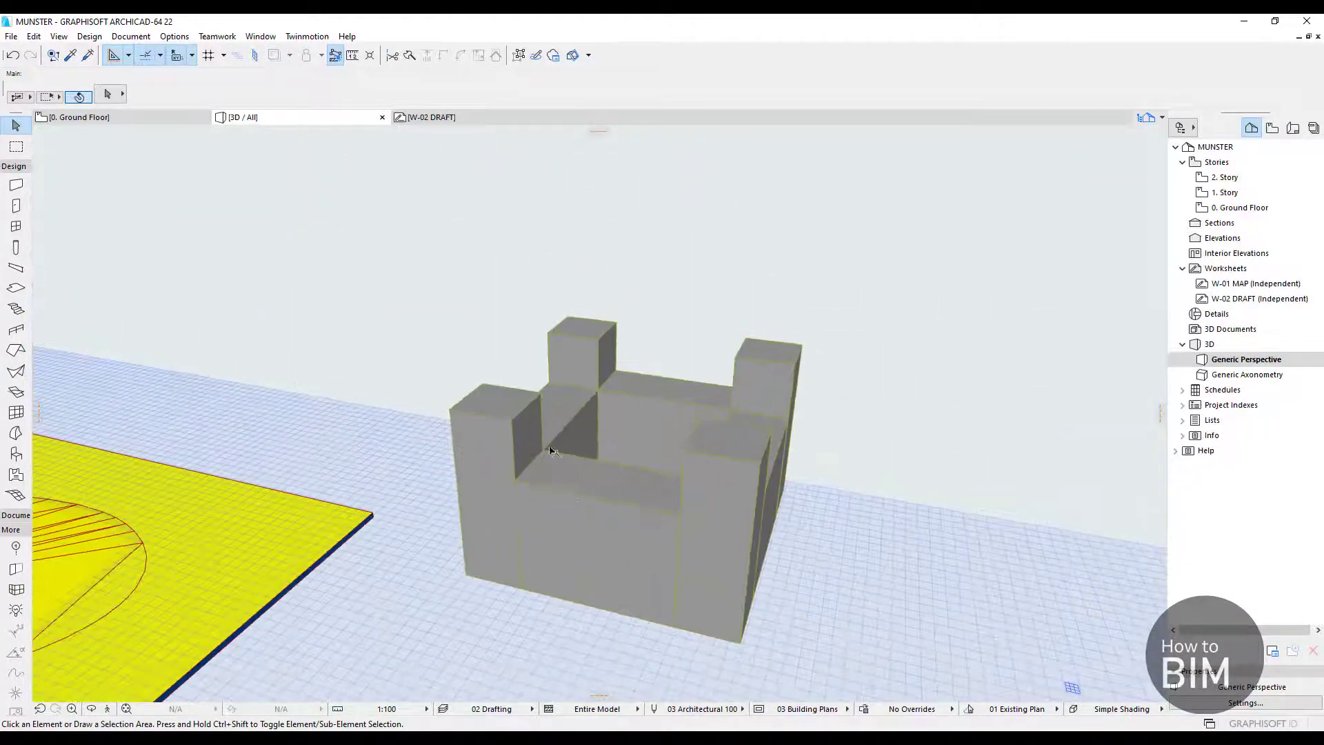
{"action": "scroll", "coordinate": [547, 448], "scroll_direction": "up", "scroll_amount": 2}
{"action": "scroll", "coordinate": [498, 404], "scroll_direction": "up", "scroll_amount": 1}
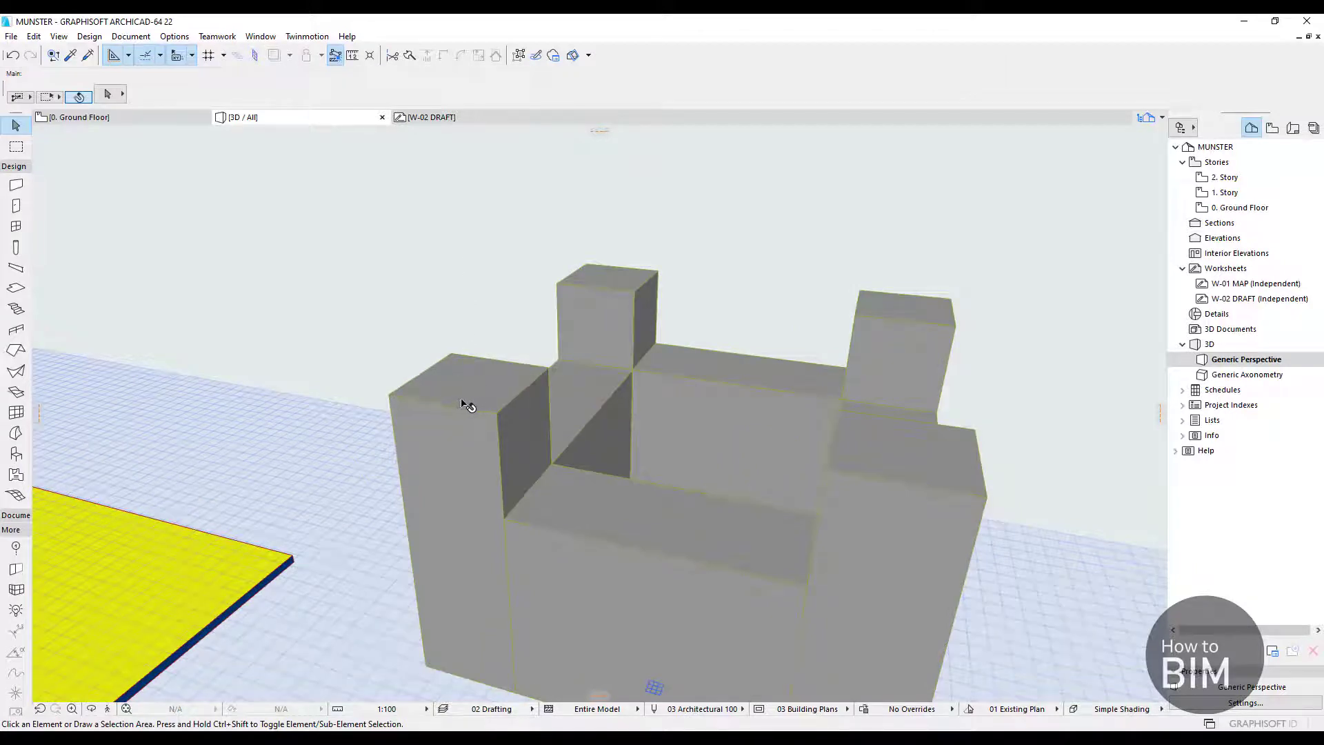
Draw two crossing diagonals between opposite corners on the top face of the column nearest the yellow mesh
{"action": "middle_click_drag", "start_coordinate": [468, 406], "coordinate": [564, 422], "text": "shift"}
{"action": "scroll", "coordinate": [558, 440], "scroll_direction": "up", "scroll_amount": 2}
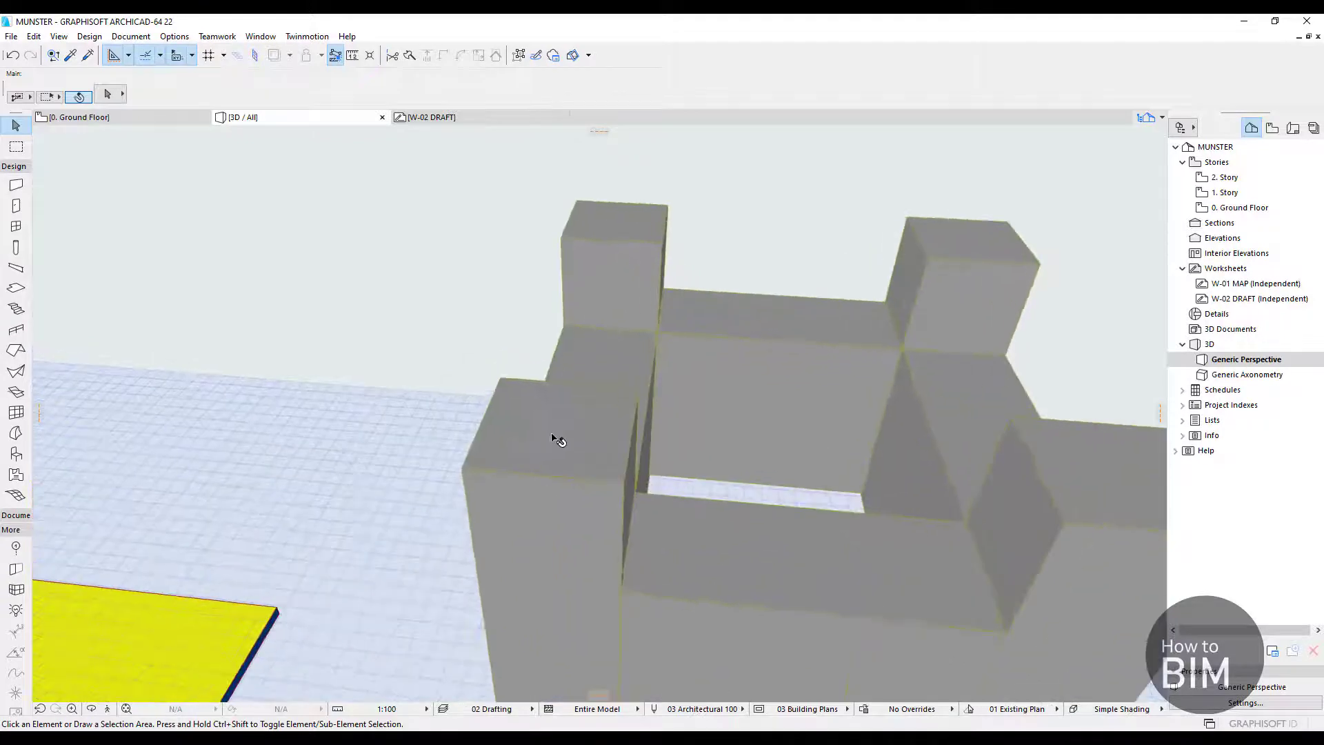
{"action": "left_click", "coordinate": [548, 439]}
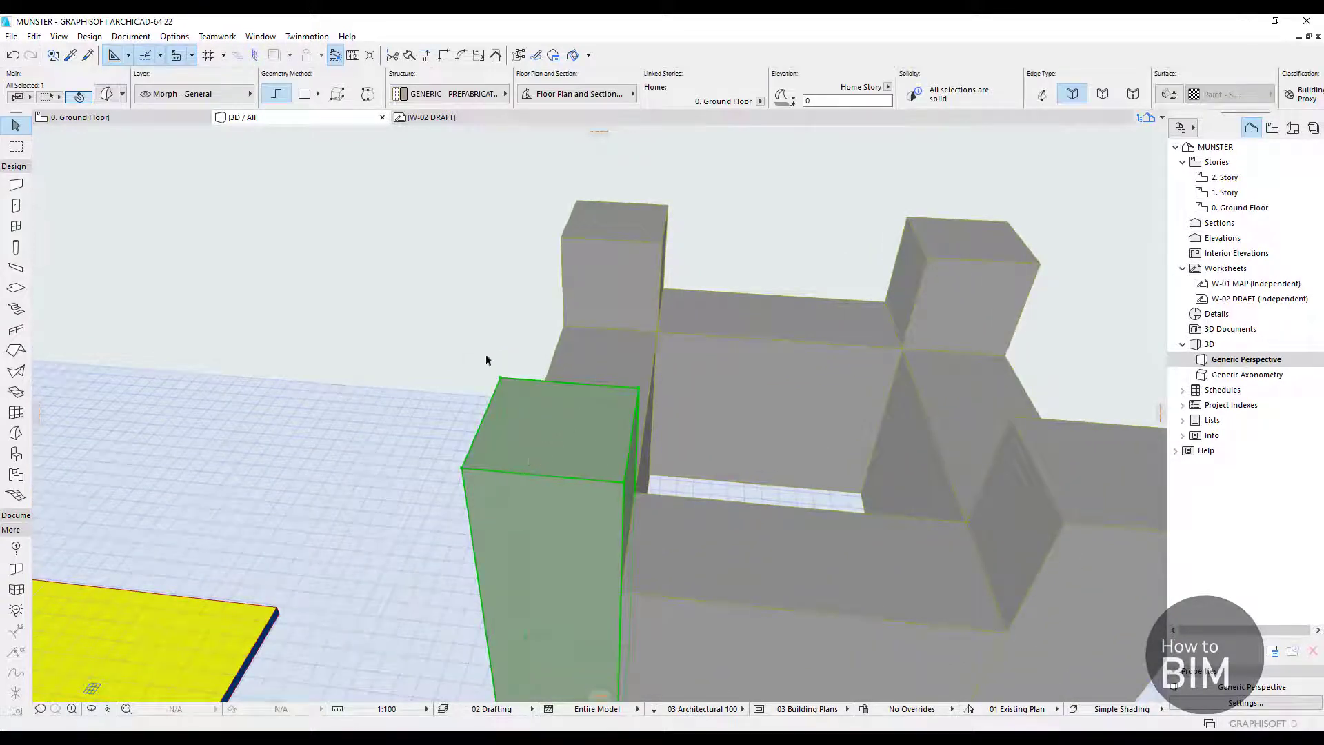
{"action": "left_click", "coordinate": [461, 472]}
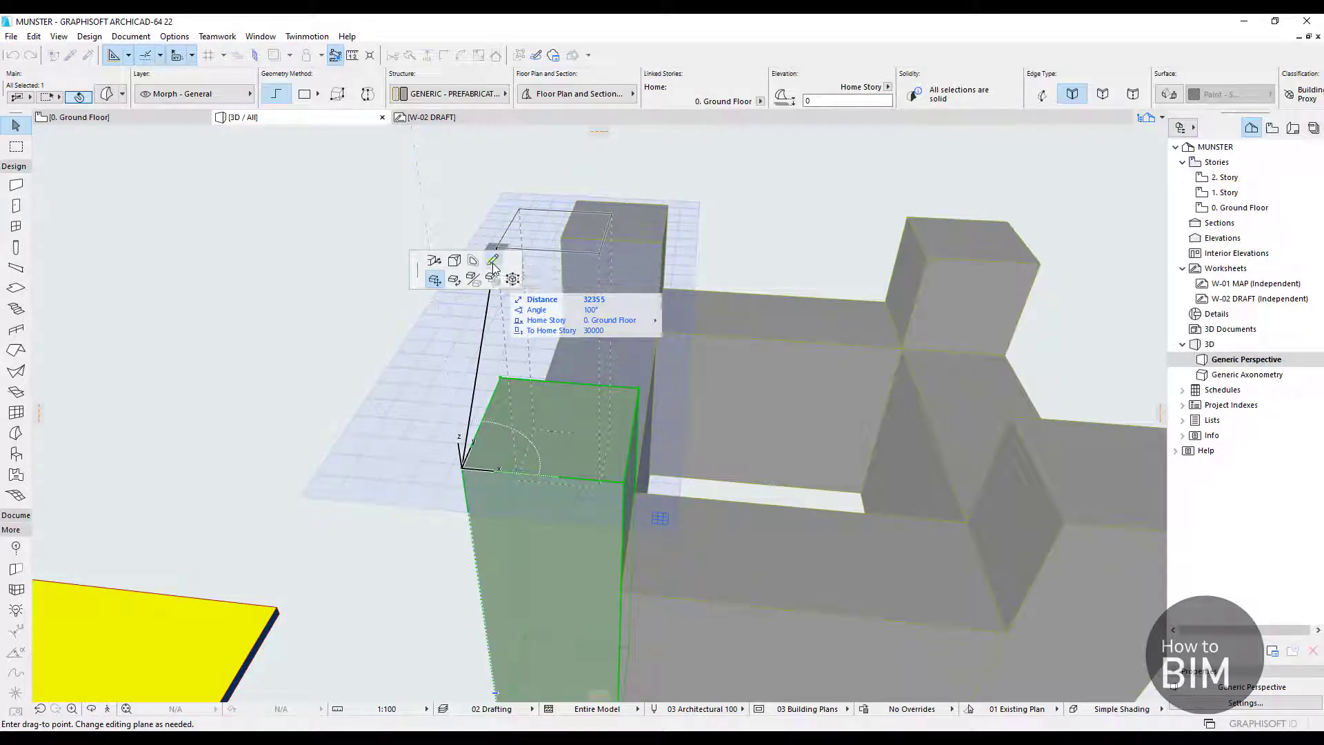
{"action": "left_click", "coordinate": [493, 262]}
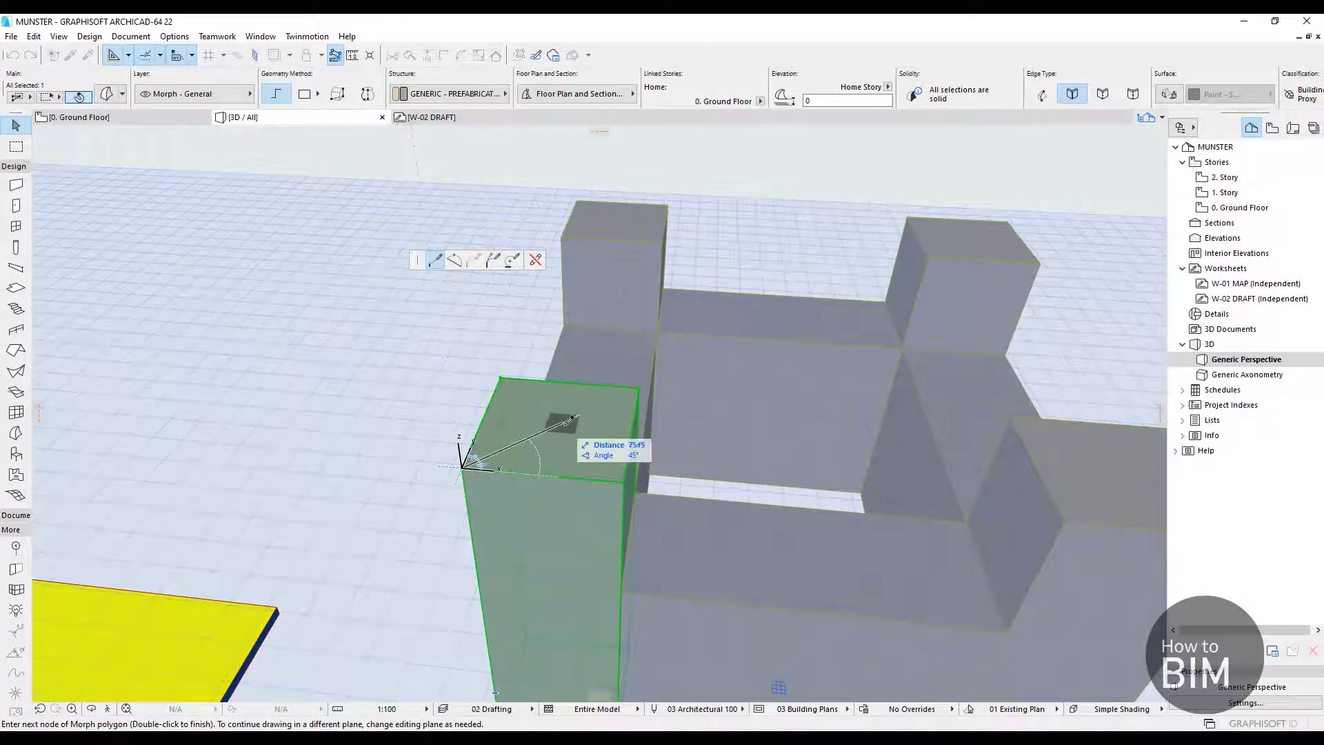
{"action": "double_click", "coordinate": [644, 385]}
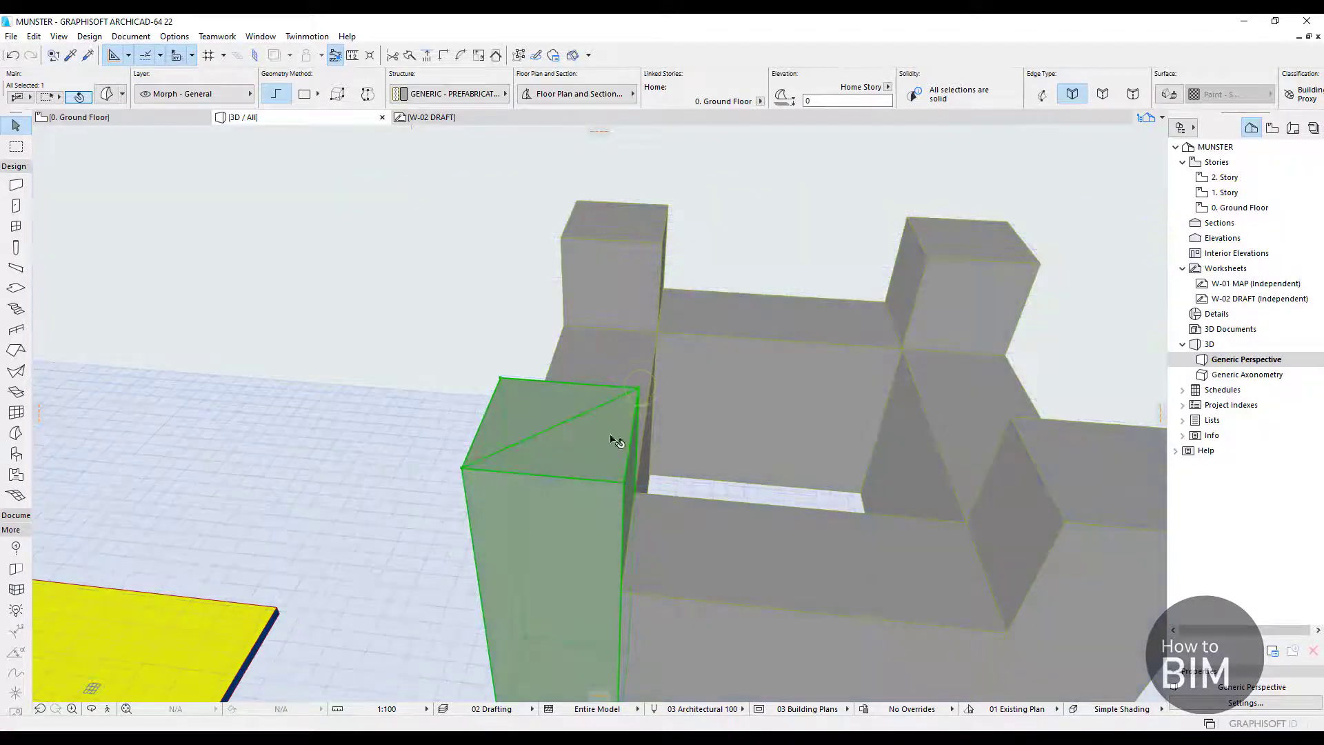
{"action": "left_click", "coordinate": [624, 484]}
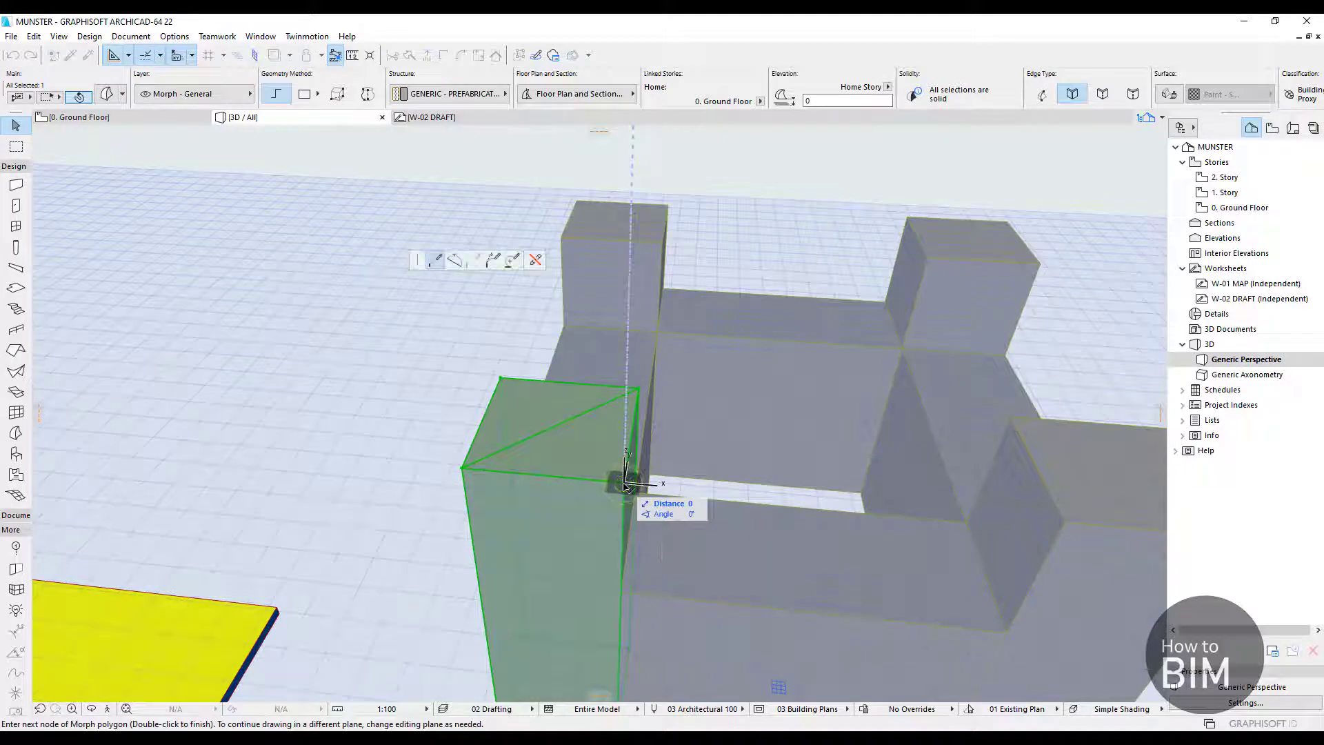
{"action": "double_click", "coordinate": [502, 377]}
Move the node where the diagonals cross straight up by 7500 to form a pyramid roof, then deselect the column
{"action": "middle_click_drag", "start_coordinate": [507, 499], "coordinate": [466, 425]}
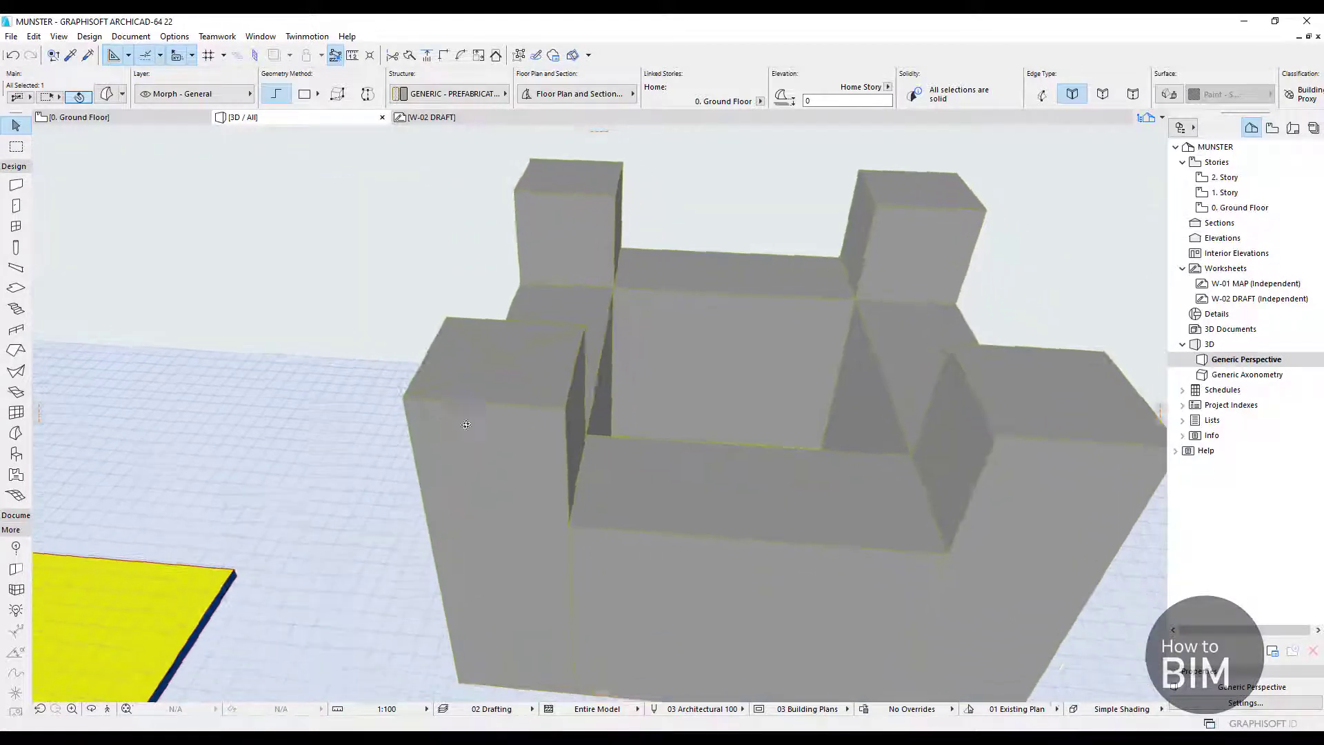
{"action": "middle_click_drag", "start_coordinate": [516, 386], "coordinate": [436, 388], "text": "shift"}
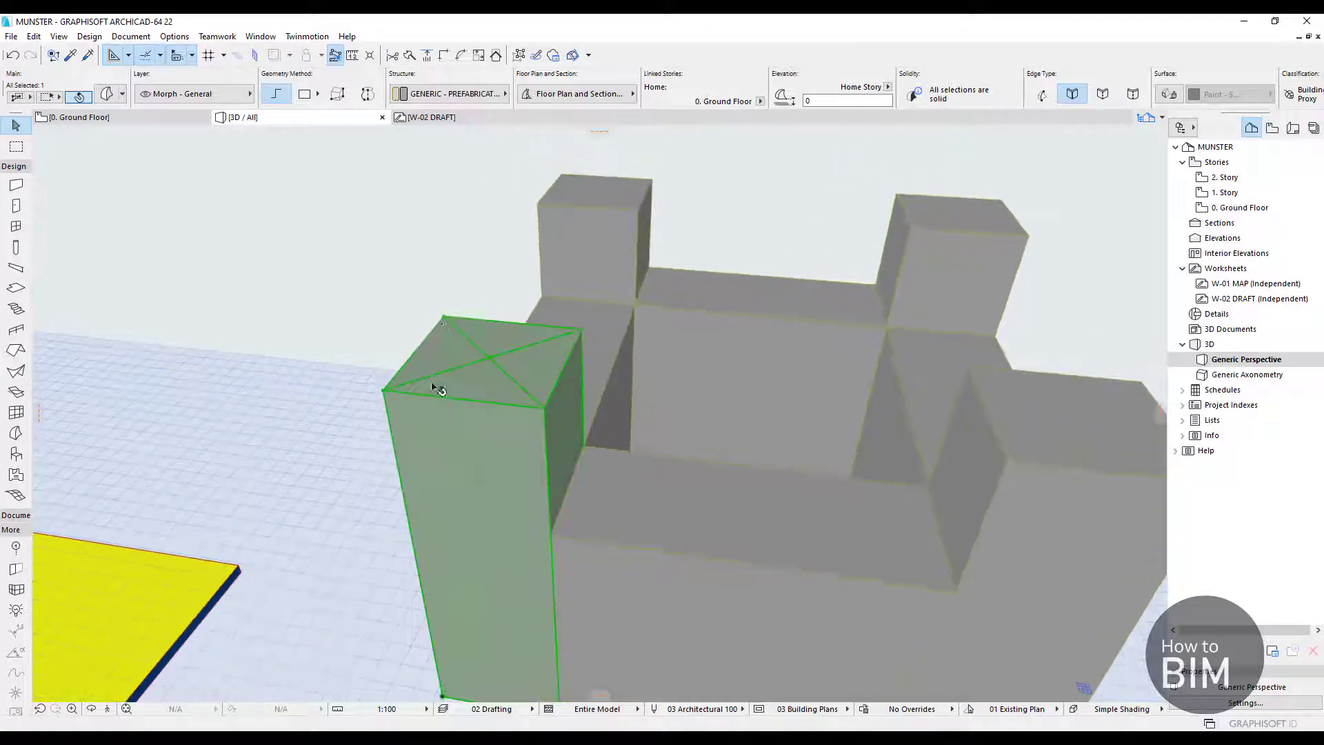
{"action": "scroll", "coordinate": [442, 318], "scroll_direction": "up", "scroll_amount": 1}
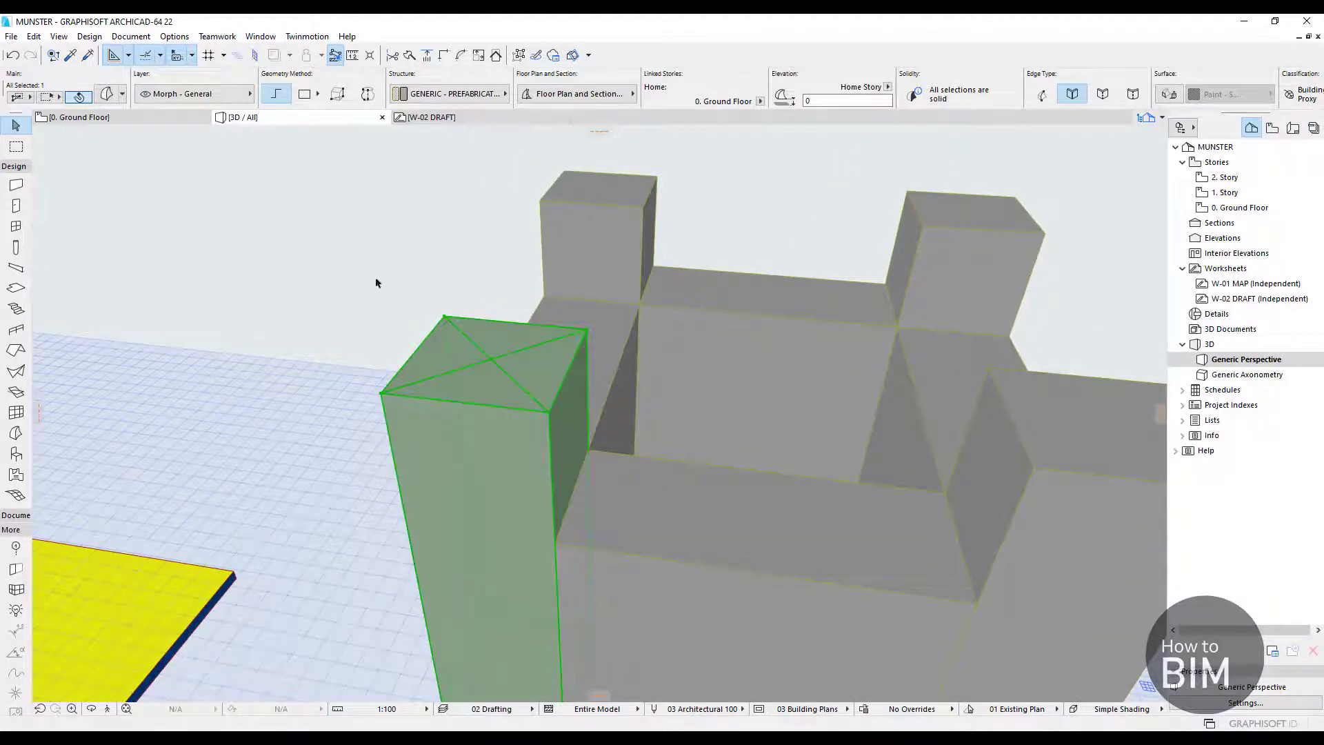
{"action": "left_click", "coordinate": [493, 363]}
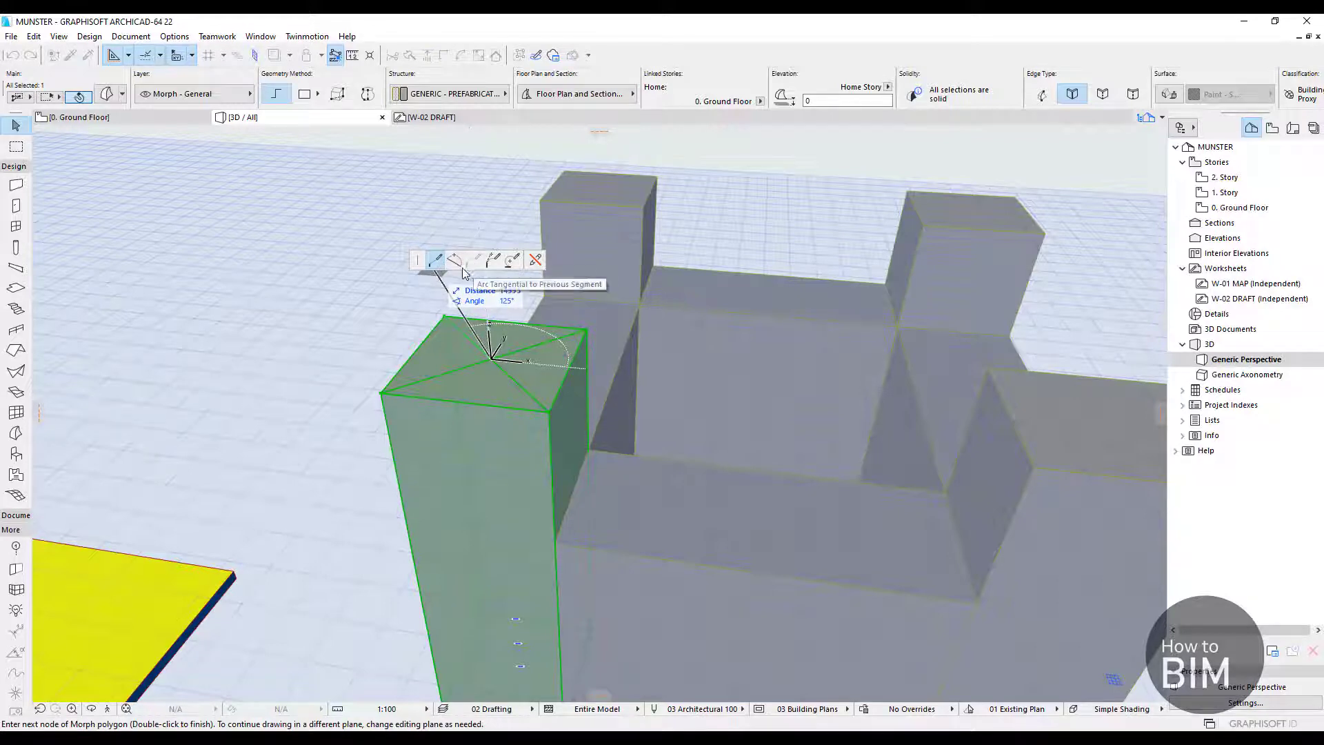
{"action": "left_click", "coordinate": [536, 264]}
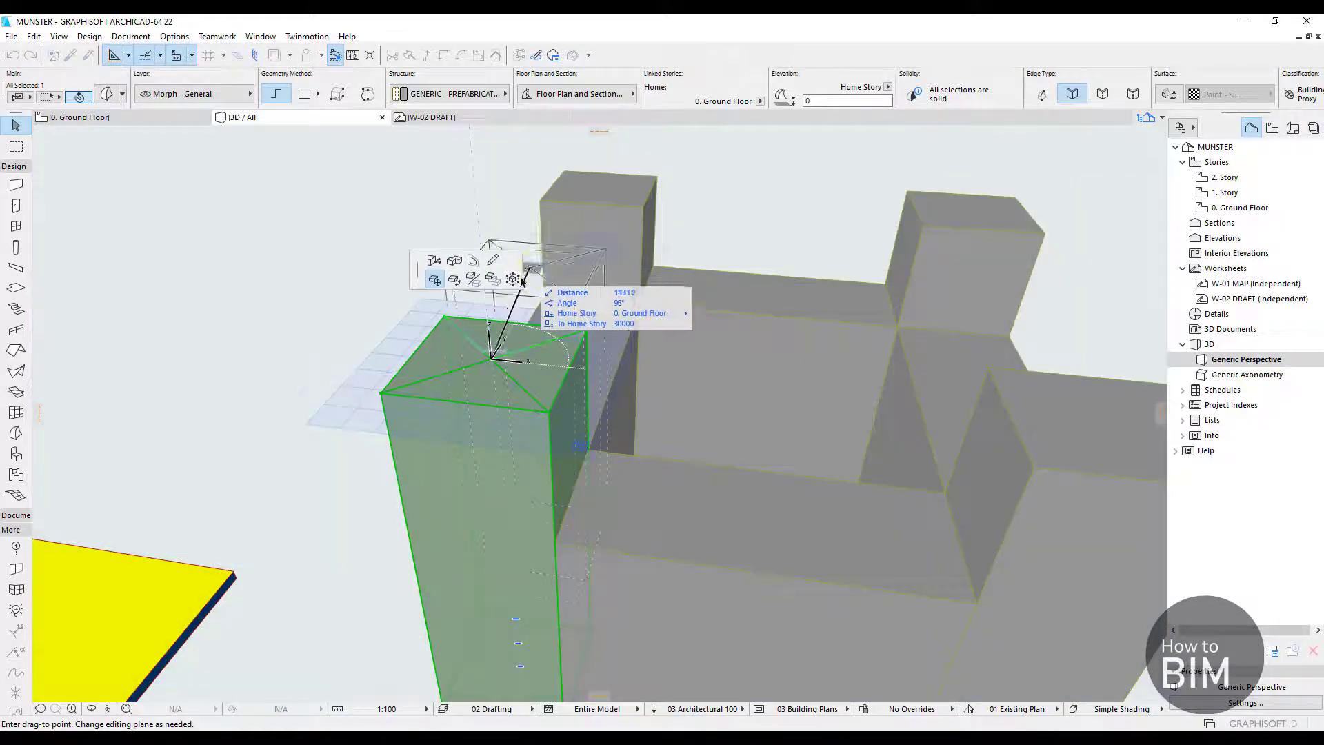
{"action": "left_click", "coordinate": [433, 262]}
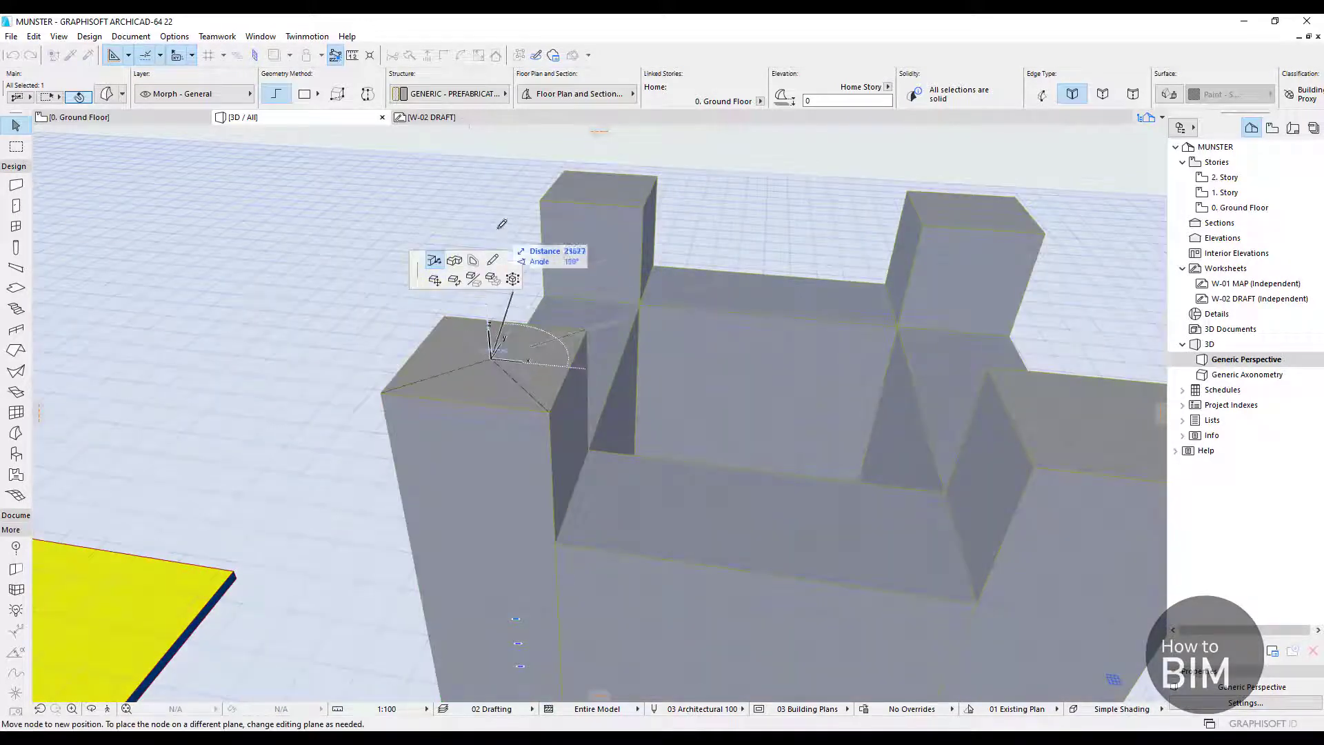
{"action": "middle_click_drag", "start_coordinate": [641, 260], "coordinate": [831, 280]}
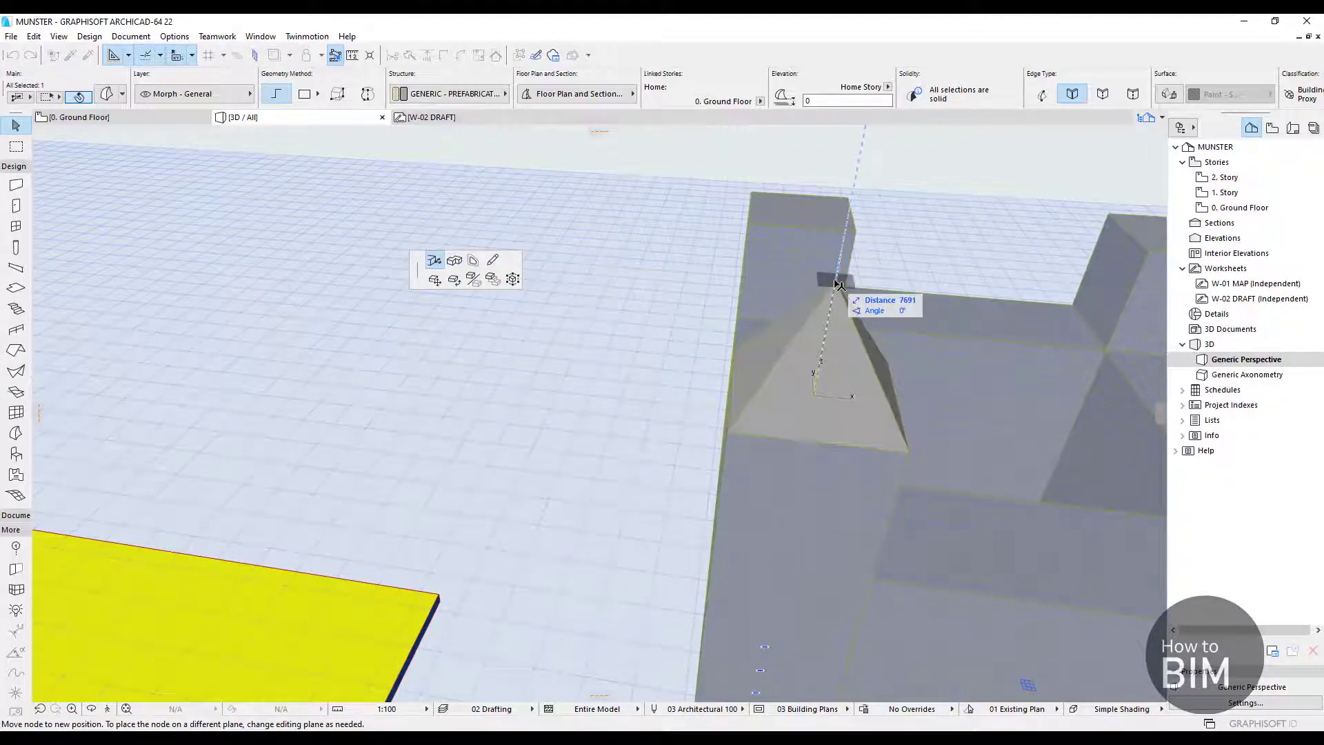
{"action": "type", "text": "7500"}
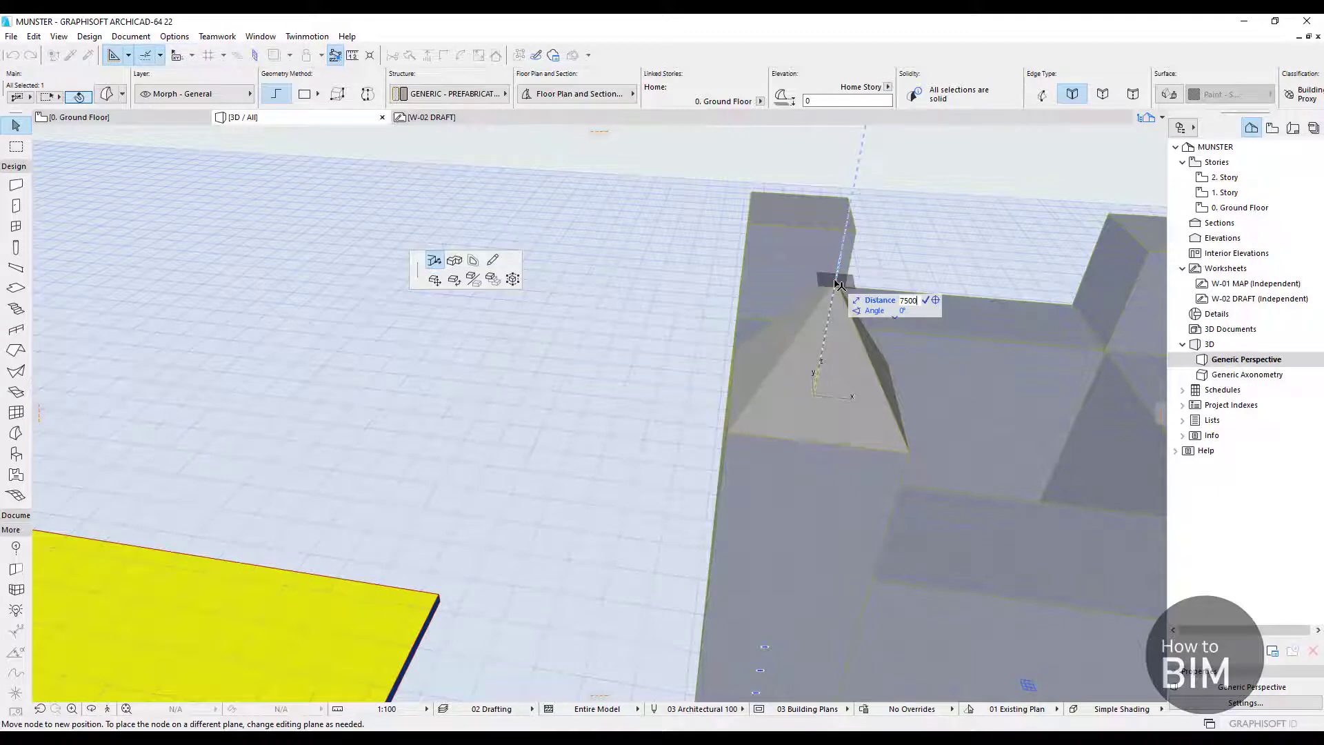
{"action": "key", "text": "Return"}
{"action": "middle_click_drag", "start_coordinate": [875, 409], "coordinate": [437, 290]}
{"action": "scroll", "coordinate": [436, 289], "scroll_direction": "down", "scroll_amount": 5}
{"action": "left_click", "coordinate": [887, 241]}
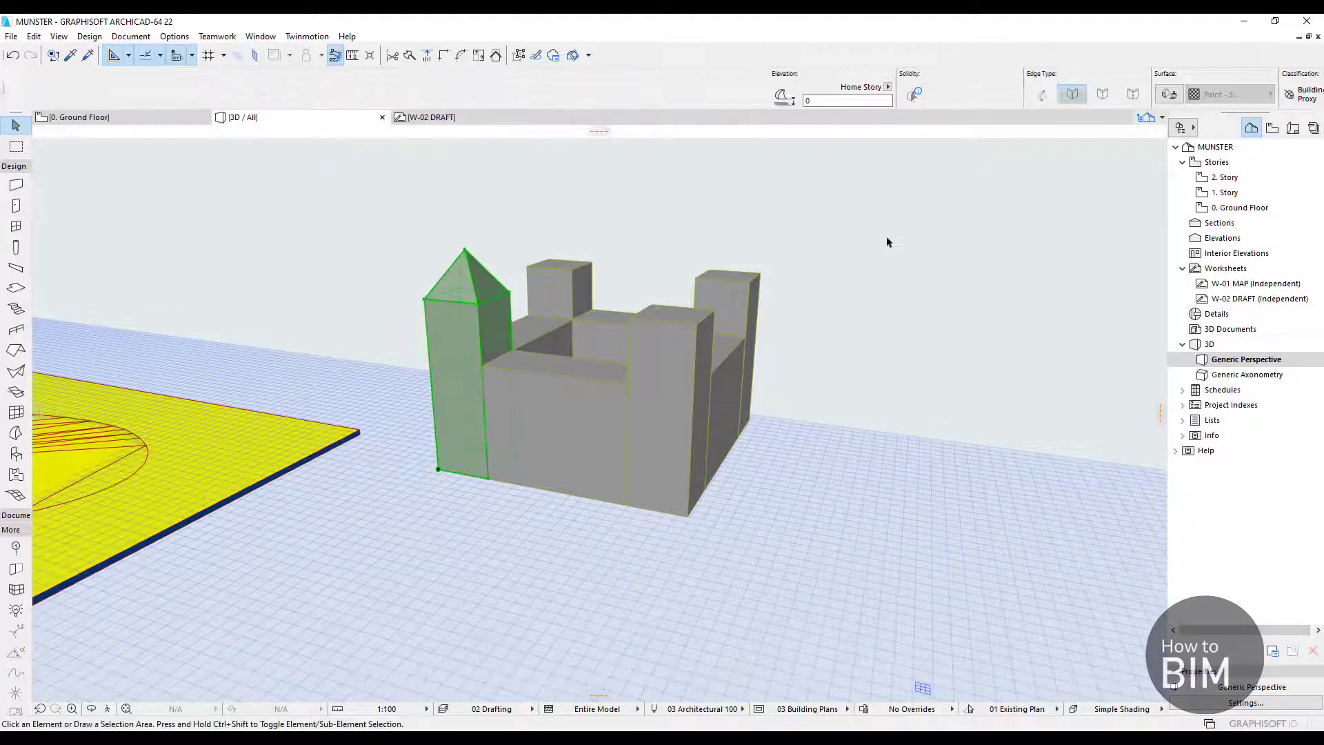
{"action": "middle_click_drag", "start_coordinate": [550, 390], "coordinate": [214, 431], "text": "shift"}
{"action": "middle_click_drag", "start_coordinate": [642, 385], "coordinate": [921, 438], "text": "shift"}
{"action": "middle_click_drag", "start_coordinate": [589, 311], "coordinate": [516, 414]}
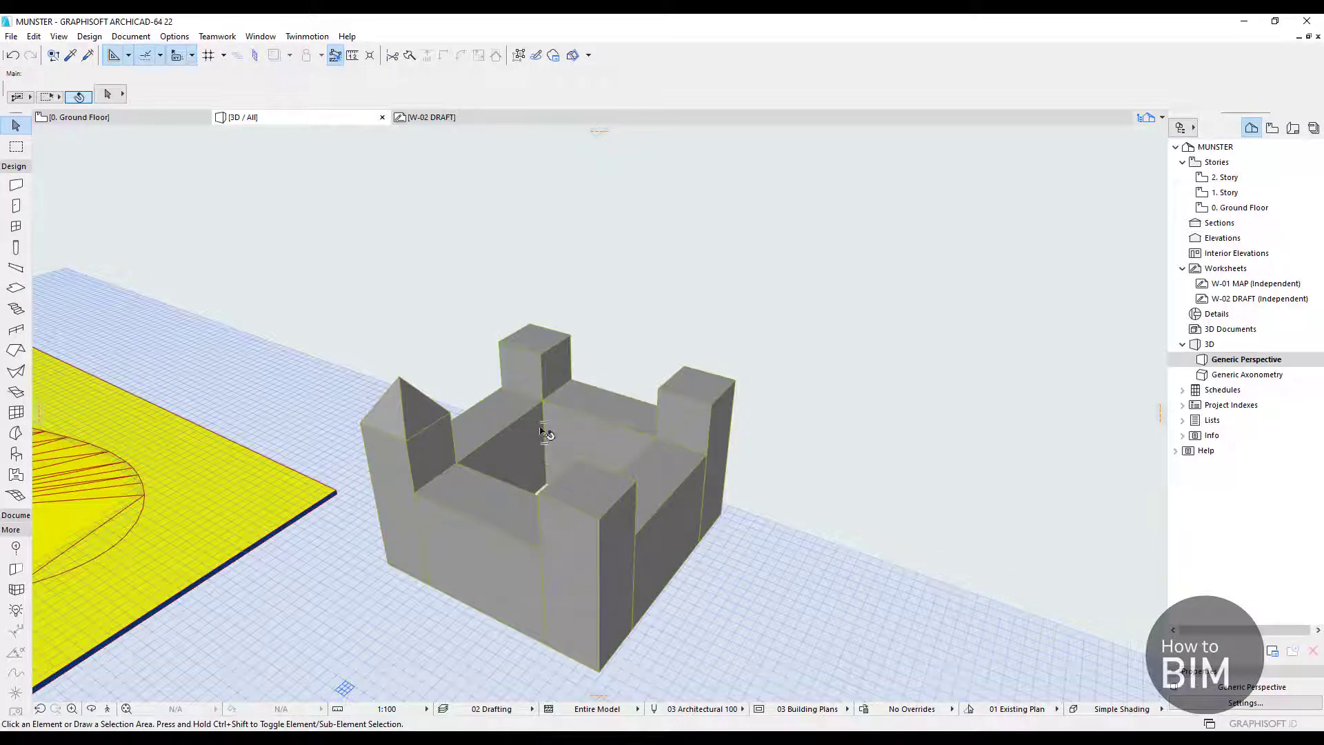
Delete the three flat-topped corner columns, keeping only the one with the pyramid roof
{"action": "left_click", "coordinate": [599, 508]}
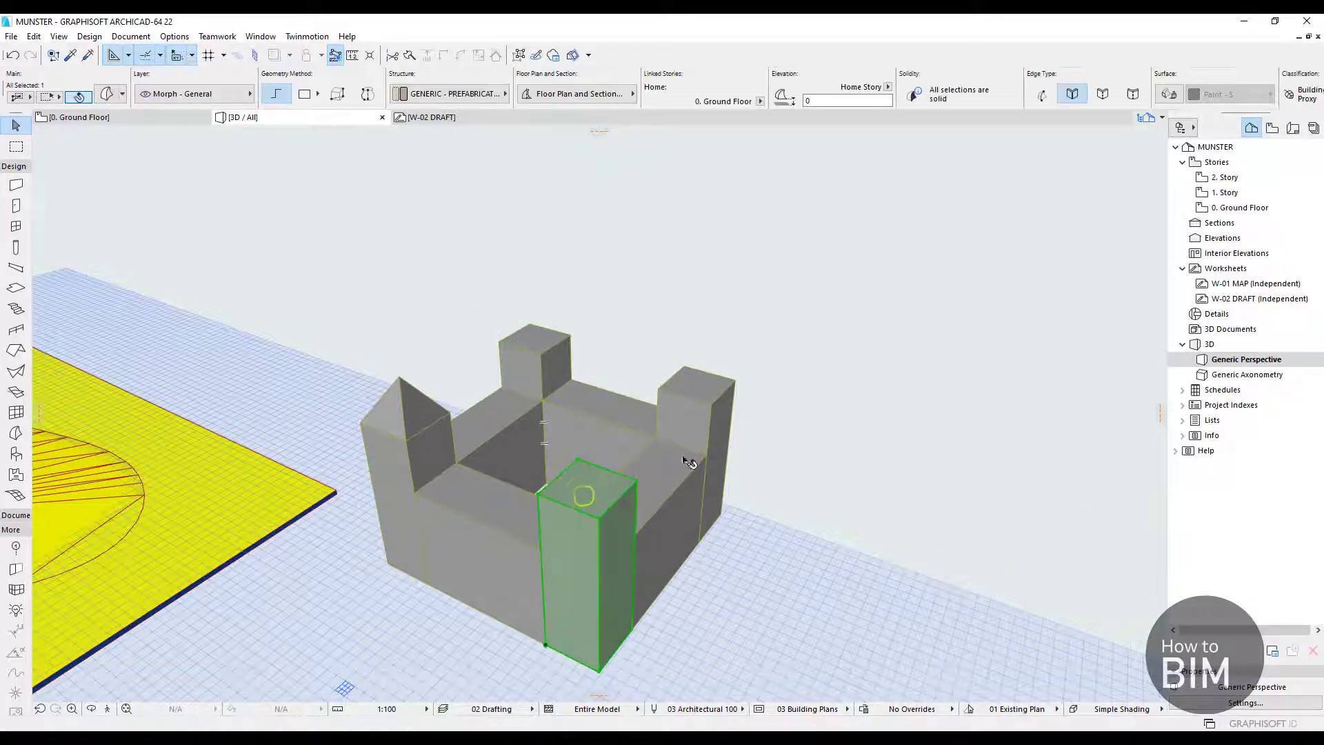
{"action": "left_click", "coordinate": [711, 405], "text": "shift"}
{"action": "left_click", "coordinate": [538, 360], "text": "shift"}
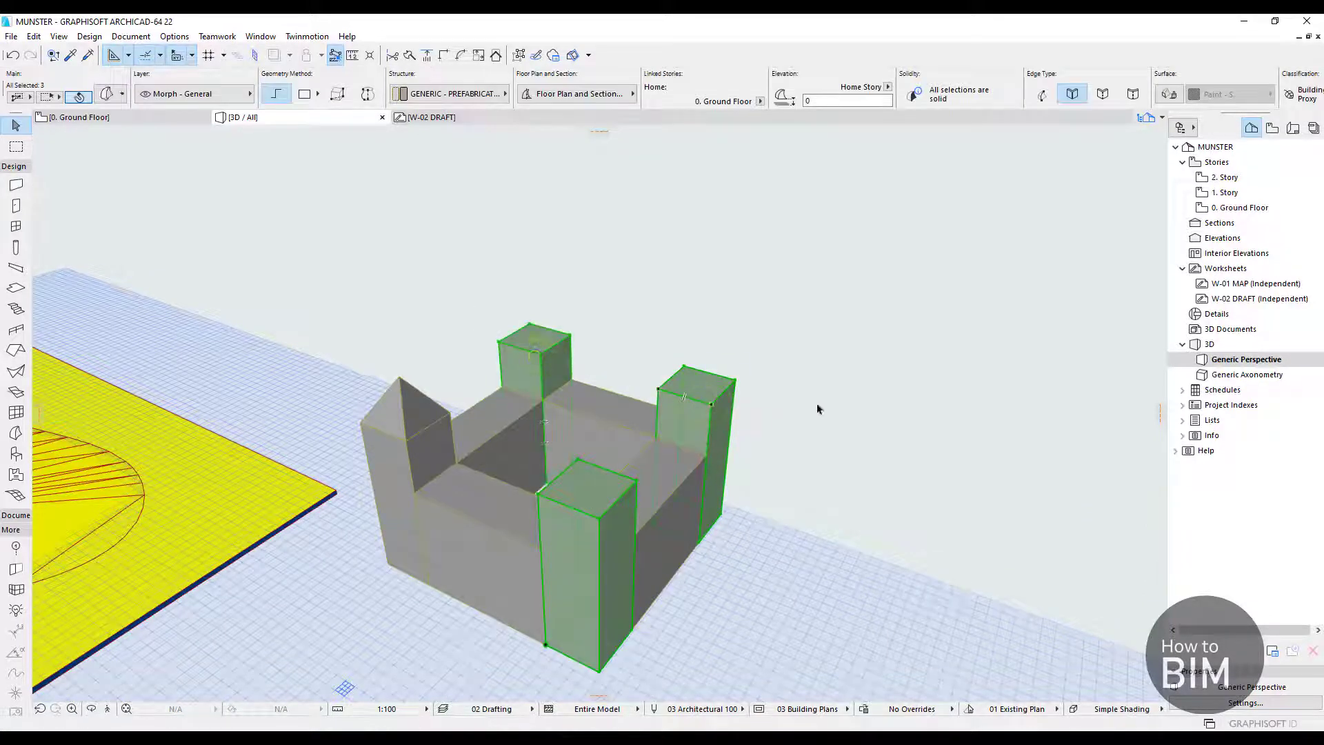
{"action": "key", "text": "Delete"}
Place a copy of the pyramid-roofed column at the other end of the foreground wall, aligned by its base corner
{"action": "left_click", "coordinate": [390, 478]}
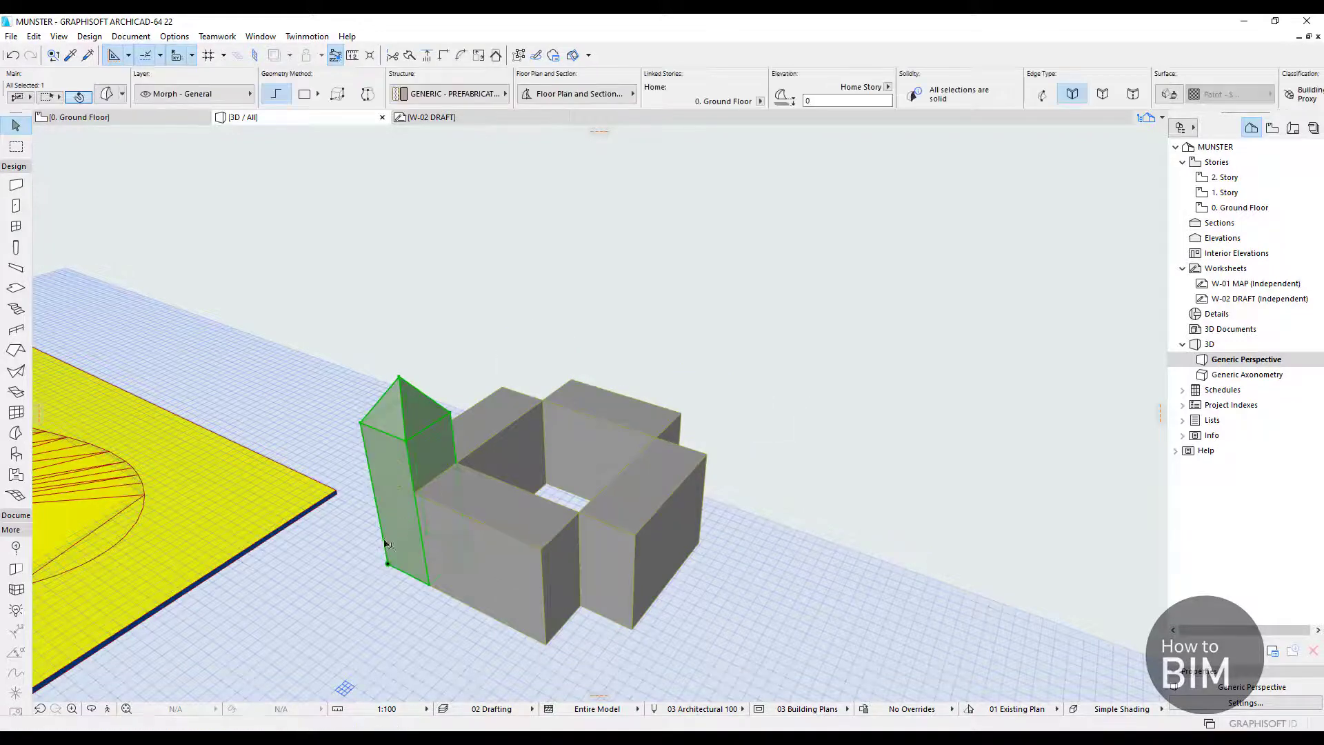
{"action": "key", "text": "ctrl+d"}
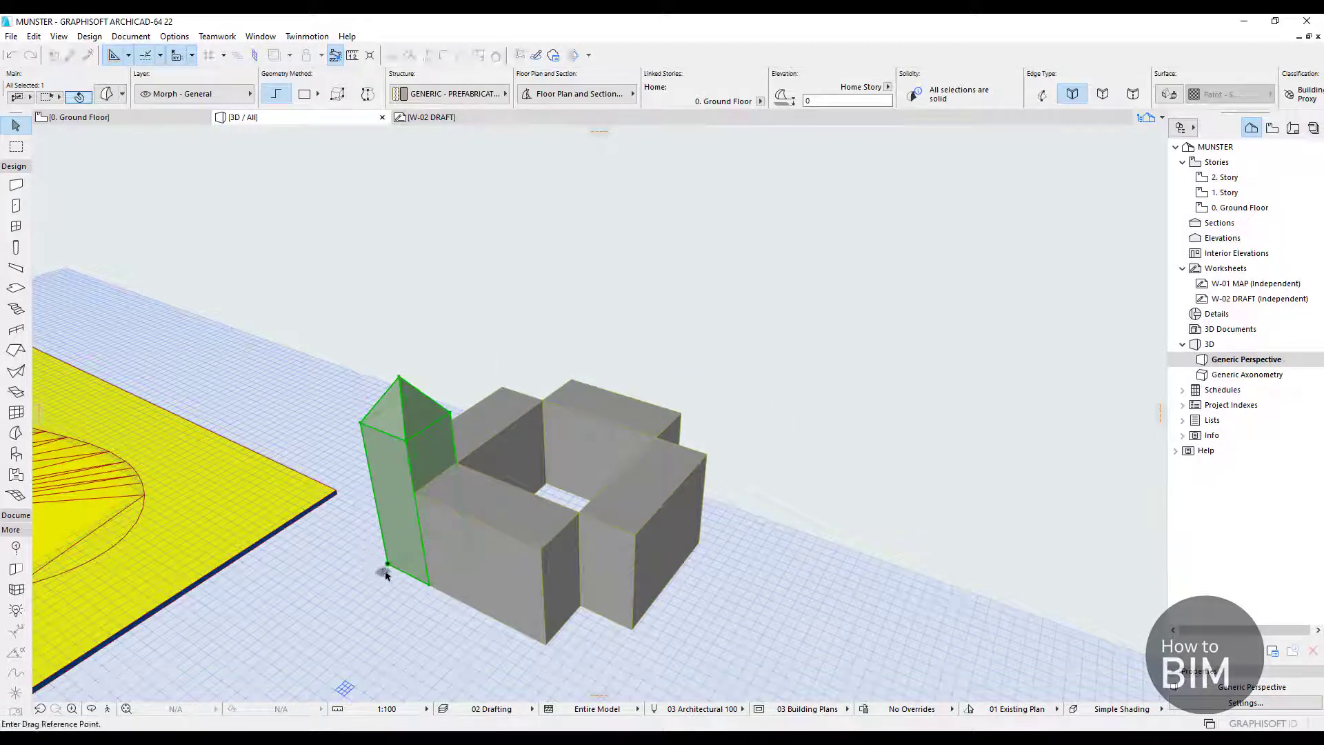
{"action": "left_click", "coordinate": [388, 567]}
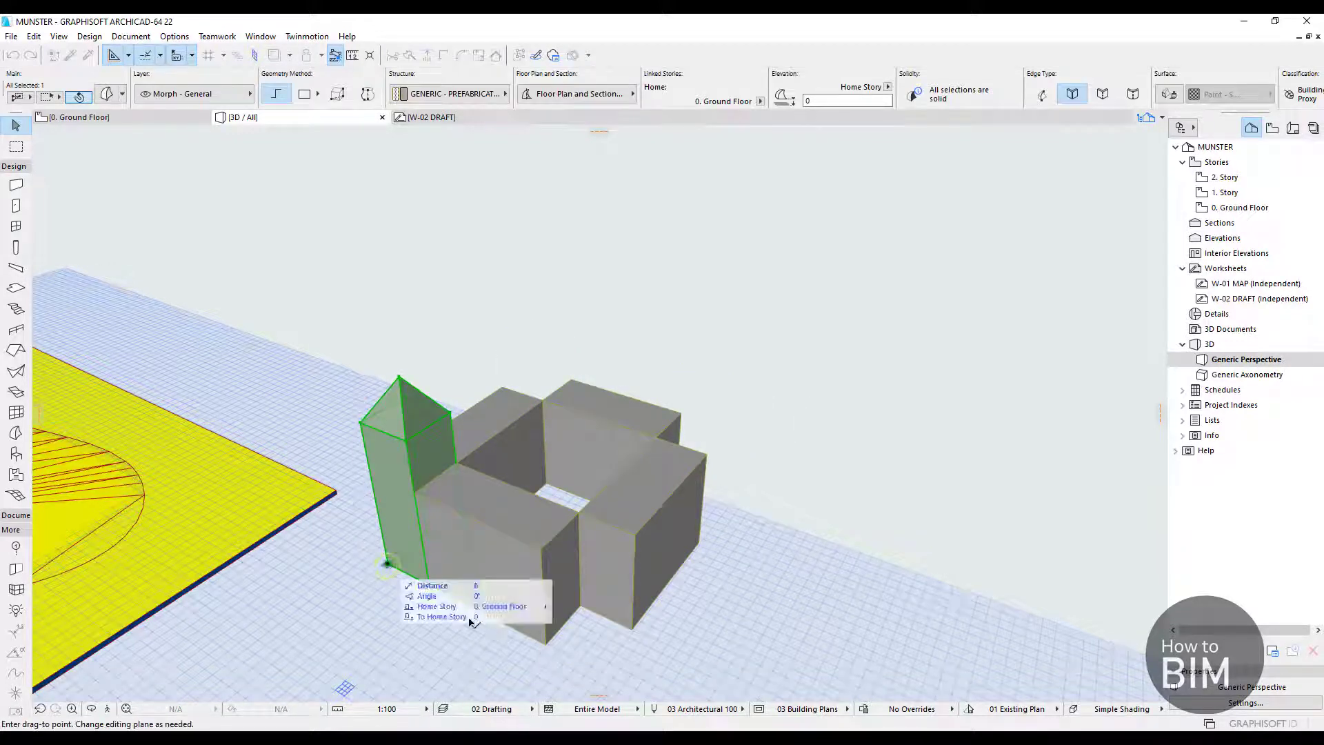
{"action": "left_click", "coordinate": [545, 645]}
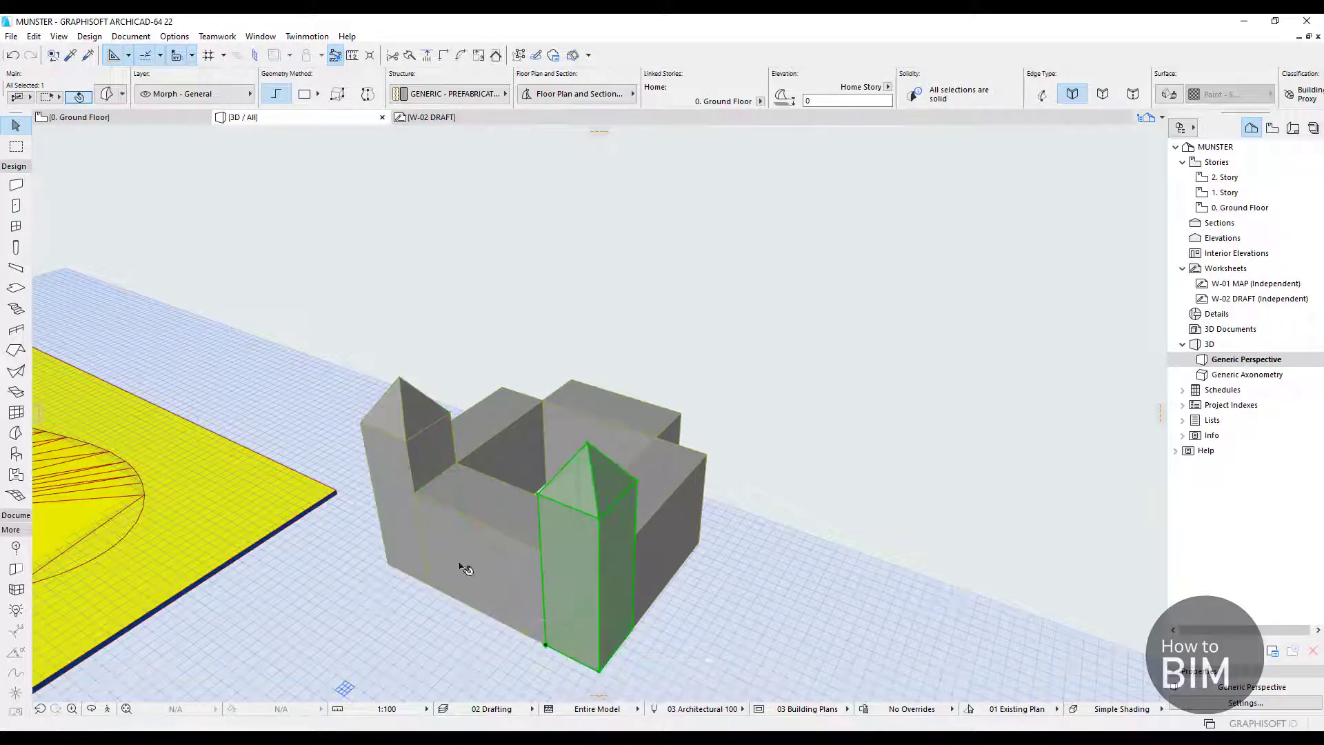
Copy both pyramid-roofed columns together 35000 along the side wall to fill the two far corners, then deselect them
{"action": "left_click", "coordinate": [399, 467], "text": "shift"}
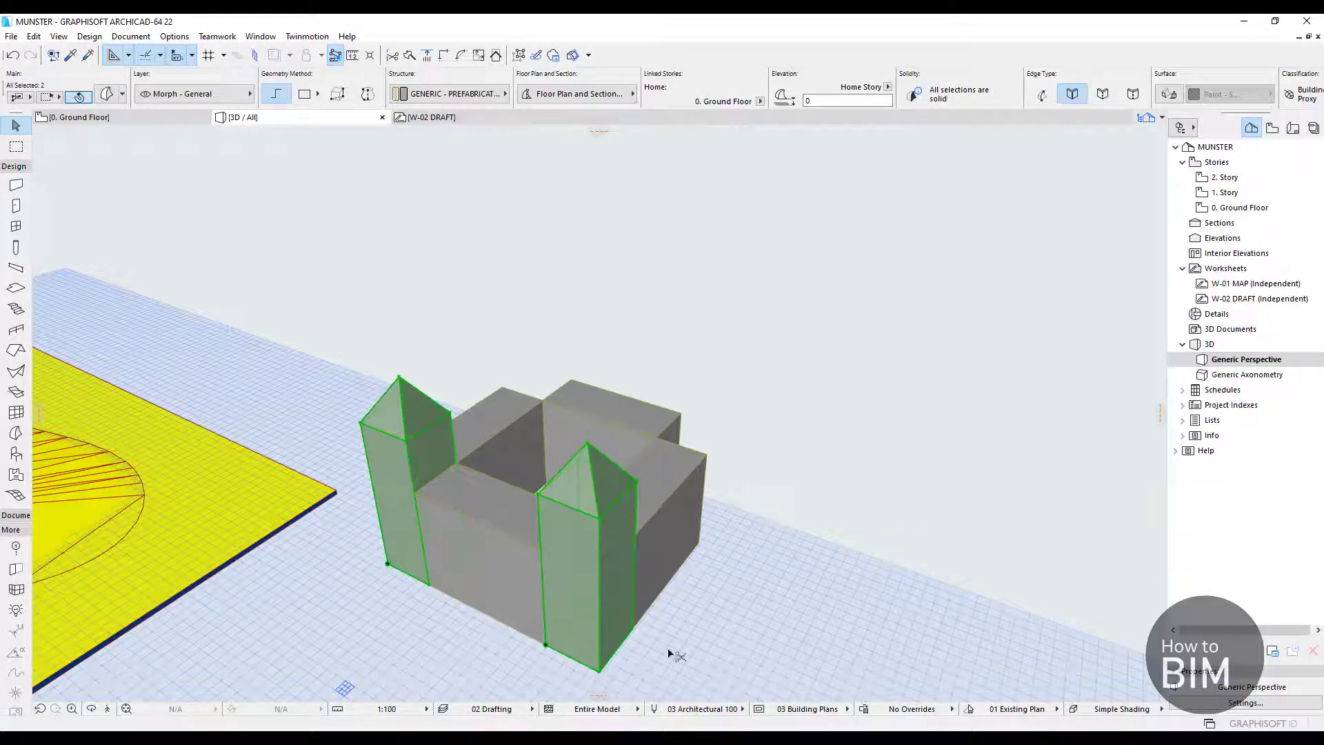
{"action": "key", "text": "ctrl+d"}
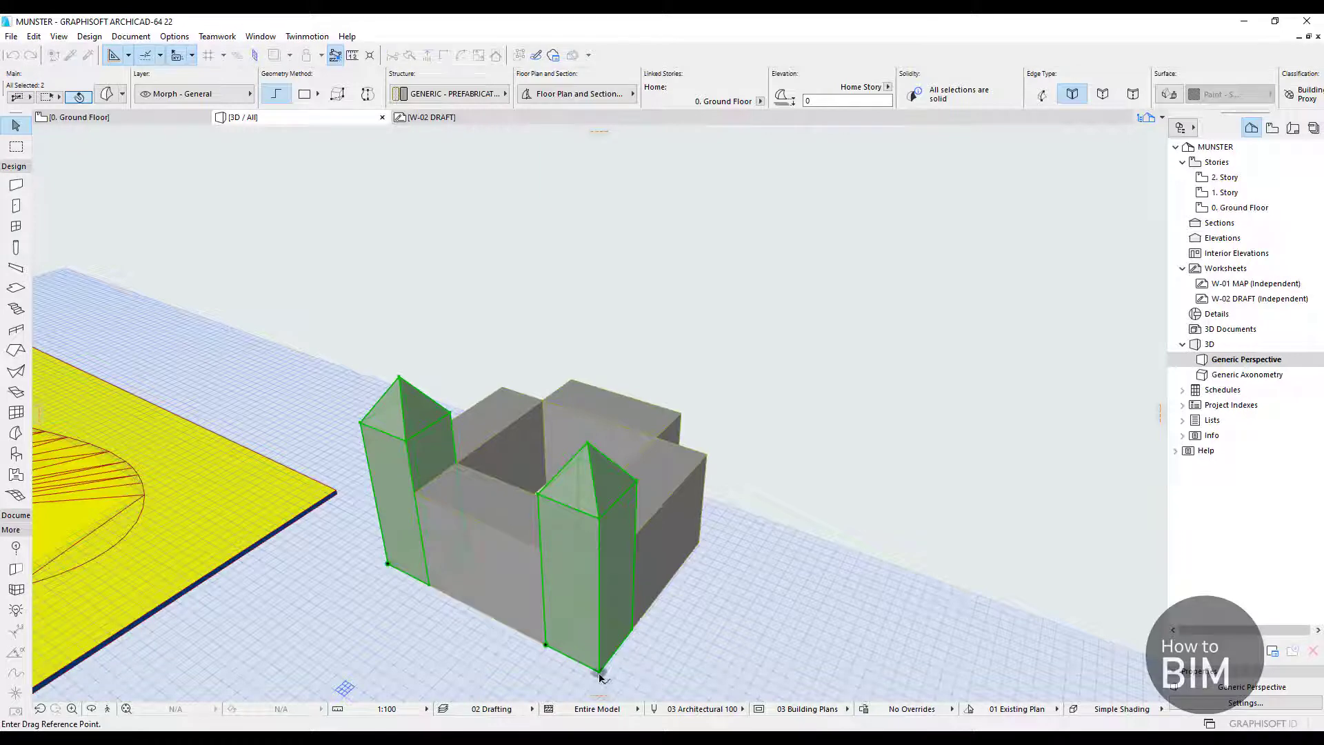
{"action": "left_click", "coordinate": [601, 670]}
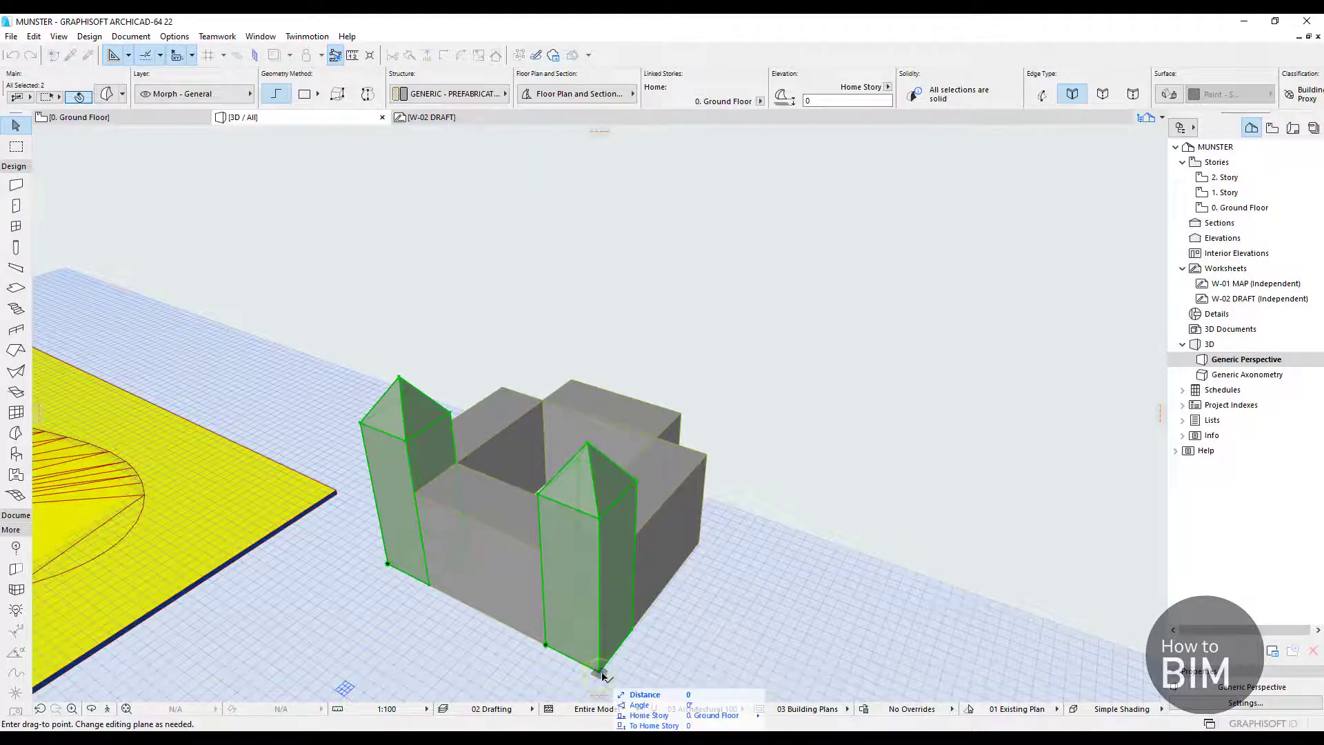
{"action": "type", "text": "35000"}
{"action": "left_click", "coordinate": [698, 548]}
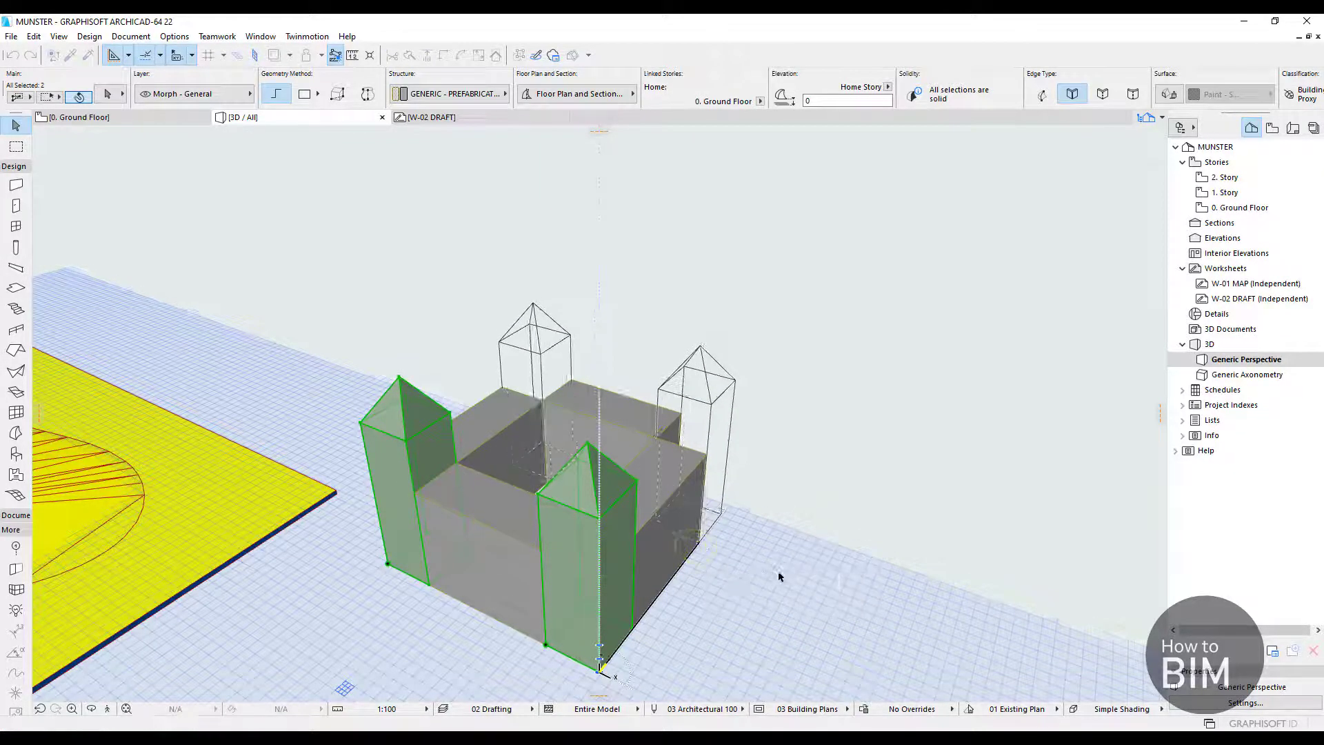
{"action": "left_click", "coordinate": [776, 577]}
Select the connecting wall opposite the yellow mesh with its top face in view
{"action": "middle_click_drag", "start_coordinate": [645, 577], "coordinate": [556, 496], "text": "shift"}
{"action": "middle_click_drag", "start_coordinate": [616, 454], "coordinate": [439, 375], "text": "shift"}
{"action": "scroll", "coordinate": [445, 380], "scroll_direction": "up", "scroll_amount": 5}
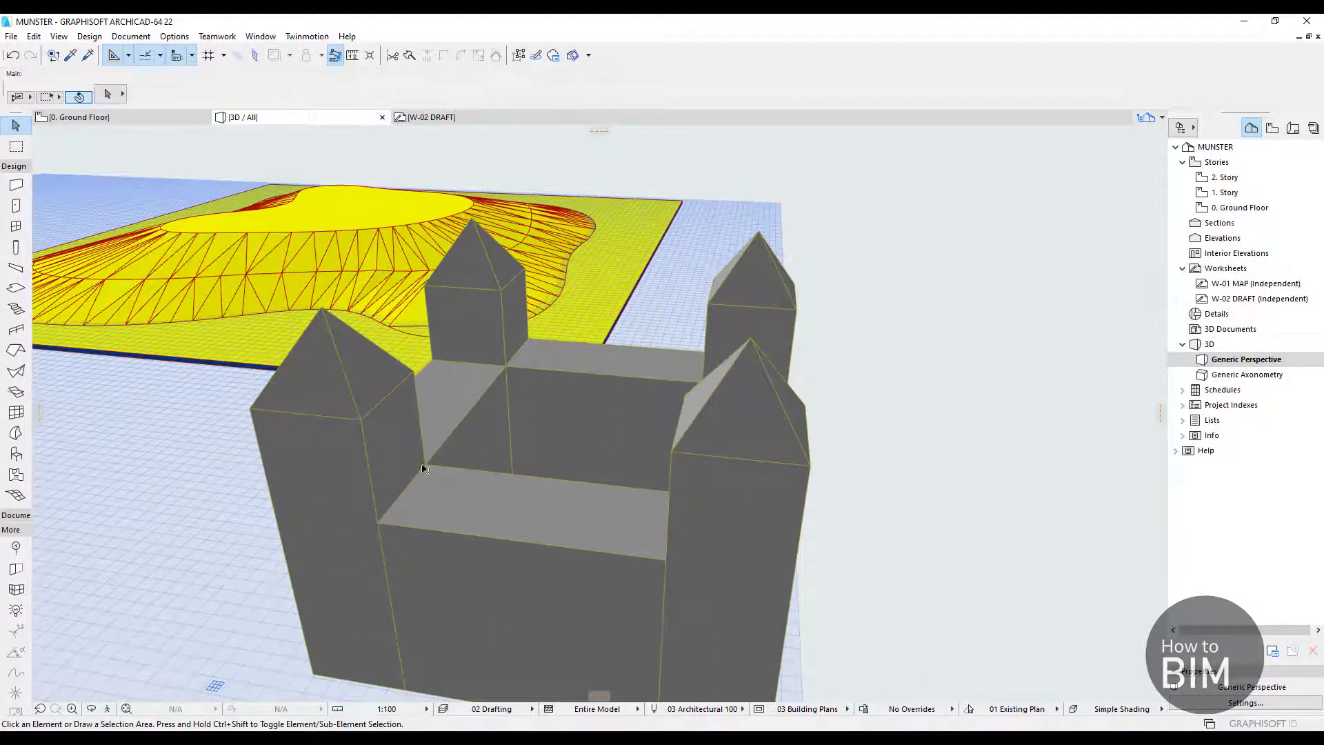
{"action": "middle_click_drag", "start_coordinate": [424, 469], "coordinate": [318, 421], "text": "shift"}
{"action": "middle_click_drag", "start_coordinate": [385, 461], "coordinate": [487, 496], "text": "shift"}
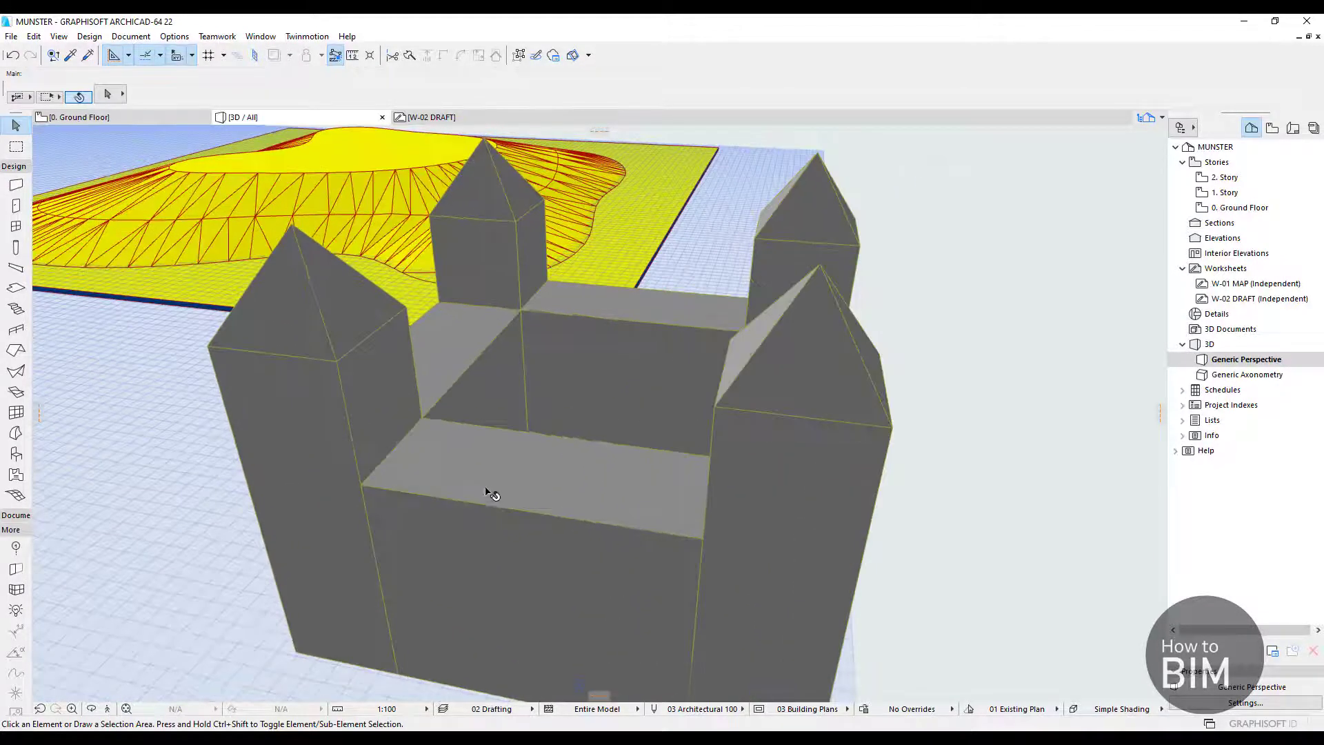
{"action": "left_click", "coordinate": [482, 474]}
{"action": "middle_click_drag", "start_coordinate": [411, 517], "coordinate": [436, 472], "text": "shift"}
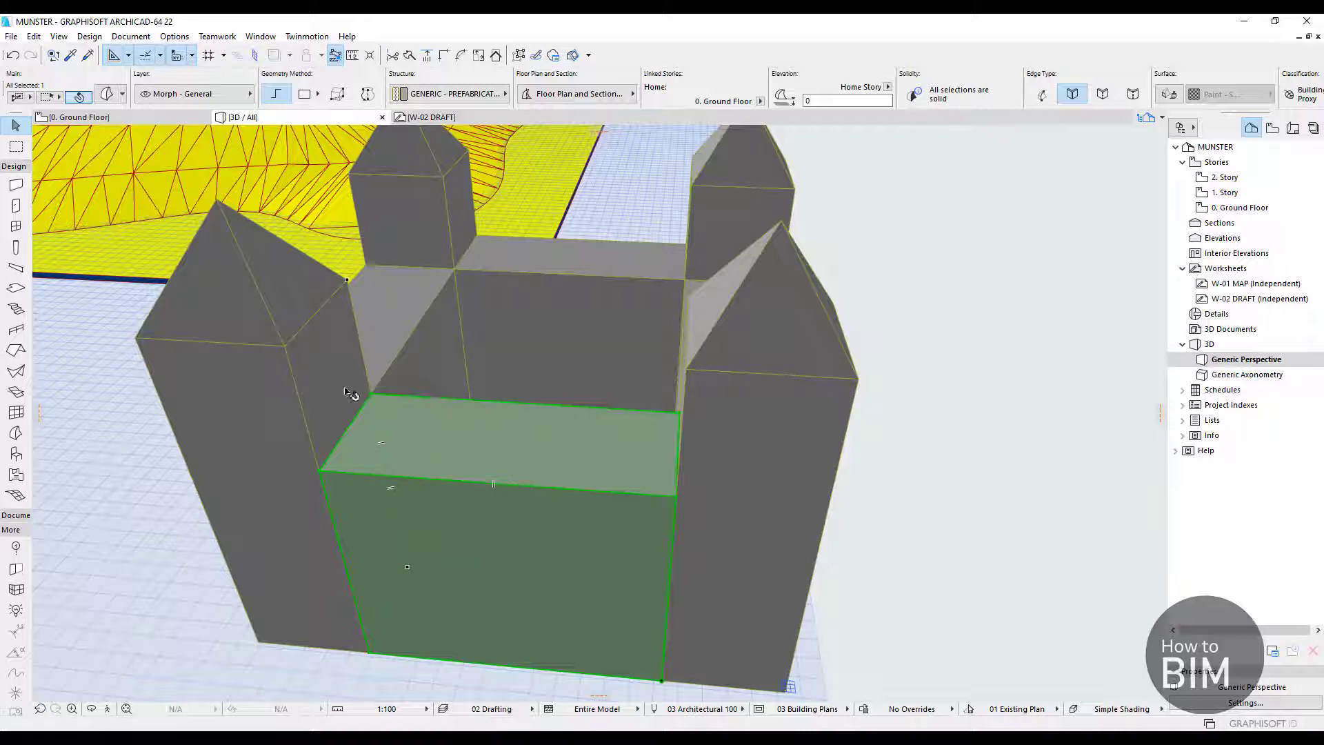
Review the snap guide and snap point options, including Half, Divisions, Percent and Distance
{"action": "left_click", "coordinate": [162, 56]}
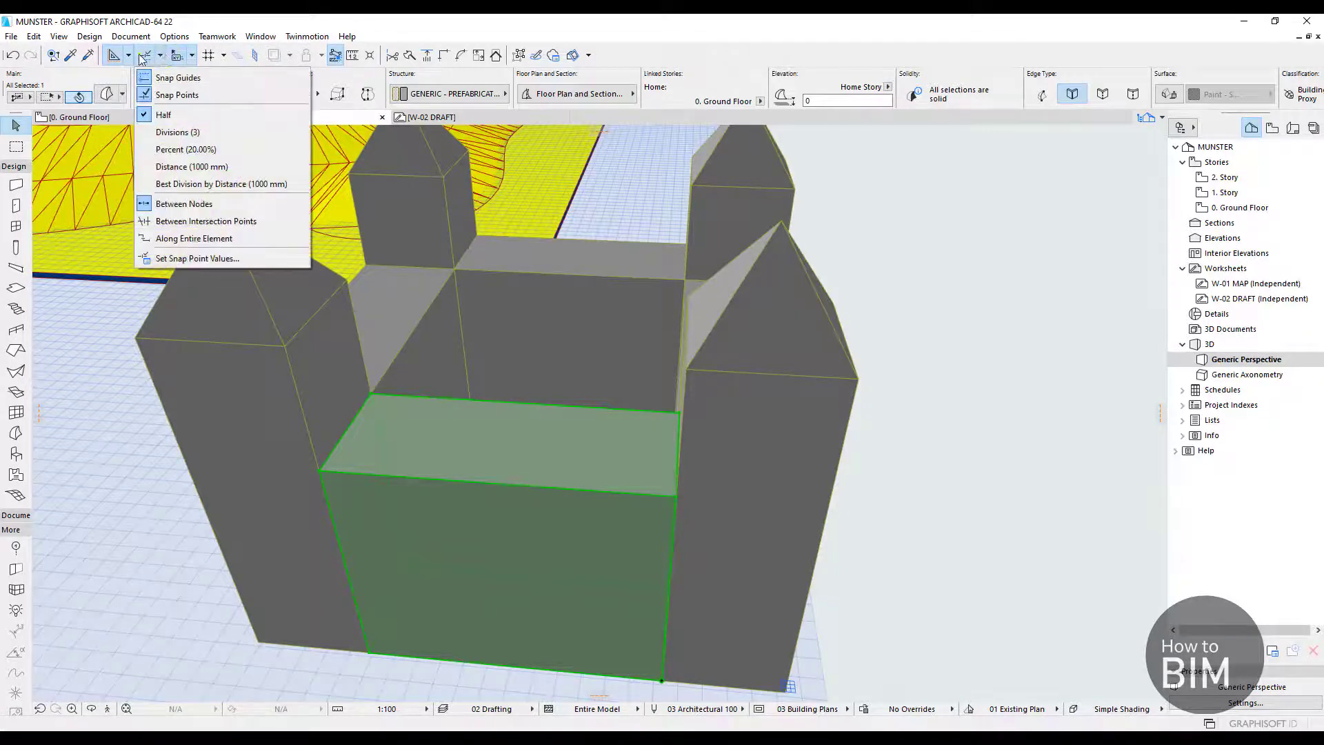
{"action": "left_click", "coordinate": [143, 60]}
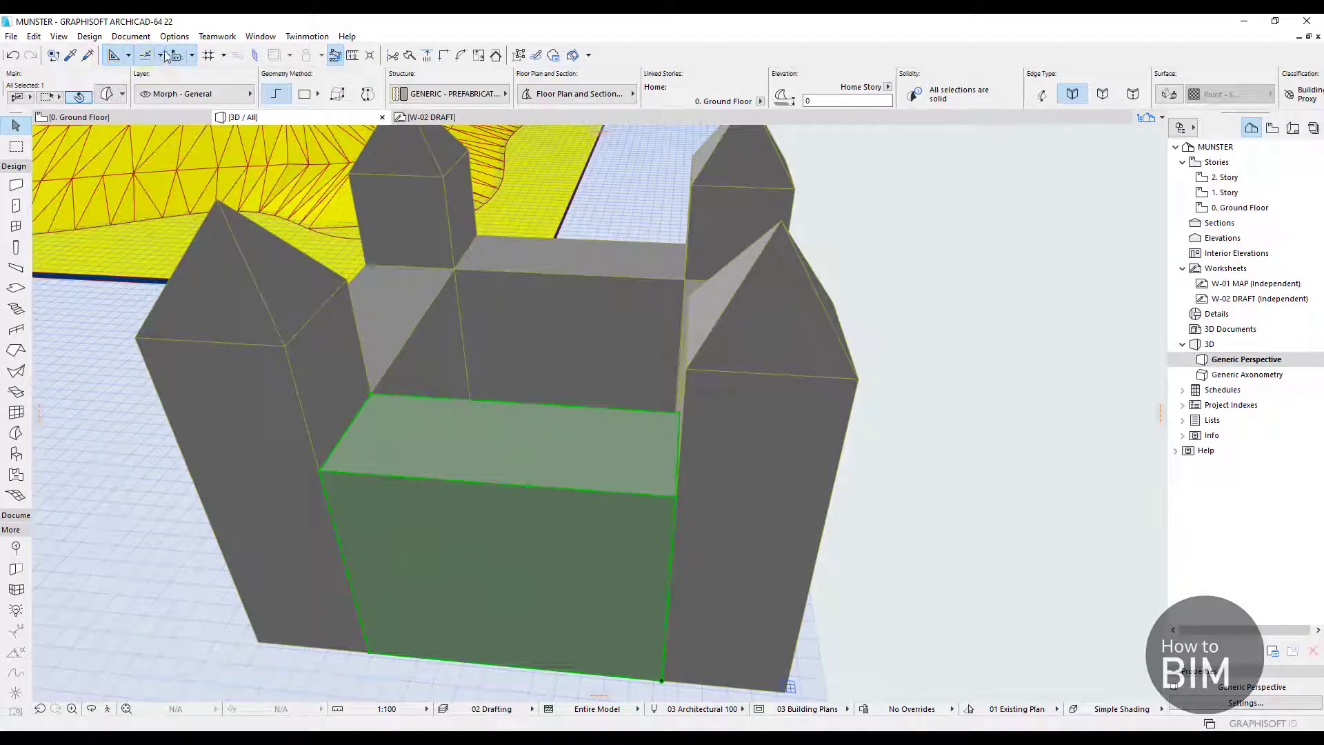
{"action": "left_click", "coordinate": [165, 56]}
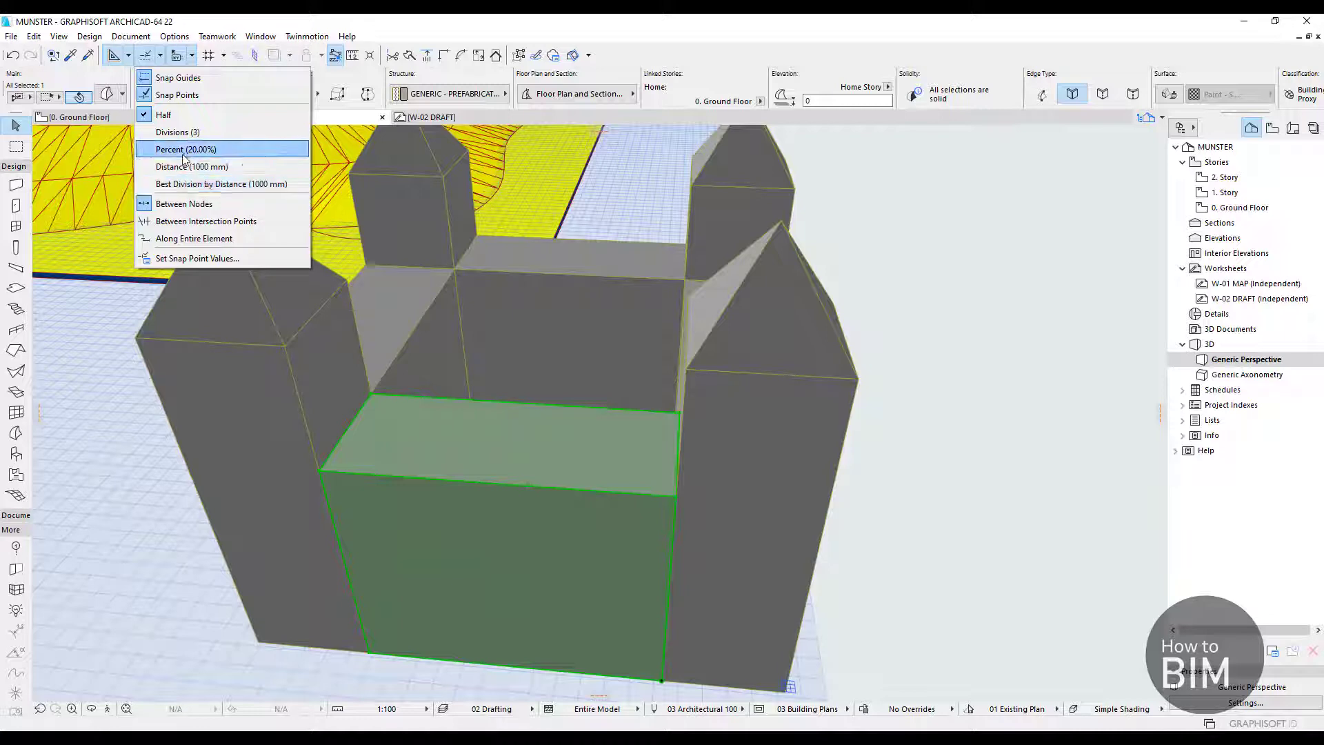
{"action": "left_click", "coordinate": [243, 259]}
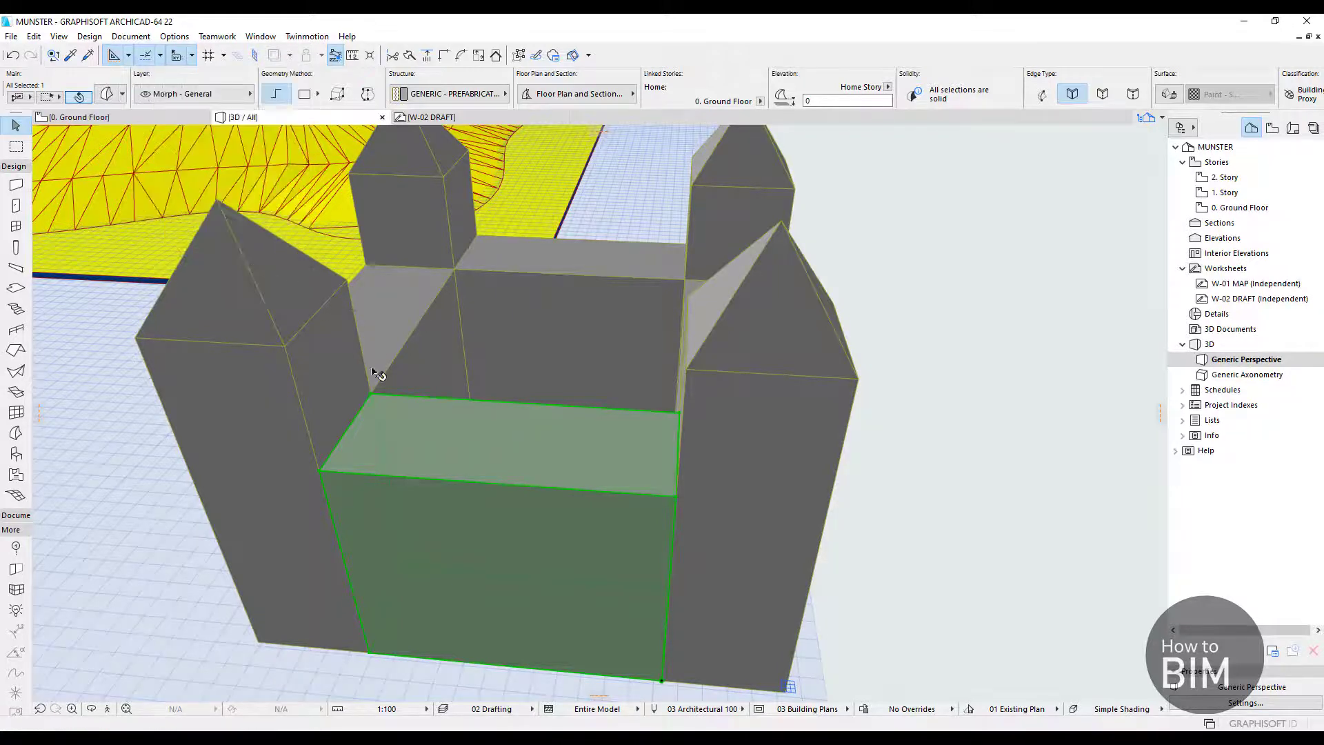
Draw a line along the wall's top face between the midpoints of its two short edges, splitting it in half
{"action": "left_click", "coordinate": [348, 433]}
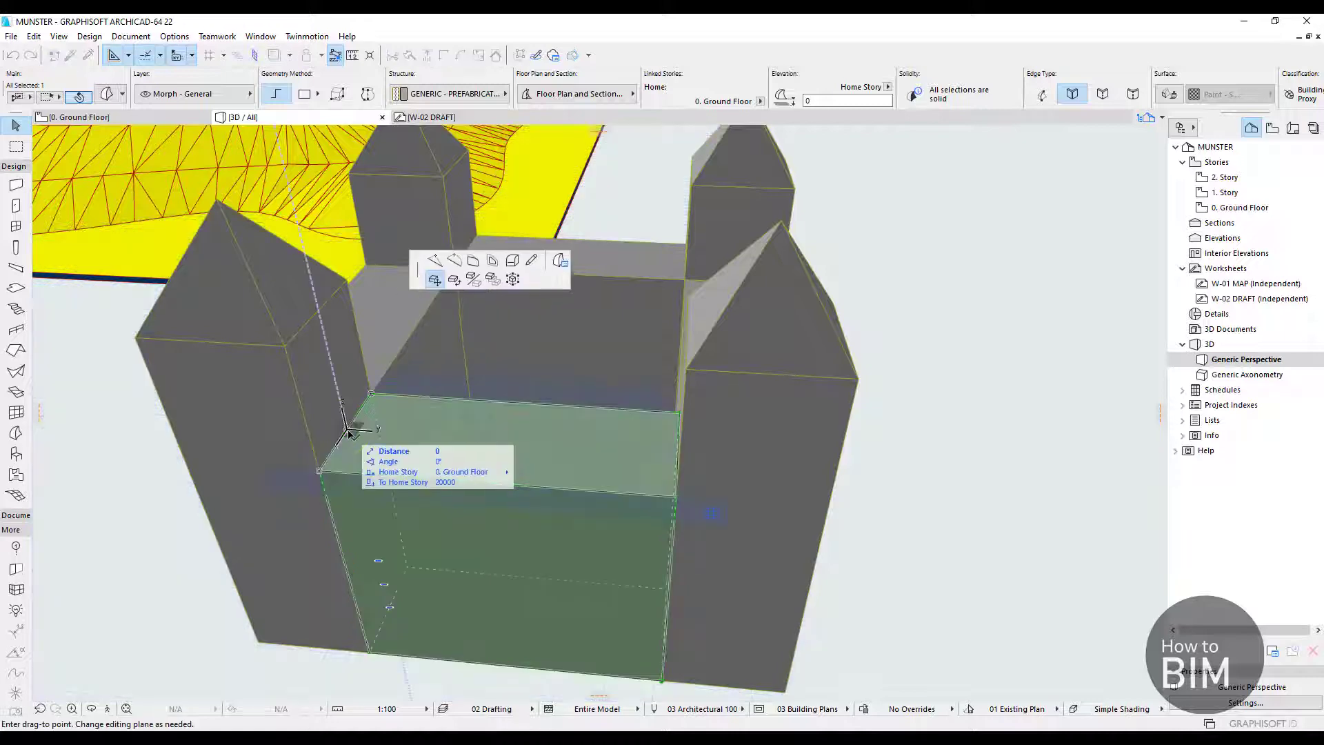
{"action": "left_click", "coordinate": [533, 265]}
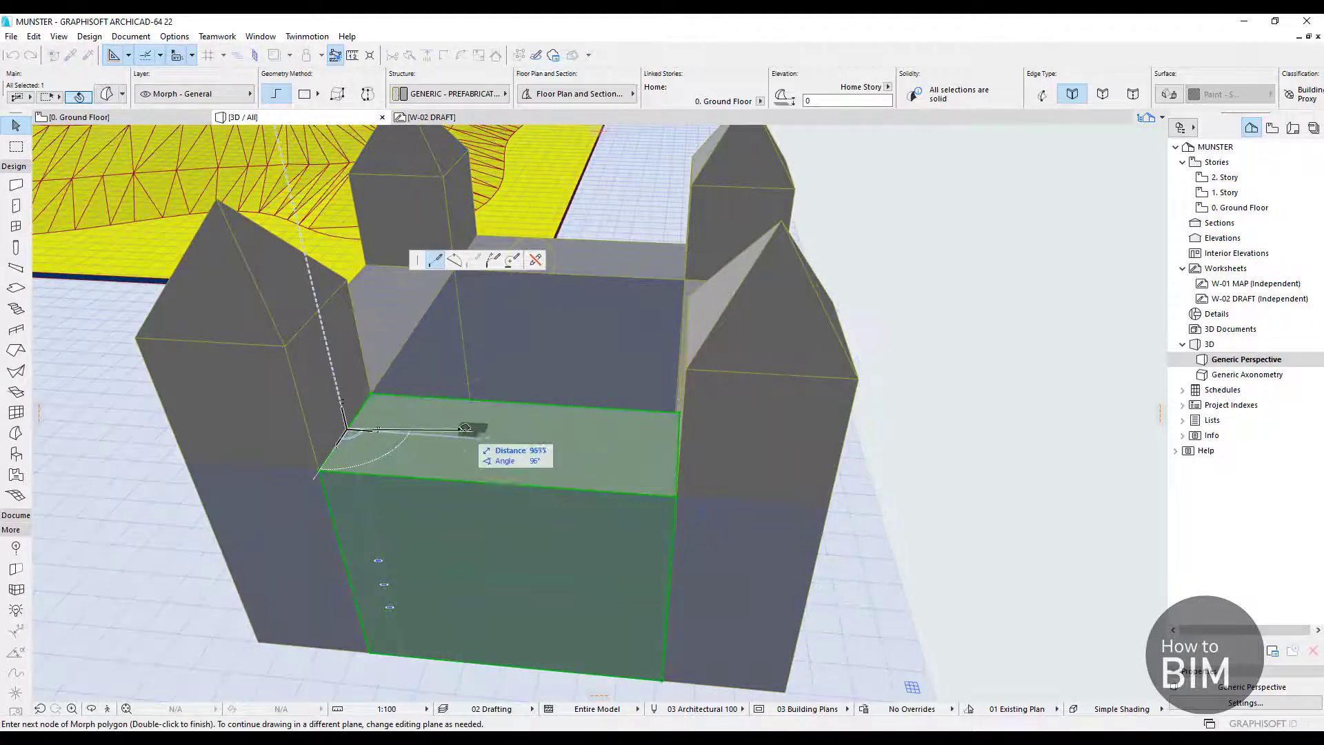
{"action": "middle_click_drag", "start_coordinate": [462, 438], "coordinate": [638, 442], "text": "shift"}
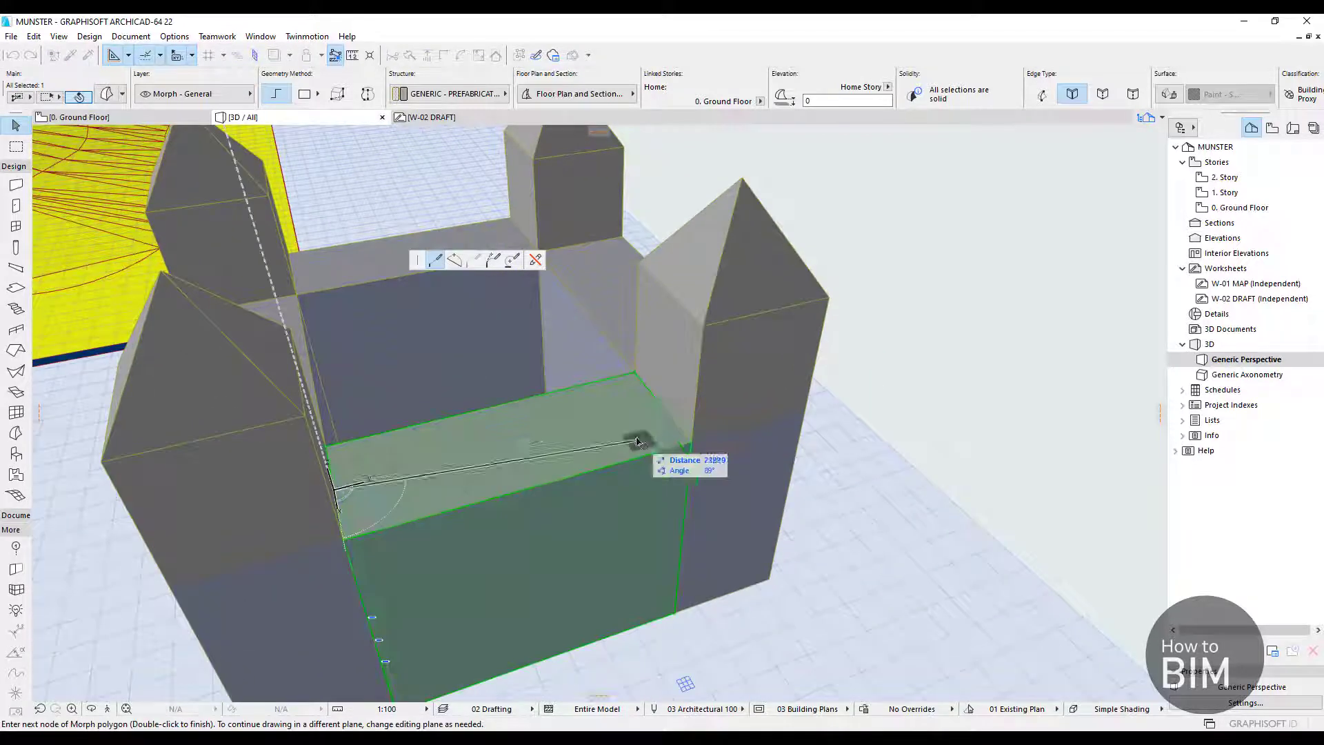
{"action": "double_click", "coordinate": [662, 409]}
{"action": "middle_click_drag", "start_coordinate": [473, 453], "coordinate": [658, 496], "text": "shift"}
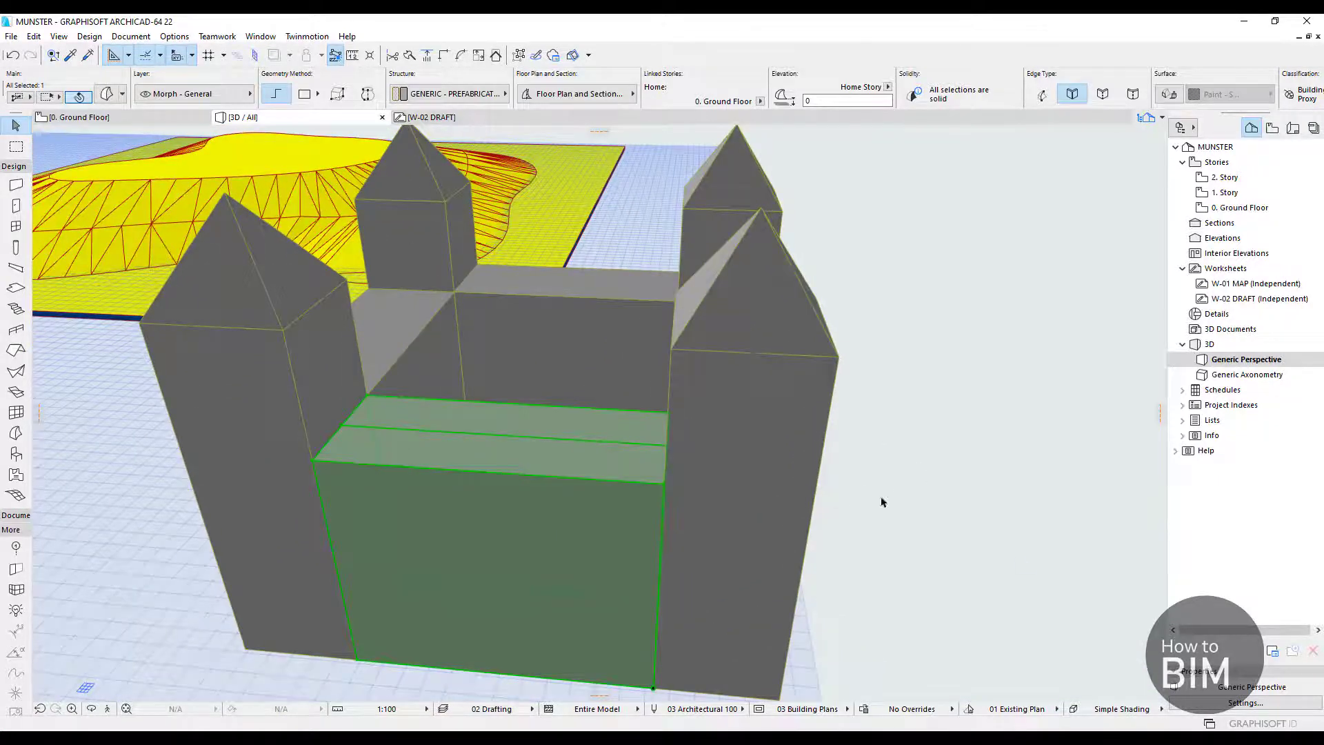
{"action": "left_click", "coordinate": [524, 442]}
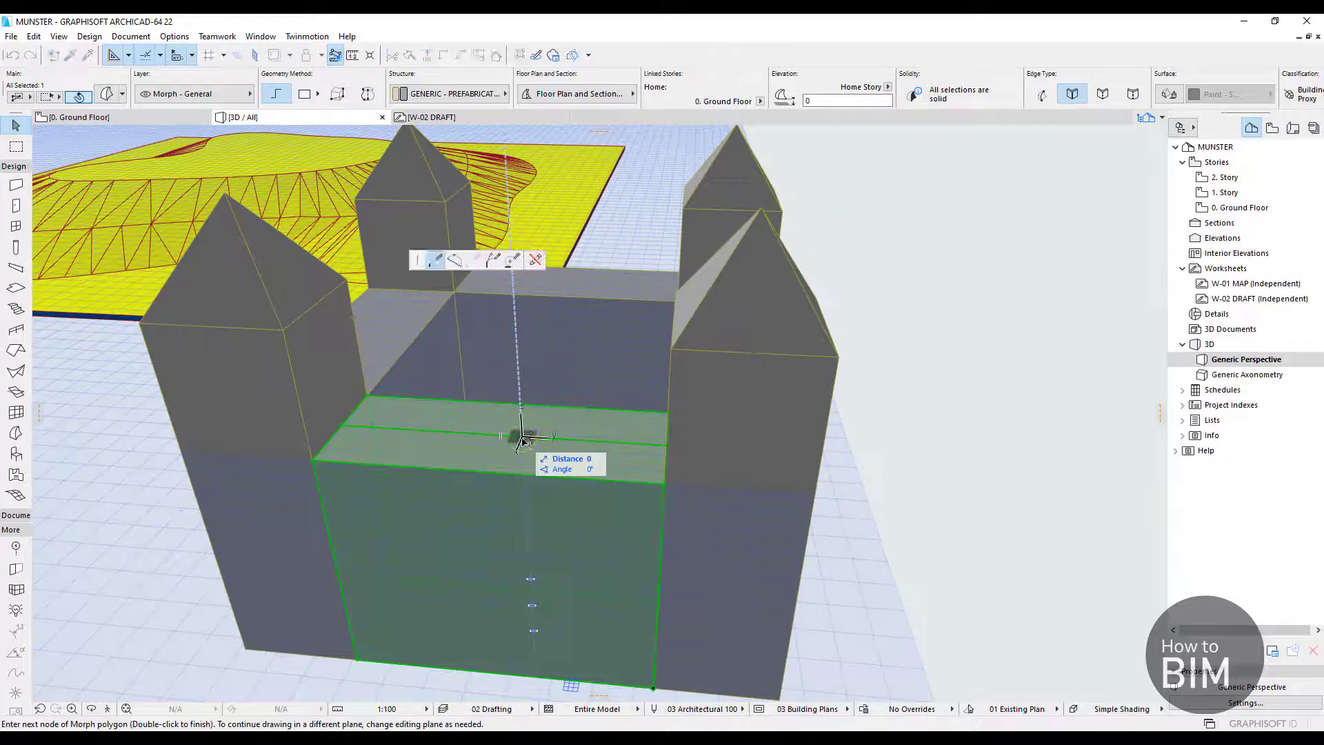
{"action": "left_click", "coordinate": [537, 260]}
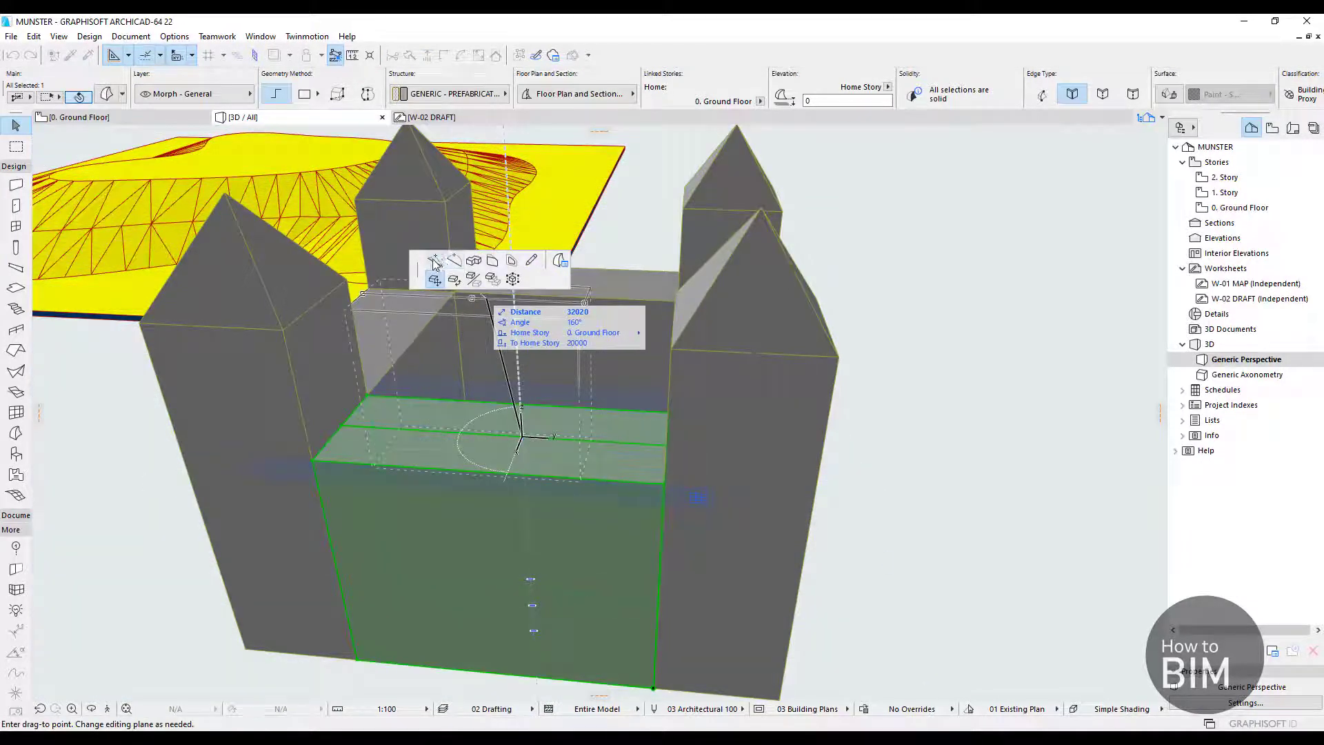
{"action": "left_click", "coordinate": [494, 261]}
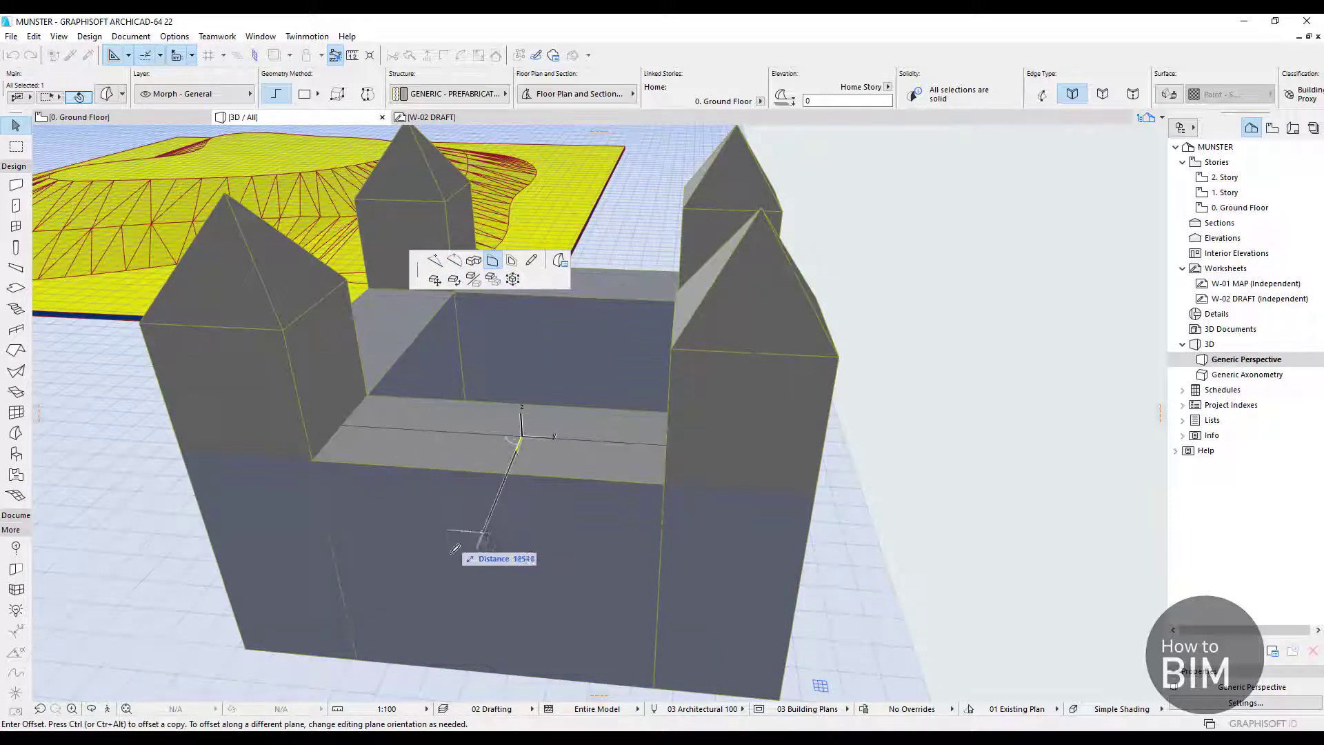
{"action": "left_click", "coordinate": [474, 262]}
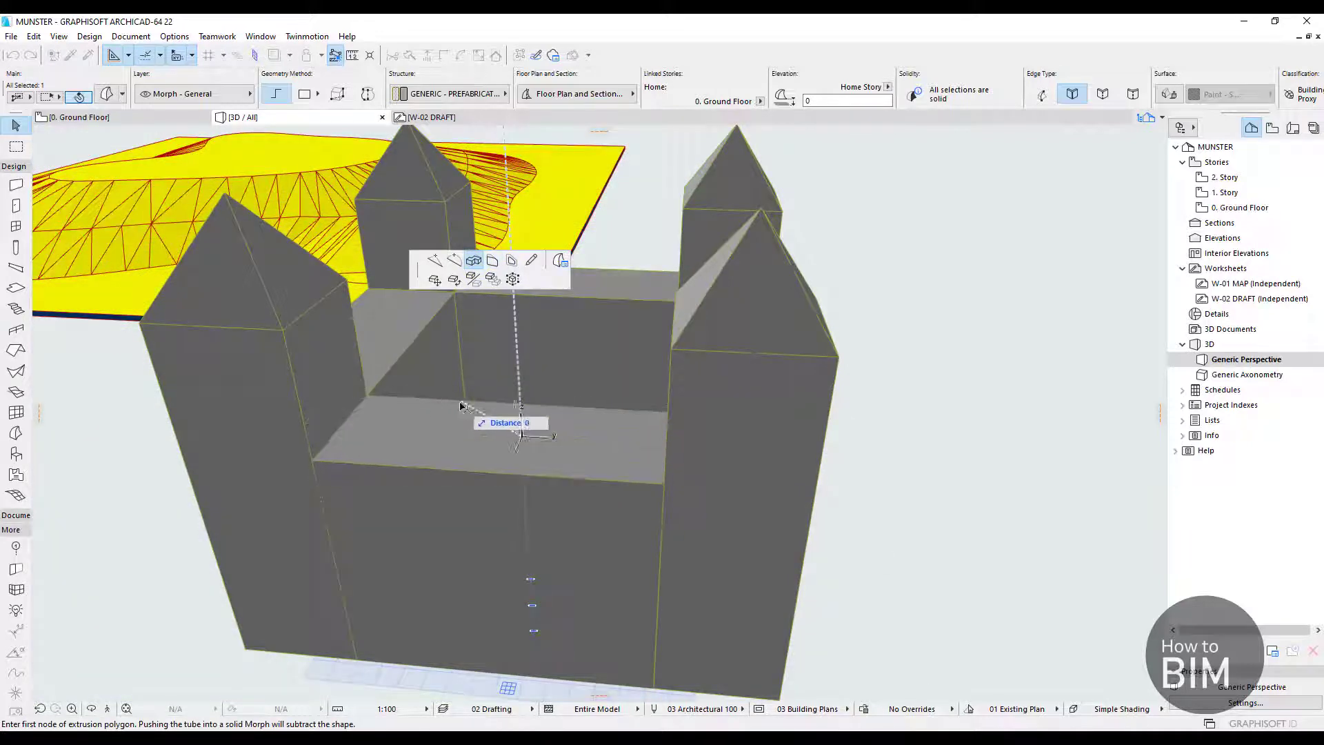
{"action": "key", "text": "Escape"}
Clear the wall selection and switch the Arrow tool to sub-element selection
{"action": "middle_click_drag", "start_coordinate": [559, 468], "coordinate": [417, 456]}
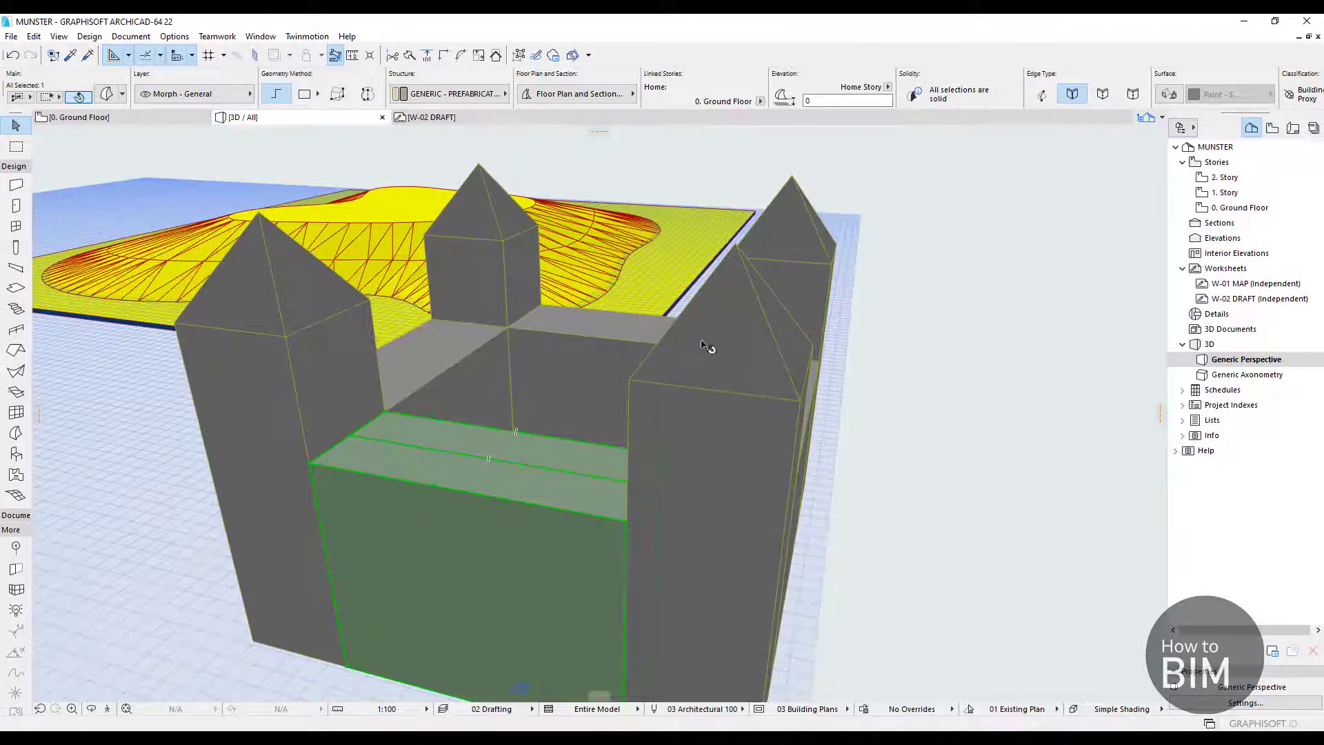
{"action": "middle_click_drag", "start_coordinate": [695, 425], "coordinate": [888, 377], "text": "shift"}
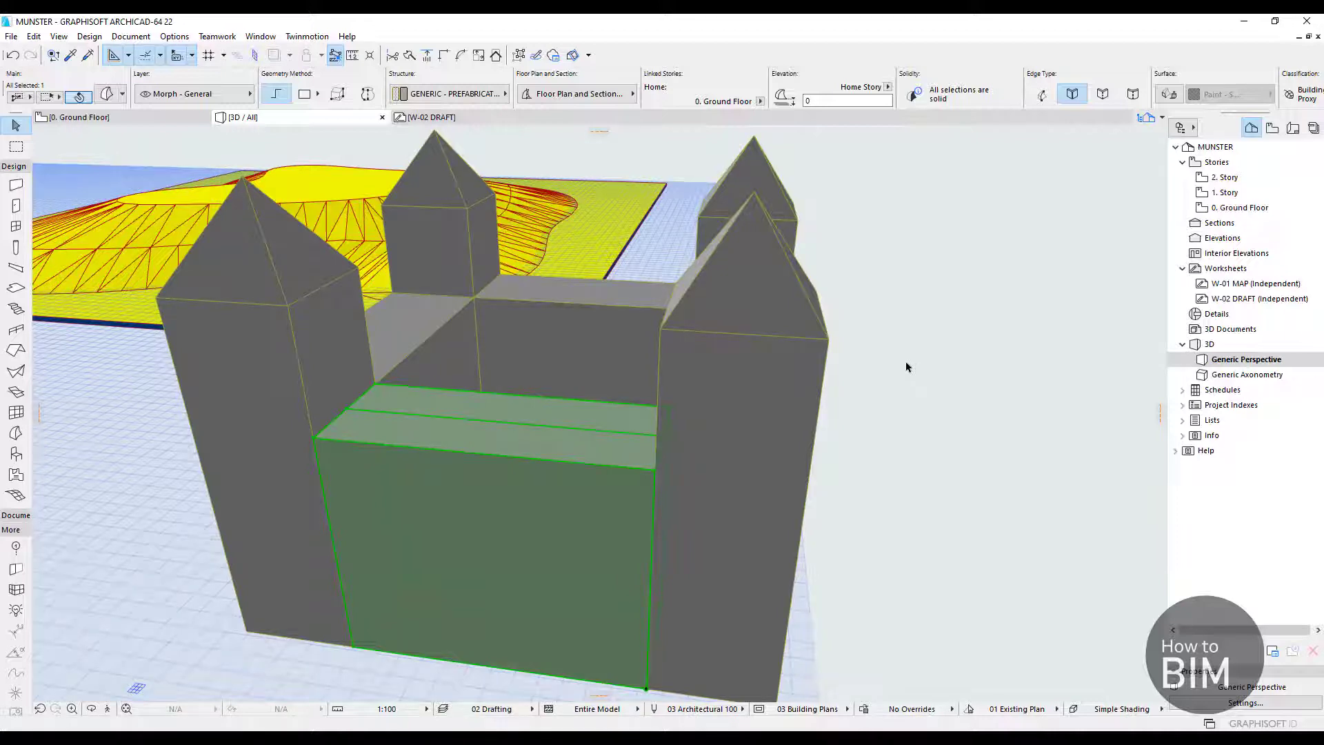
{"action": "left_click", "coordinate": [909, 296]}
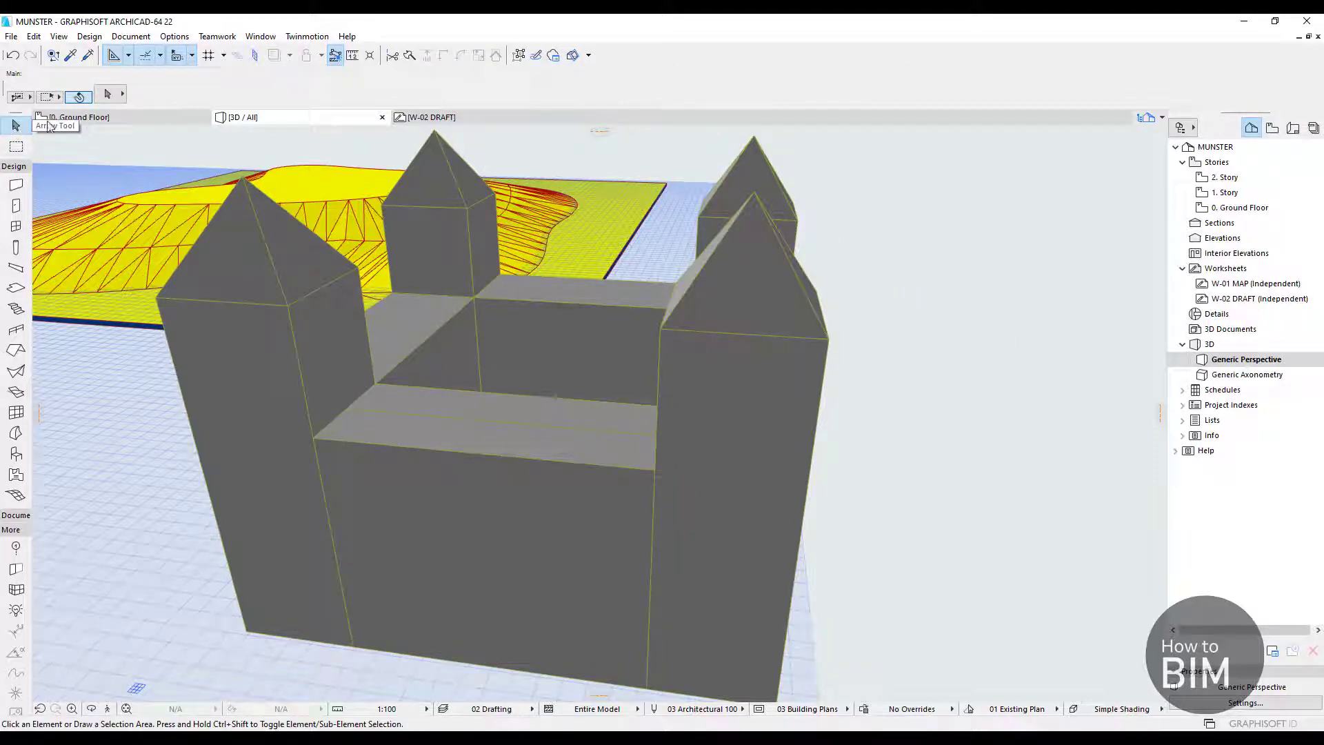
{"action": "left_click", "coordinate": [107, 96]}
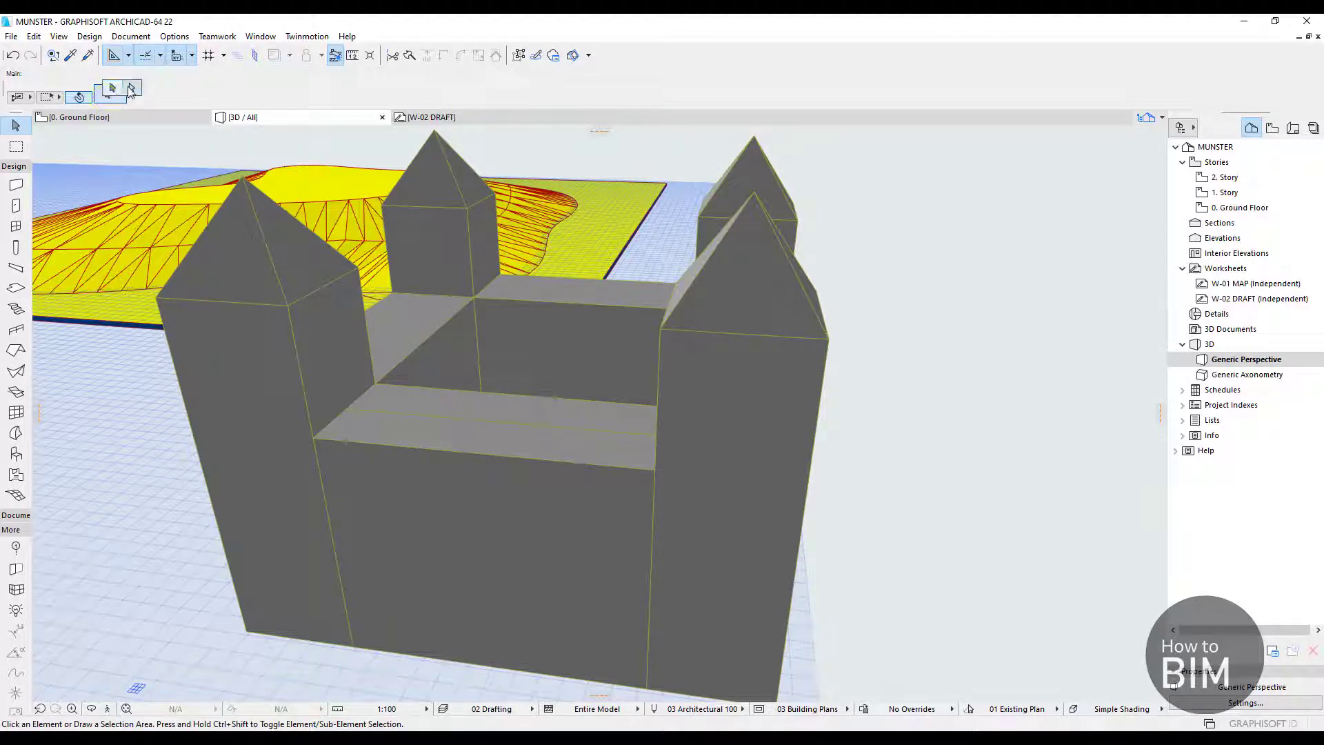
{"action": "left_click", "coordinate": [130, 89]}
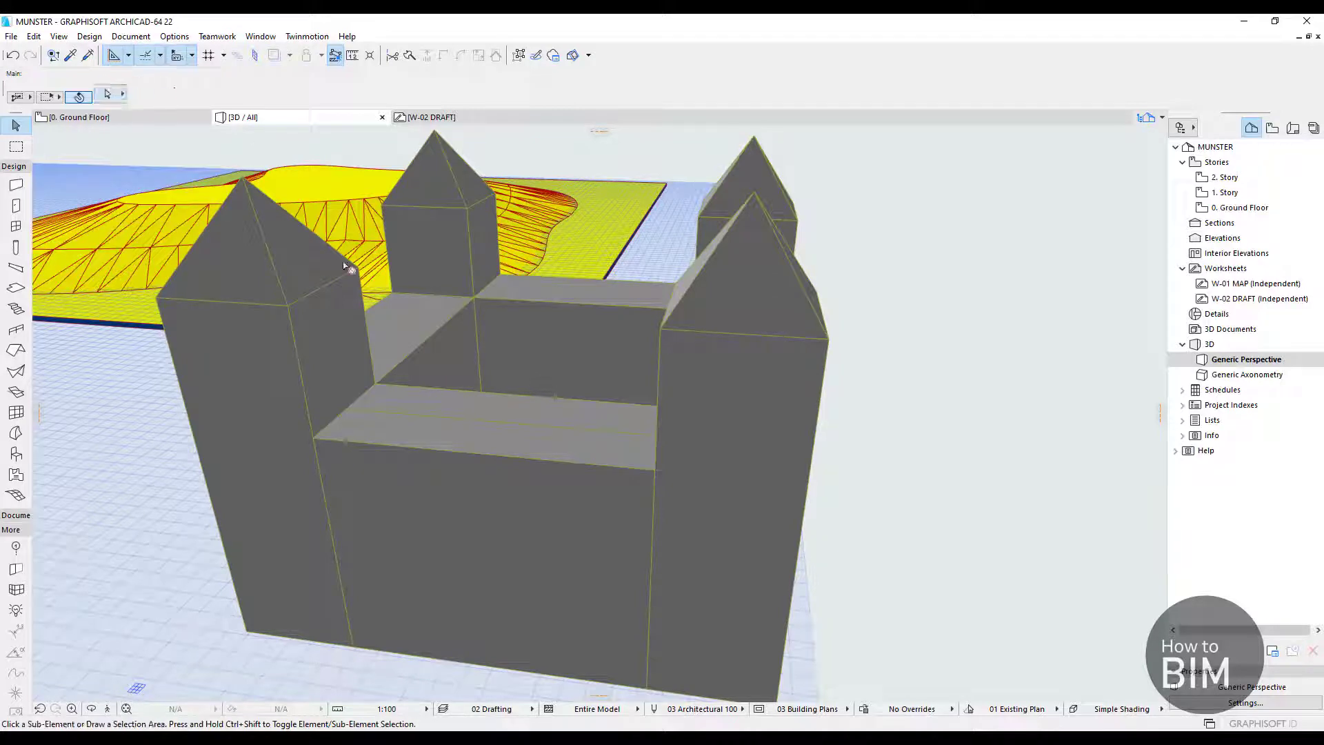
Select the split wall's sub-elements one at a time: middle line, outer face, outer top strip, vertical edge and outer top edge
{"action": "left_click", "coordinate": [433, 415]}
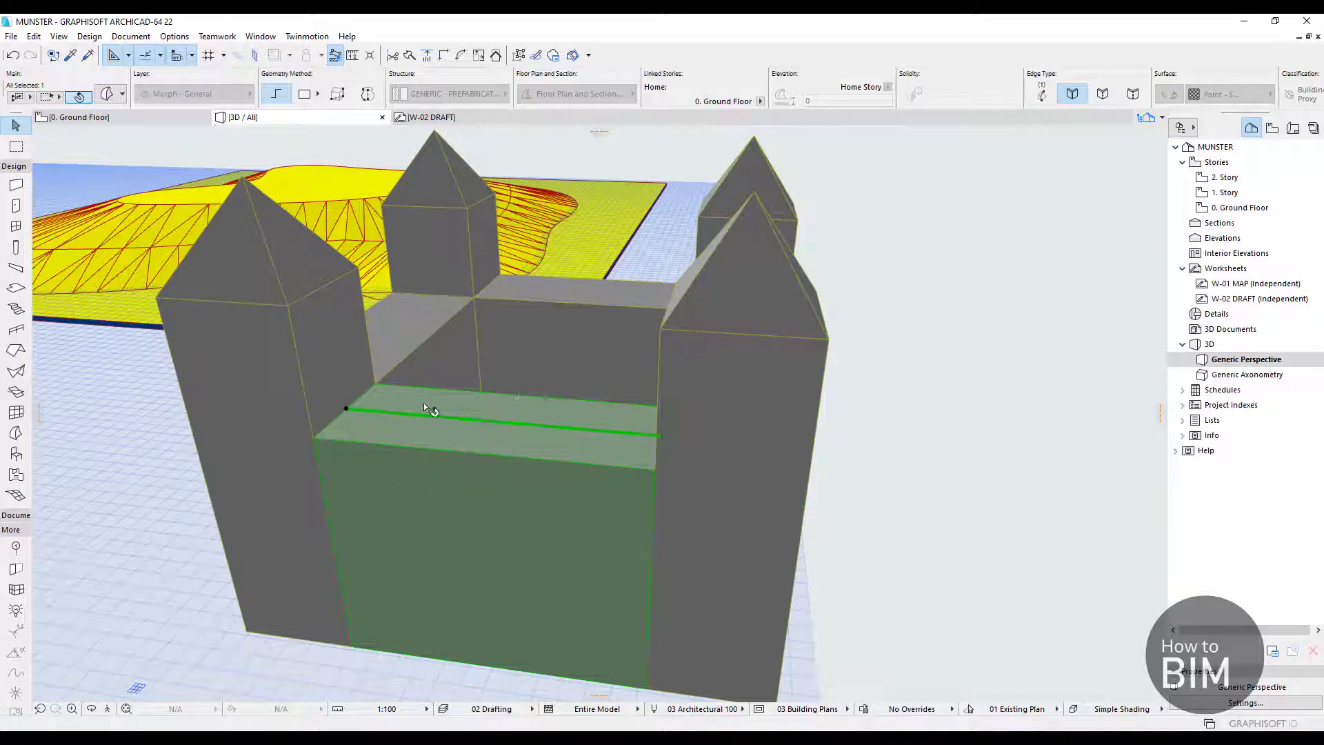
{"action": "left_click", "coordinate": [457, 543]}
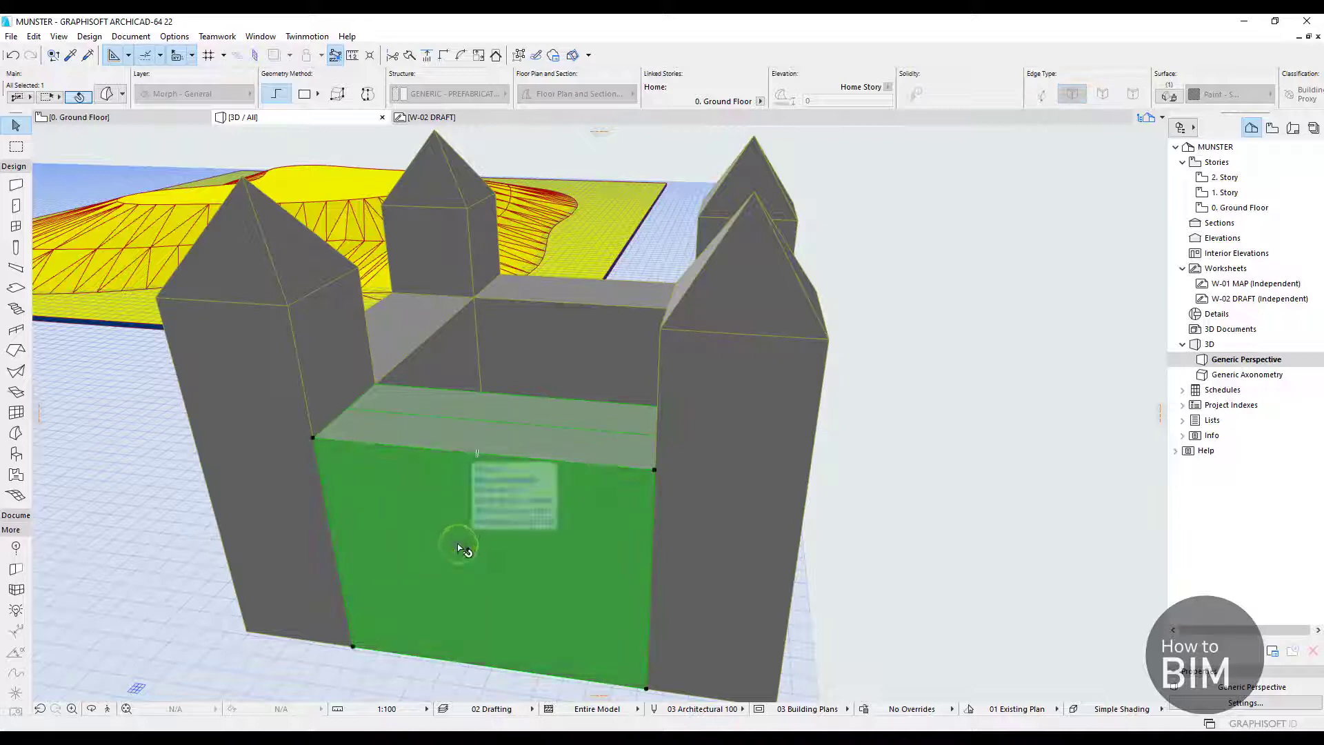
{"action": "left_click", "coordinate": [527, 440], "text": "ctrl+shift"}
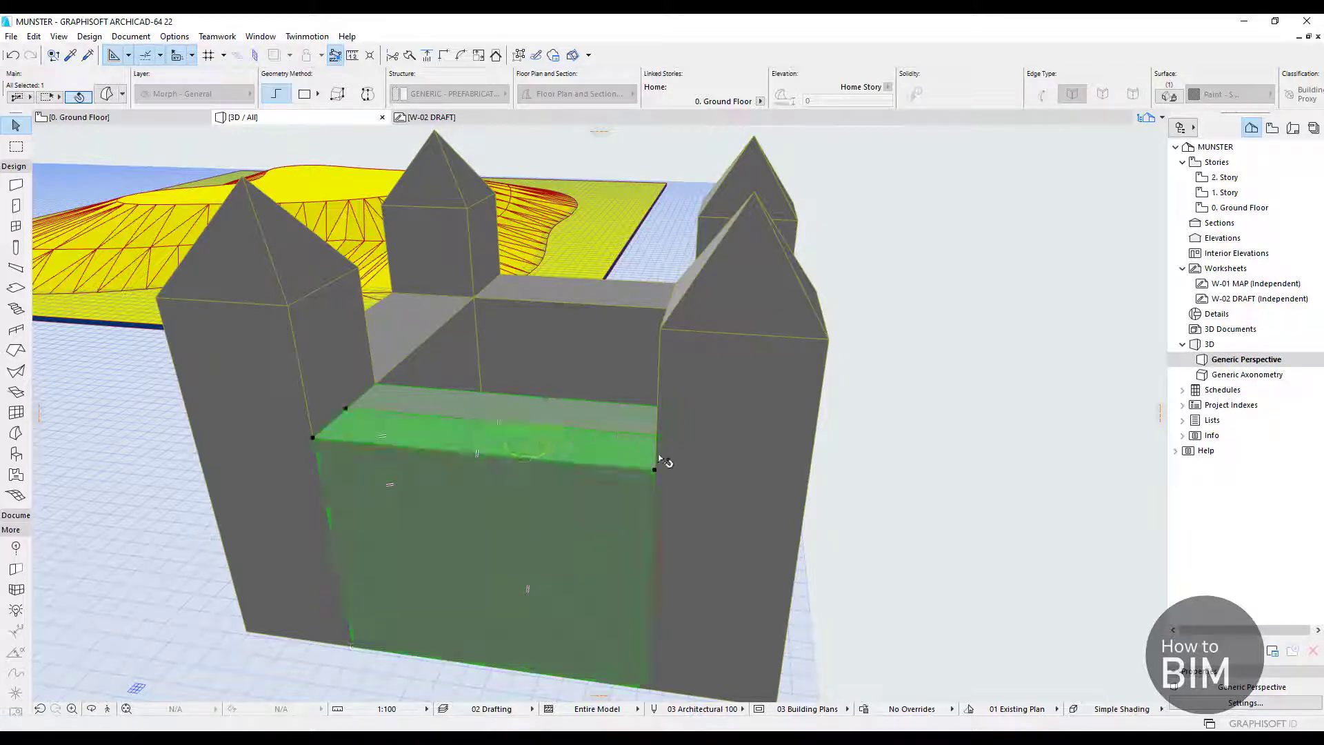
{"action": "left_click", "coordinate": [659, 521], "text": "ctrl+shift"}
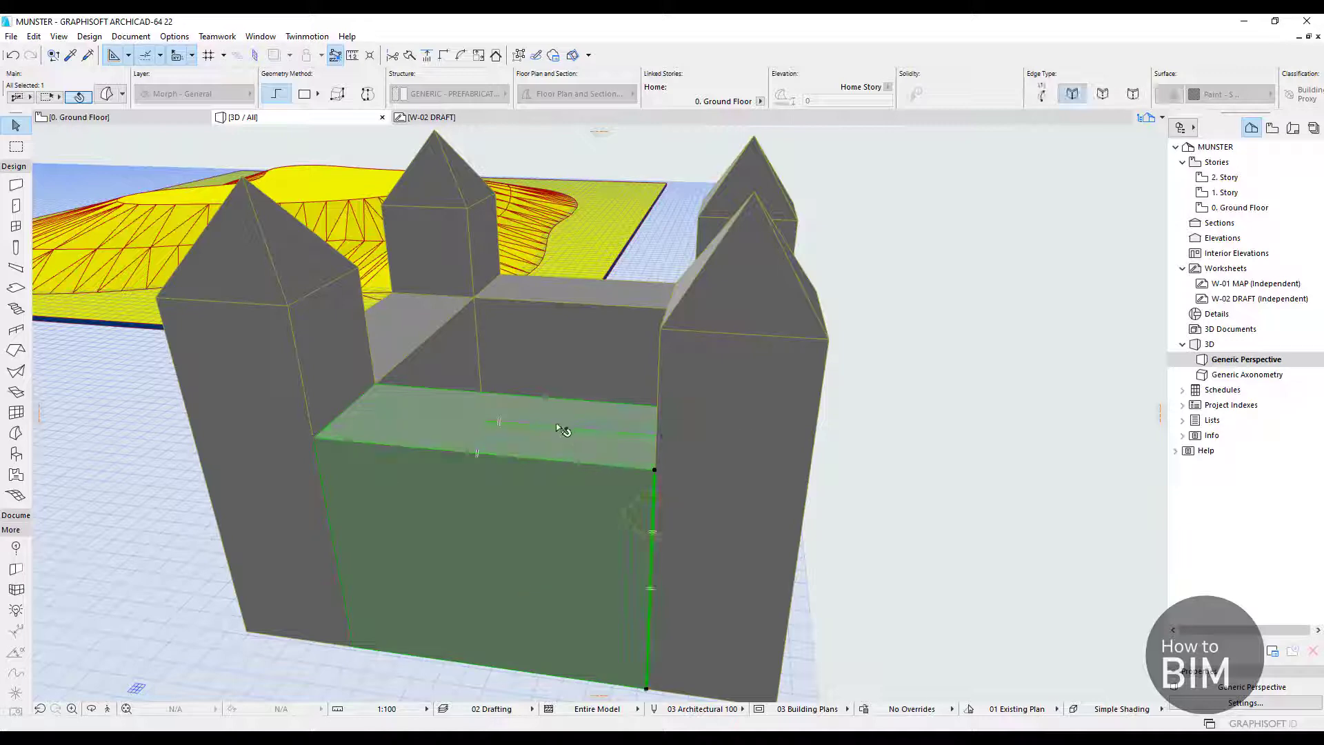
{"action": "left_click", "coordinate": [314, 438], "text": "ctrl+shift"}
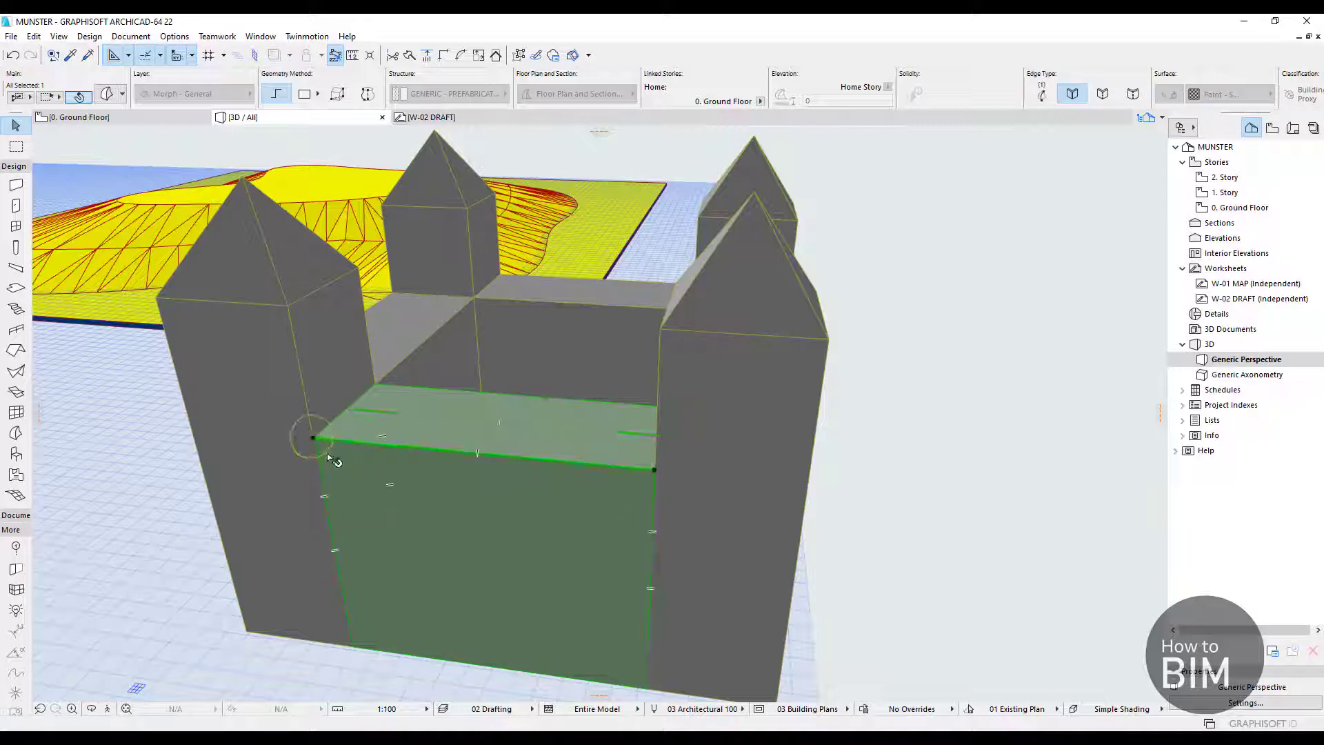
Switch the Arrow tool to whole-element selection and back to sub-element selection, with the middle line deselected
{"action": "left_click", "coordinate": [419, 416], "text": "ctrl+shift"}
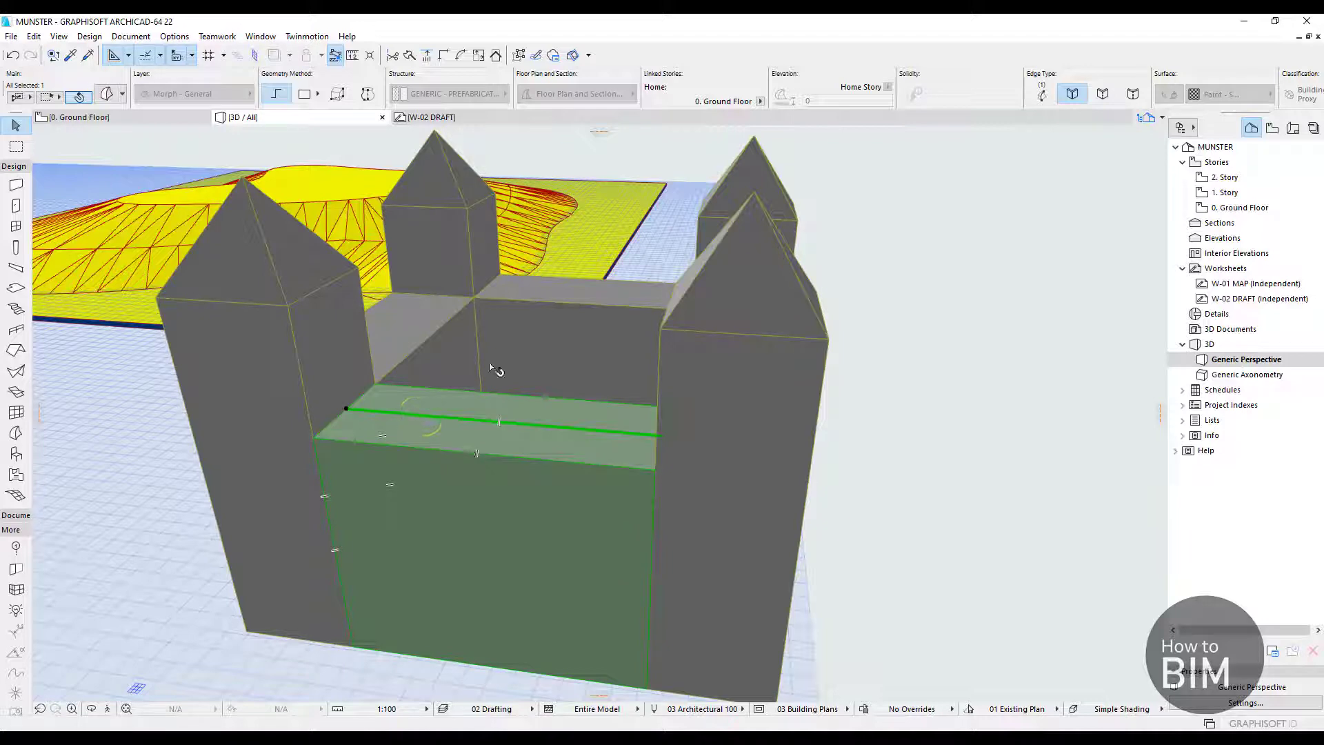
{"action": "left_click", "coordinate": [958, 338]}
{"action": "left_click", "coordinate": [122, 98]}
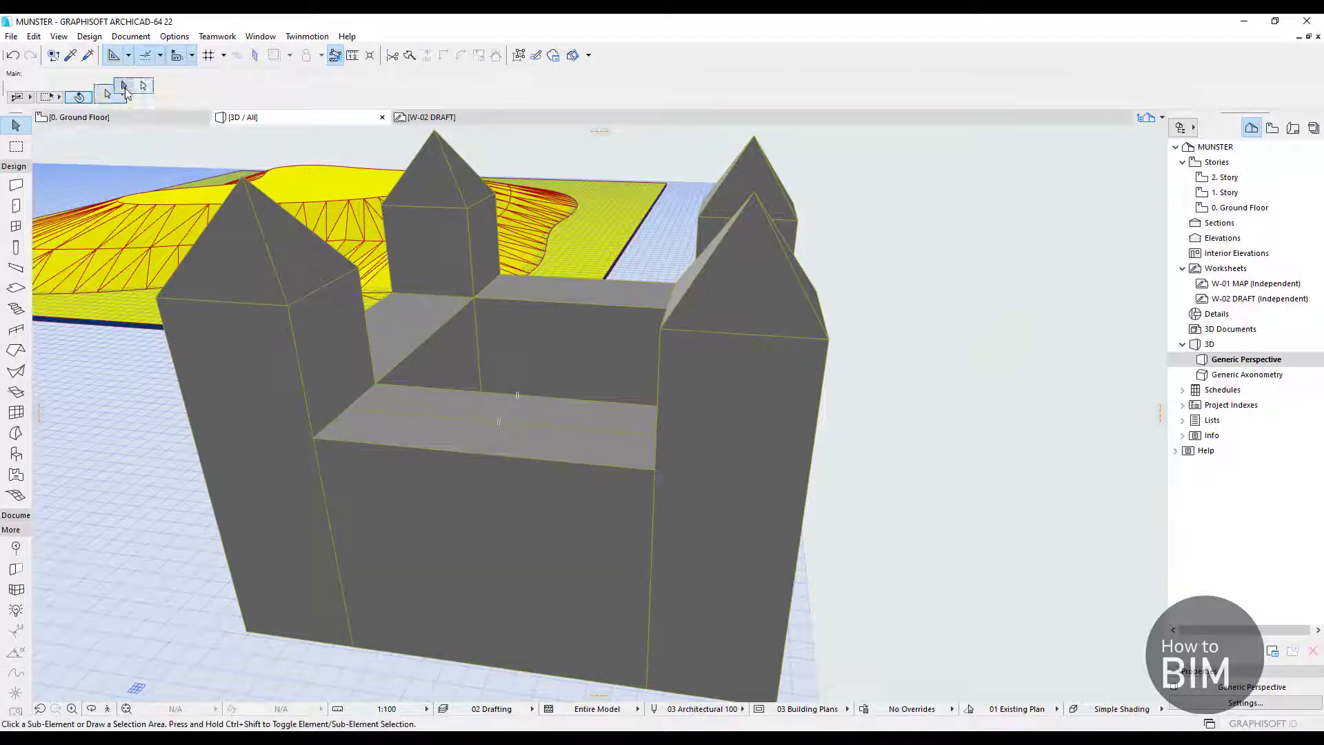
{"action": "left_click", "coordinate": [124, 85]}
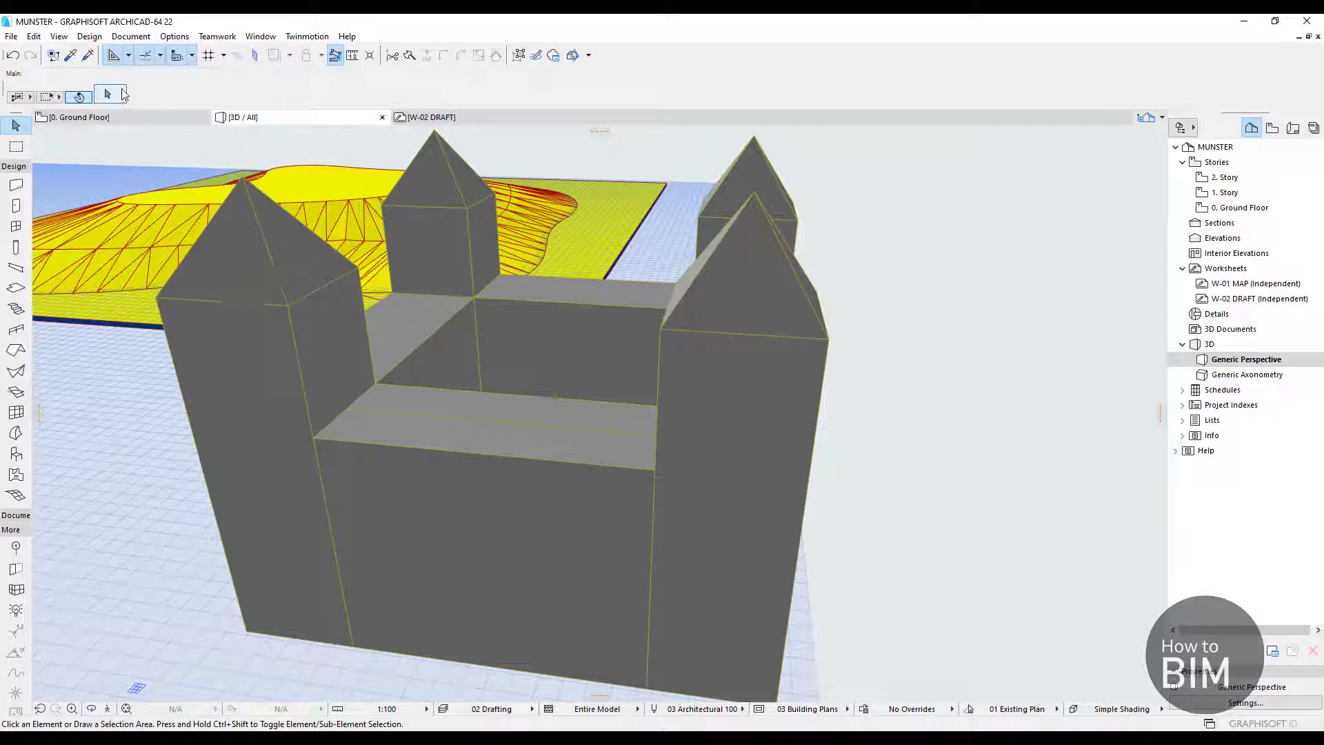
{"action": "key", "text": "ctrl+shift"}
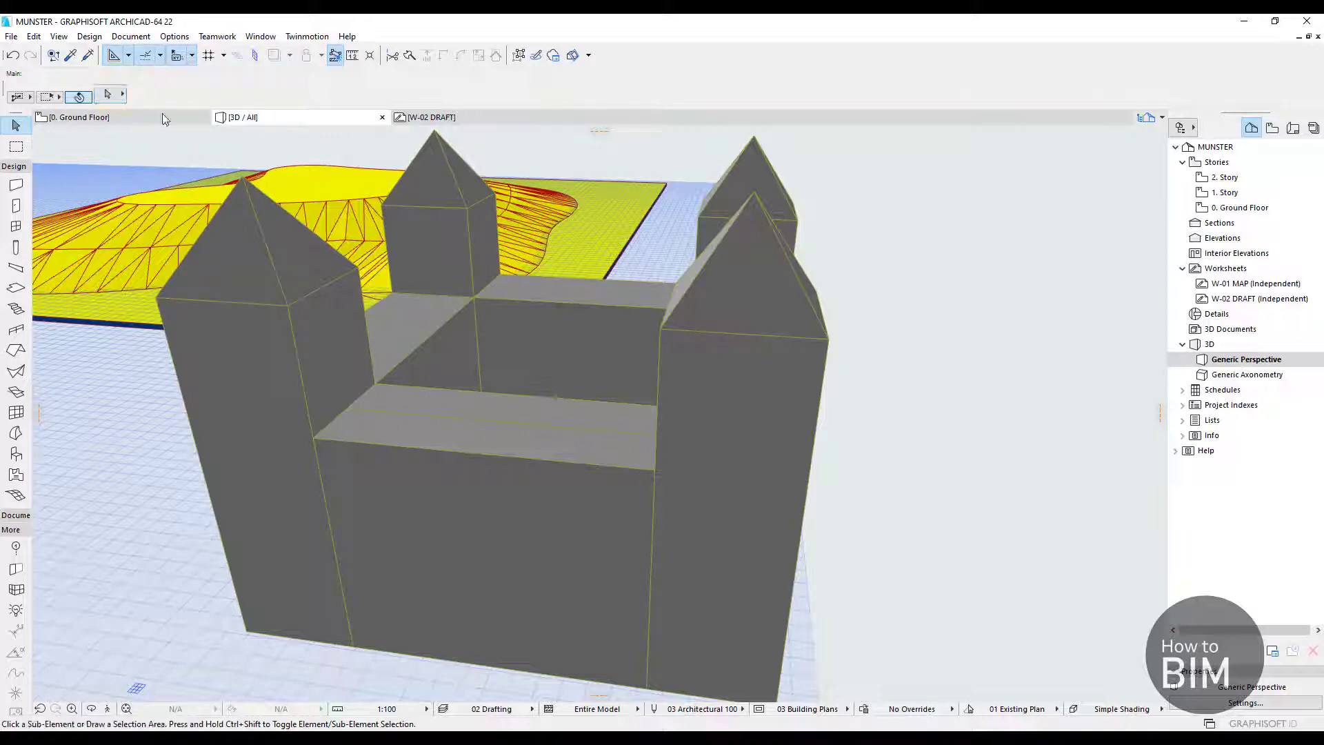
Raise the middle line of the split wall's top face vertically by 5000 to form a gabled ridge
{"action": "left_click", "coordinate": [402, 421]}
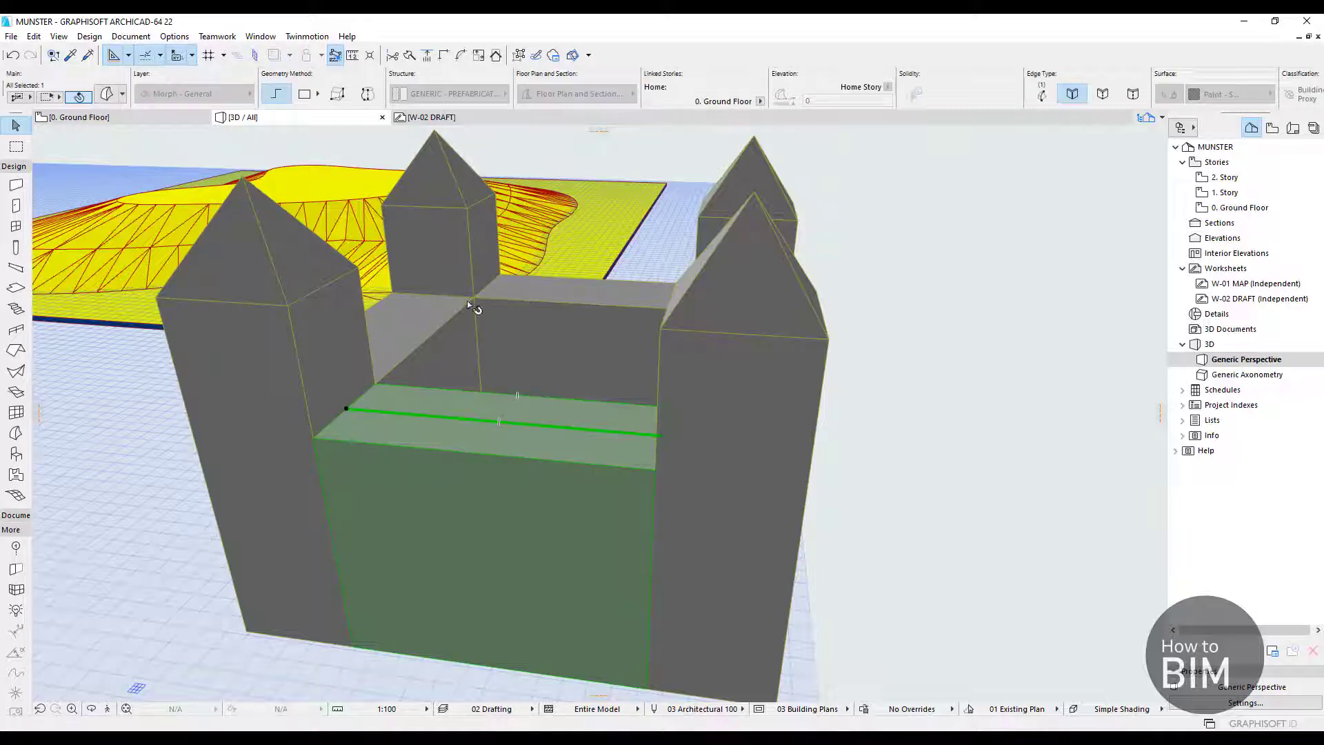
{"action": "scroll", "coordinate": [404, 391], "scroll_direction": "up", "scroll_amount": 1}
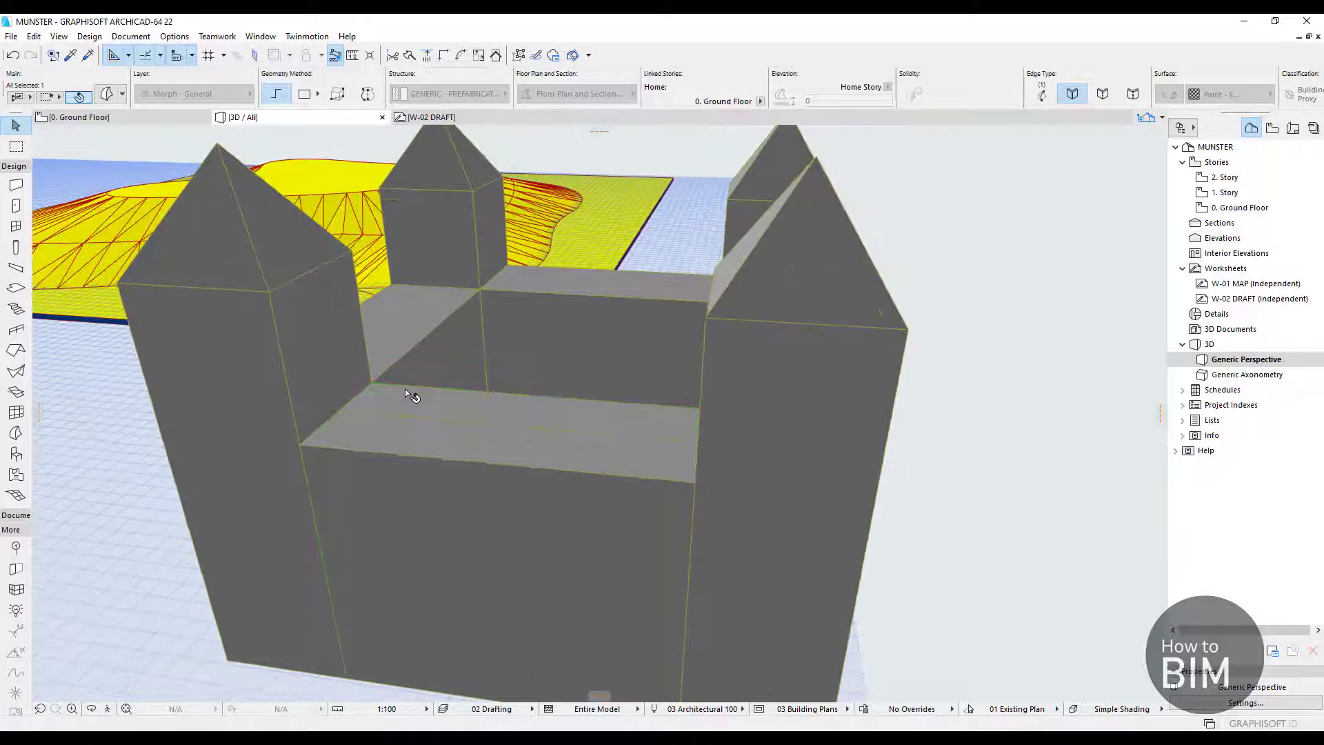
{"action": "middle_click_drag", "start_coordinate": [404, 389], "coordinate": [399, 469], "text": "shift"}
{"action": "scroll", "coordinate": [411, 340], "scroll_direction": "up", "scroll_amount": 3}
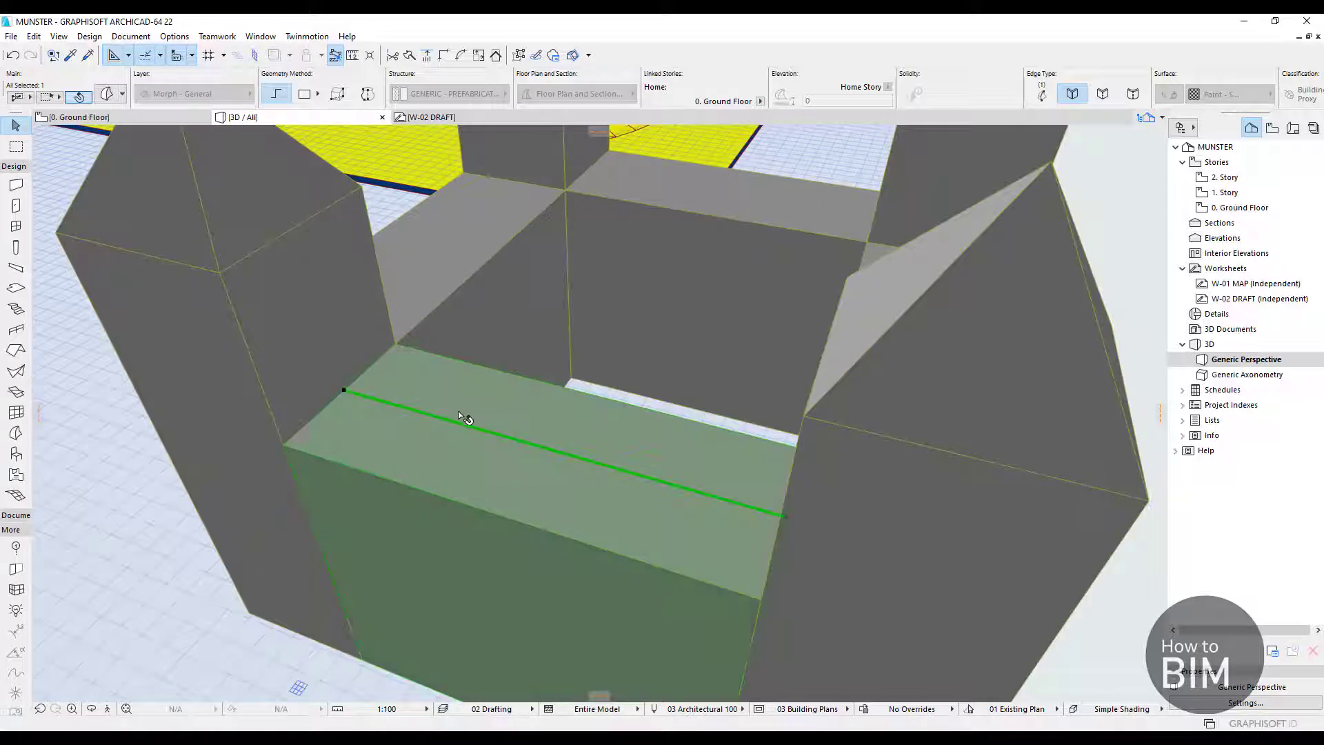
{"action": "left_click", "coordinate": [391, 400]}
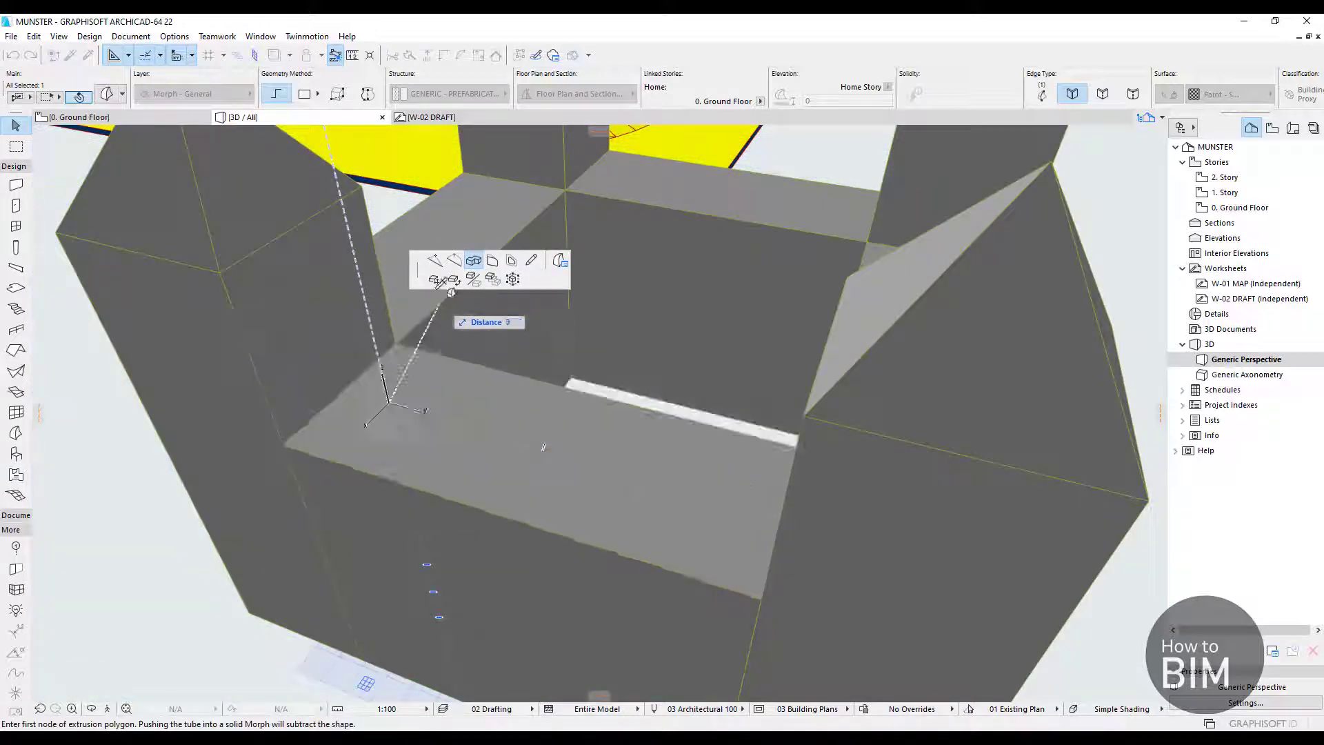
{"action": "left_click", "coordinate": [494, 266]}
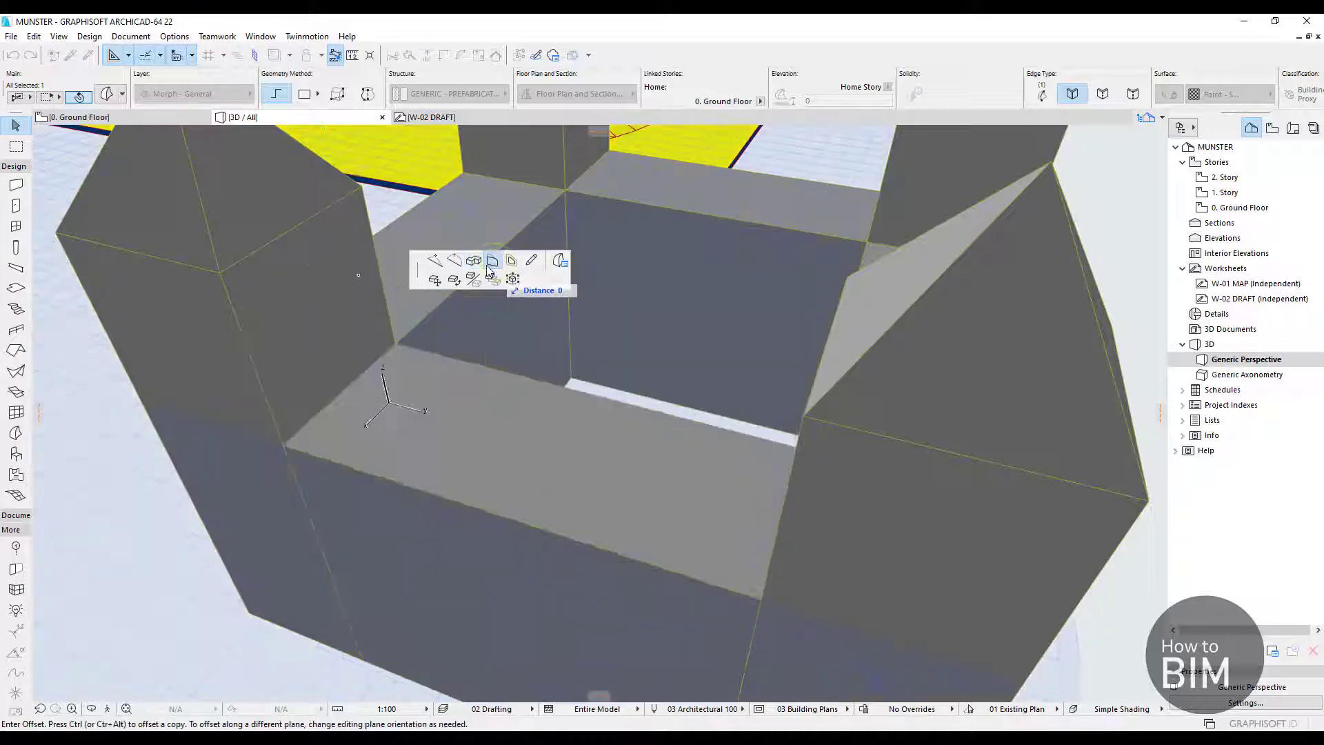
{"action": "left_click", "coordinate": [438, 284]}
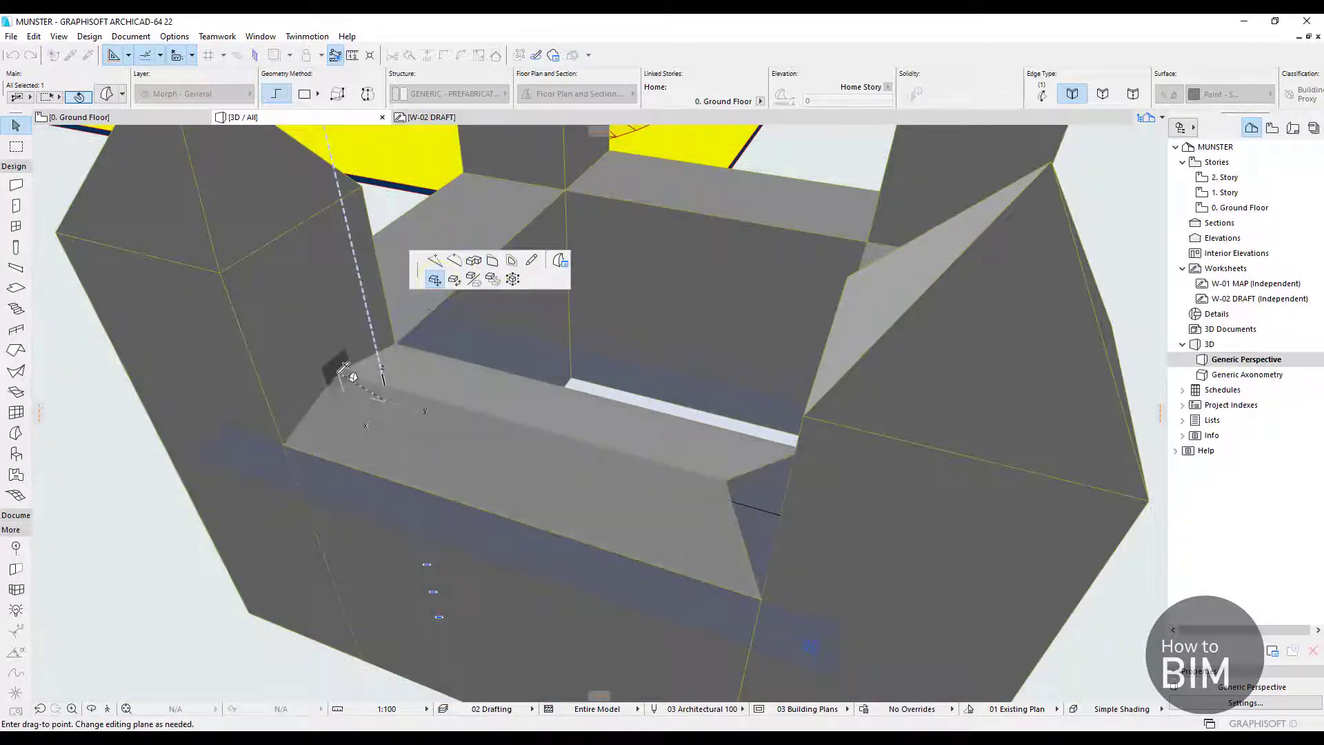
{"action": "middle_click_drag", "start_coordinate": [349, 376], "coordinate": [204, 384]}
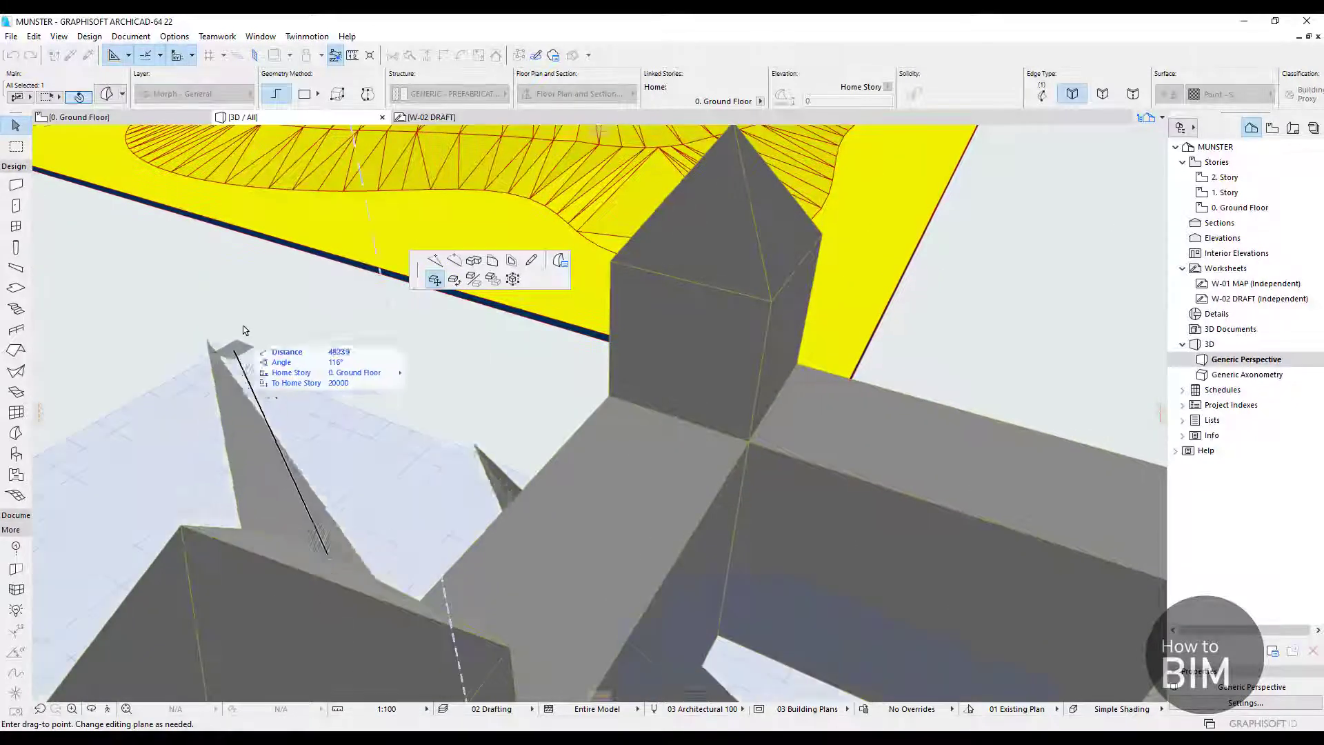
{"action": "scroll", "coordinate": [251, 325], "scroll_direction": "down", "scroll_amount": 2}
{"action": "scroll", "coordinate": [250, 325], "scroll_direction": "down", "scroll_amount": 1}
{"action": "middle_click_drag", "start_coordinate": [376, 569], "coordinate": [317, 198]}
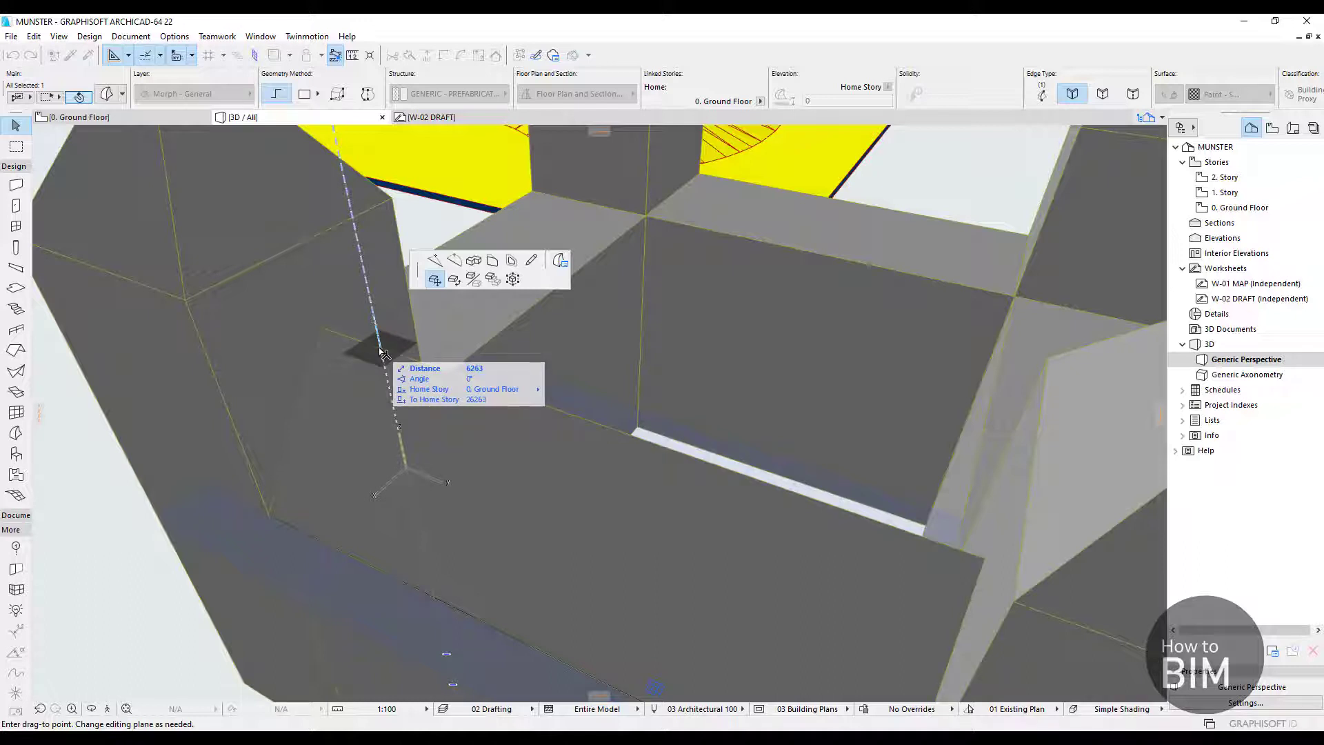
{"action": "type", "text": "5000"}
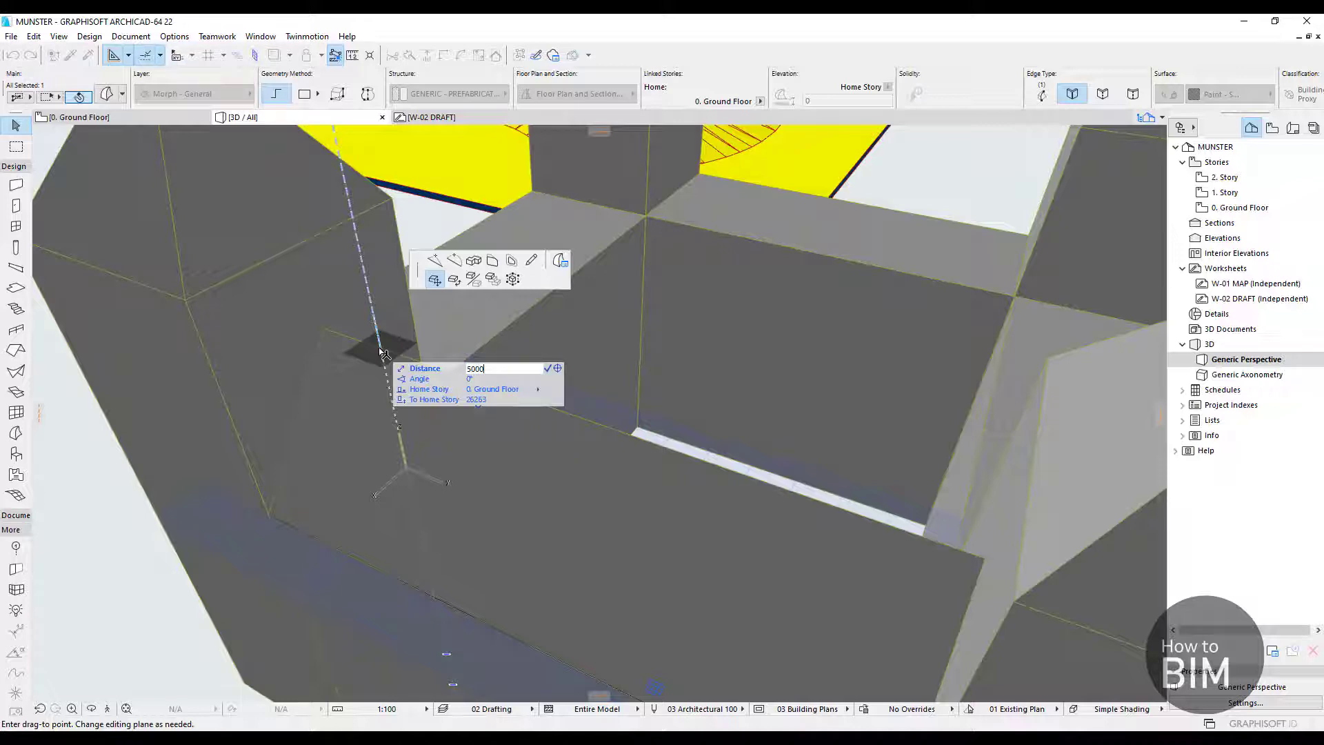
{"action": "key", "text": "Return"}
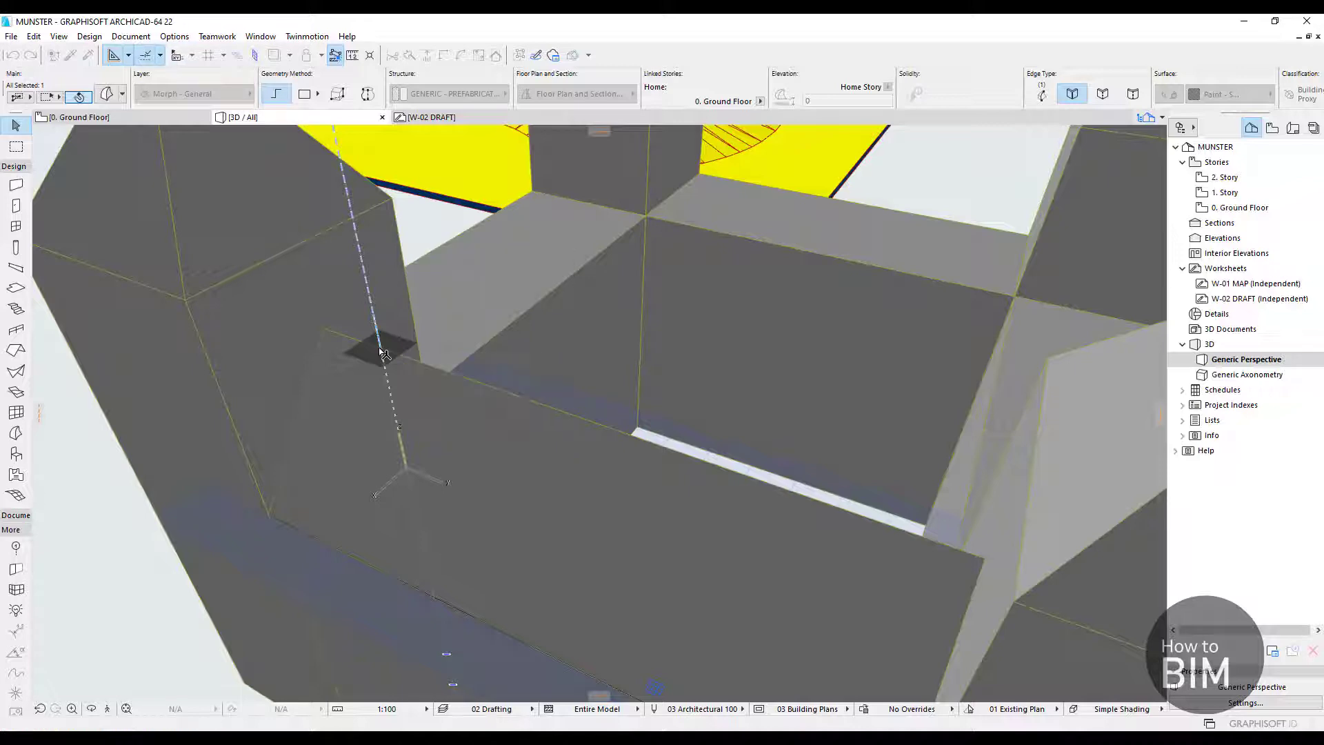
Clear the selection and examine the gabled wall and the flat-topped walls from around the castle
{"action": "middle_click_drag", "start_coordinate": [464, 469], "coordinate": [785, 433], "text": "shift"}
{"action": "scroll", "coordinate": [549, 381], "scroll_direction": "down", "scroll_amount": 5}
{"action": "left_click", "coordinate": [784, 433]}
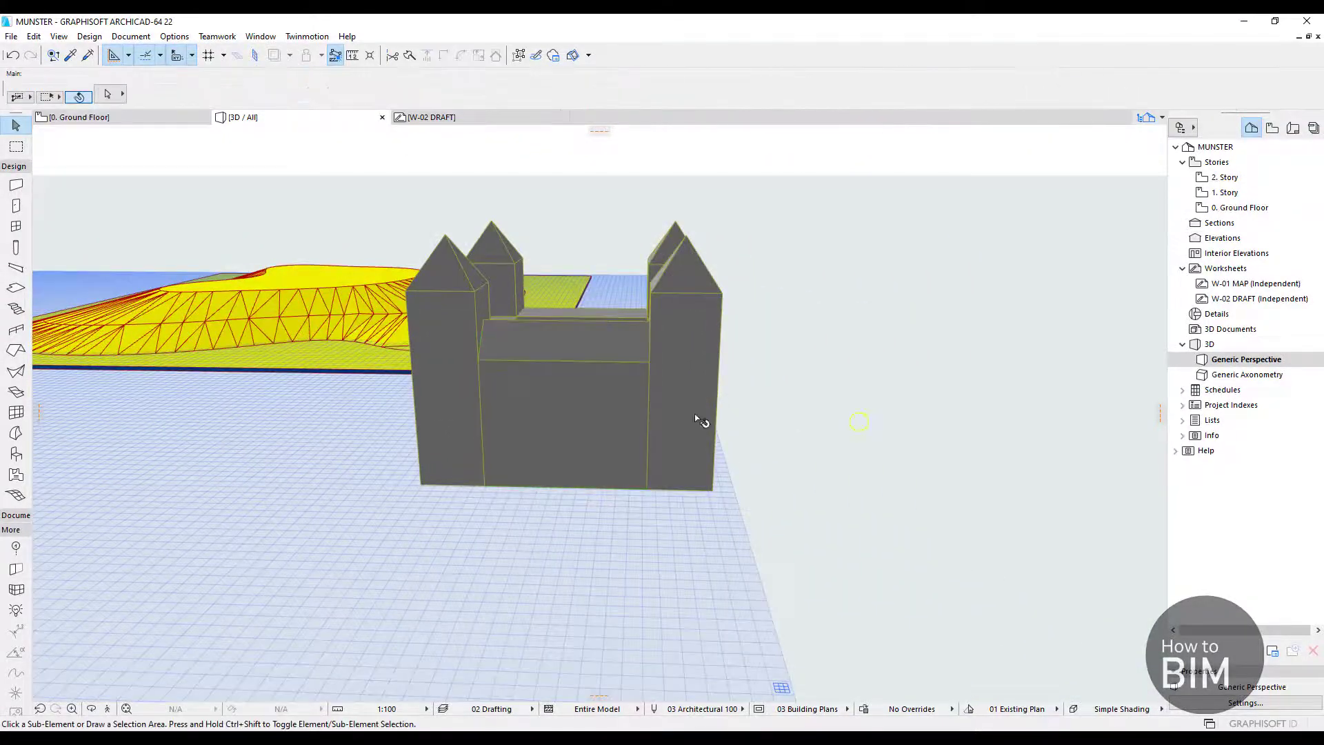
{"action": "middle_click_drag", "start_coordinate": [615, 414], "coordinate": [470, 462], "text": "shift"}
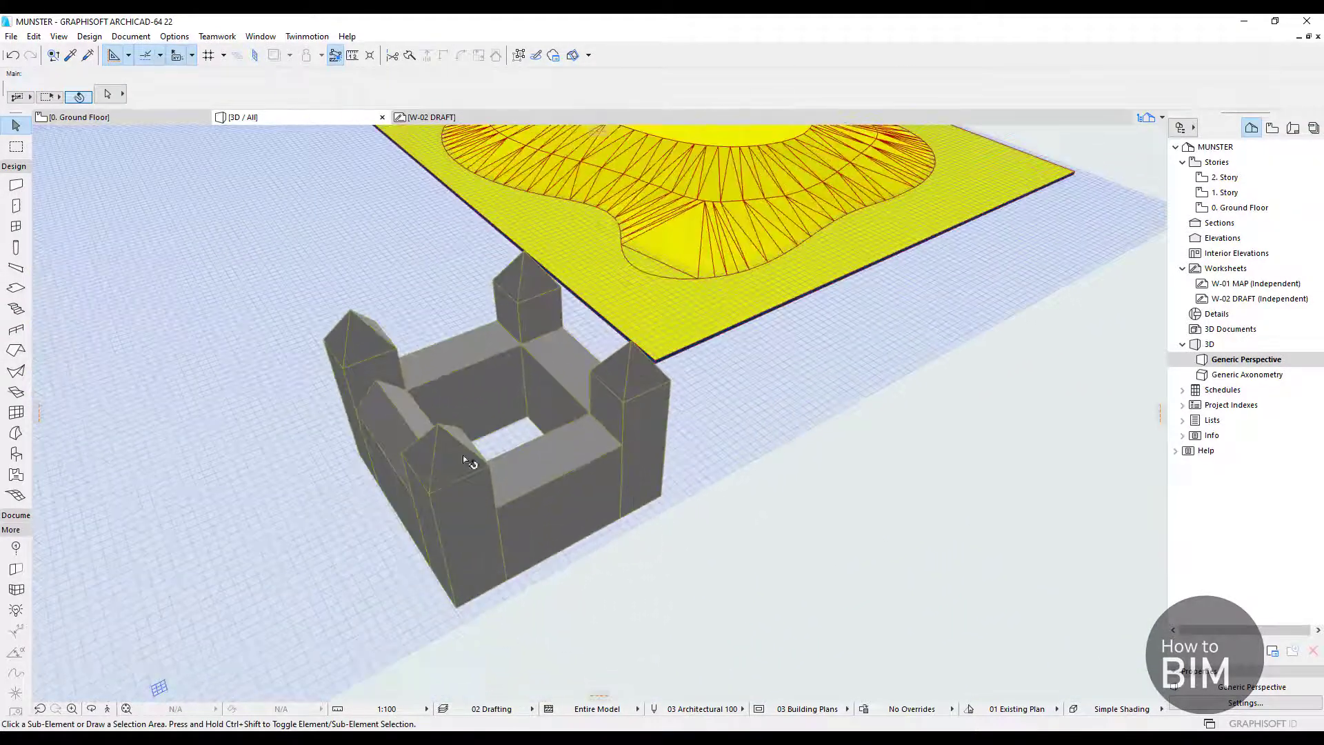
{"action": "left_click", "coordinate": [576, 380]}
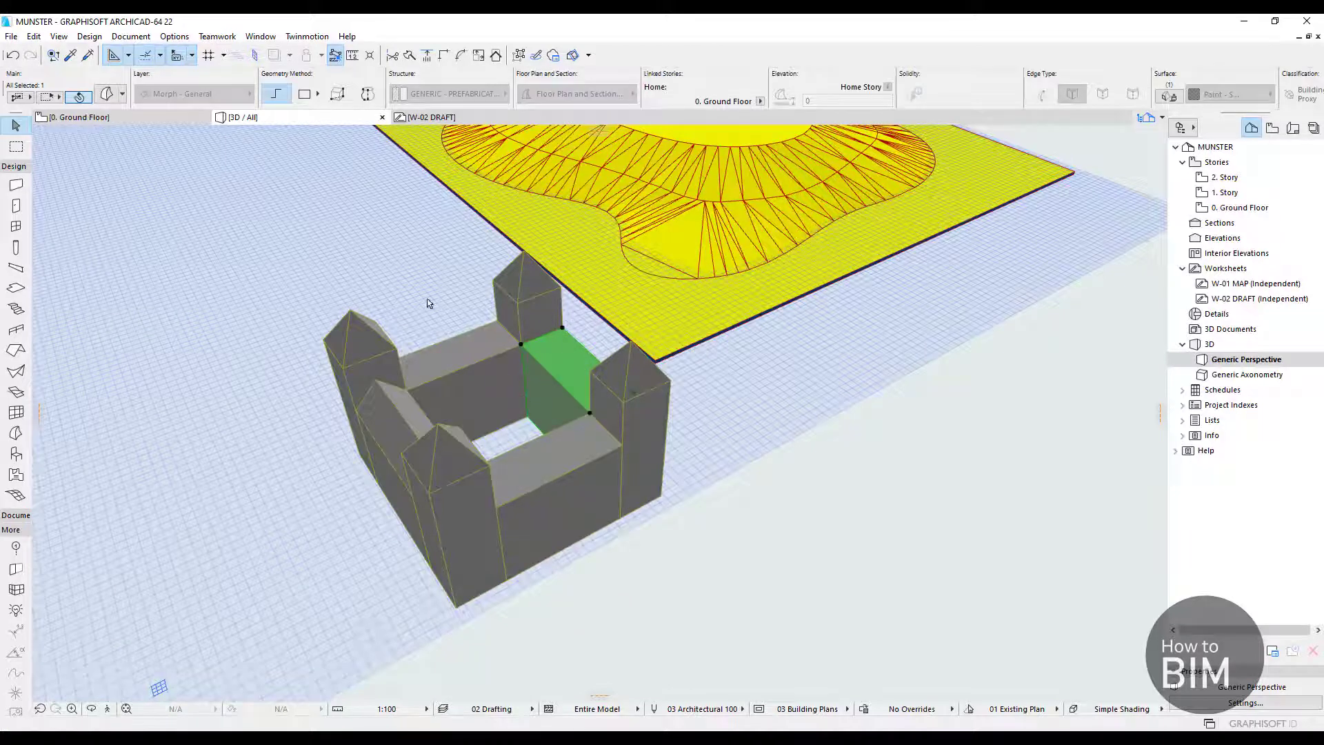
{"action": "left_click", "coordinate": [774, 578]}
{"action": "scroll", "coordinate": [533, 317], "scroll_direction": "up", "scroll_amount": 5}
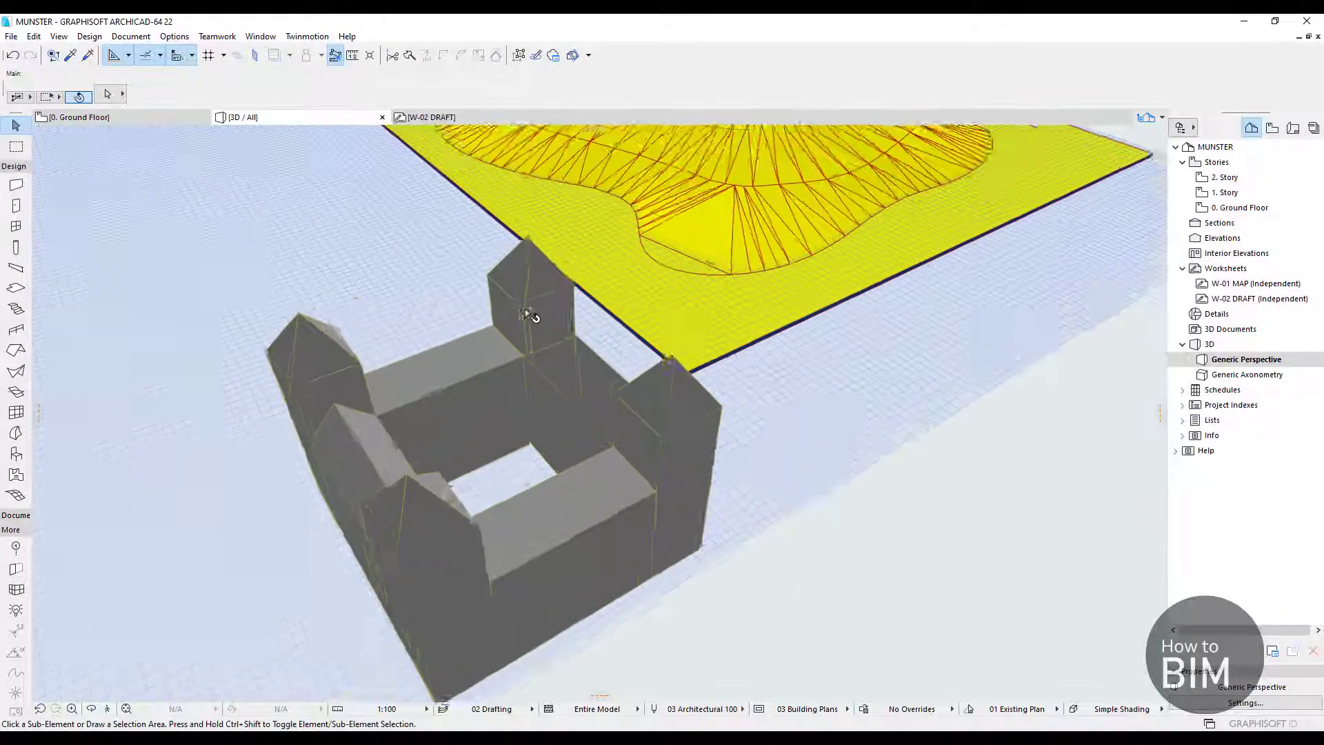
{"action": "middle_click_drag", "start_coordinate": [582, 431], "coordinate": [238, 330], "text": "shift"}
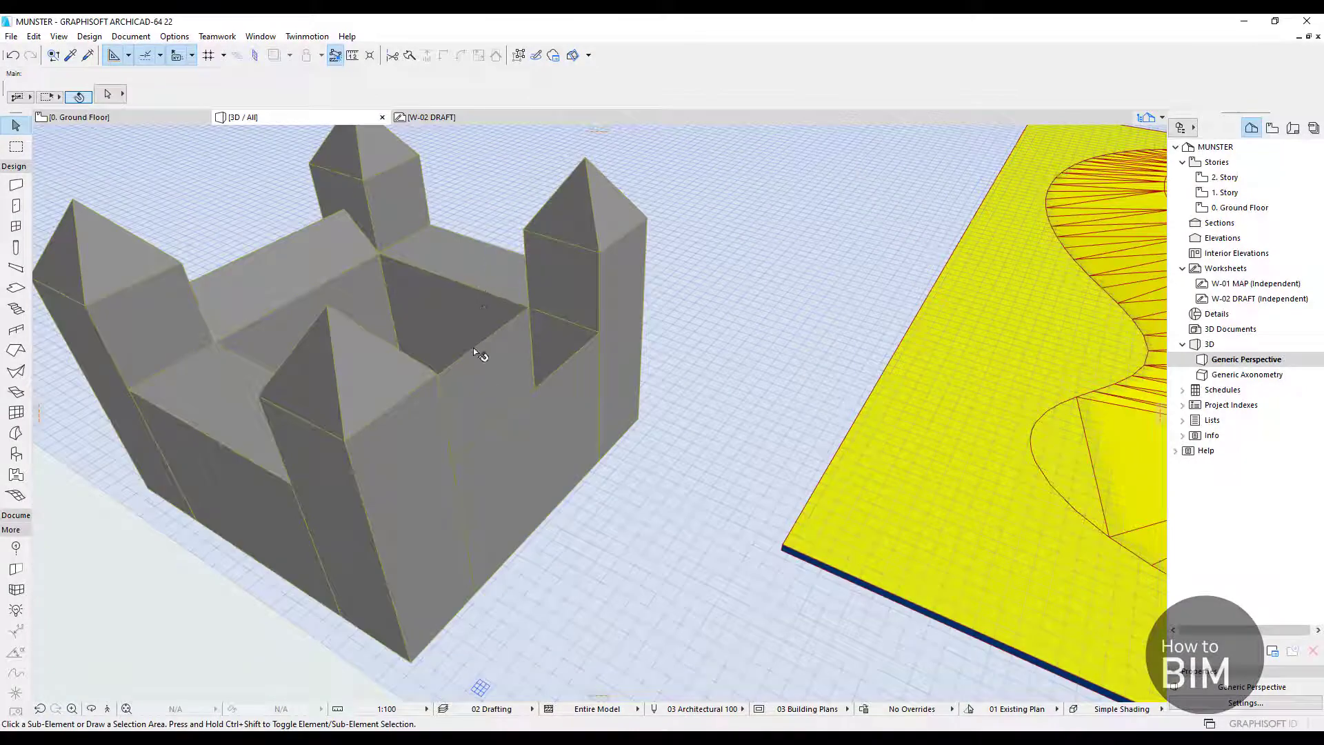
{"action": "middle_click_drag", "start_coordinate": [480, 354], "coordinate": [535, 354], "text": "shift"}
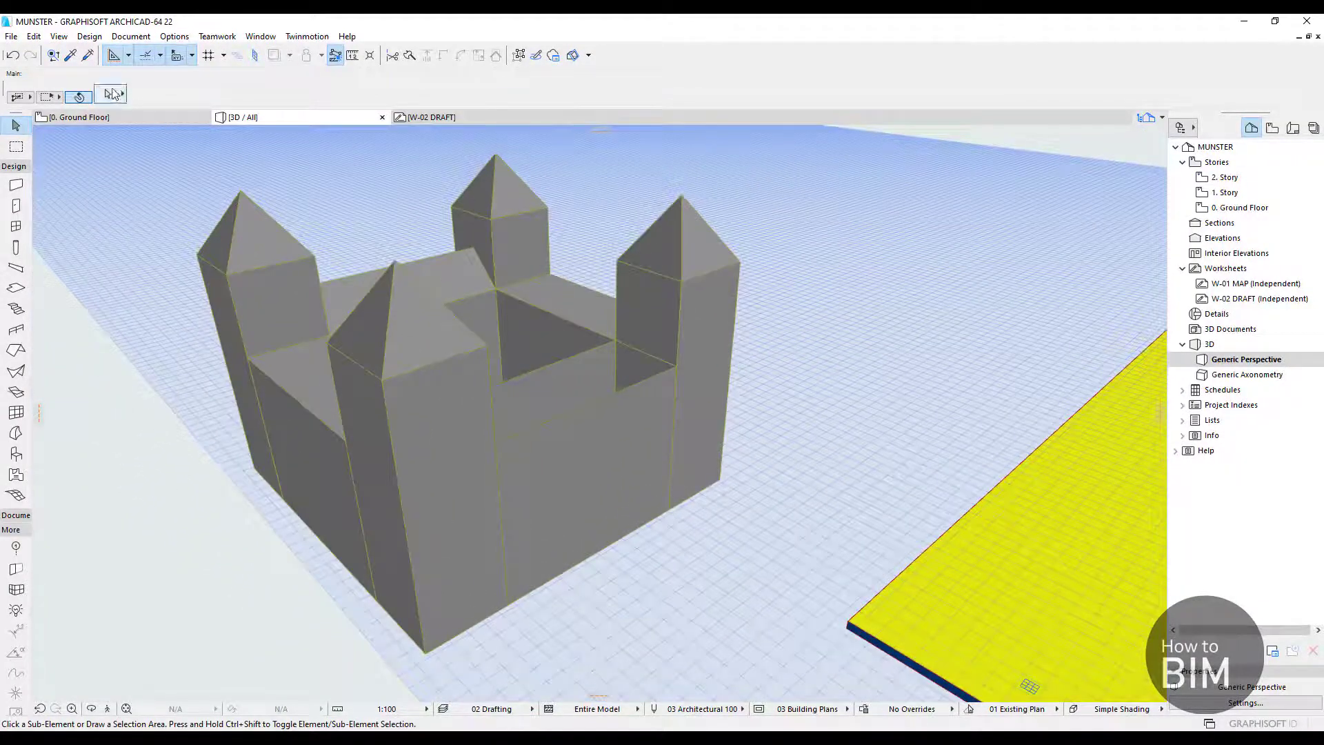
Switch to whole-element selection and delete the three flat-topped walls, keeping only the gabled wall
{"action": "left_click", "coordinate": [120, 95]}
{"action": "left_click", "coordinate": [119, 87]}
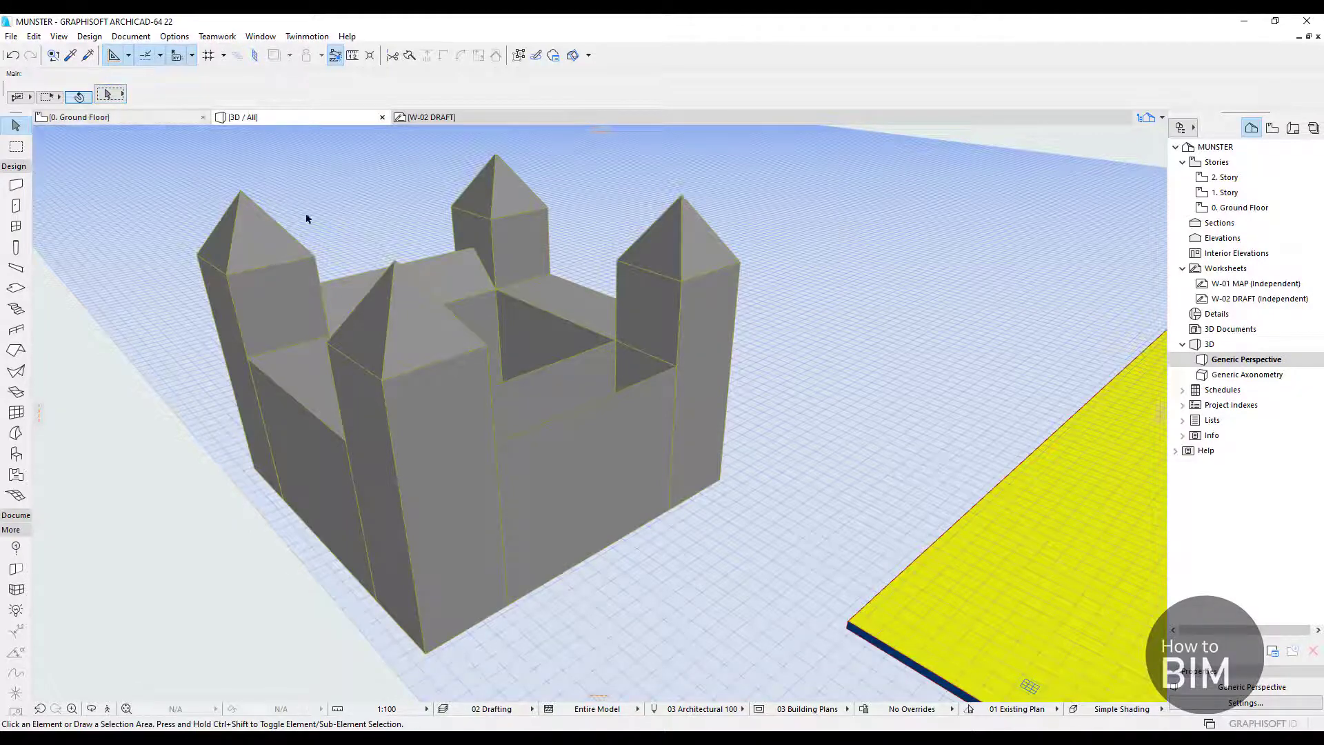
{"action": "middle_click_drag", "start_coordinate": [683, 476], "coordinate": [562, 483], "text": "shift"}
{"action": "left_click", "coordinate": [552, 471]}
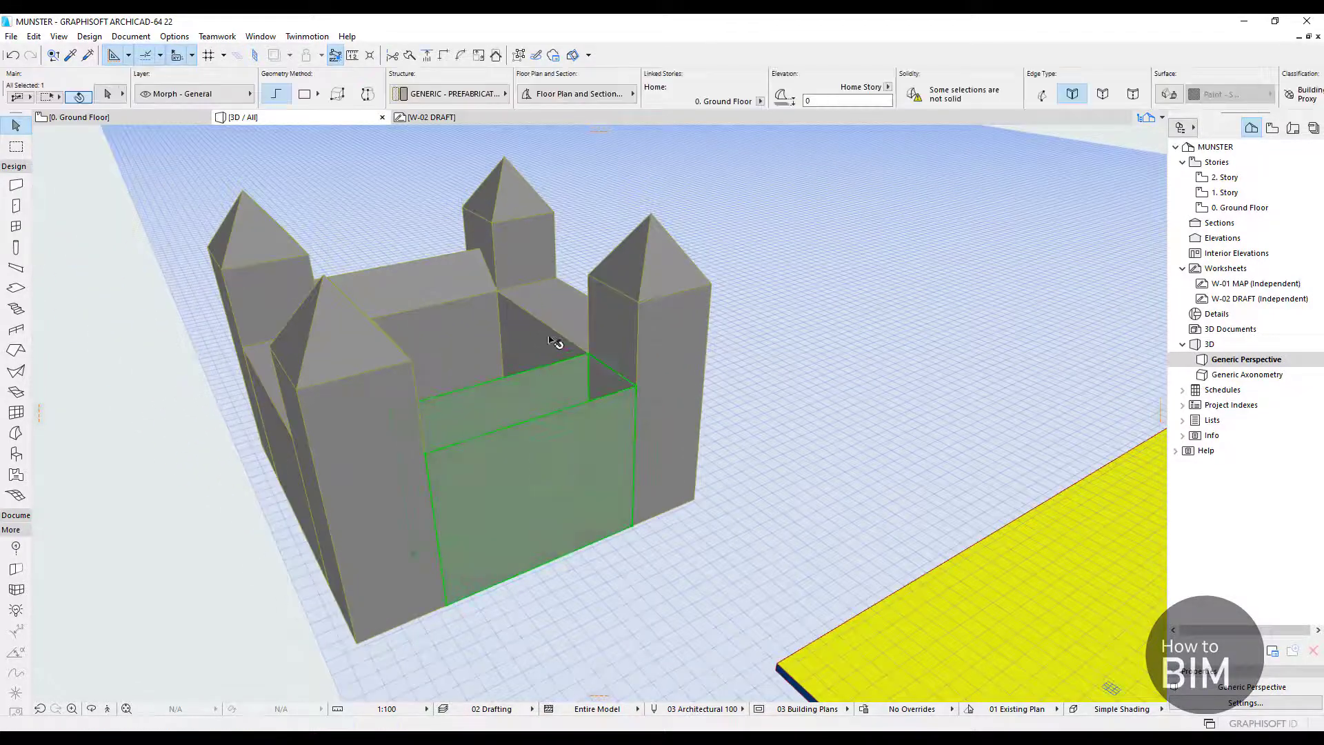
{"action": "left_click", "coordinate": [524, 361], "text": "shift"}
{"action": "middle_click_drag", "start_coordinate": [524, 361], "coordinate": [720, 442], "text": "shift"}
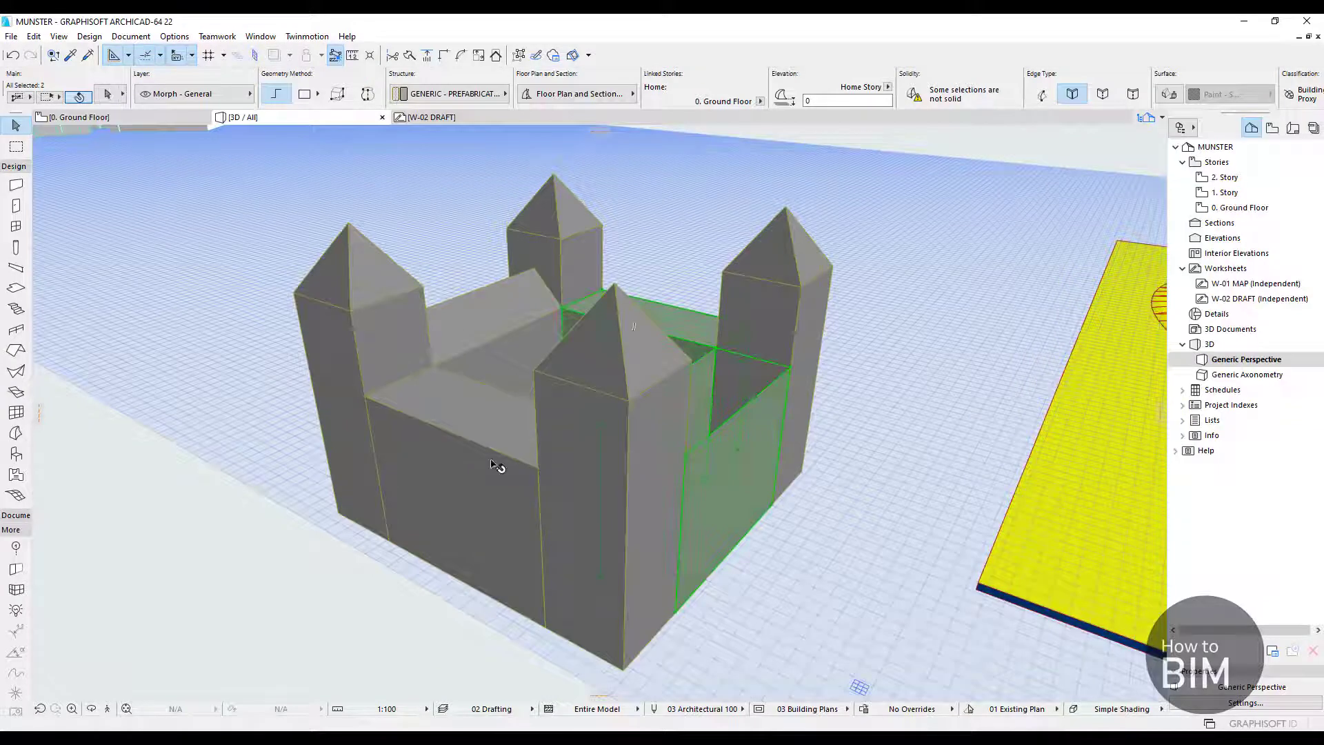
{"action": "key", "text": "Delete"}
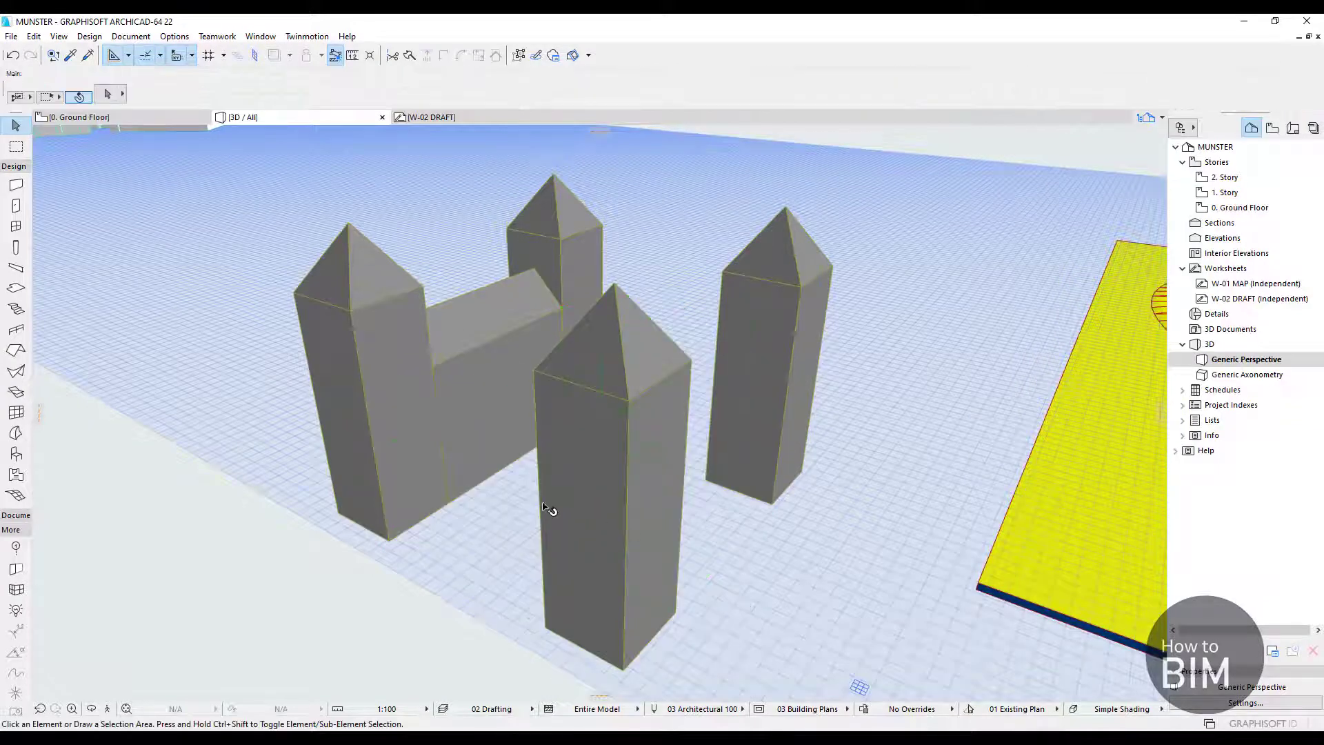
Drag a copy of the gabled wall 35000 across the courtyard from its inner base corner to the opposite pair of towers
{"action": "middle_click_drag", "start_coordinate": [549, 514], "coordinate": [456, 372], "text": "shift"}
{"action": "left_click", "coordinate": [456, 372]}
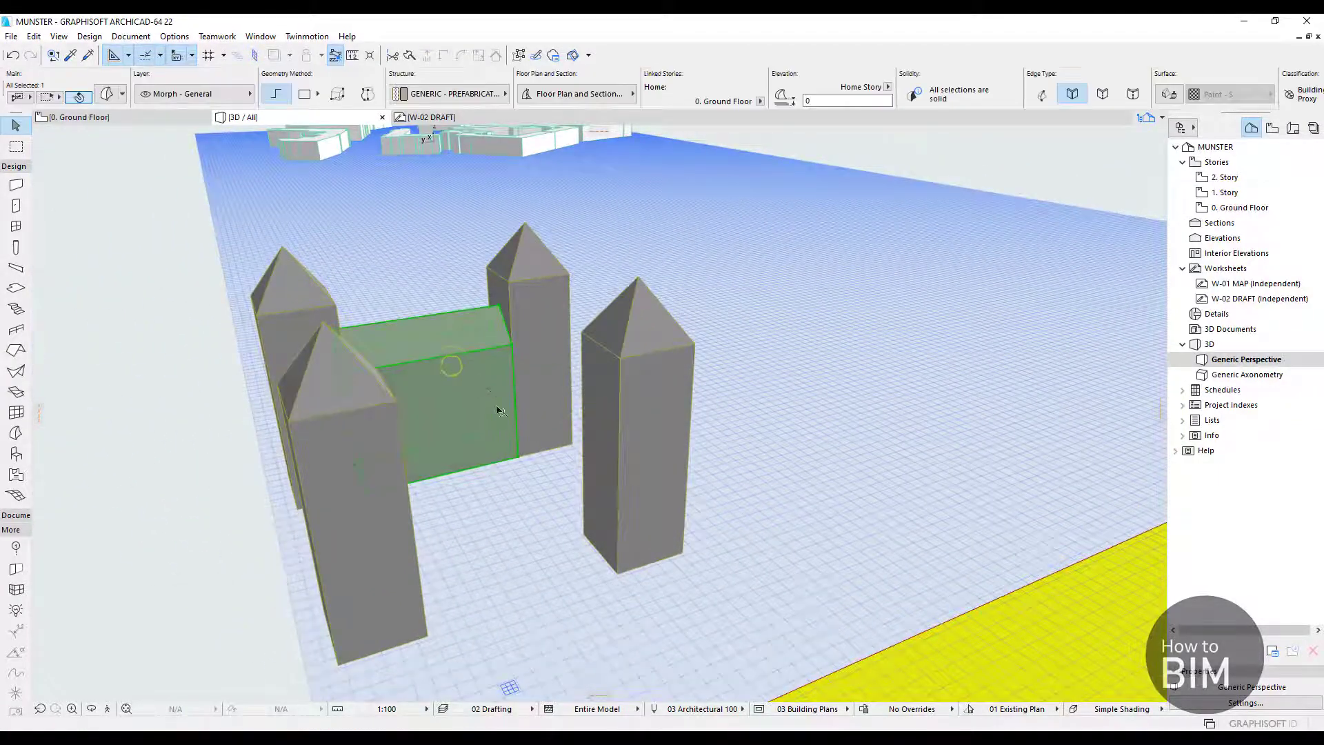
{"action": "key", "text": "ctrl+d"}
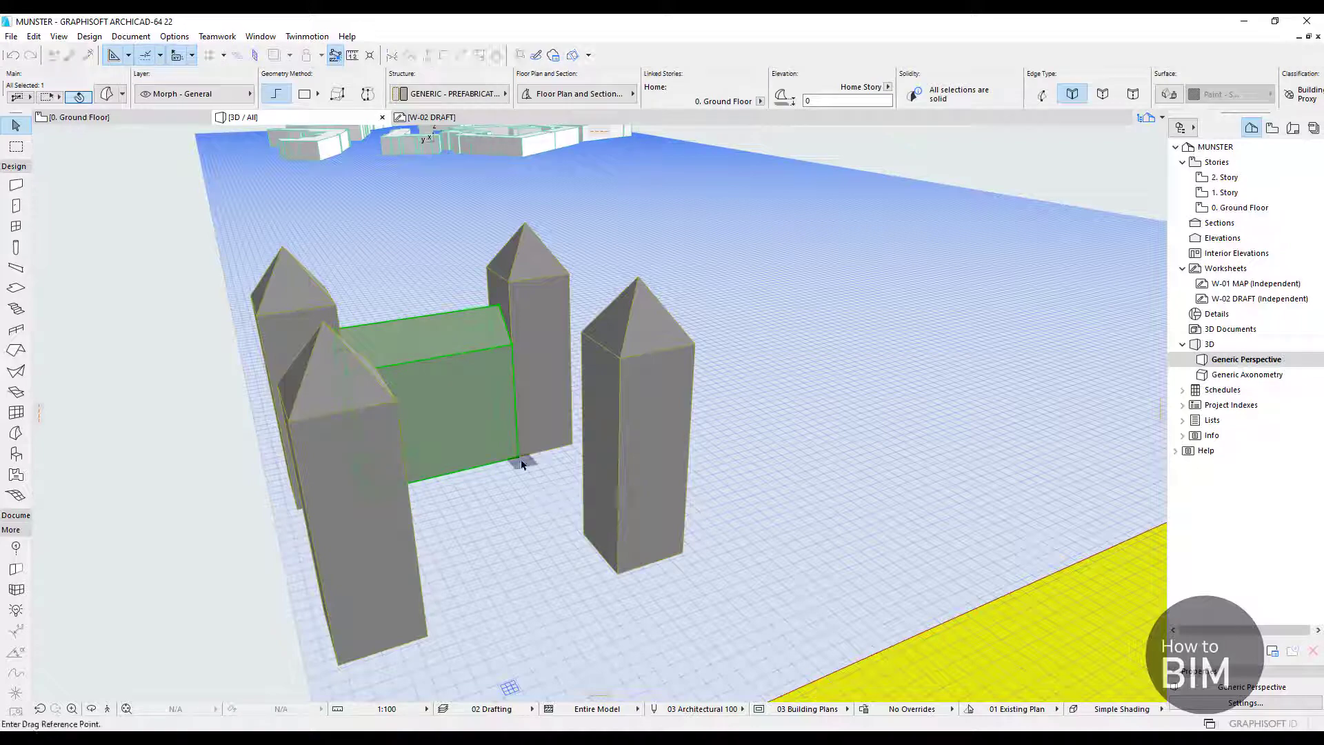
{"action": "left_click", "coordinate": [517, 457]}
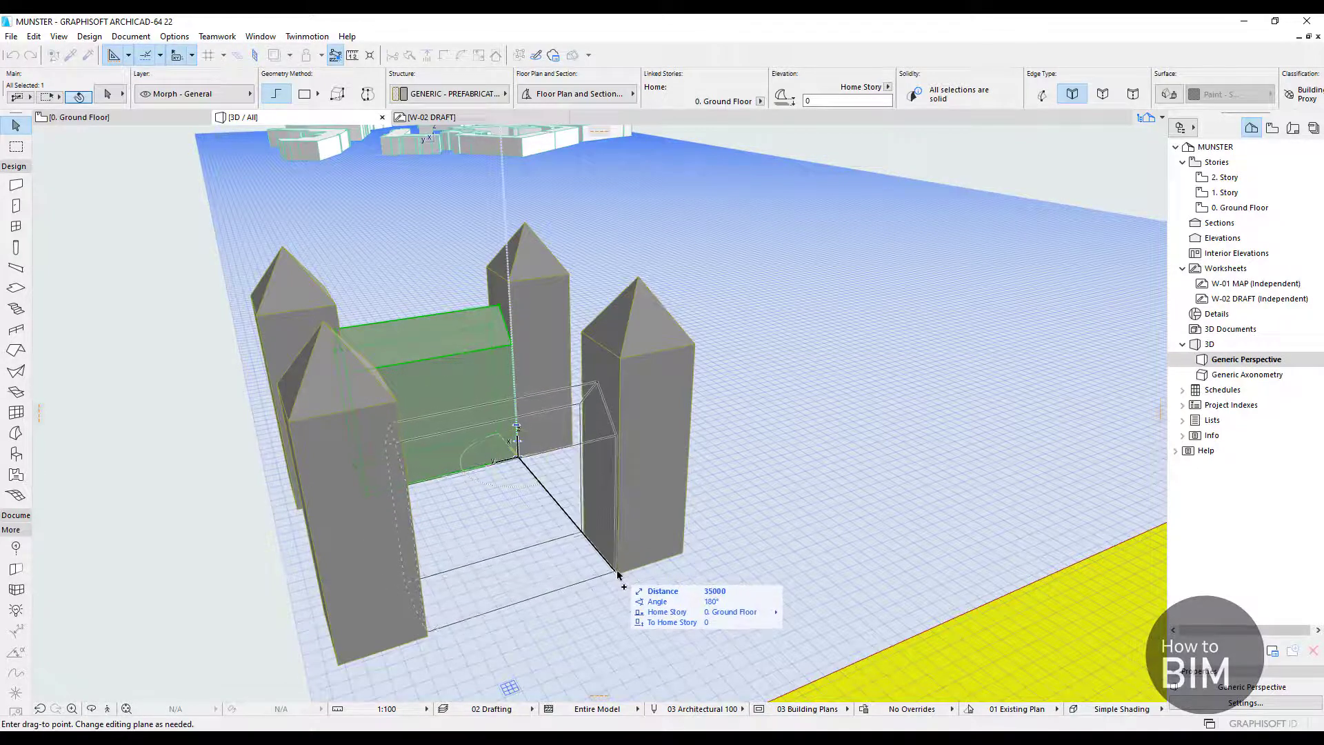
{"action": "left_click", "coordinate": [622, 554]}
Mirror a copy of the new gabled wall about the 45° base diagonal of the adjacent corner tower to form a perpendicular wall
{"action": "middle_click_drag", "start_coordinate": [623, 554], "coordinate": [561, 531], "text": "shift"}
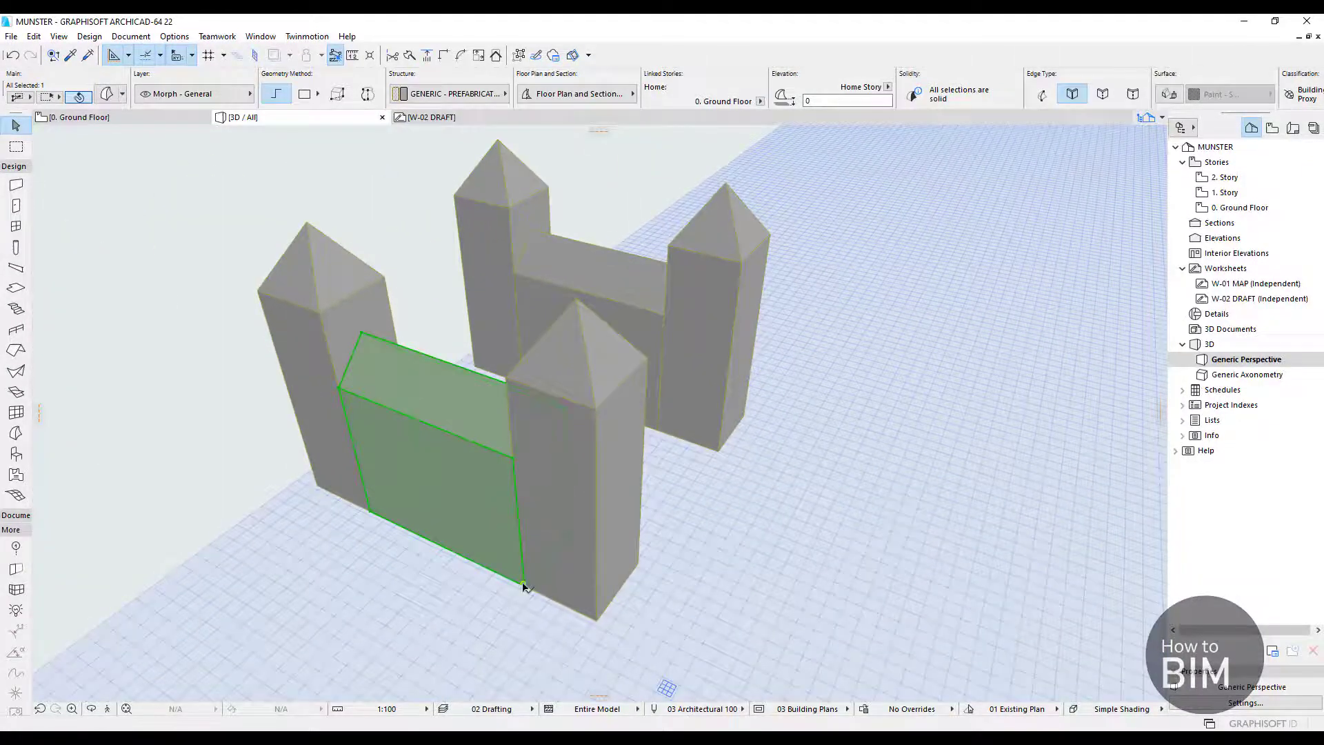
{"action": "left_click", "coordinate": [525, 587]}
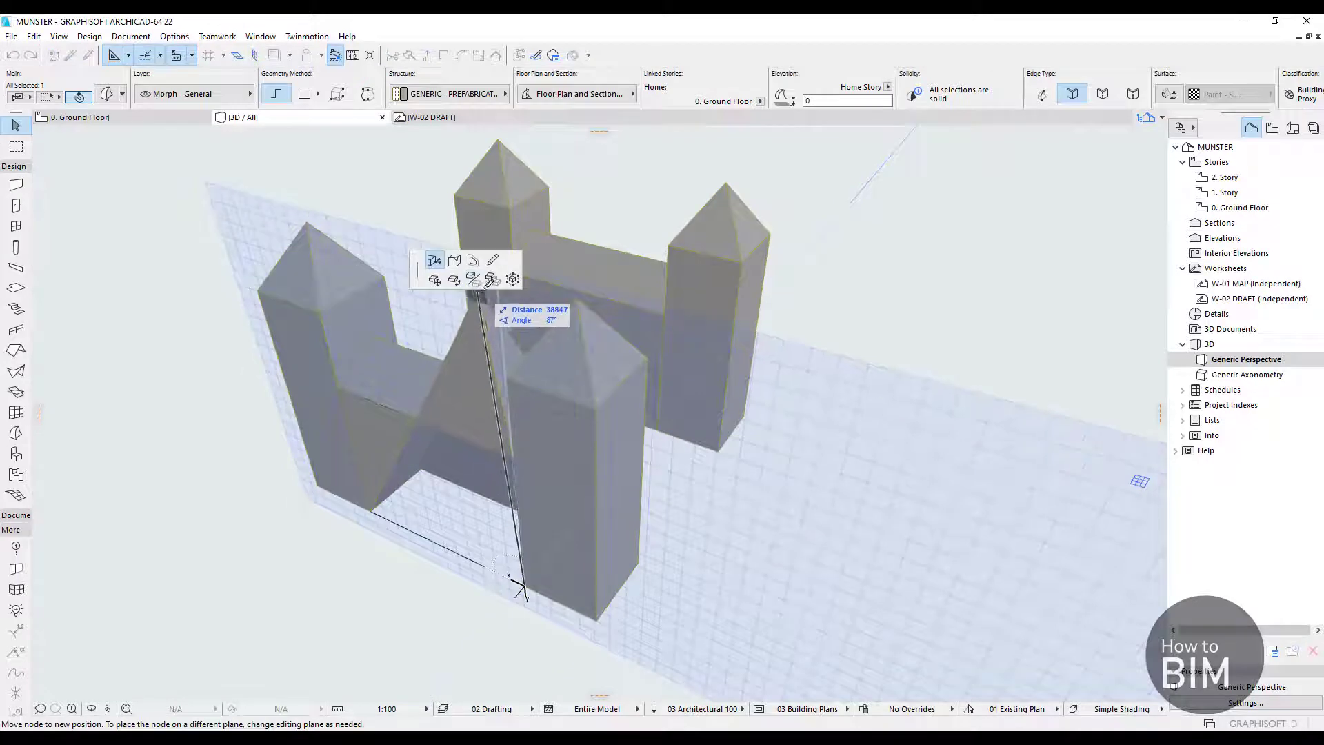
{"action": "left_click", "coordinate": [474, 279]}
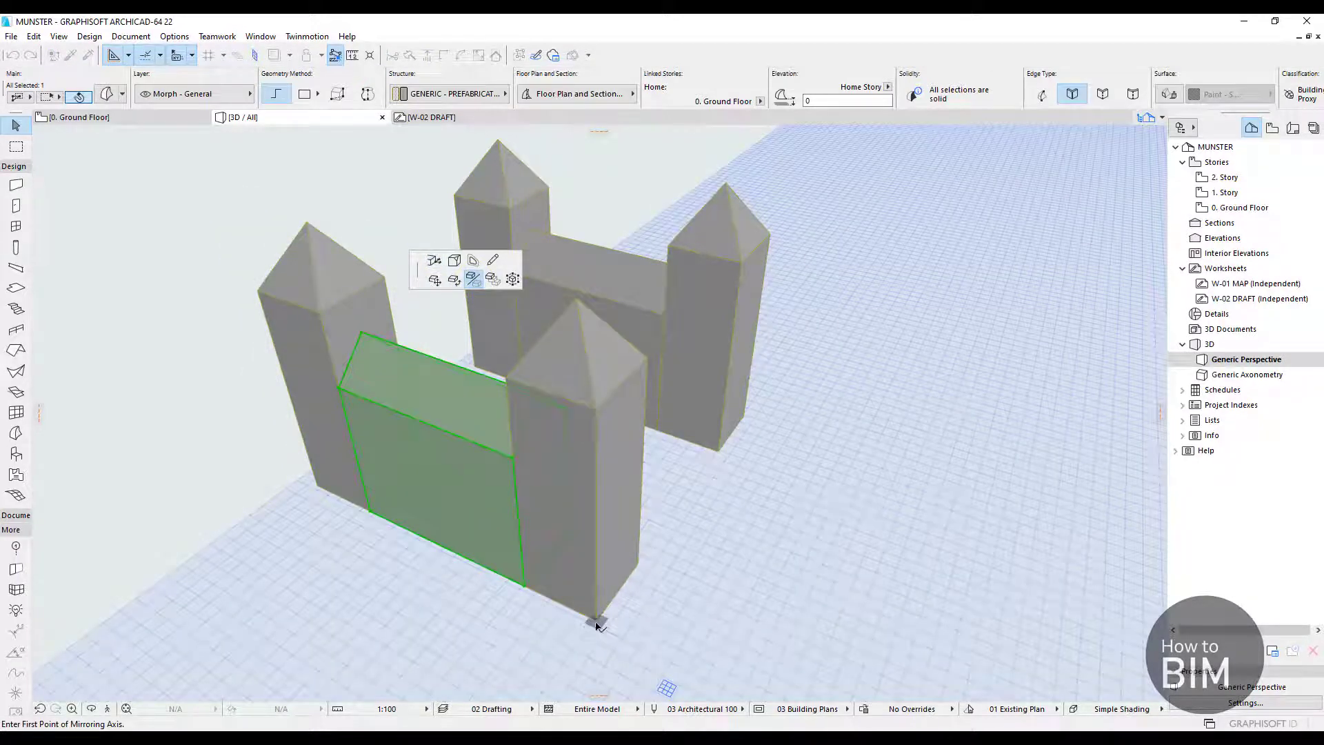
{"action": "left_click", "coordinate": [596, 621]}
{"action": "key", "text": "ctrl"}
{"action": "middle_click_drag", "start_coordinate": [660, 532], "coordinate": [338, 549]}
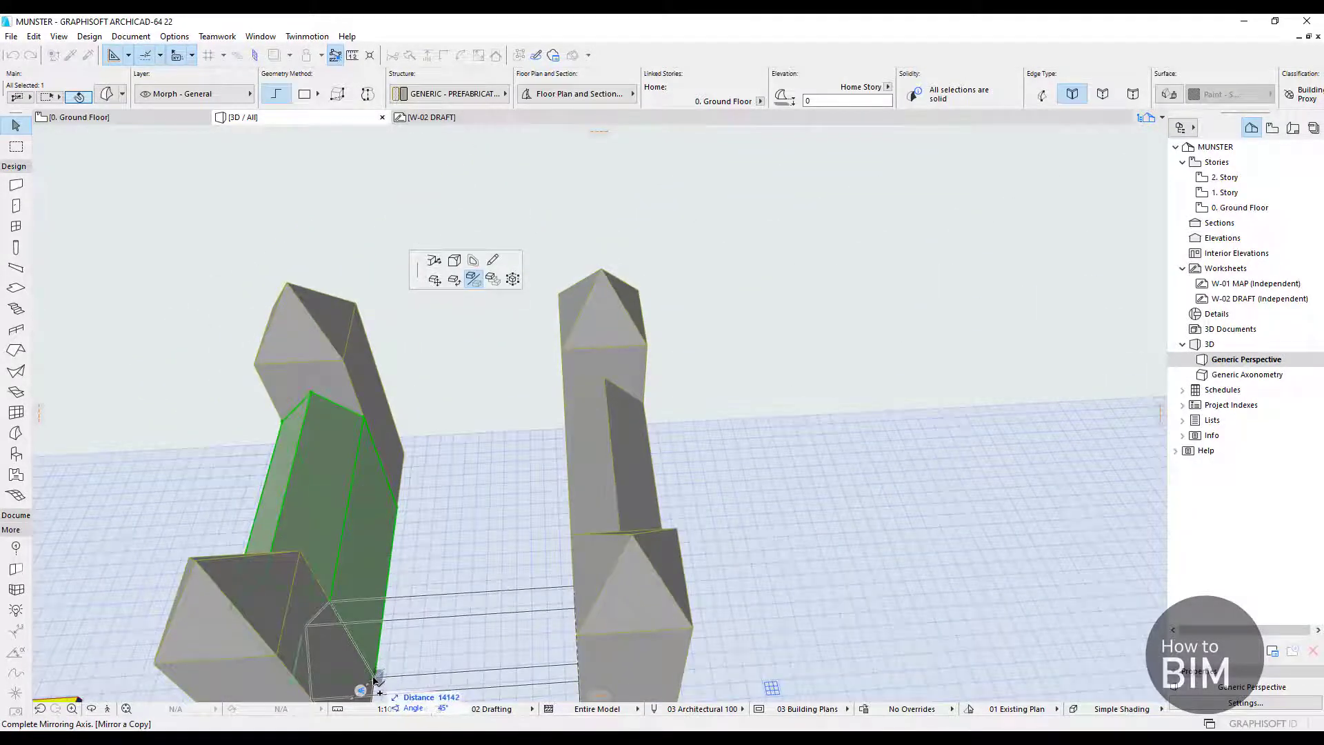
{"action": "left_click", "coordinate": [381, 676]}
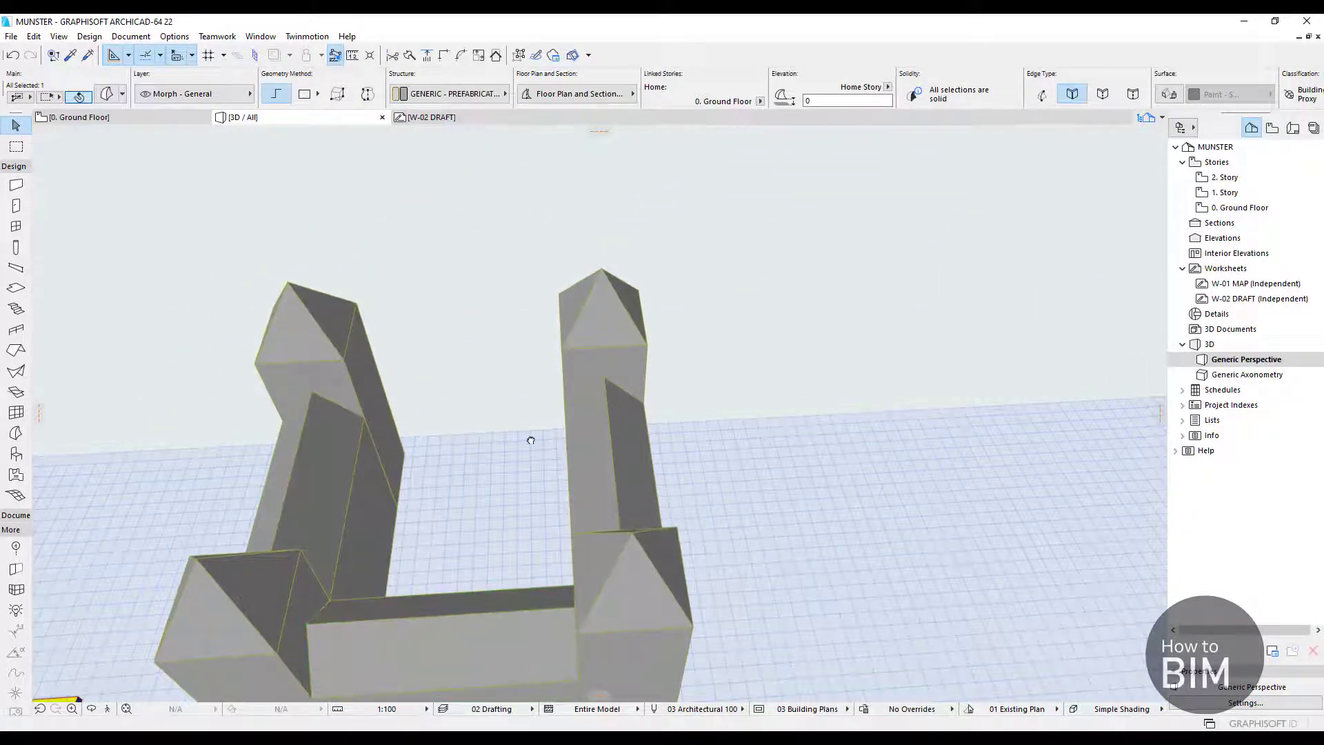
Drag a copy of the front gabled wall from its base corner across the courtyard to the open gap between the far towers
{"action": "middle_click_drag", "start_coordinate": [352, 488], "coordinate": [390, 339]}
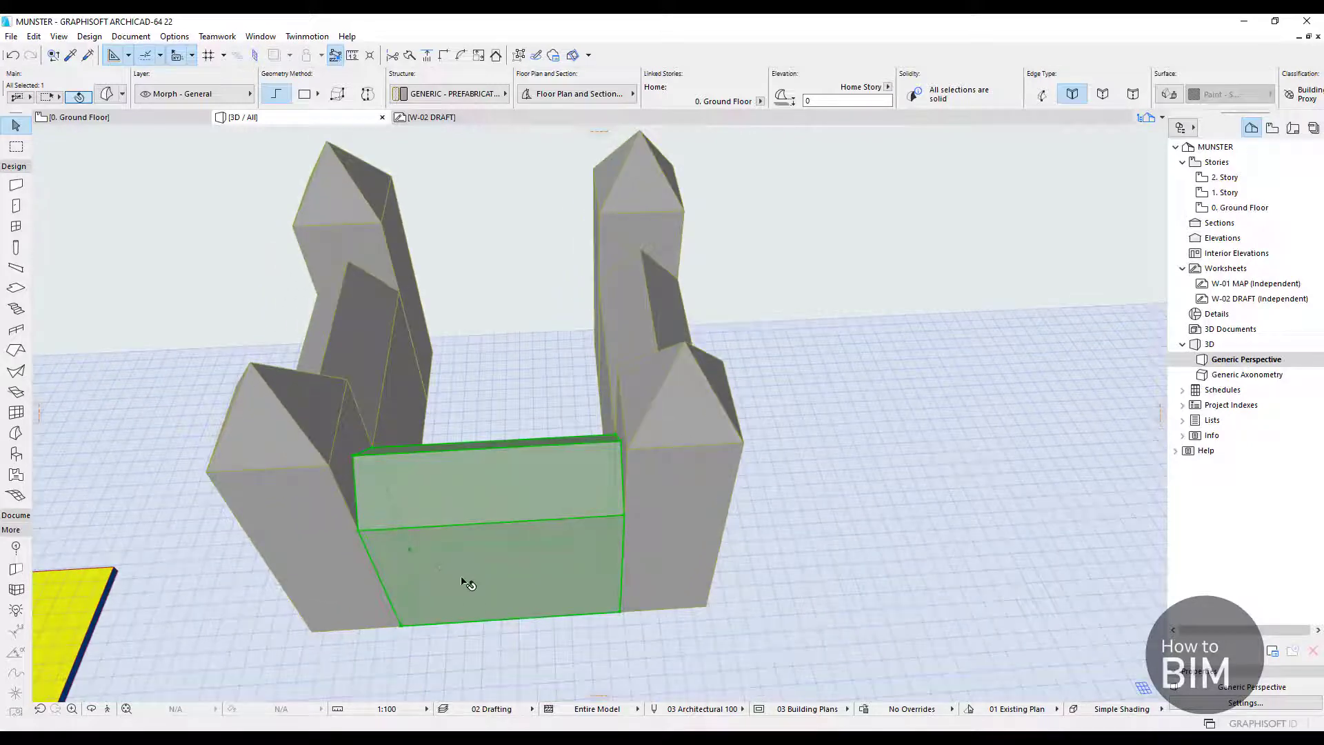
{"action": "key", "text": "ctrl+d"}
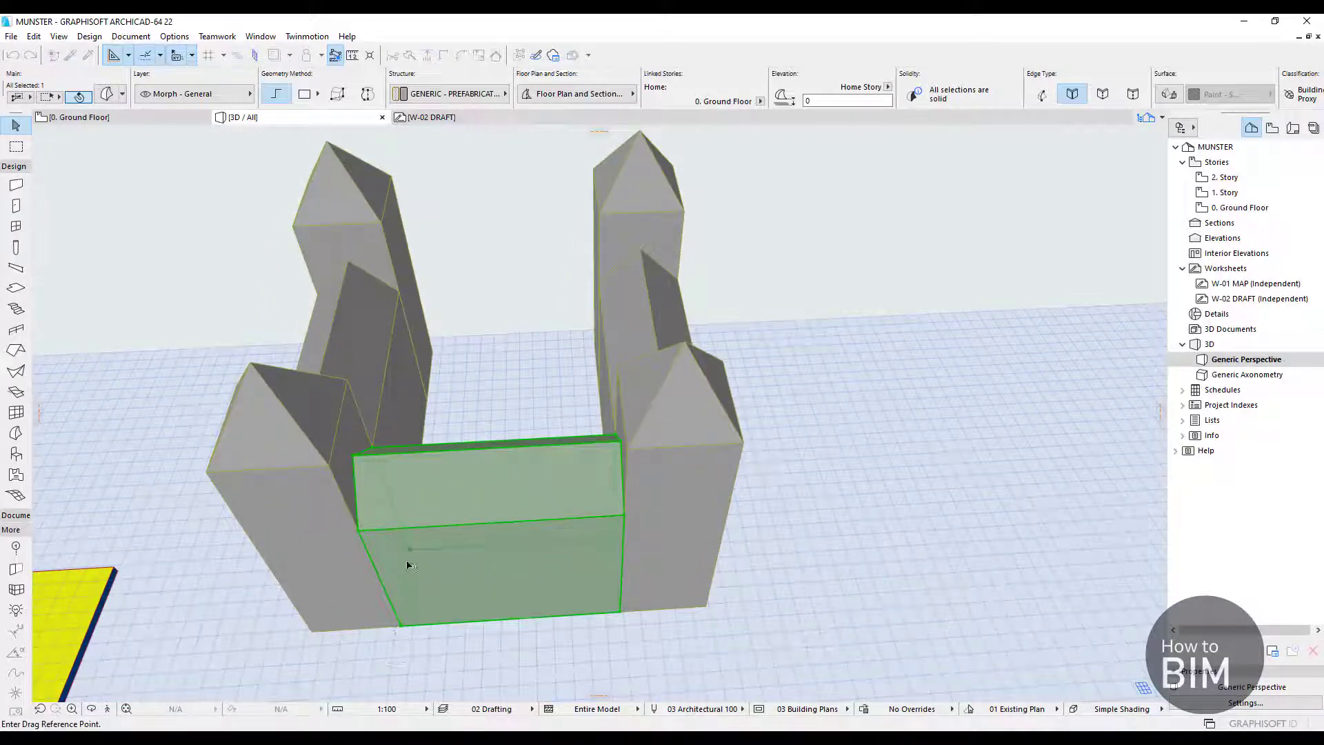
{"action": "left_click", "coordinate": [410, 549]}
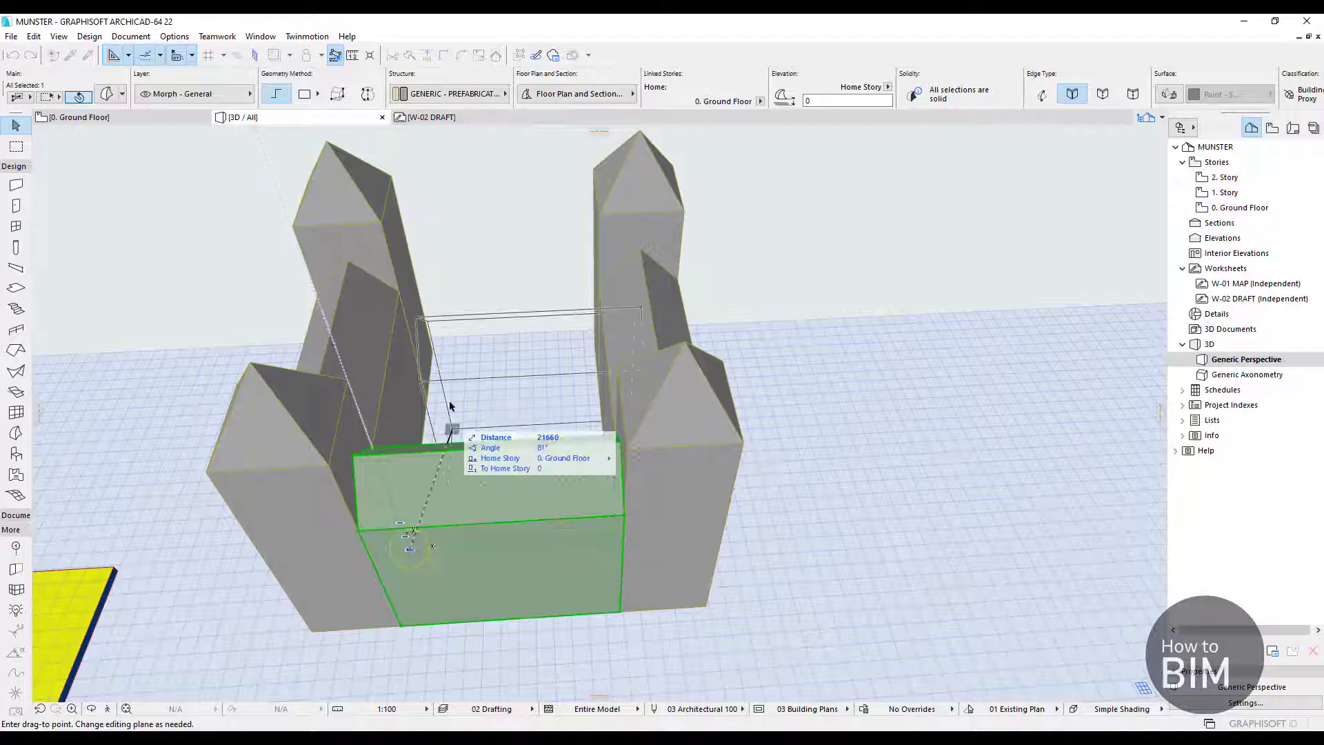
{"action": "left_click", "coordinate": [433, 354]}
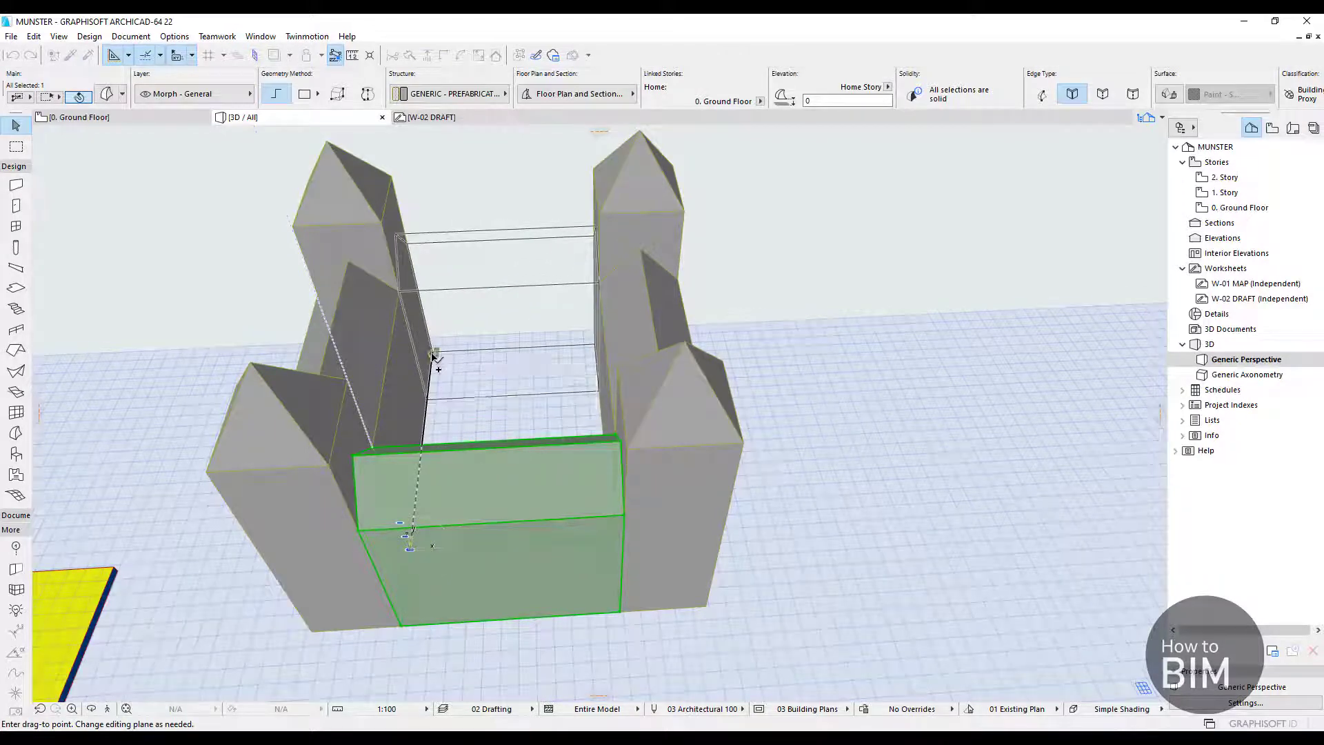
{"action": "left_click", "coordinate": [940, 287]}
{"action": "scroll", "coordinate": [699, 270], "scroll_direction": "down", "scroll_amount": 8}
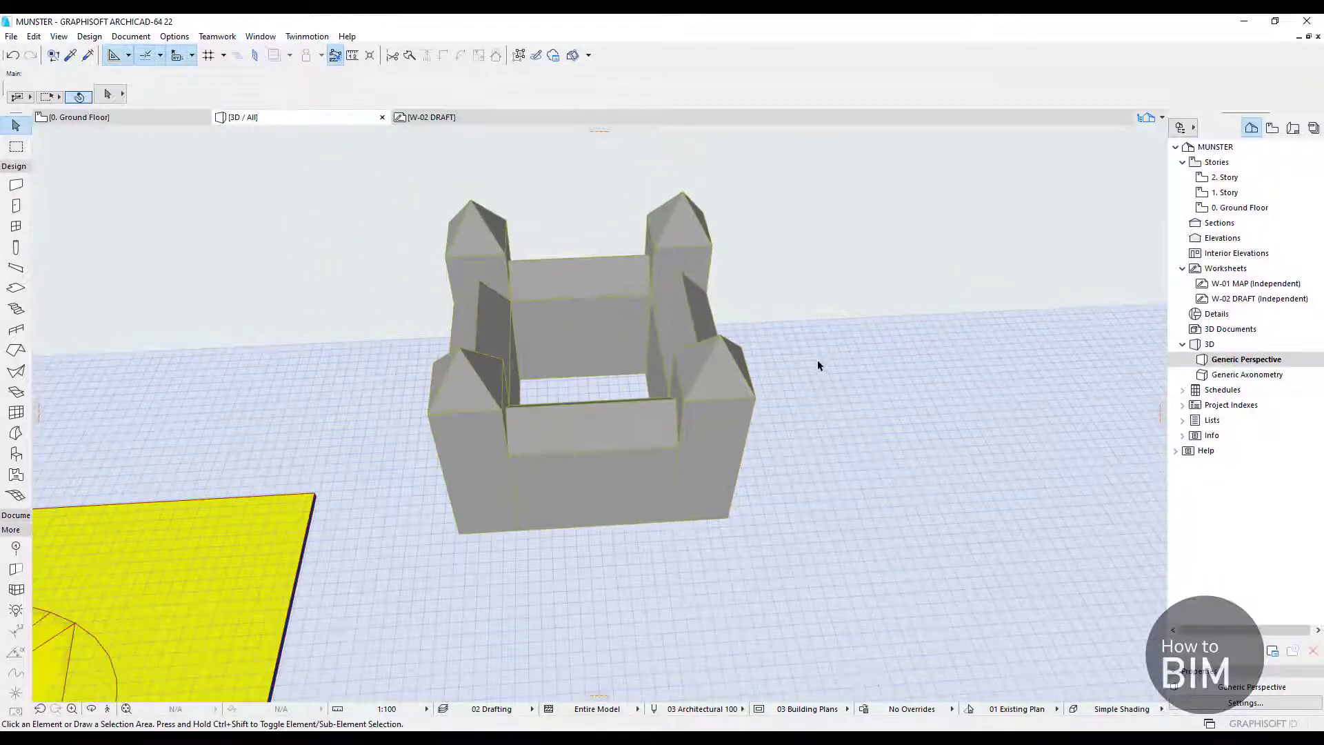
Examine the completed castle from around and its location relative to the terrain mesh and the city blocks
{"action": "middle_click_drag", "start_coordinate": [819, 365], "coordinate": [590, 473], "text": "shift"}
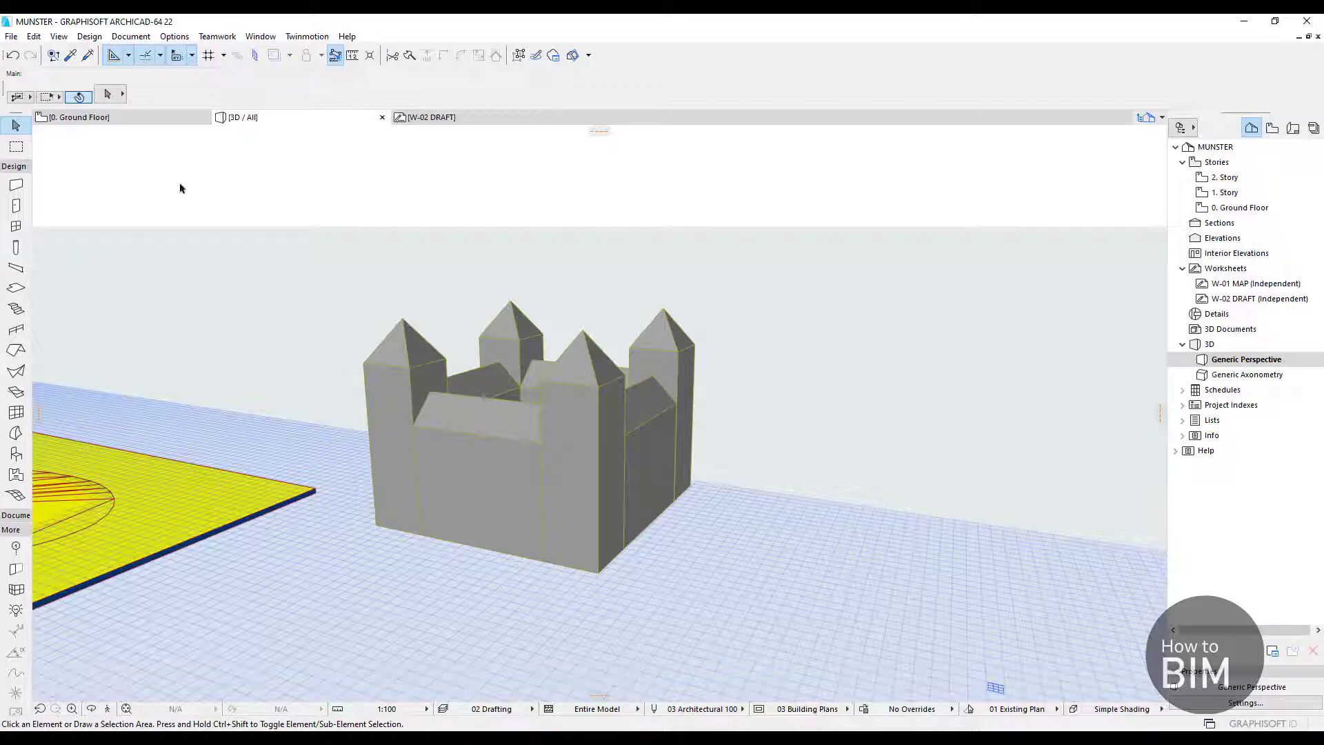
{"action": "scroll", "coordinate": [404, 307], "scroll_direction": "down", "scroll_amount": 1}
{"action": "middle_click_drag", "start_coordinate": [497, 452], "coordinate": [612, 517], "text": "shift"}
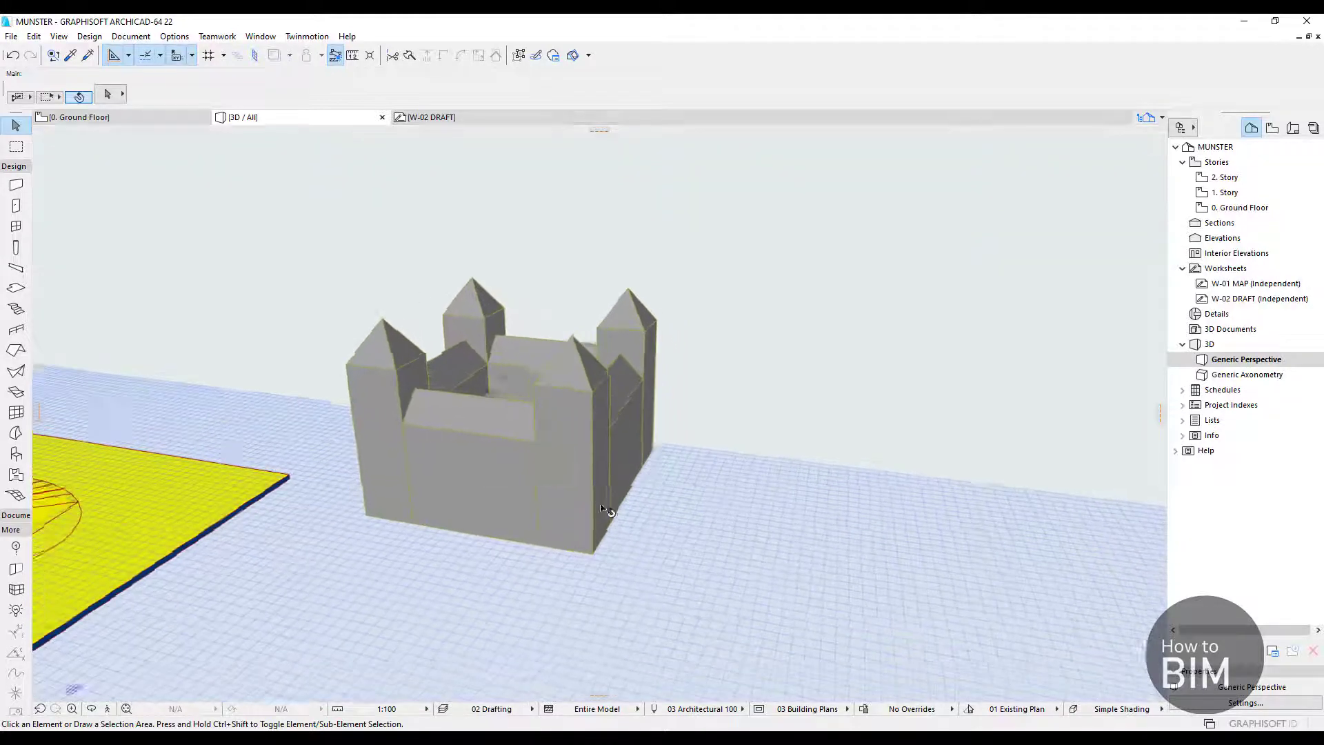
{"action": "scroll", "coordinate": [518, 488], "scroll_direction": "down", "scroll_amount": 4}
{"action": "scroll", "coordinate": [516, 485], "scroll_direction": "down", "scroll_amount": 7}
{"action": "middle_click_drag", "start_coordinate": [913, 612], "coordinate": [756, 438], "text": "shift"}
{"action": "middle_click_drag", "start_coordinate": [673, 405], "coordinate": [764, 453]}
{"action": "middle_click_drag", "start_coordinate": [764, 454], "coordinate": [853, 483], "text": "shift"}
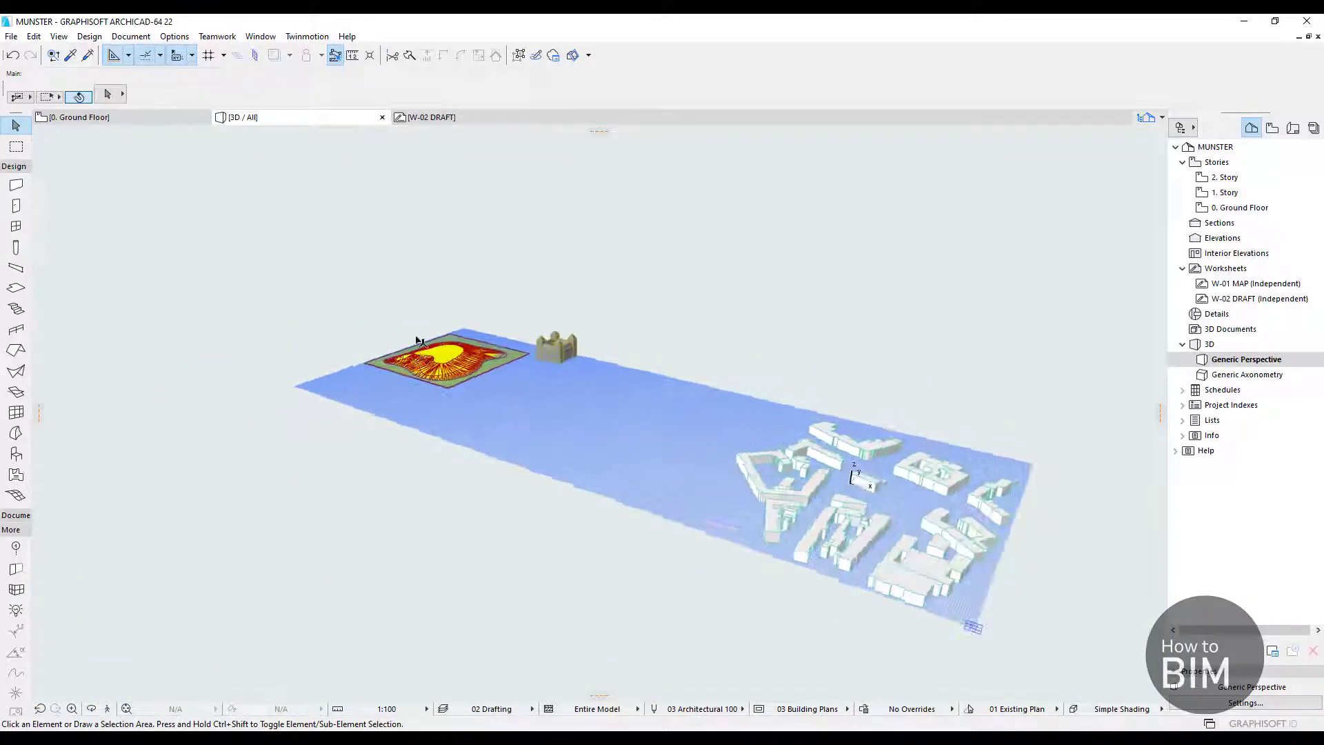
Select all eight castle morphs and move them by an outer tower base corner onto the flat hilltop of the terrain mesh
{"action": "scroll", "coordinate": [545, 311], "scroll_direction": "up", "scroll_amount": 5}
{"action": "scroll", "coordinate": [581, 305], "scroll_direction": "up", "scroll_amount": 6}
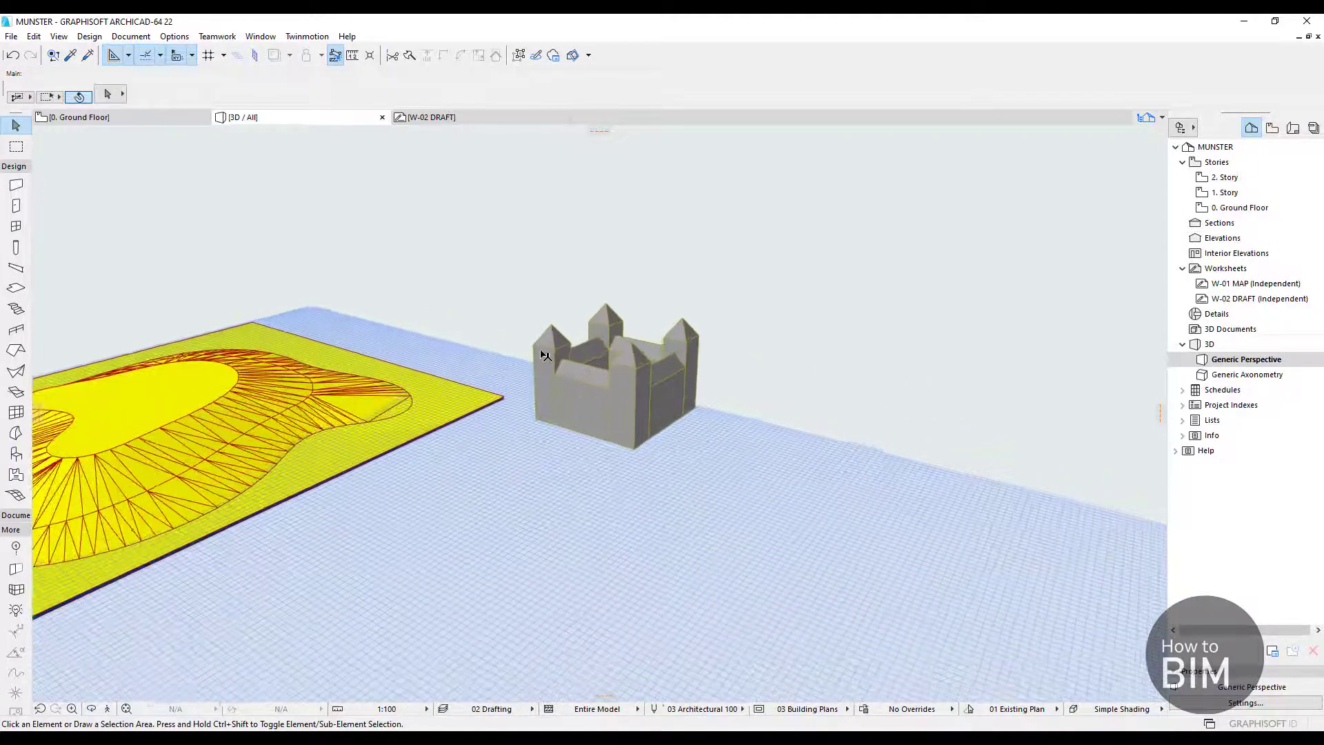
{"action": "left_click", "coordinate": [774, 530]}
{"action": "middle_click_drag", "start_coordinate": [602, 448], "coordinate": [917, 502]}
{"action": "key", "text": "ctrl+d"}
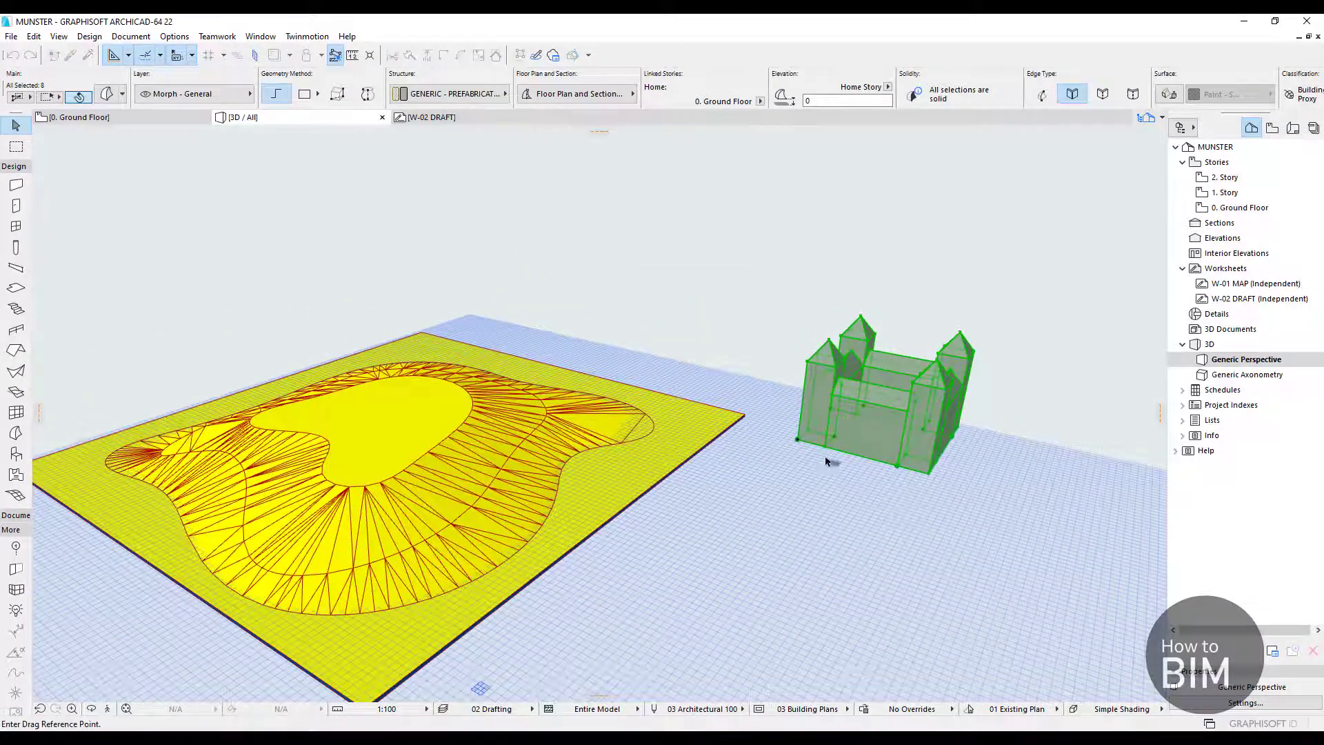
{"action": "left_click", "coordinate": [798, 440]}
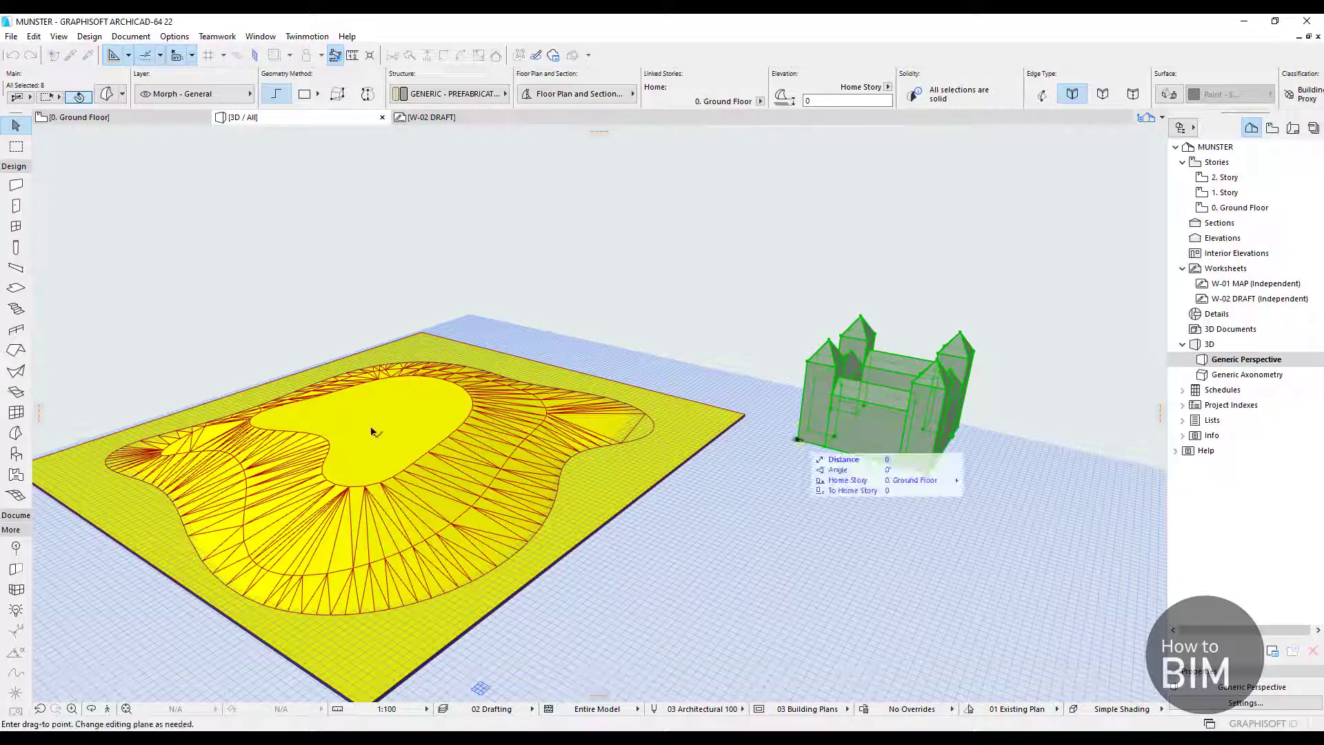
{"action": "left_click", "coordinate": [297, 445]}
{"action": "left_click", "coordinate": [784, 621]}
{"action": "middle_click_drag", "start_coordinate": [325, 481], "coordinate": [1062, 528]}
{"action": "middle_click_drag", "start_coordinate": [499, 511], "coordinate": [656, 467], "text": "shift"}
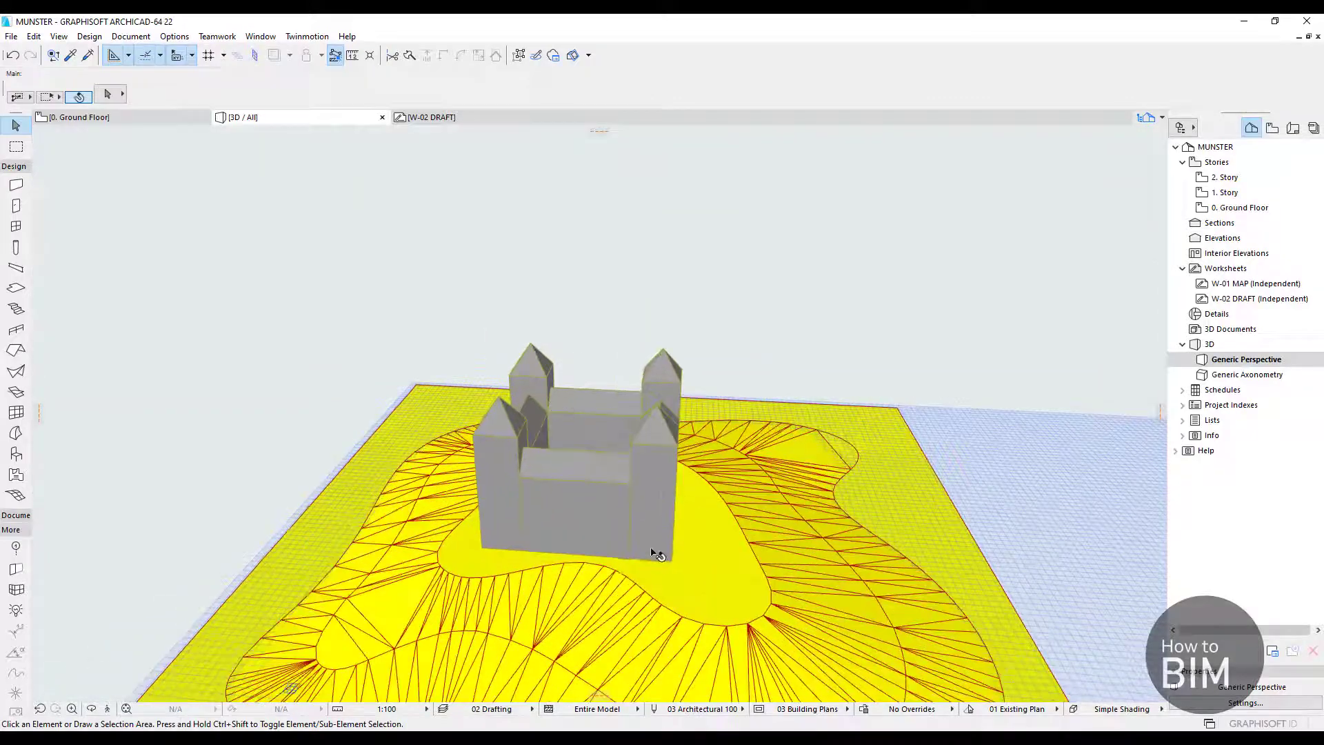
{"action": "middle_click_drag", "start_coordinate": [648, 586], "coordinate": [652, 498], "text": "shift"}
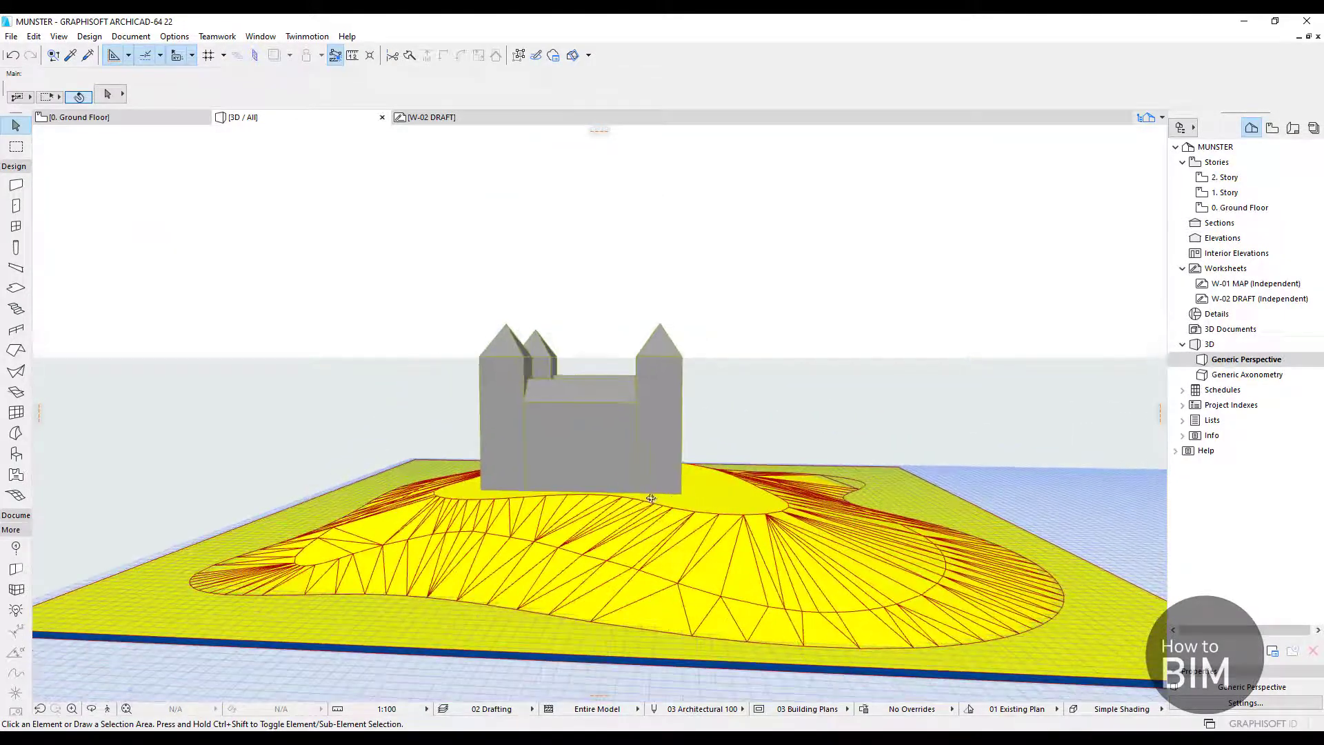
Select the whole castle on the hill and override its surface with the white titanium paint in the morph selection settings
{"action": "left_click_drag", "start_coordinate": [735, 445], "coordinate": [397, 289]}
{"action": "middle_click_drag", "start_coordinate": [483, 441], "coordinate": [510, 528], "text": "shift"}
{"action": "middle_click_drag", "start_coordinate": [680, 429], "coordinate": [621, 531], "text": "shift"}
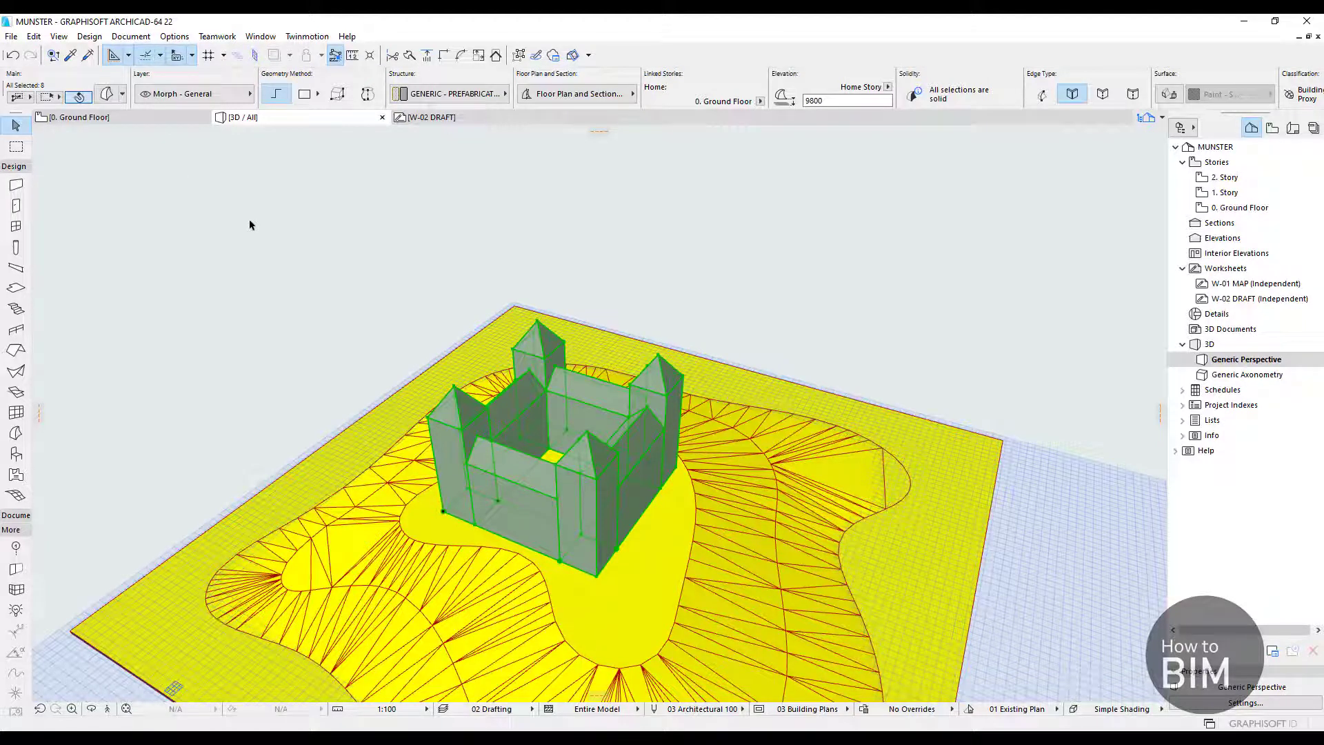
{"action": "left_click", "coordinate": [107, 98]}
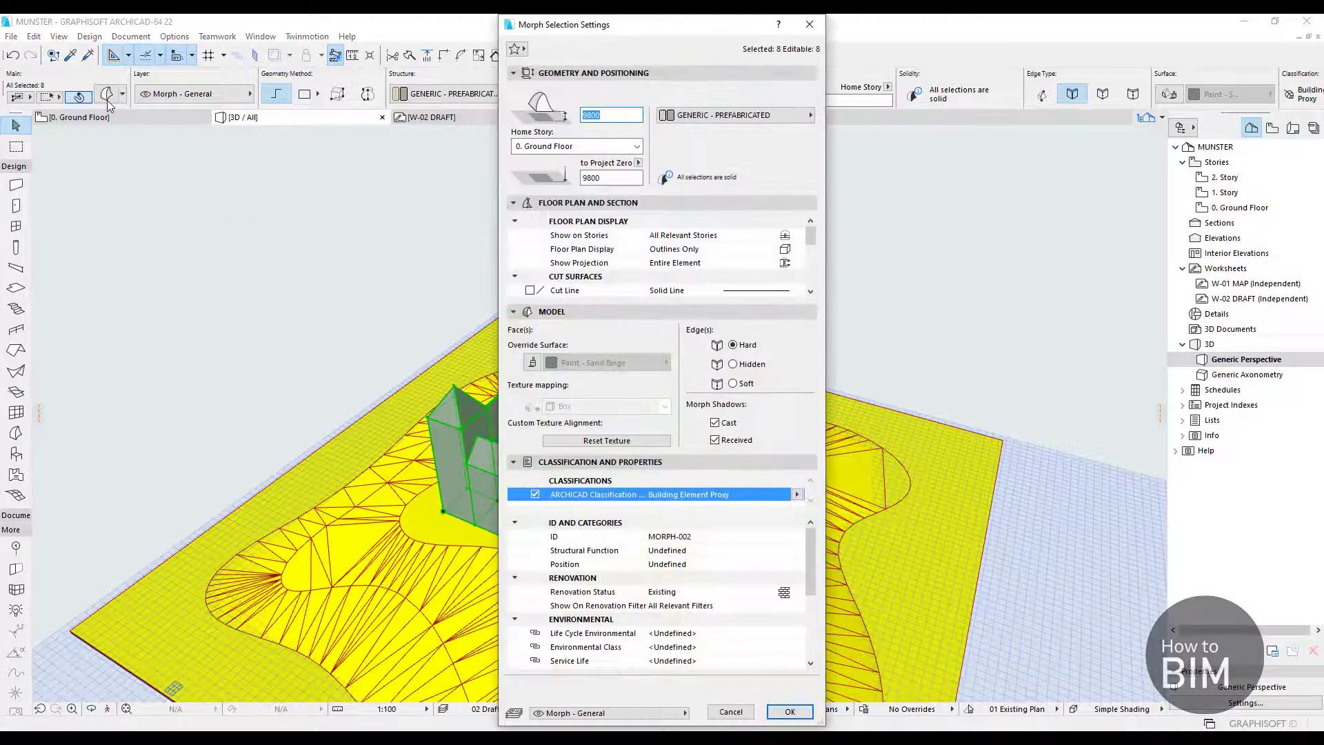
{"action": "left_click_drag", "start_coordinate": [632, 19], "coordinate": [211, 25]}
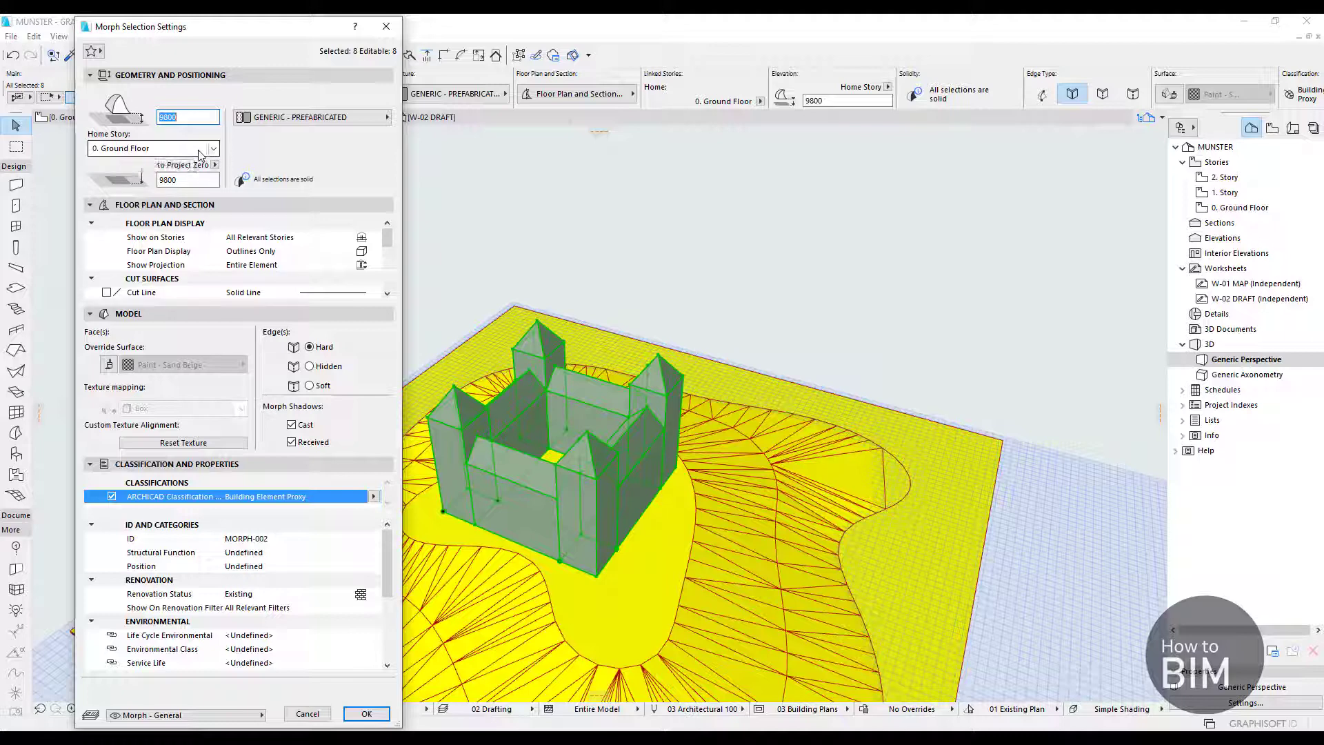
{"action": "left_click", "coordinate": [299, 118]}
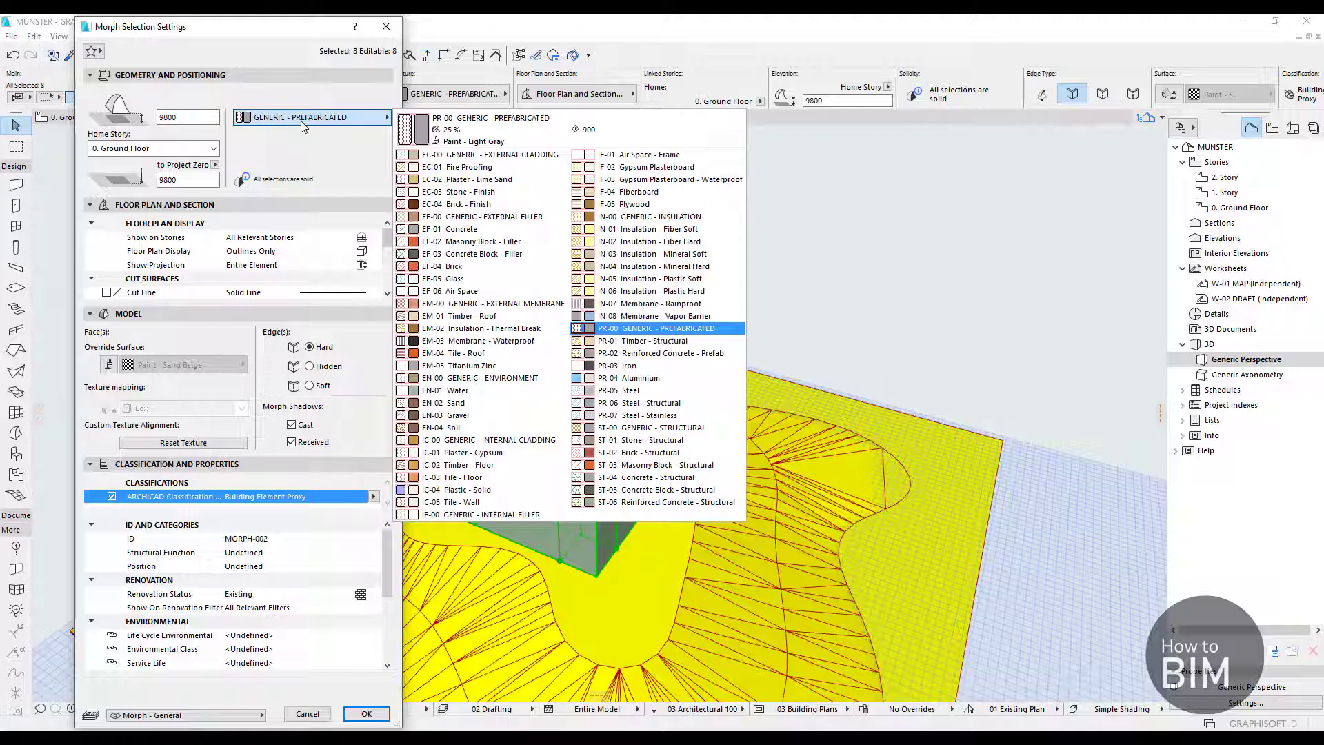
{"action": "left_click", "coordinate": [301, 121]}
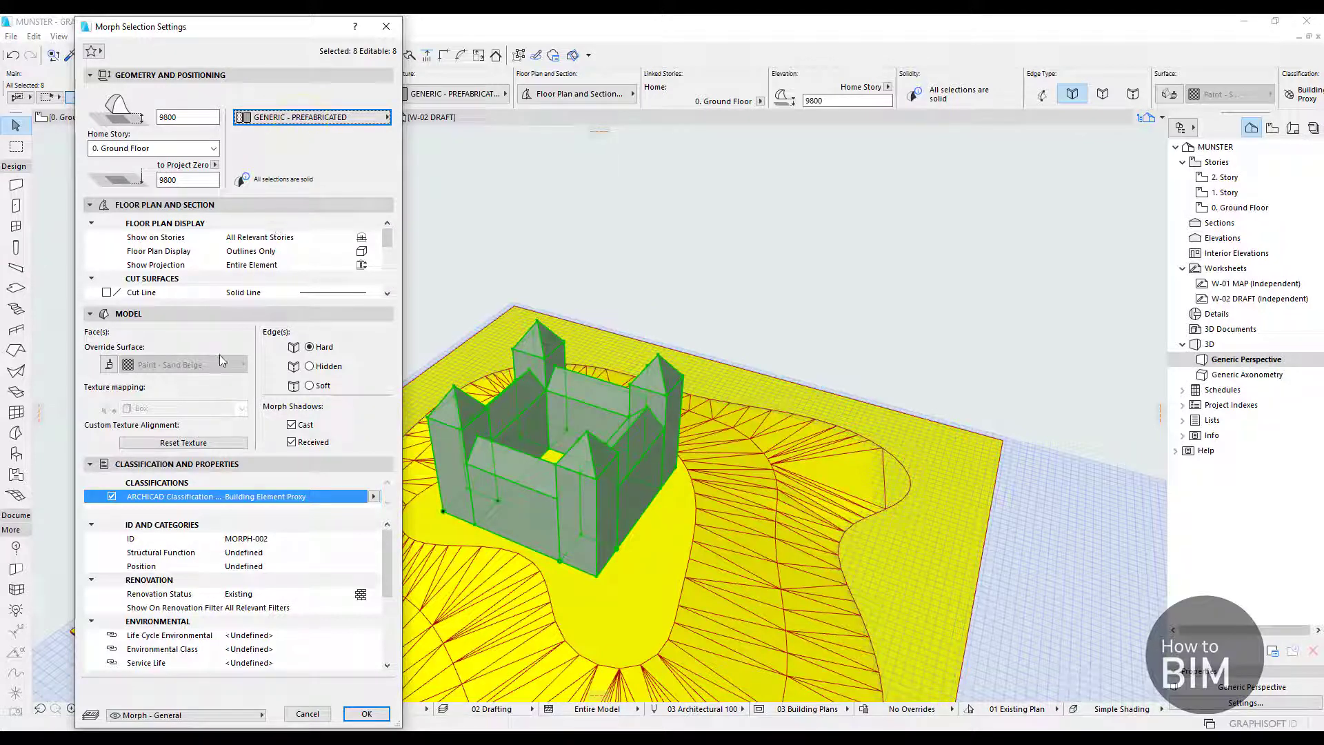
{"action": "left_click", "coordinate": [109, 364]}
{"action": "left_click", "coordinate": [163, 366]}
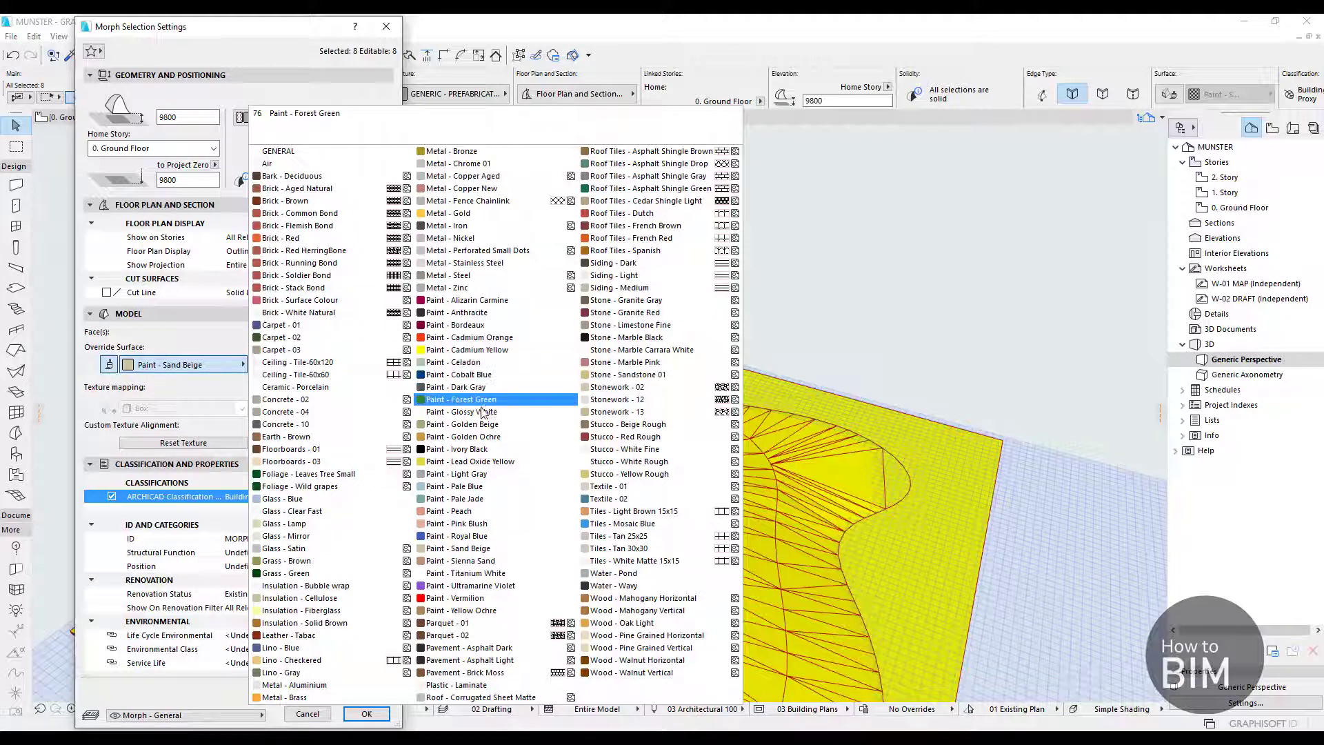
{"action": "left_click", "coordinate": [469, 575]}
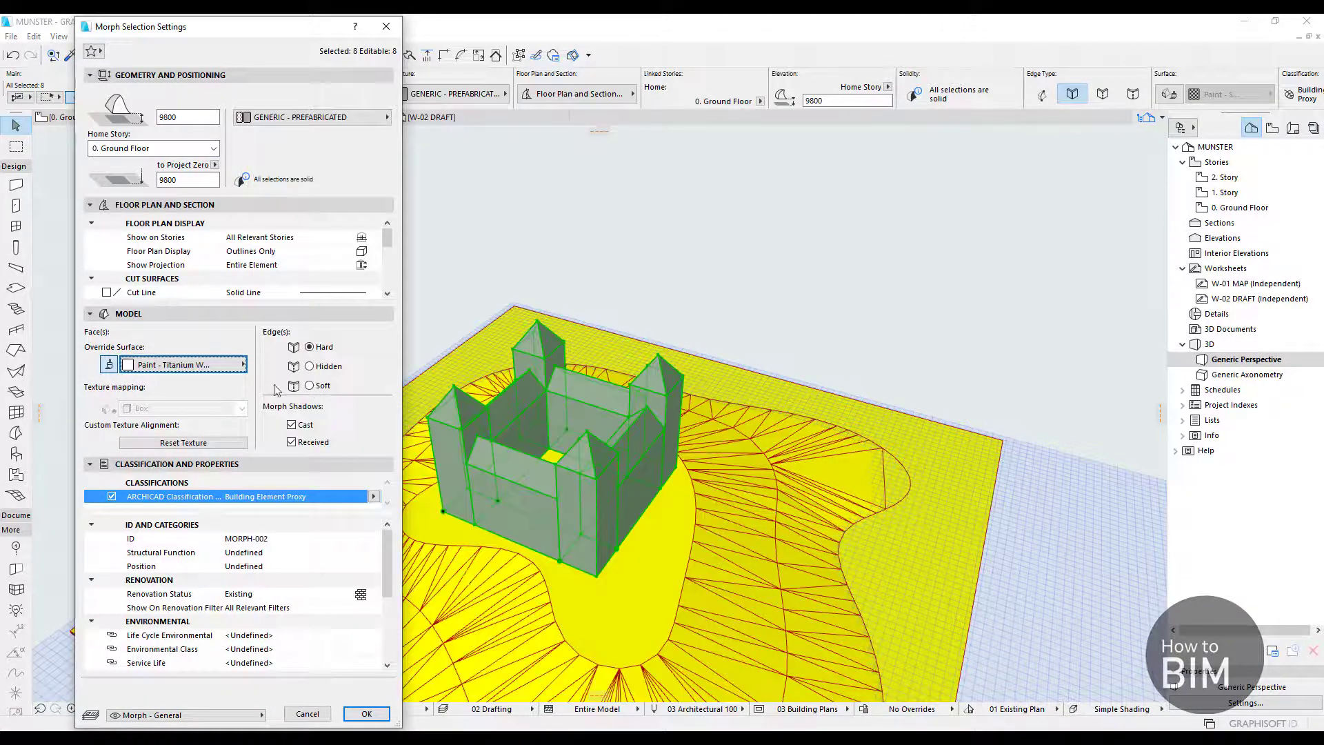
{"action": "left_click", "coordinate": [366, 713]}
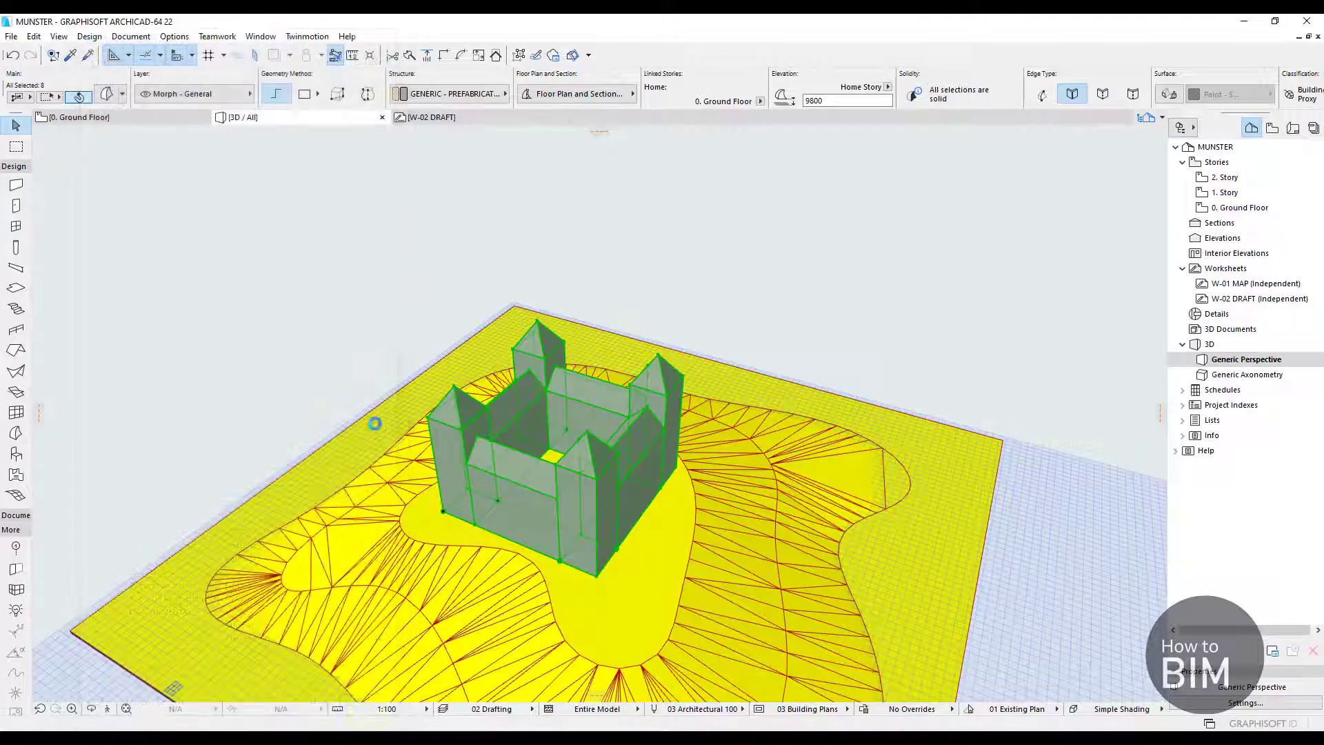
Set the edge type of the selected castle morphs to Hidden and inspect the castle
{"action": "left_click", "coordinate": [107, 97]}
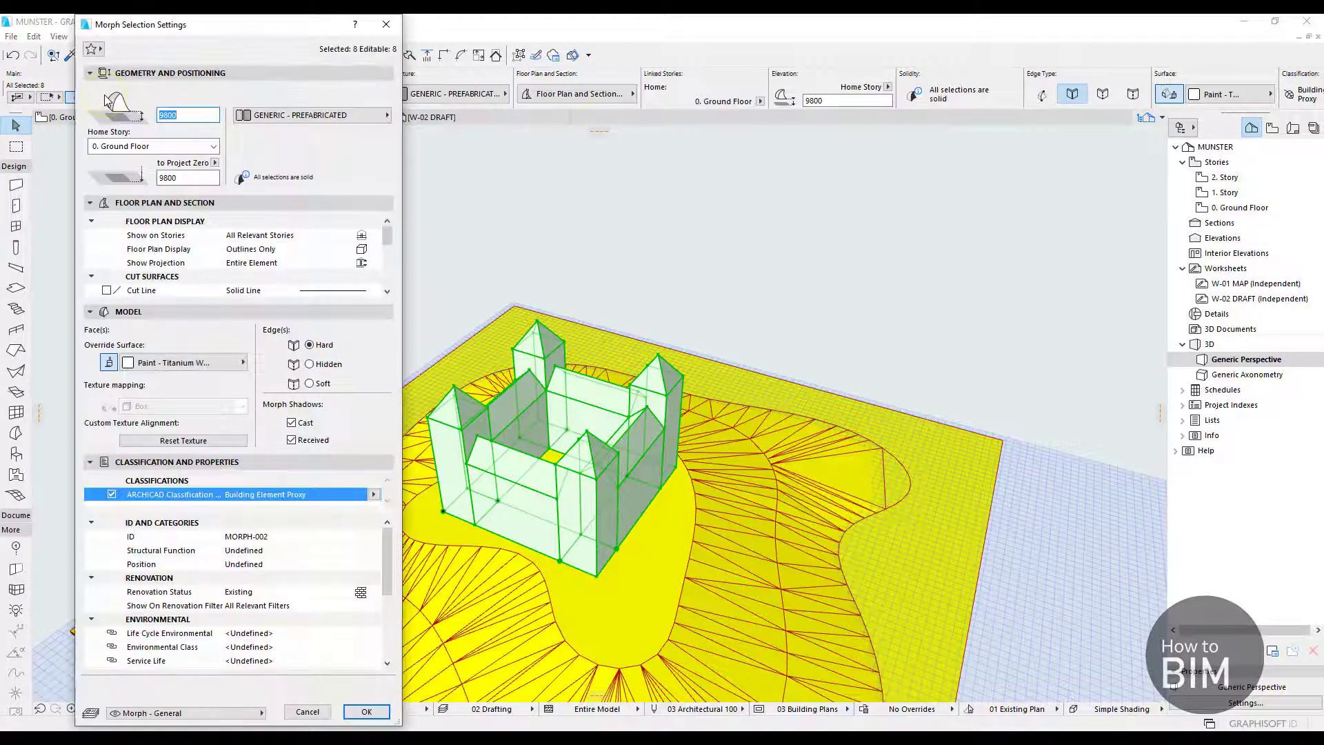
{"action": "left_click", "coordinate": [310, 364]}
{"action": "left_click", "coordinate": [367, 712]}
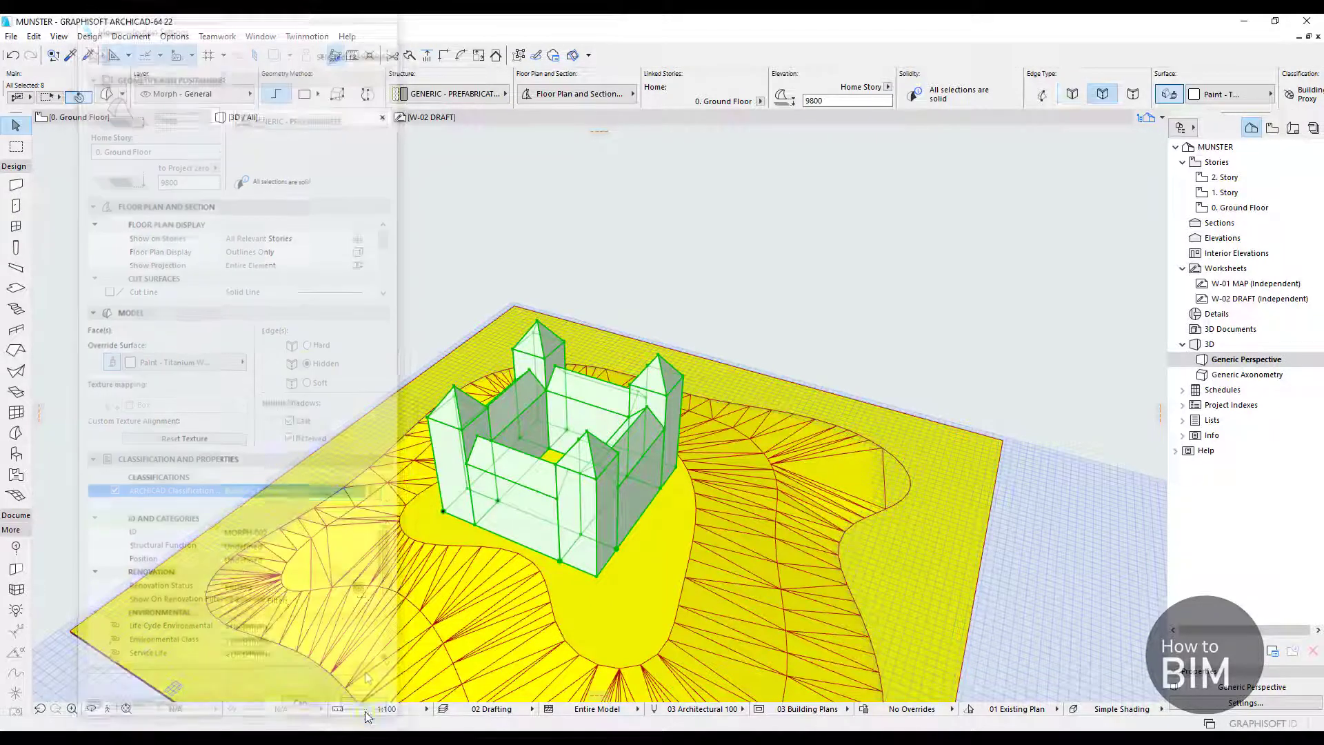
{"action": "middle_click_drag", "start_coordinate": [489, 527], "coordinate": [414, 461], "text": "shift"}
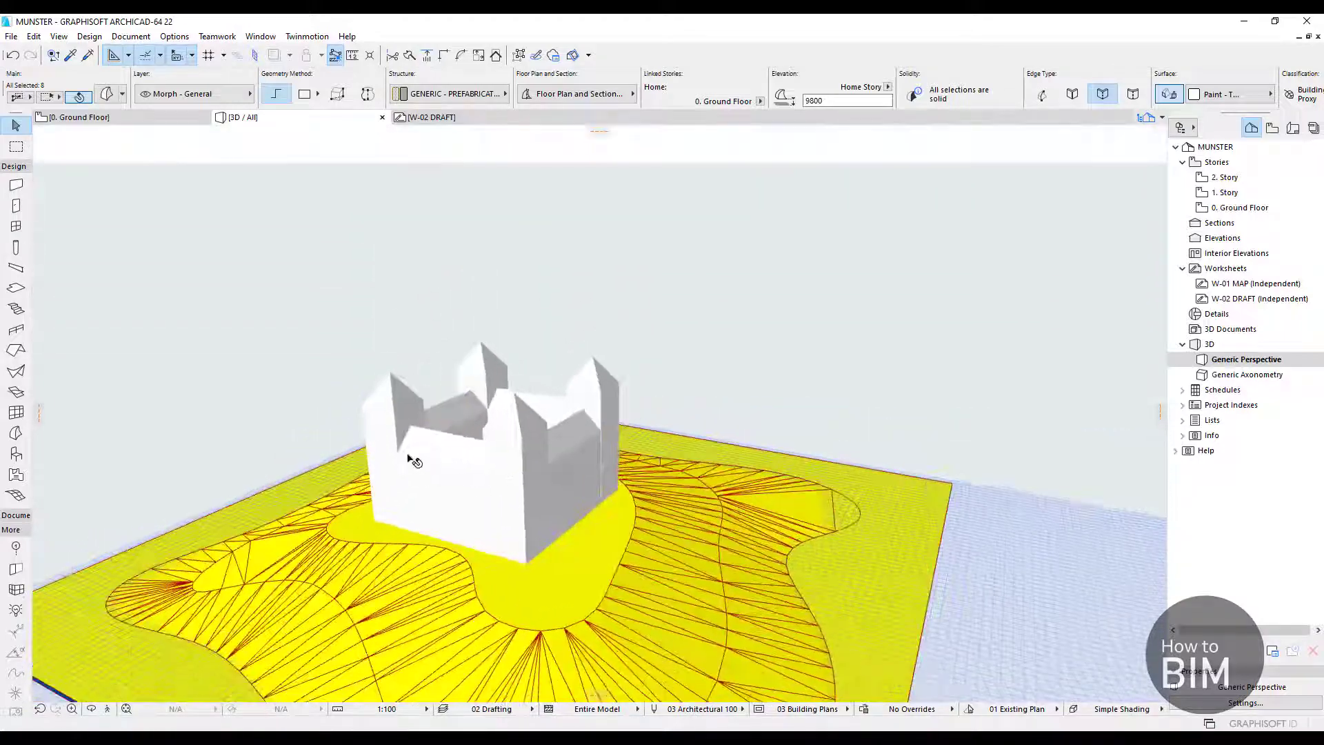
Set the edge type of the selected castle morphs to Soft and inspect the smoothed shading
{"action": "left_click", "coordinate": [105, 94]}
{"action": "left_click", "coordinate": [310, 383]}
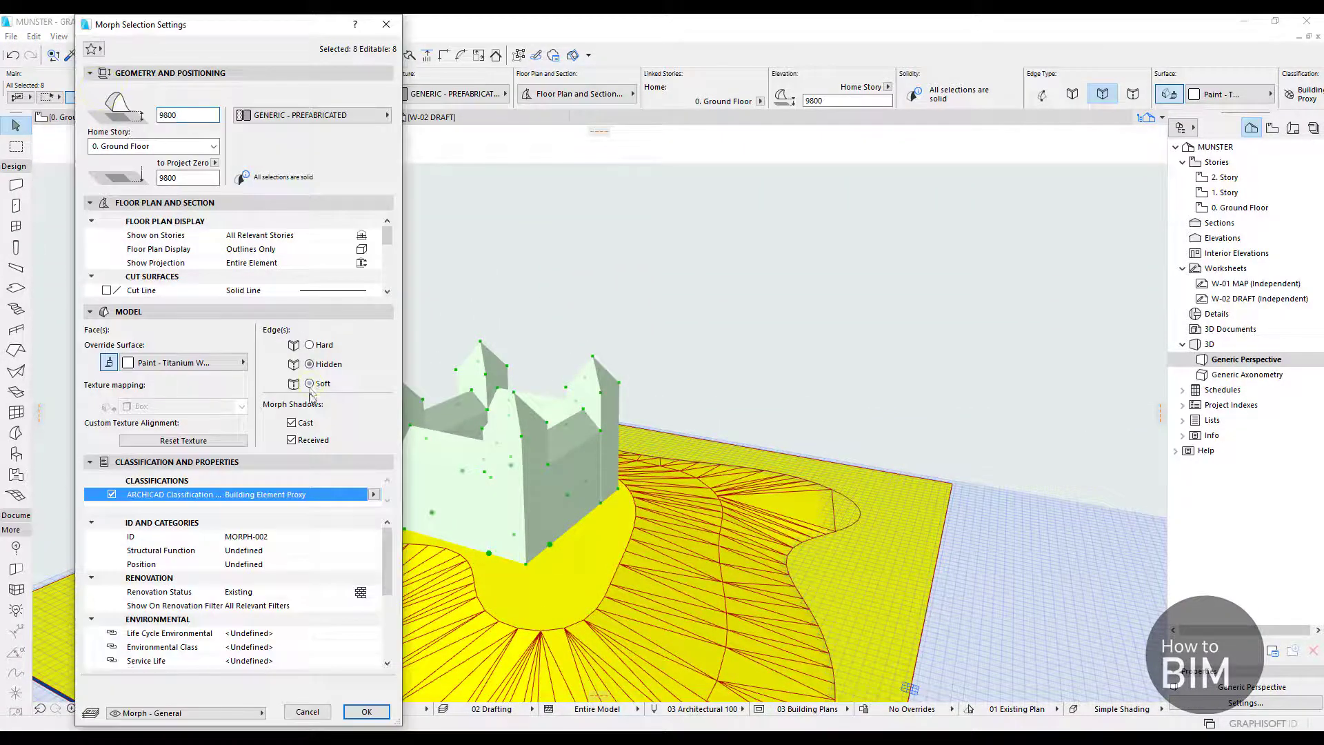
{"action": "left_click", "coordinate": [366, 712]}
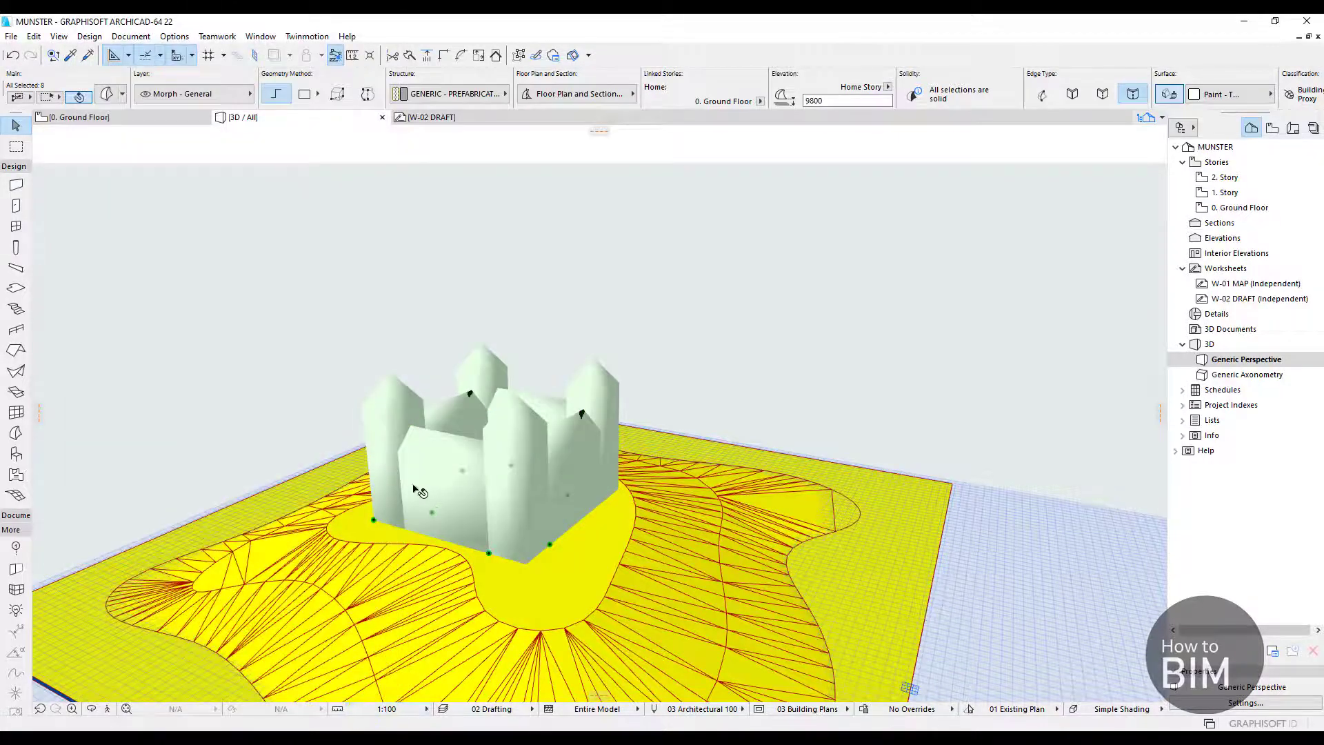
{"action": "middle_click_drag", "start_coordinate": [517, 499], "coordinate": [469, 531], "text": "shift"}
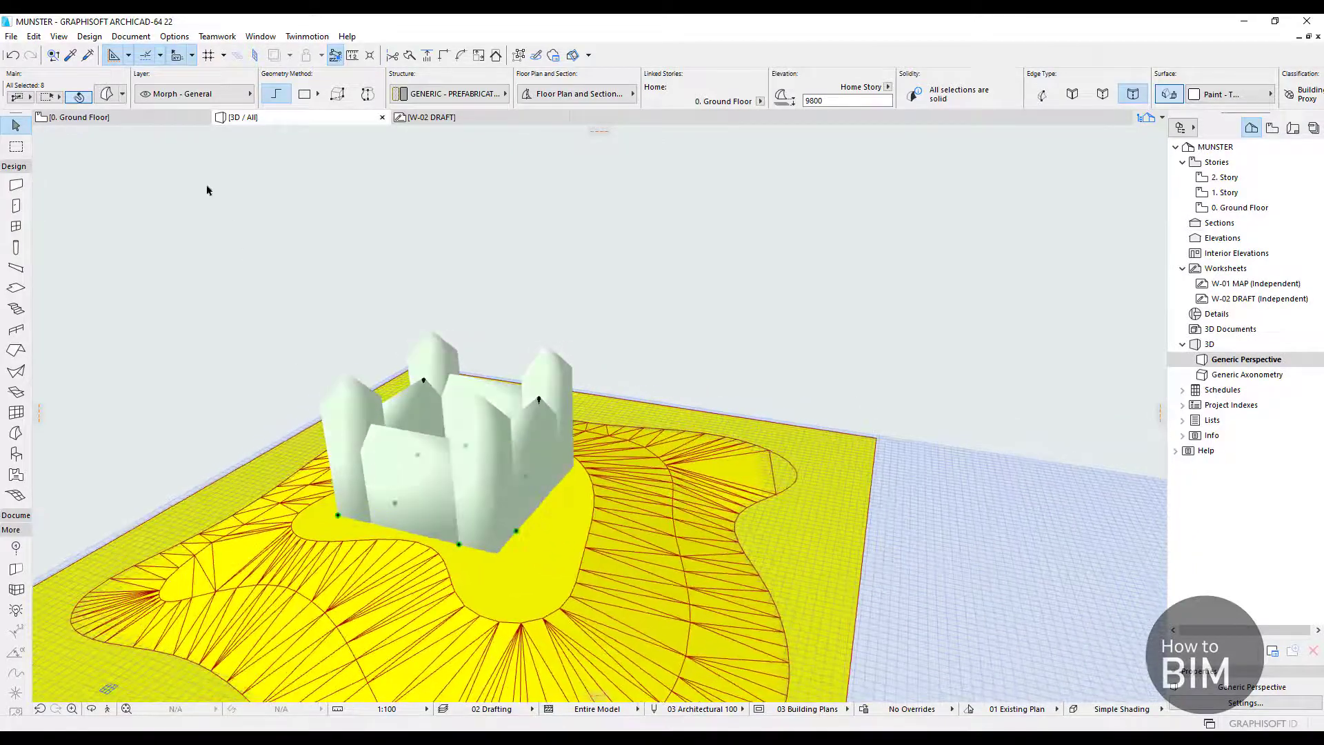
Set the edge type of the selected castle morphs back to Hard
{"action": "left_click", "coordinate": [106, 95]}
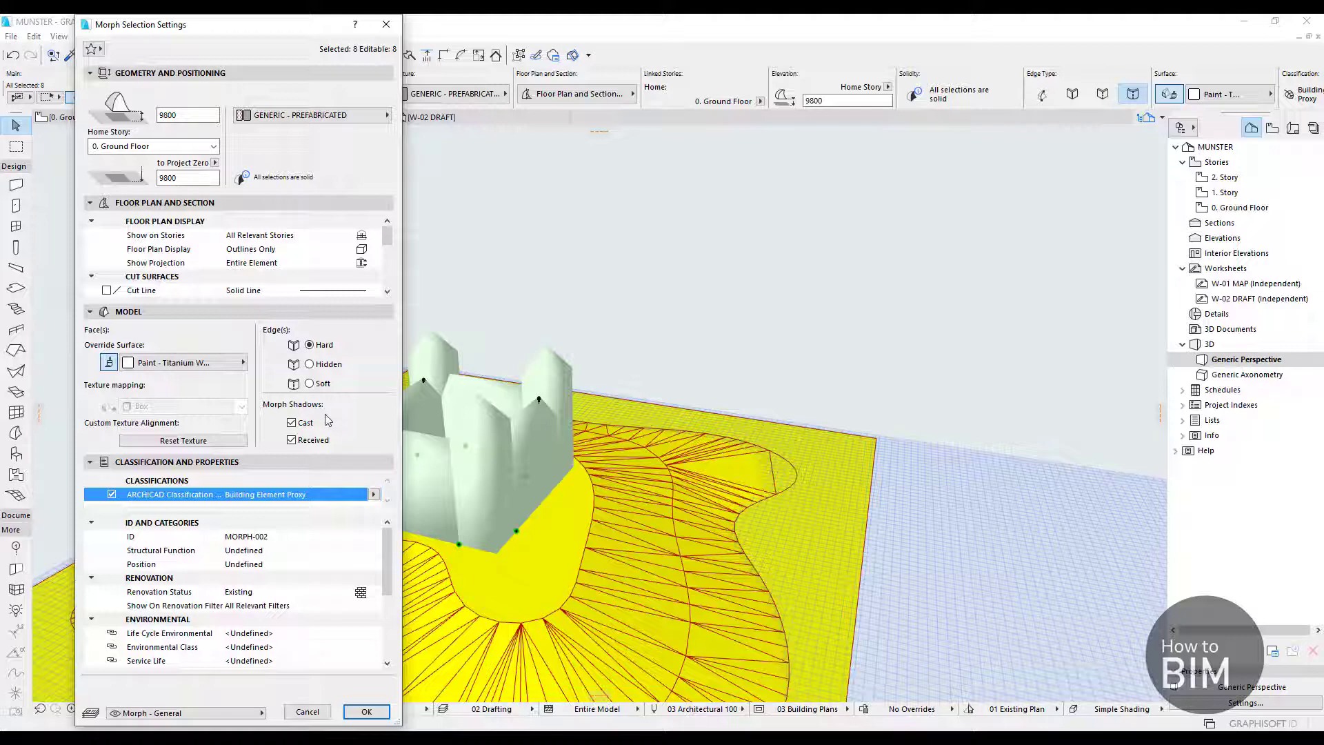
{"action": "left_click", "coordinate": [363, 711]}
{"action": "left_click_drag", "start_coordinate": [435, 503], "coordinate": [385, 399]}
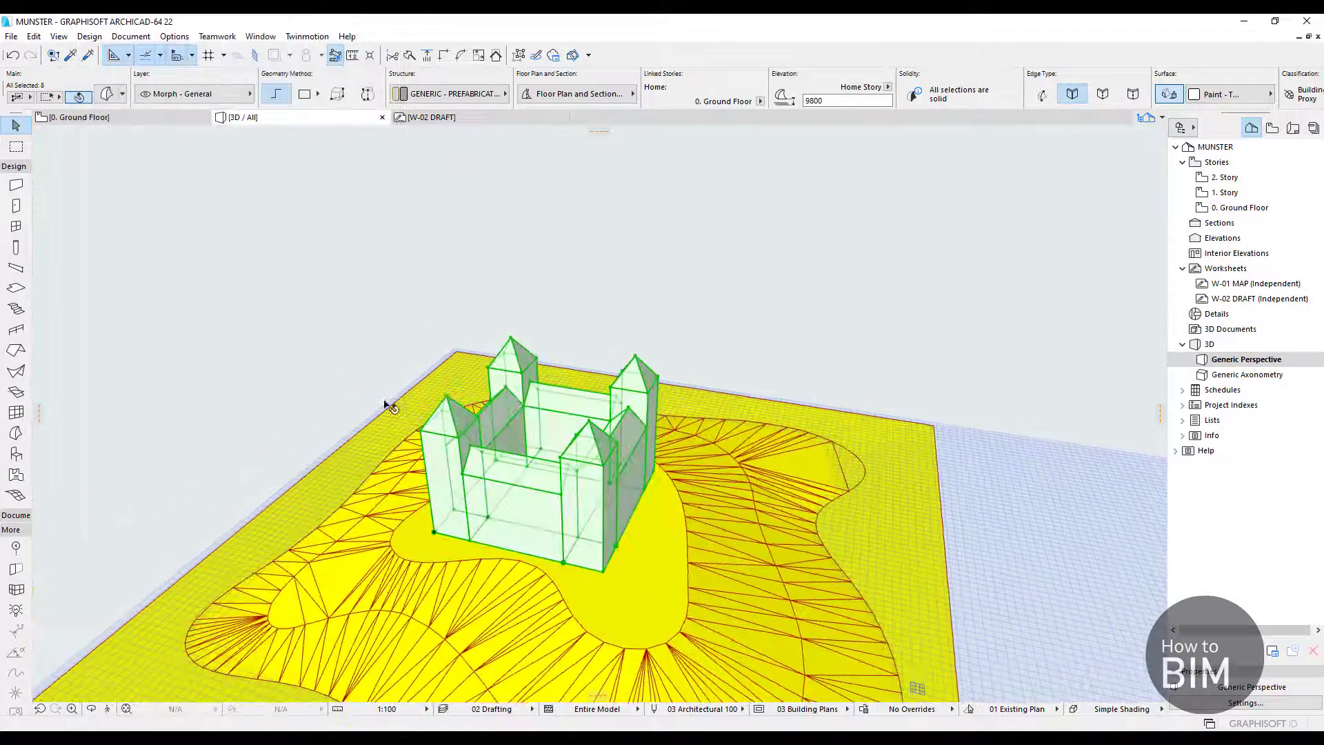
Review the castle morphs' floor plan and section display options, then close the settings without changes
{"action": "left_click", "coordinate": [106, 94]}
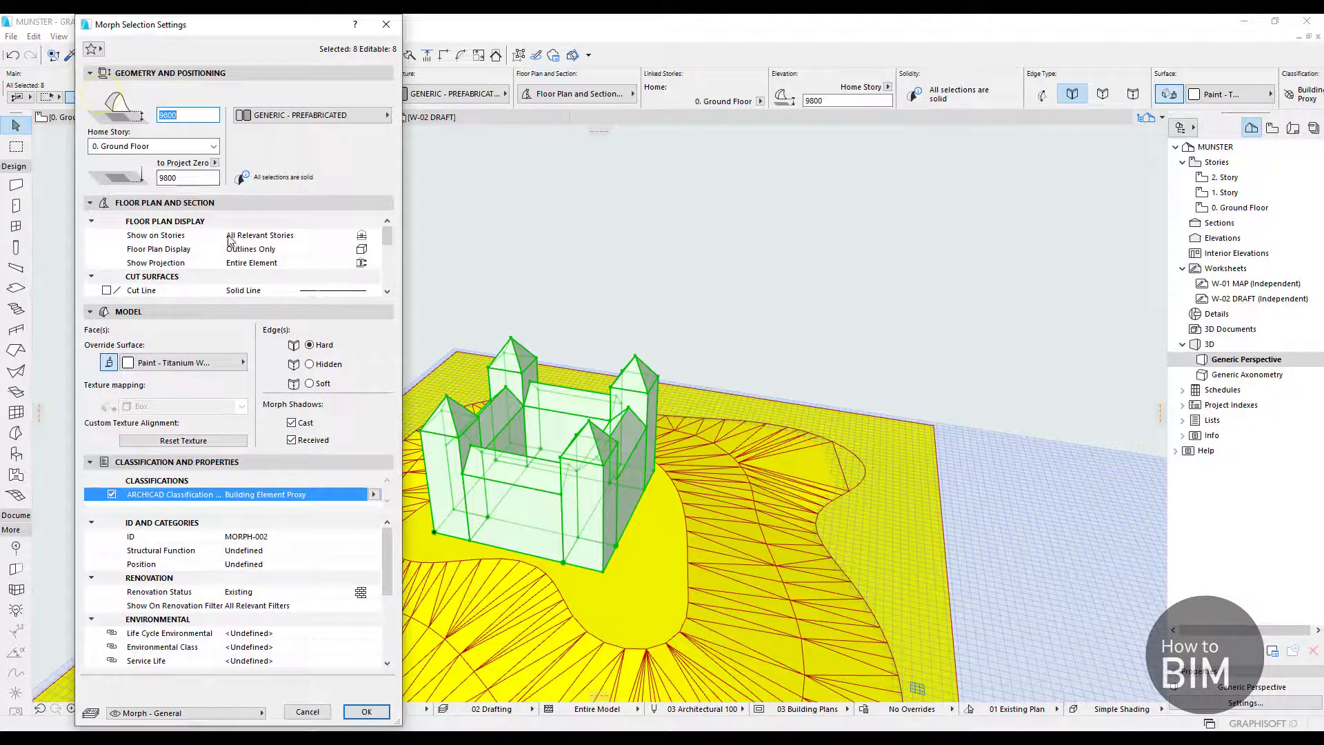
{"action": "scroll", "coordinate": [229, 240], "scroll_direction": "down", "scroll_amount": 5}
{"action": "scroll", "coordinate": [261, 269], "scroll_direction": "up", "scroll_amount": 5}
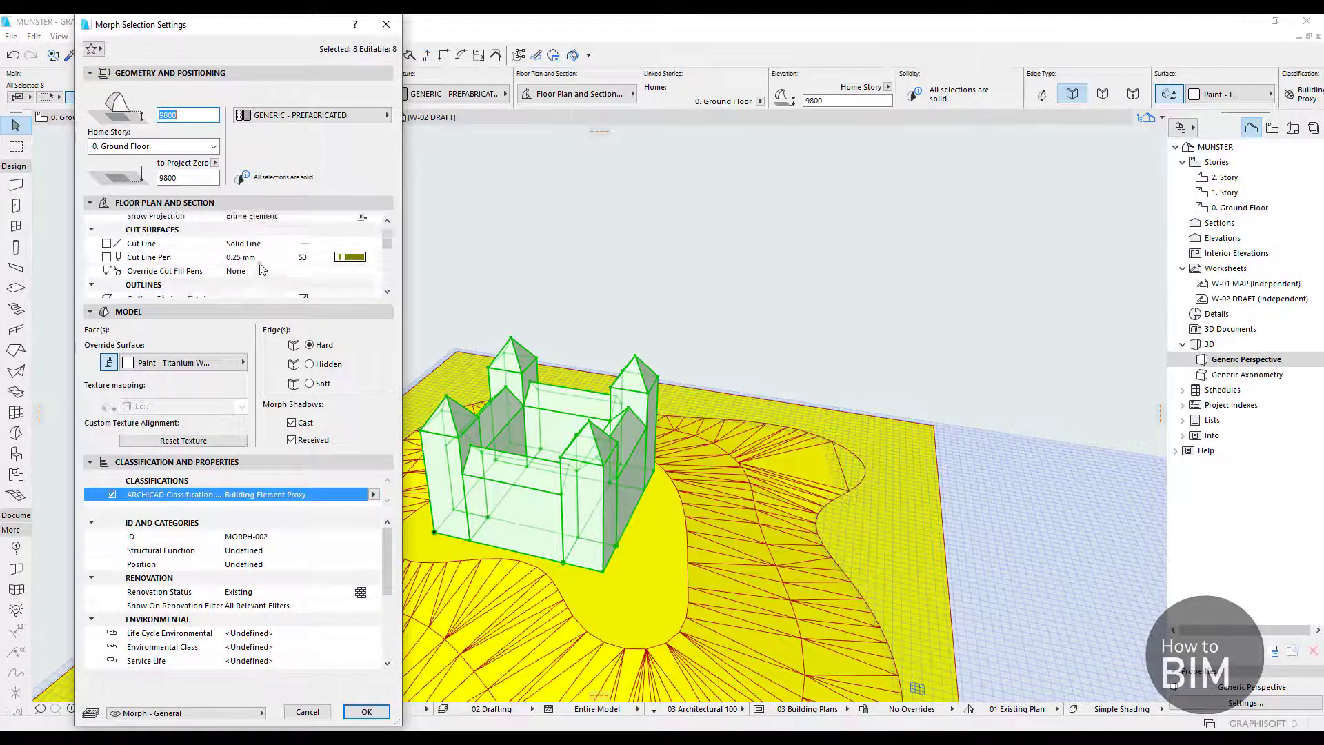
{"action": "scroll", "coordinate": [267, 269], "scroll_direction": "down", "scroll_amount": 5}
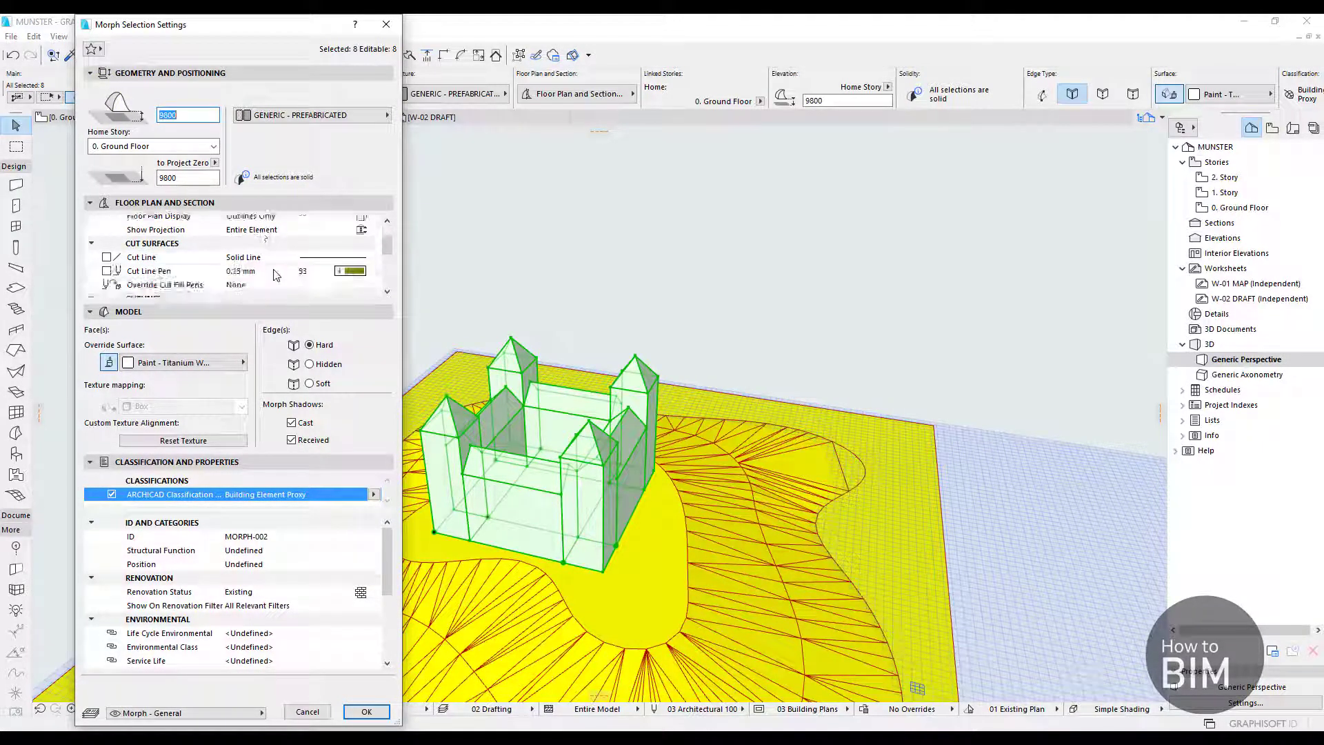
{"action": "left_click", "coordinate": [386, 25]}
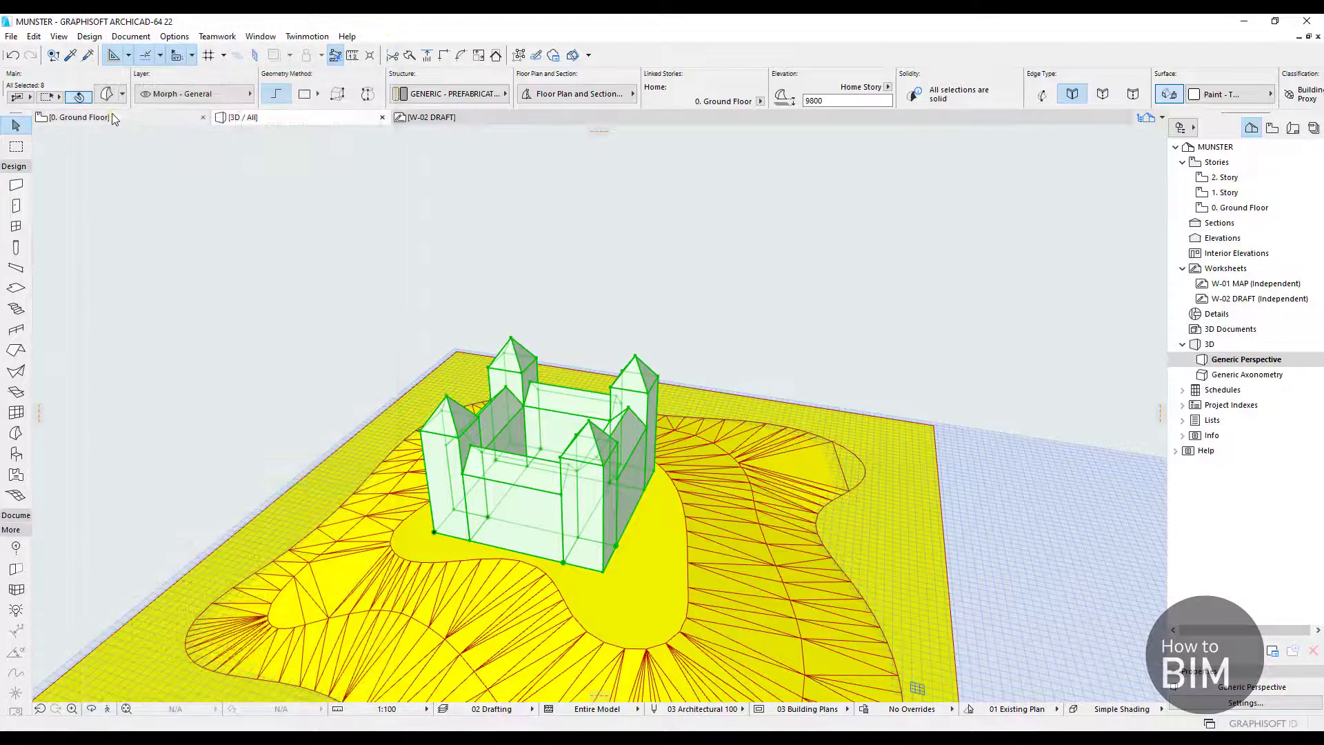
Check the castle's display on the Ground Floor and 1. Story plans, and open the 2. Story floor plan
{"action": "left_click", "coordinate": [112, 115]}
{"action": "scroll", "coordinate": [567, 323], "scroll_direction": "down", "scroll_amount": 5}
{"action": "middle_click_drag", "start_coordinate": [441, 430], "coordinate": [456, 369]}
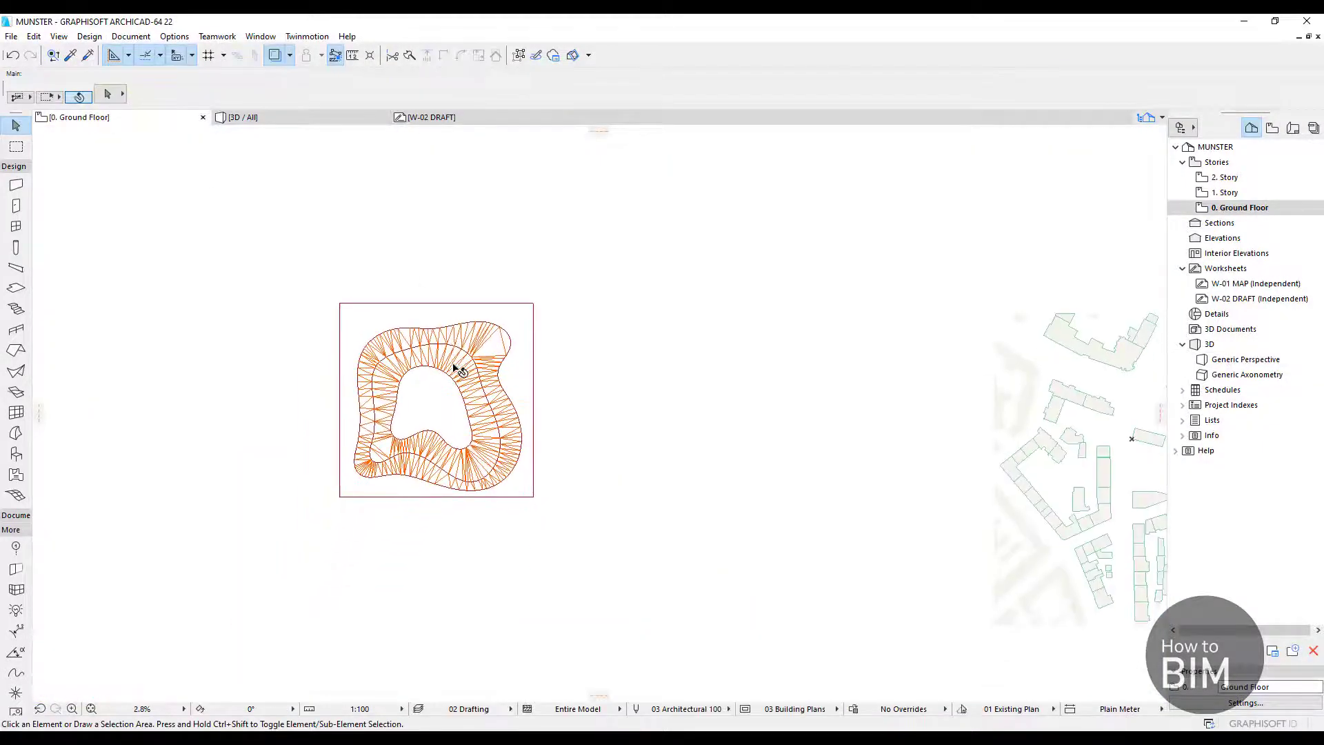
{"action": "left_click", "coordinate": [1221, 195]}
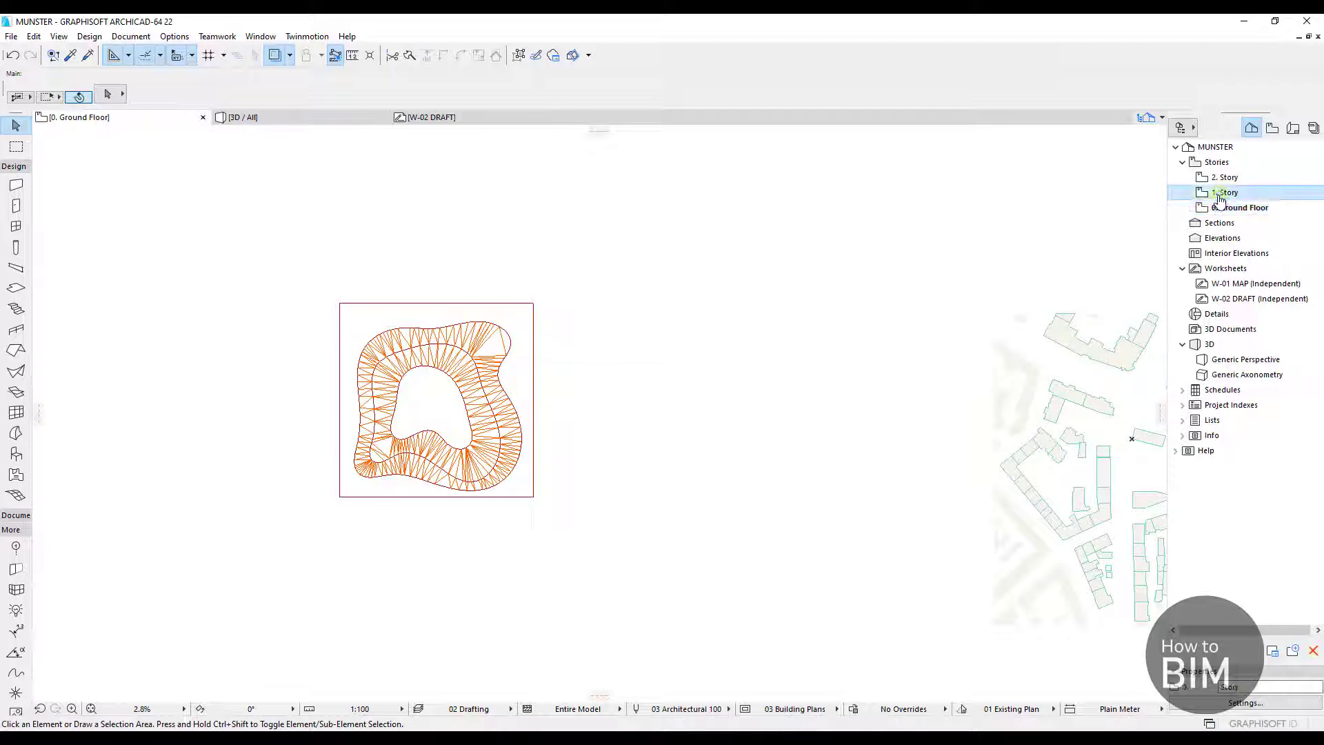
{"action": "double_click", "coordinate": [1221, 199]}
{"action": "double_click", "coordinate": [1226, 177]}
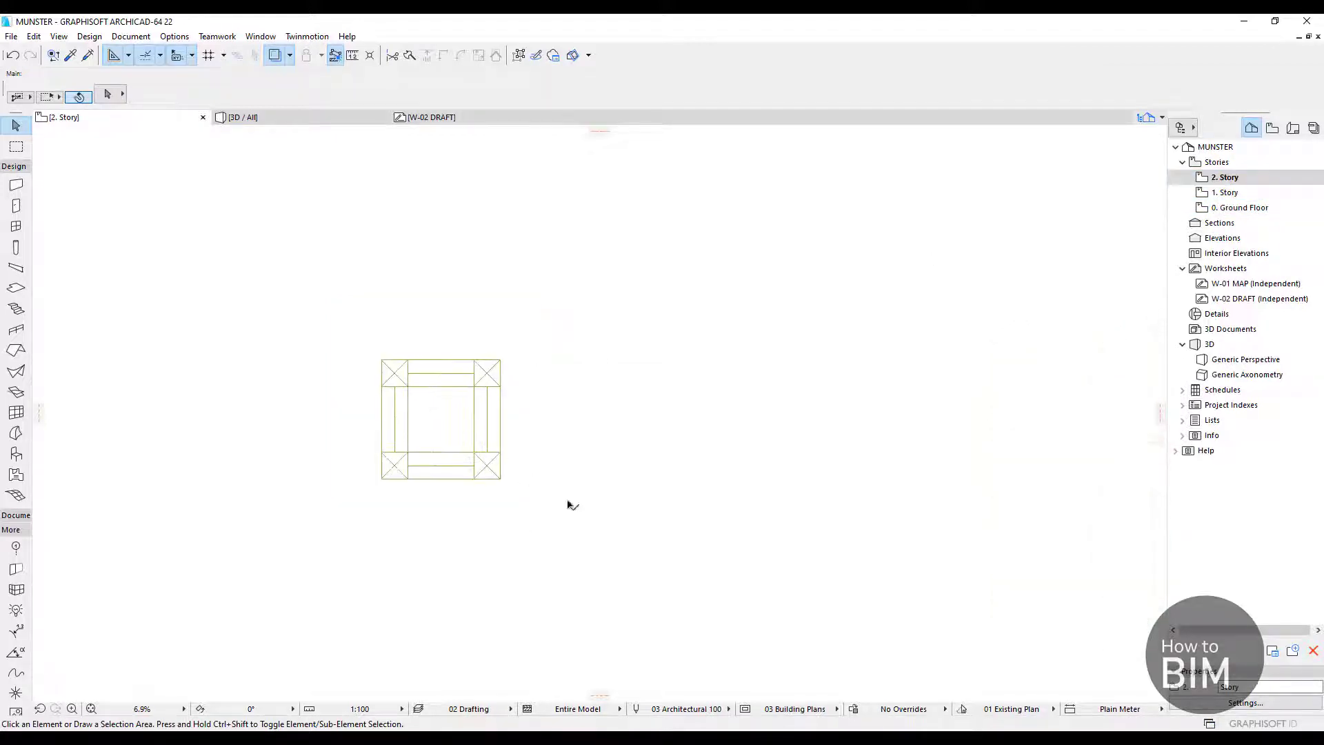
Examine the castle morphs' outlines and roof lines on the 2. Story plan
{"action": "left_click", "coordinate": [592, 516]}
{"action": "left_click", "coordinate": [350, 324]}
{"action": "scroll", "coordinate": [400, 370], "scroll_direction": "up", "scroll_amount": 5}
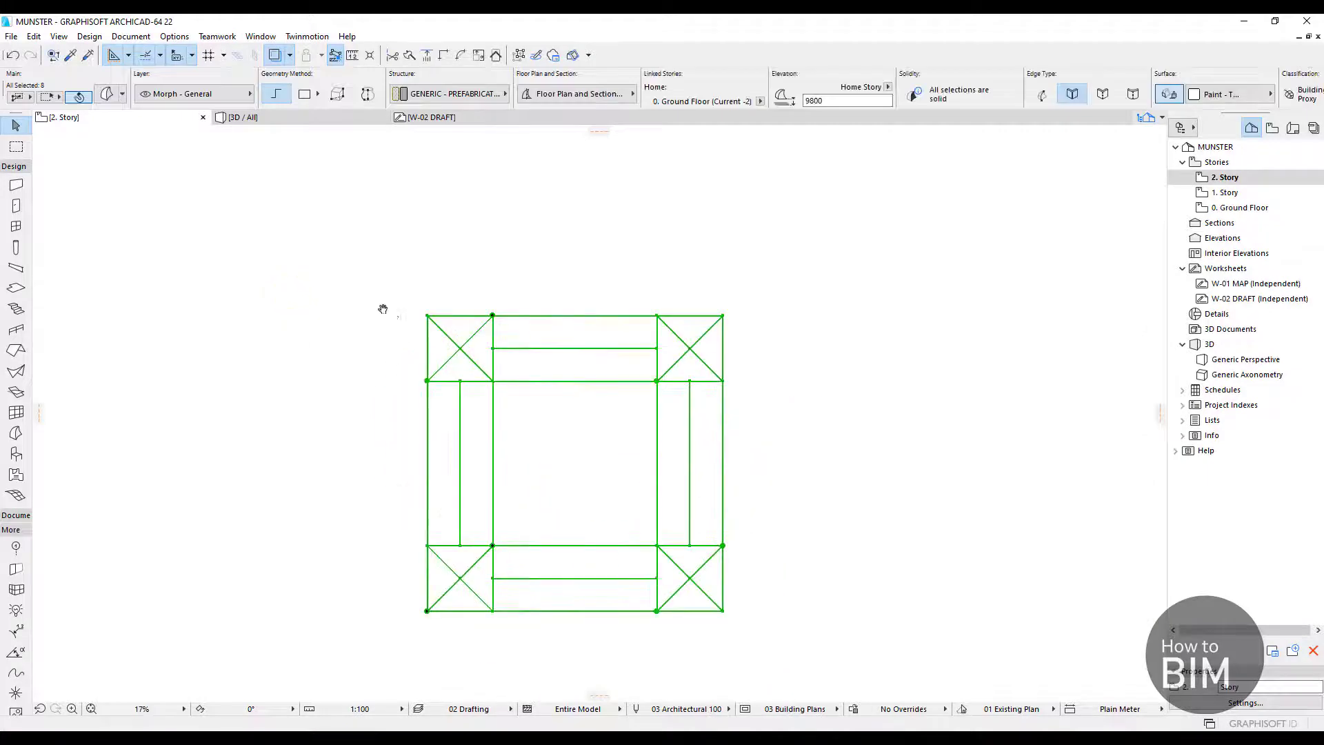
{"action": "left_click", "coordinate": [747, 341]}
{"action": "scroll", "coordinate": [627, 342], "scroll_direction": "up", "scroll_amount": 10}
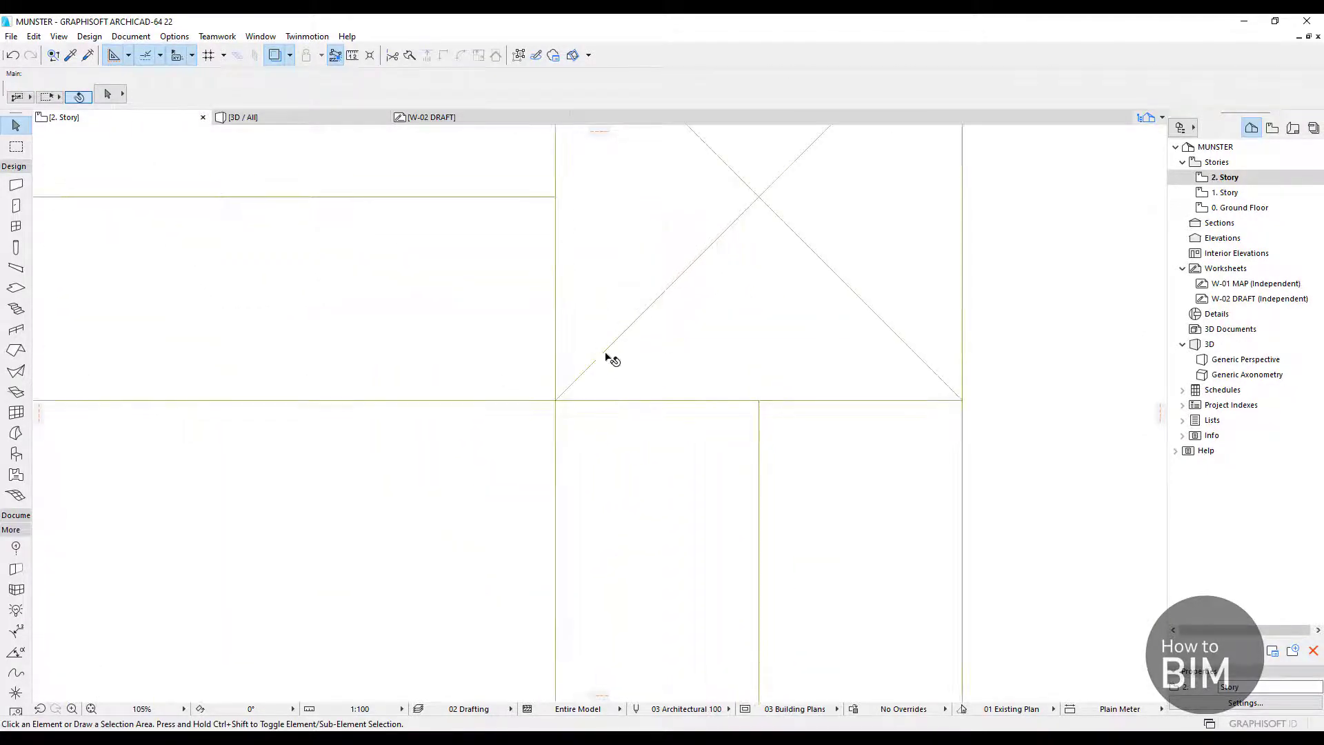
{"action": "scroll", "coordinate": [612, 359], "scroll_direction": "down", "scroll_amount": 10}
Select all eight castle morphs on the 2. Story plan and set their uncut line pen to 101 (0.13 mm)
{"action": "left_click", "coordinate": [745, 516]}
{"action": "left_click", "coordinate": [340, 259]}
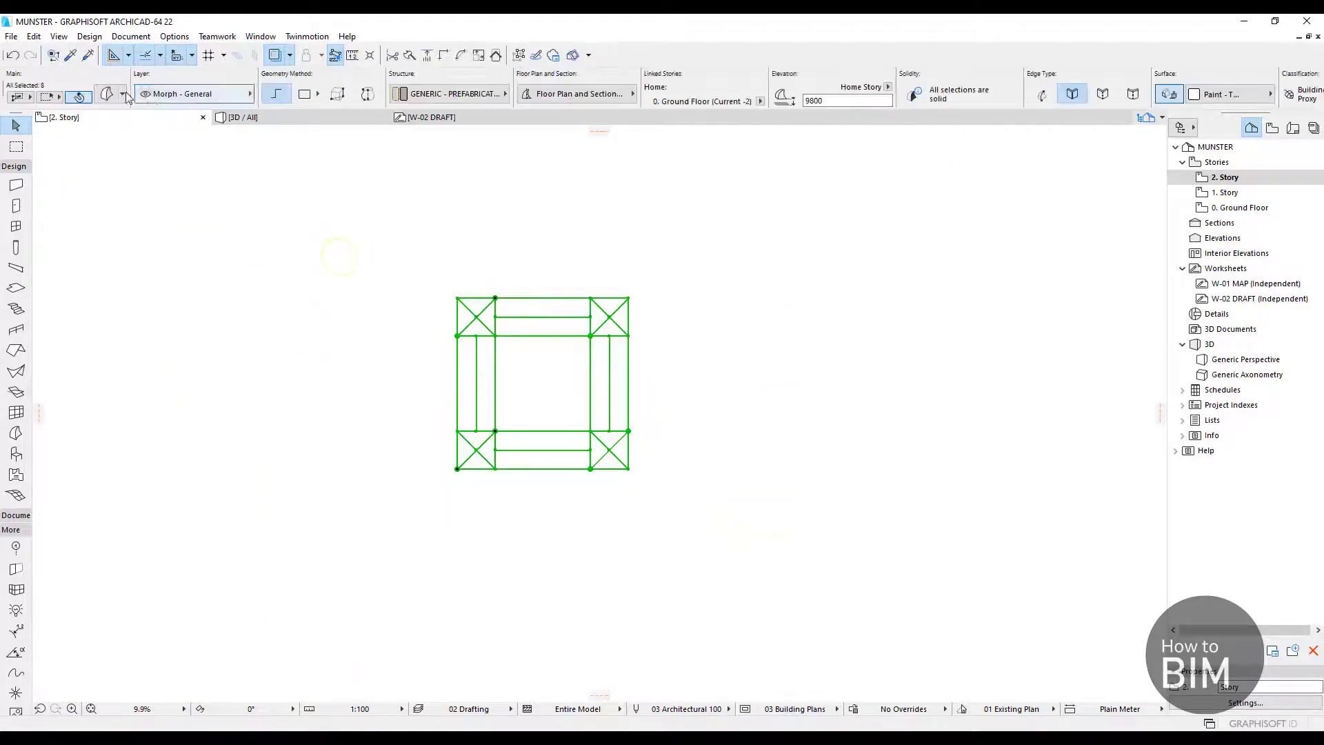
{"action": "left_click", "coordinate": [109, 94]}
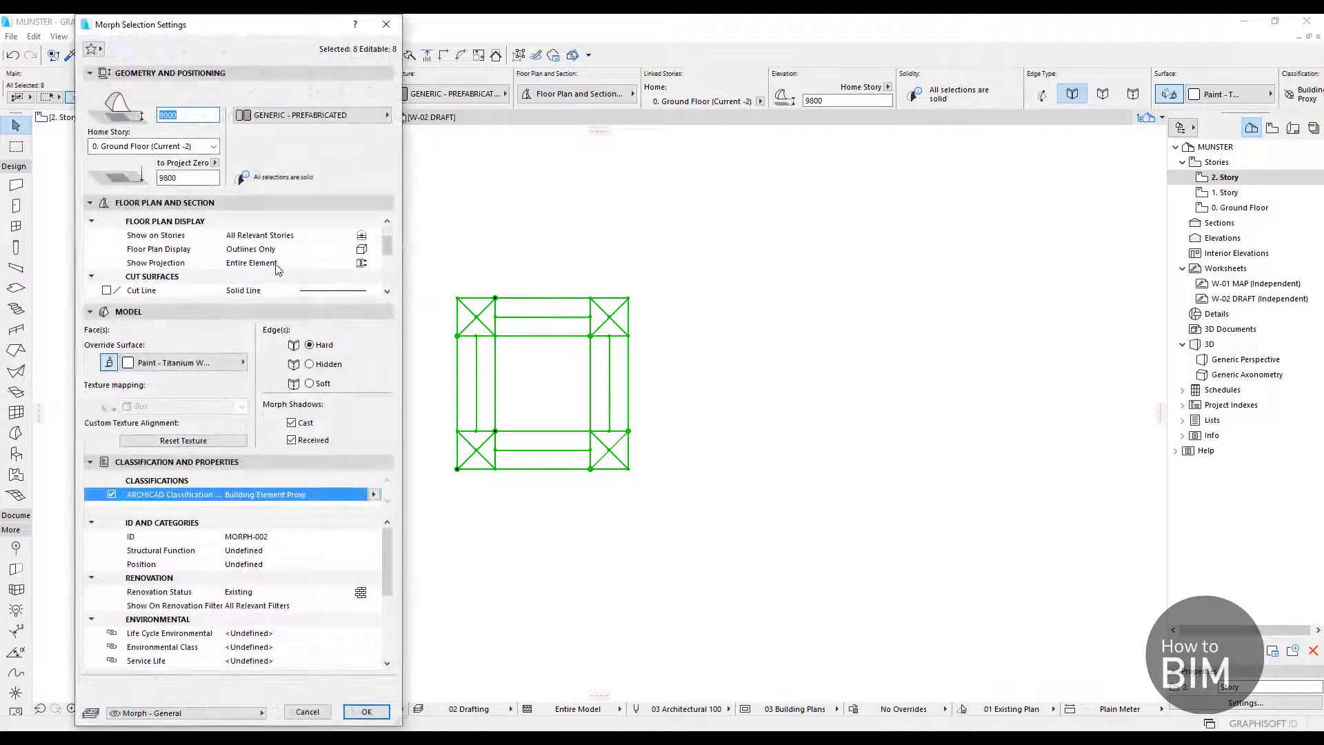
{"action": "scroll", "coordinate": [279, 271], "scroll_direction": "down", "scroll_amount": 1}
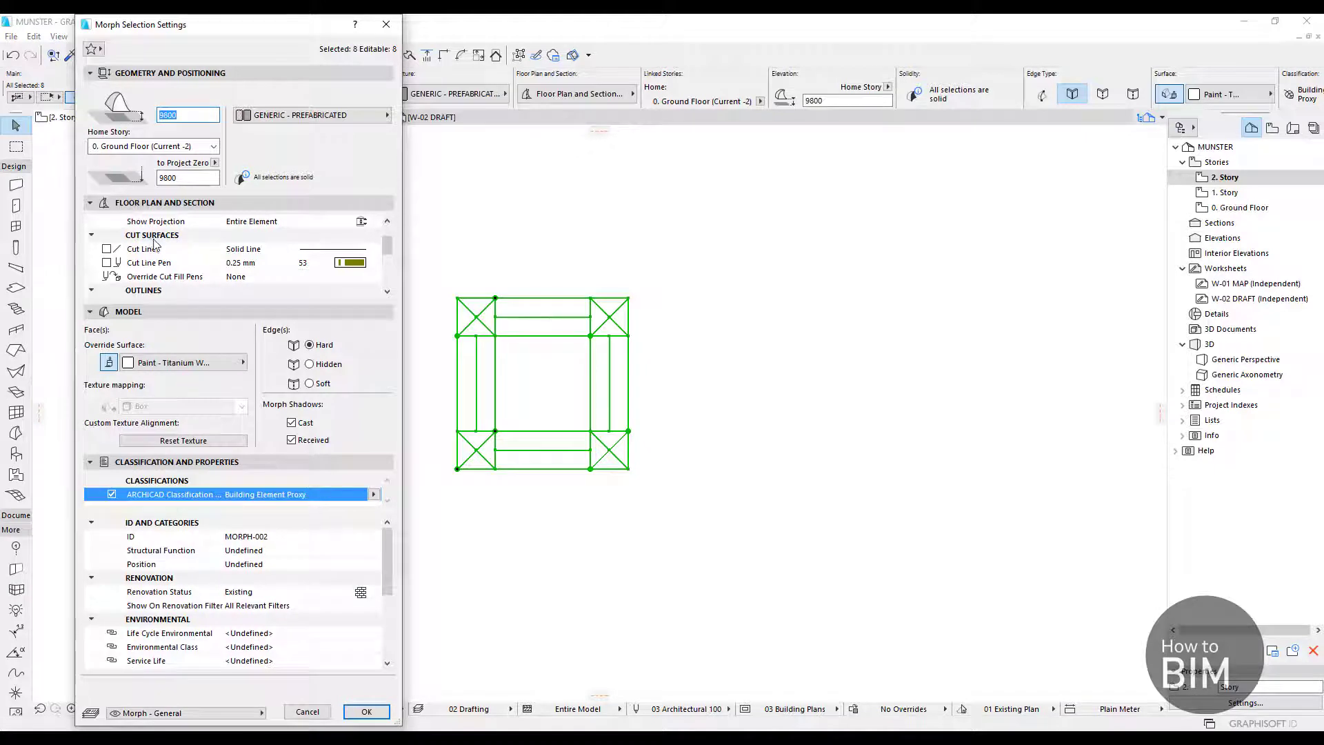
{"action": "scroll", "coordinate": [190, 249], "scroll_direction": "down", "scroll_amount": 1}
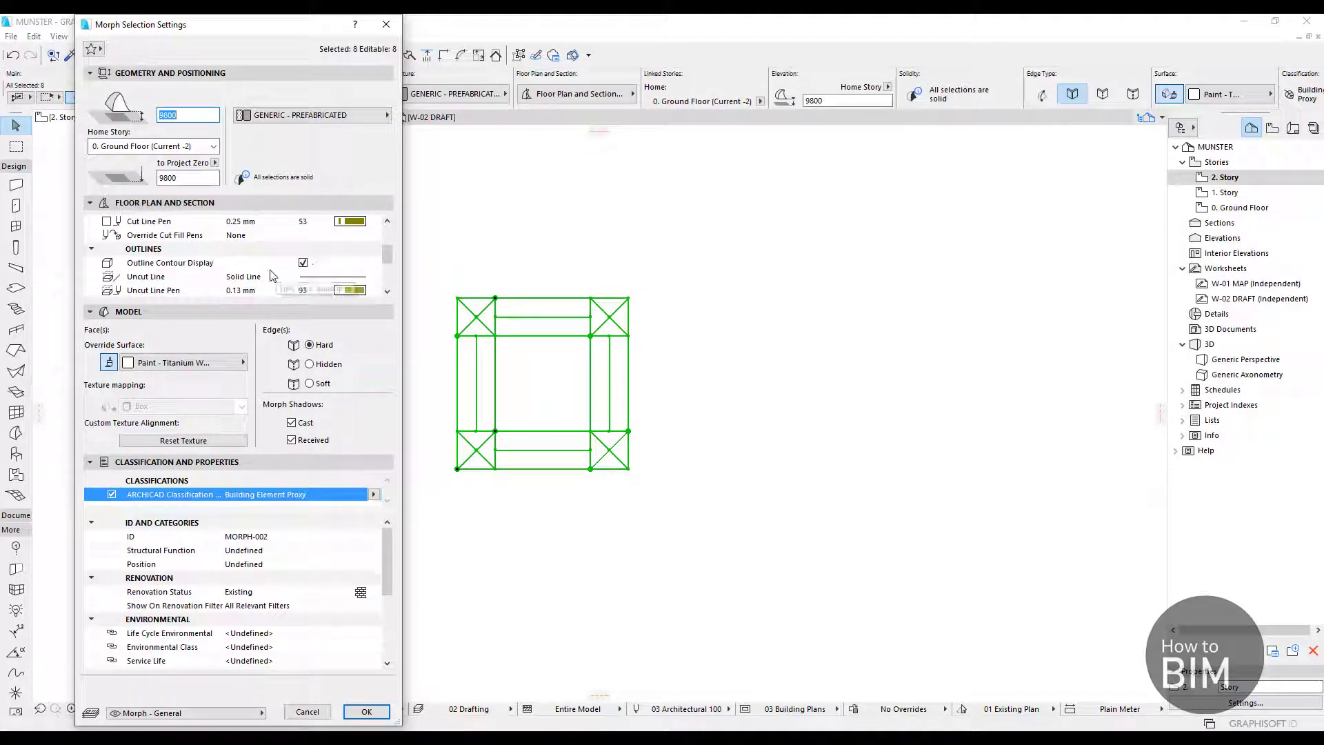
{"action": "scroll", "coordinate": [286, 272], "scroll_direction": "down", "scroll_amount": 1}
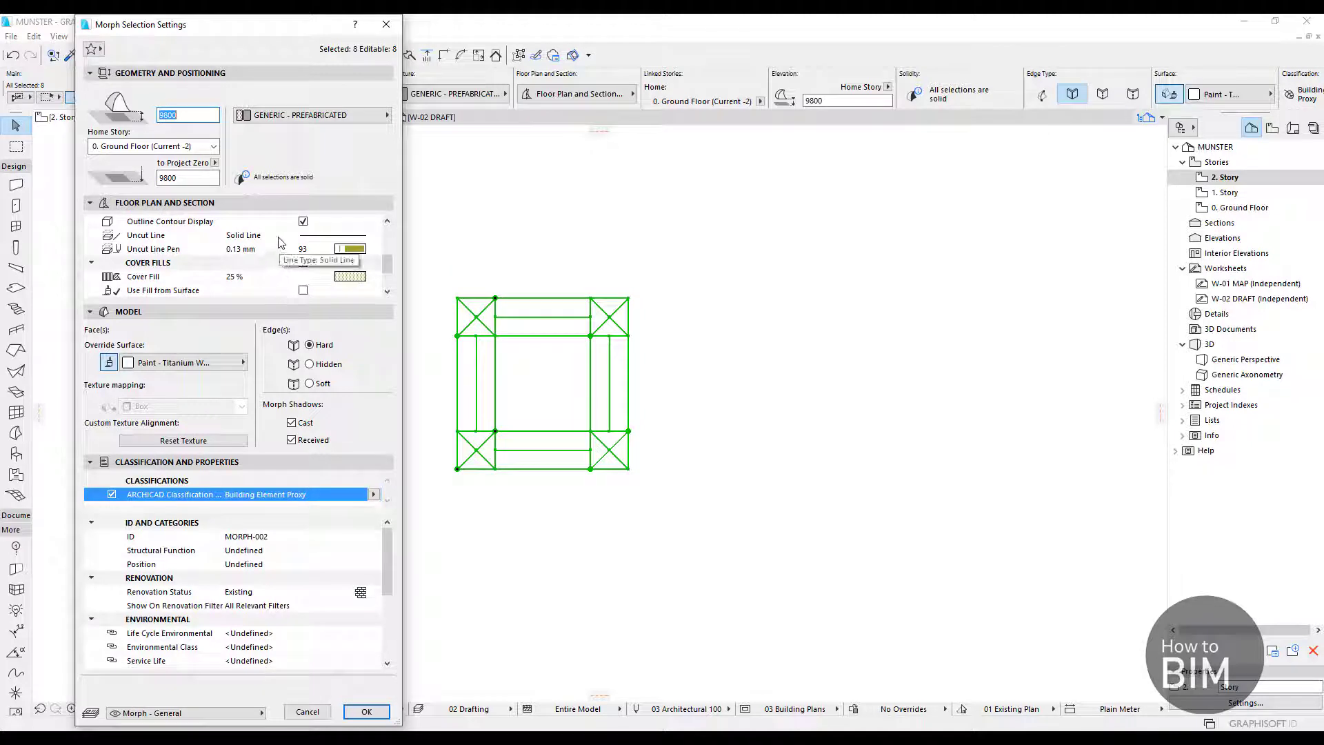
{"action": "left_click", "coordinate": [353, 250]}
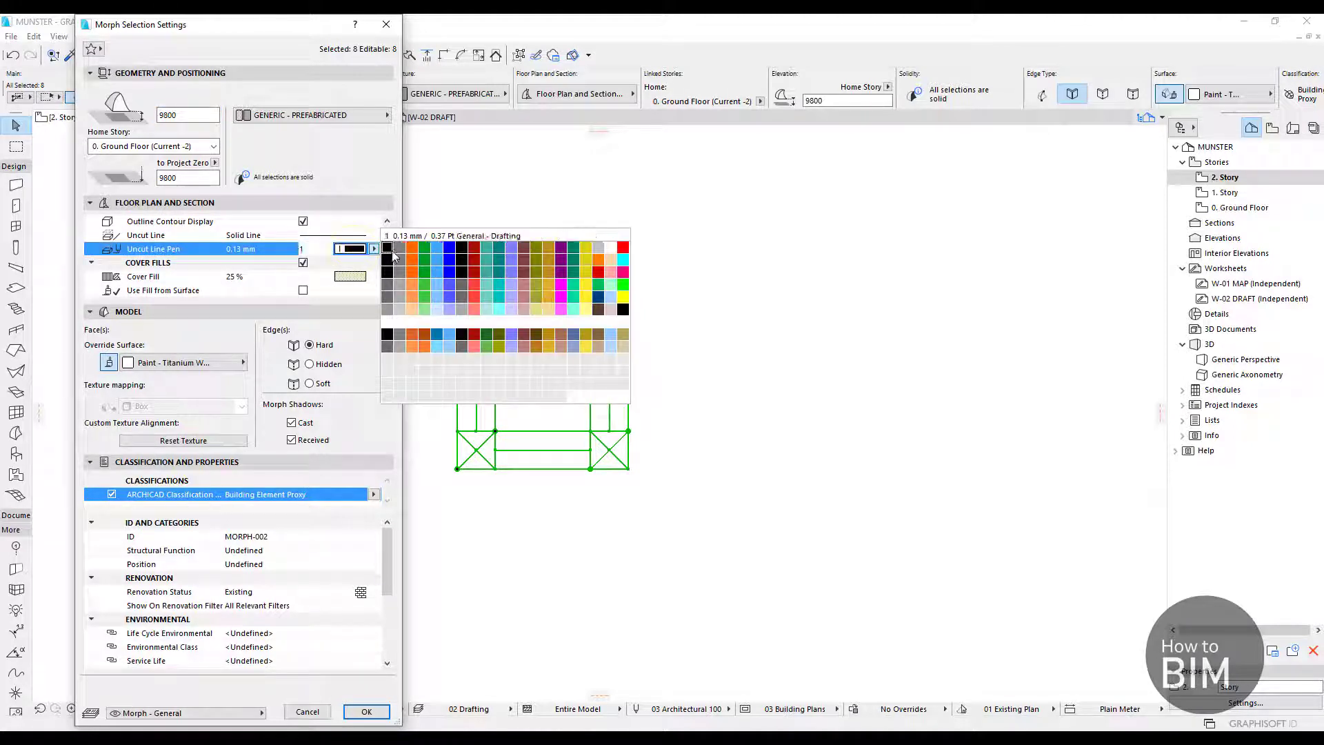
{"action": "left_click", "coordinate": [399, 310]}
Turn off the castle morphs' cover fills, apply the settings and deselect the morphs
{"action": "scroll", "coordinate": [246, 289], "scroll_direction": "down", "scroll_amount": 1}
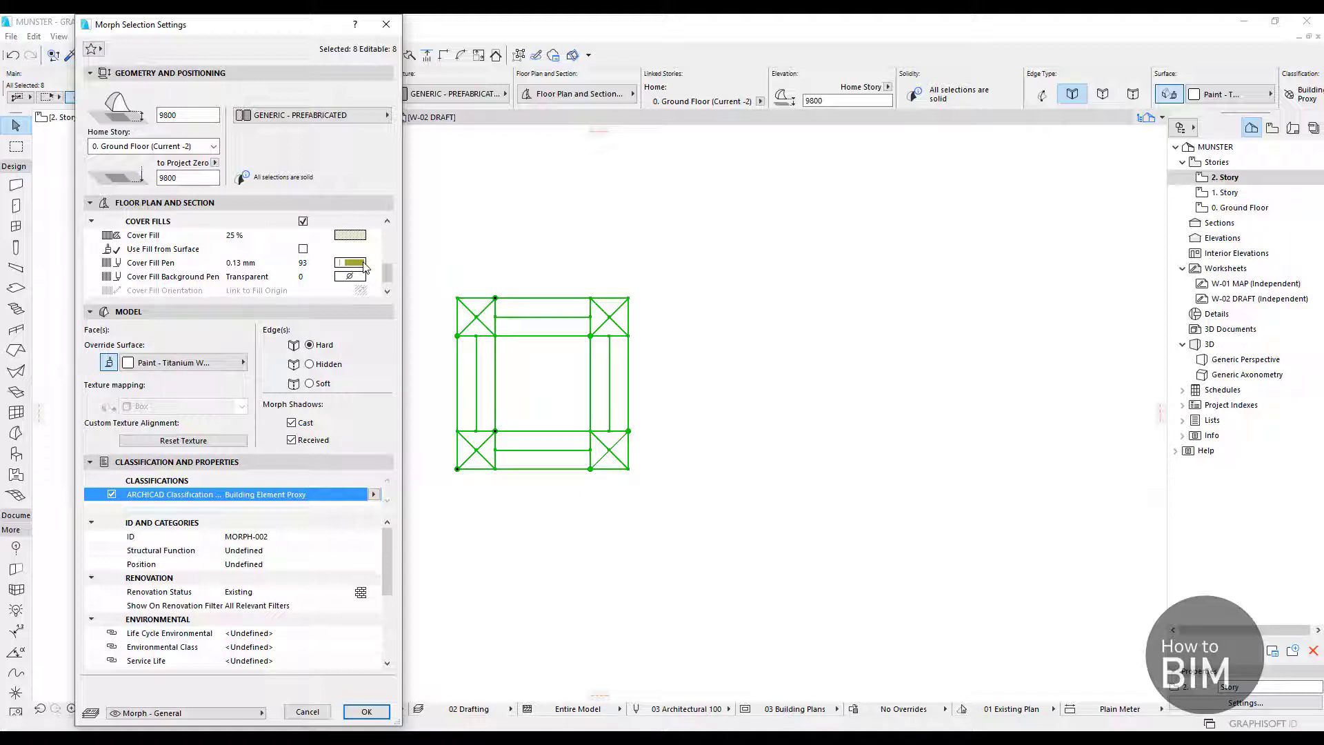
{"action": "left_click", "coordinate": [303, 220]}
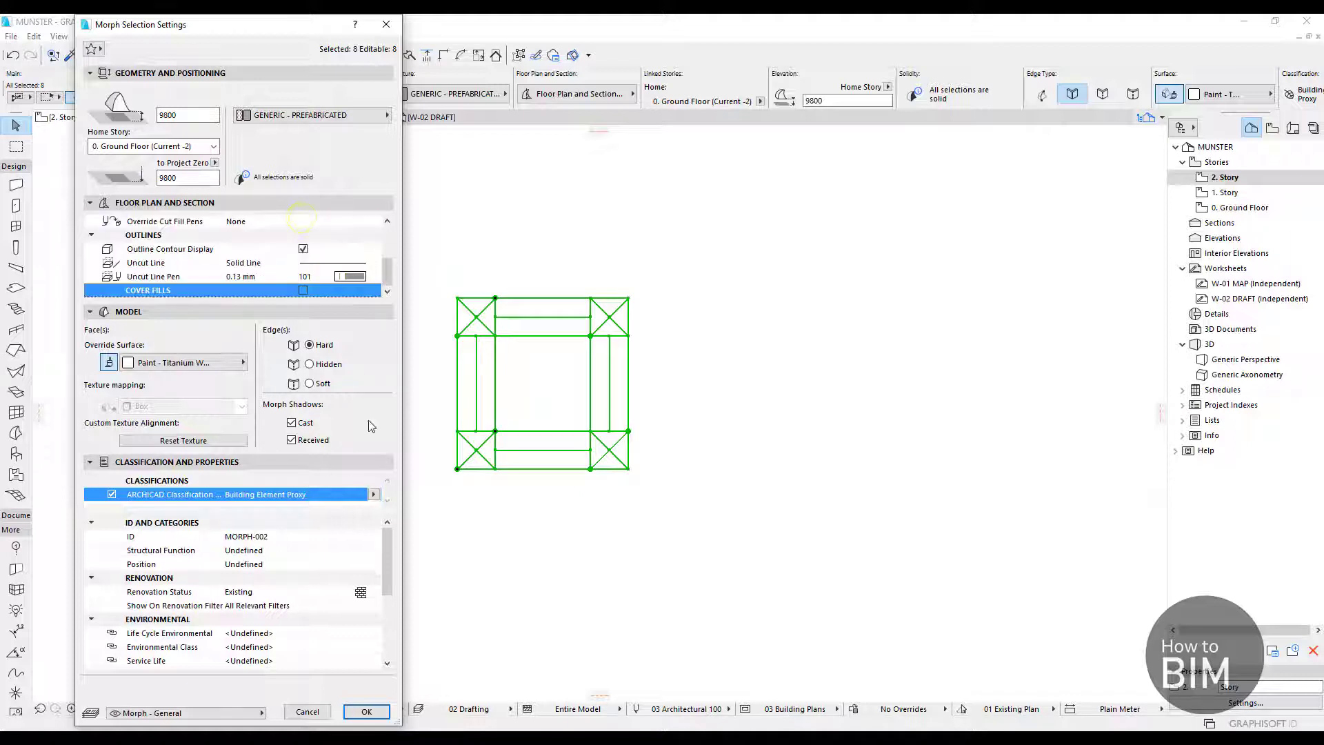
{"action": "left_click", "coordinate": [364, 712]}
{"action": "left_click", "coordinate": [372, 393]}
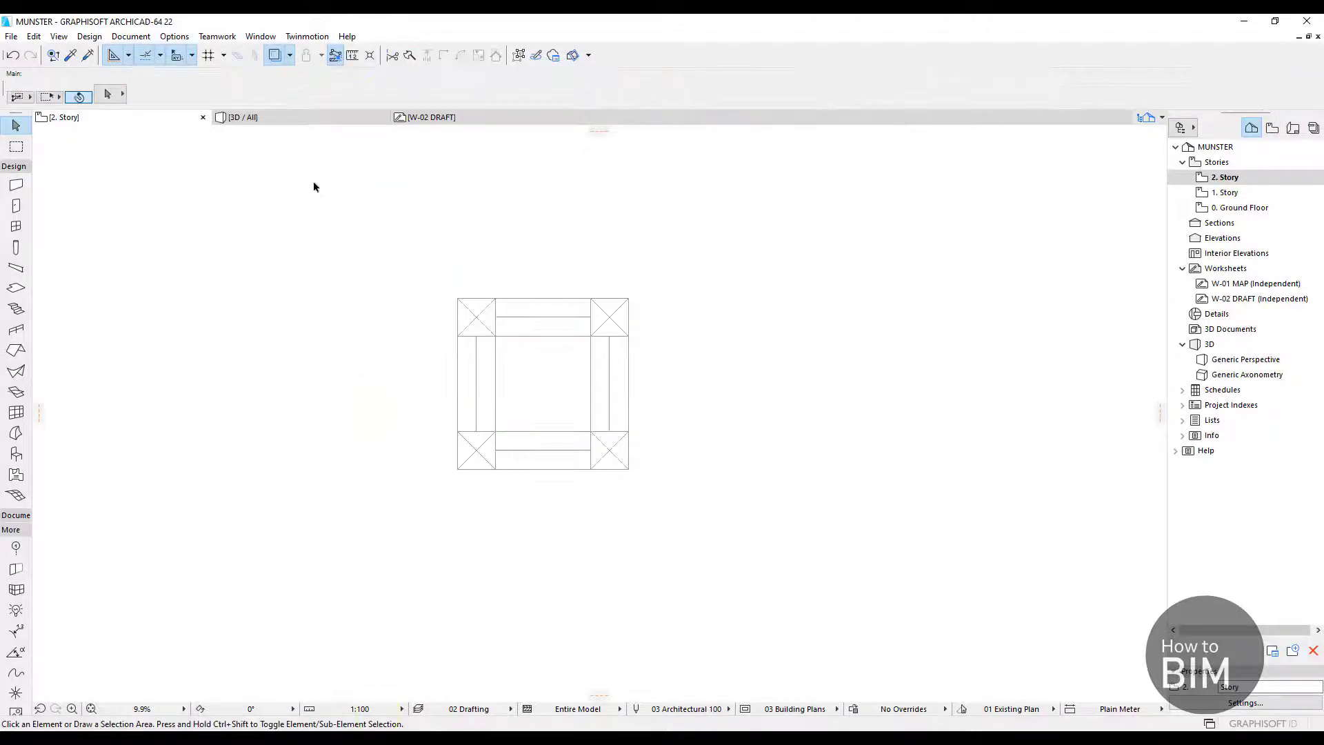
In the 3D view, link the terrain mesh's three override surfaces and set them to Paint - Titanium White
{"action": "left_click", "coordinate": [272, 121]}
{"action": "left_click", "coordinate": [590, 305]}
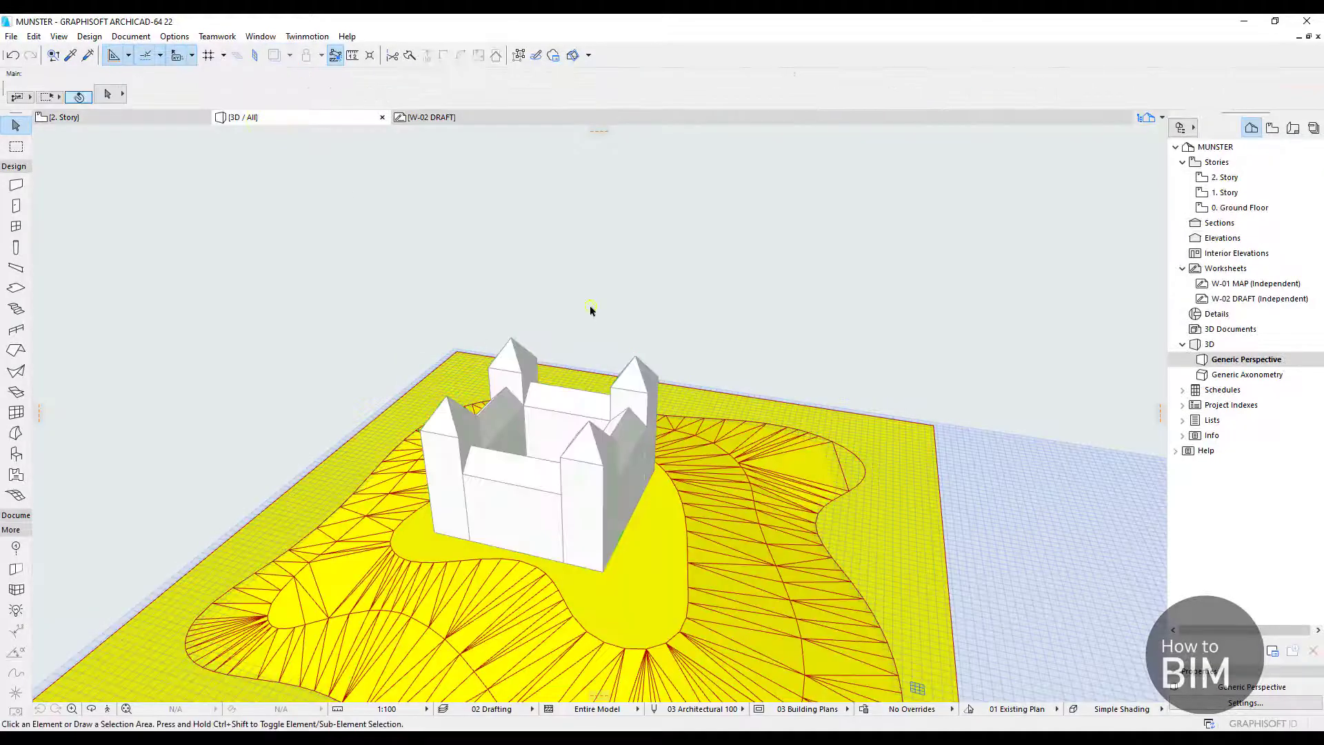
{"action": "middle_click_drag", "start_coordinate": [591, 461], "coordinate": [521, 427]}
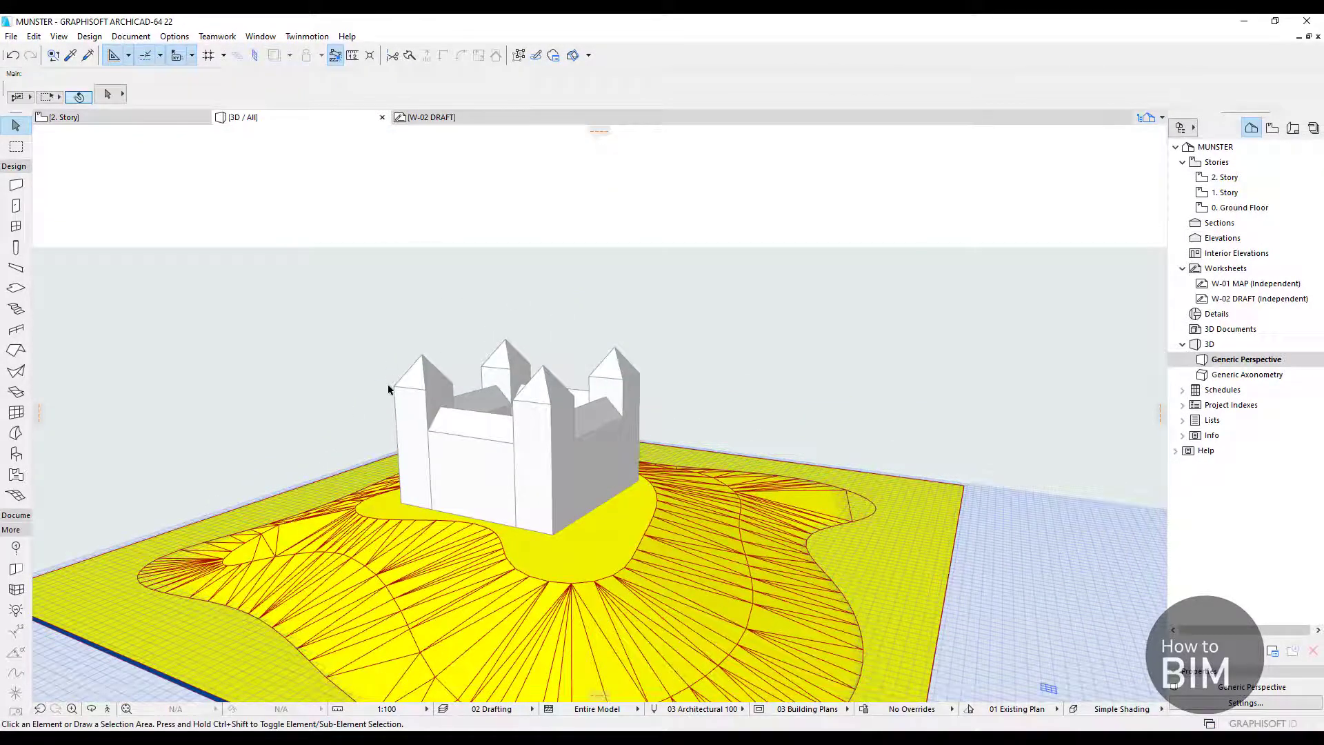
{"action": "middle_click_drag", "start_coordinate": [551, 504], "coordinate": [600, 435], "text": "shift"}
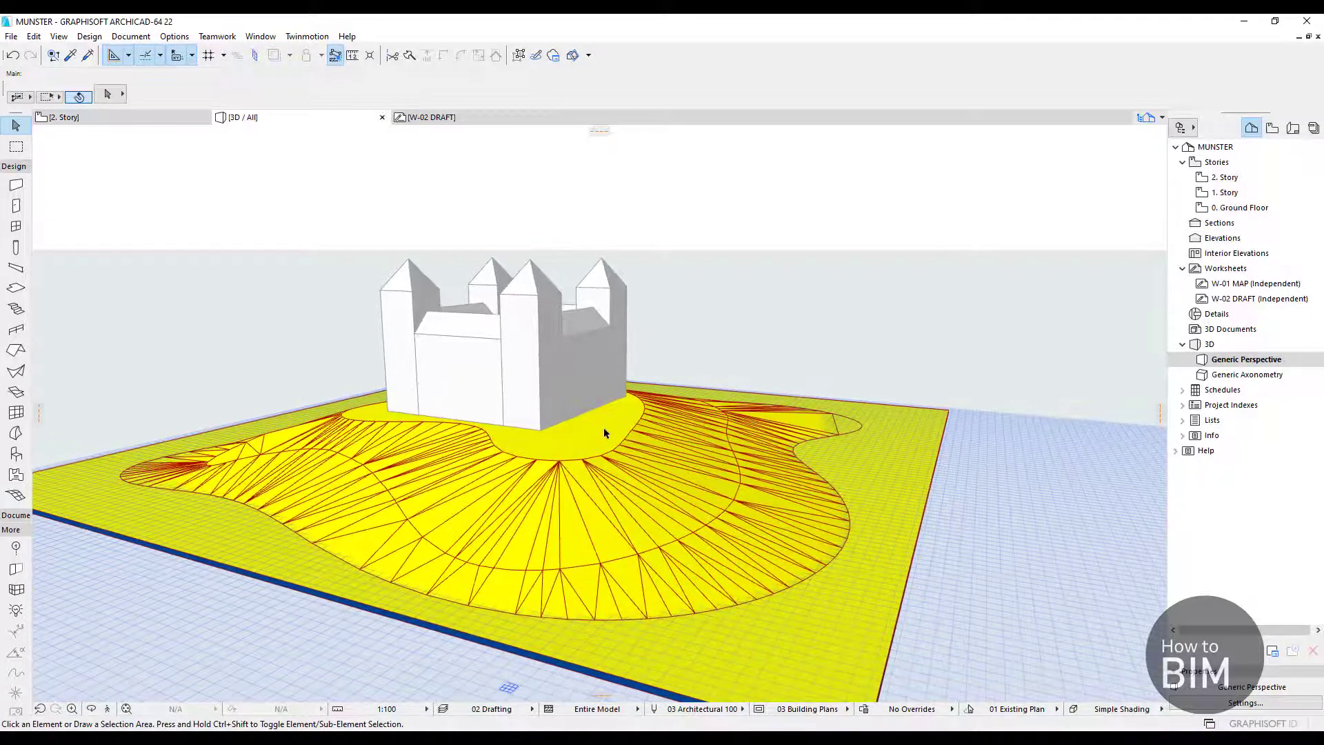
{"action": "left_click", "coordinate": [619, 457]}
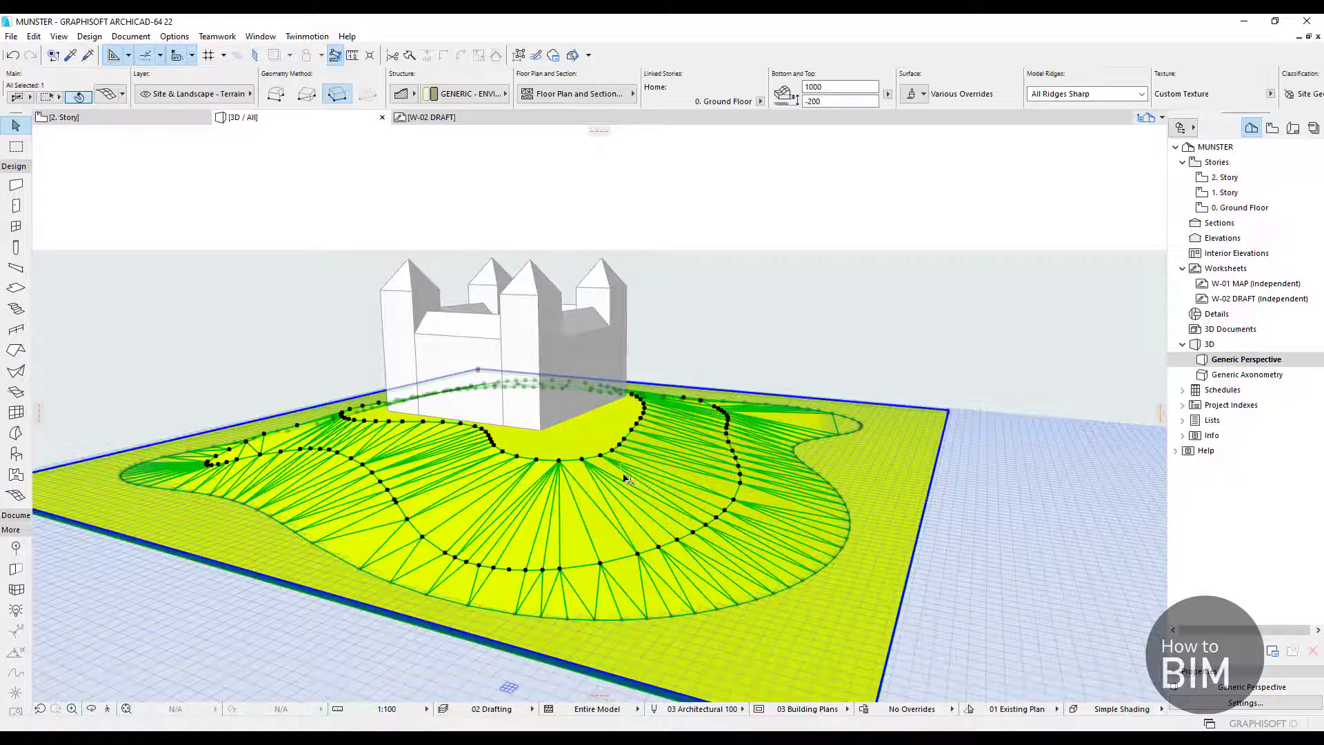
{"action": "left_click", "coordinate": [107, 99]}
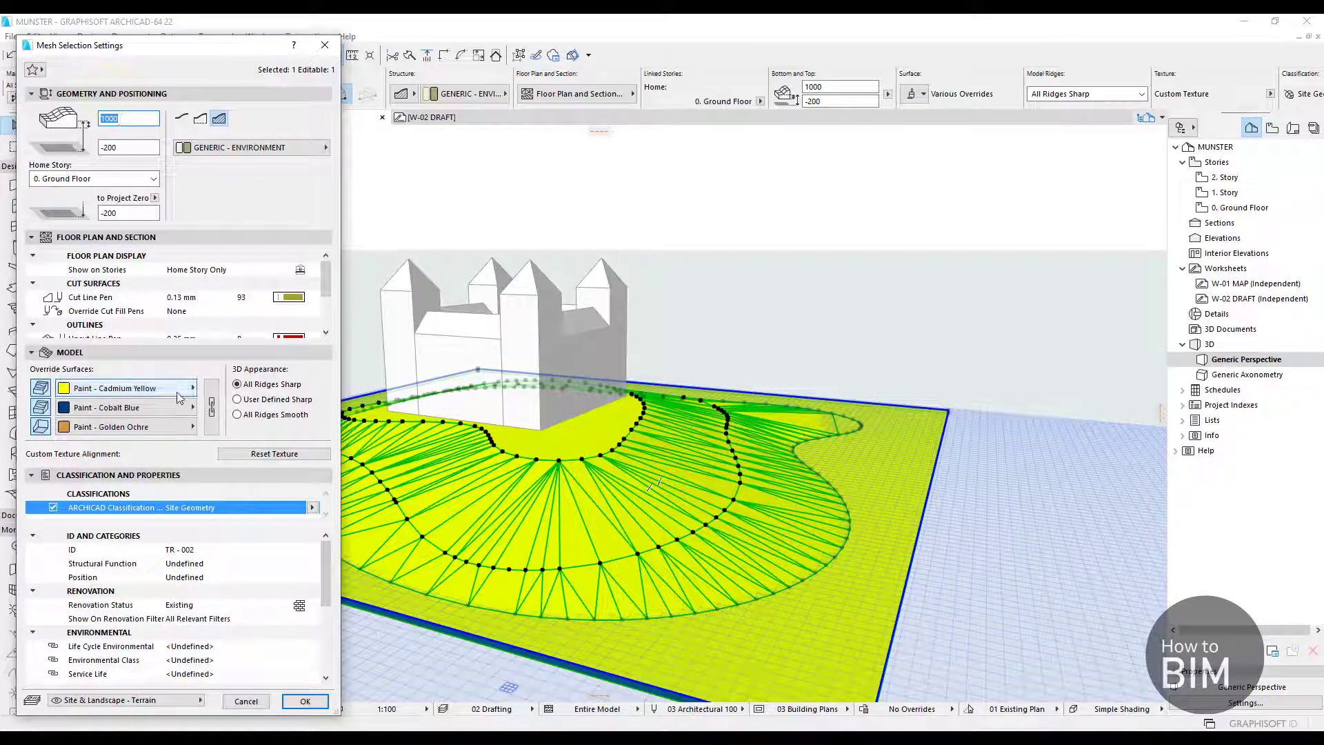
{"action": "left_click", "coordinate": [211, 410]}
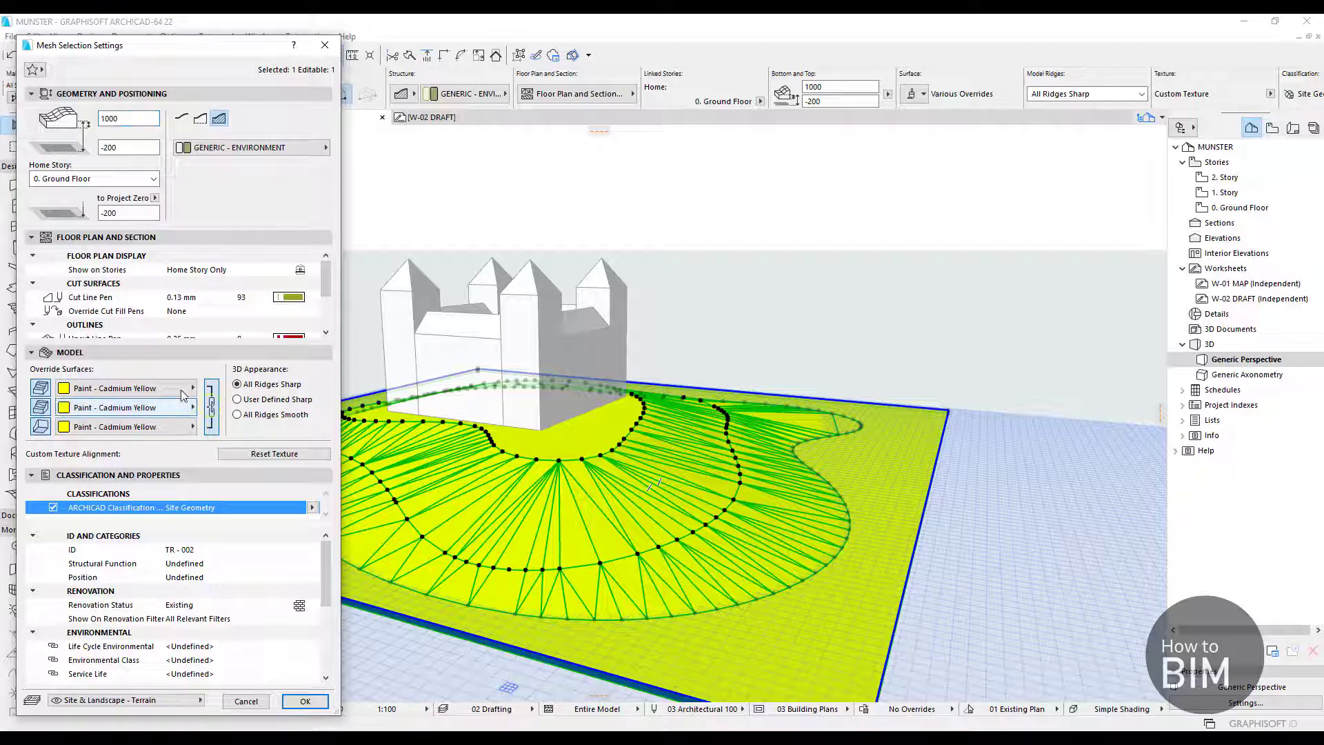
{"action": "left_click", "coordinate": [170, 389]}
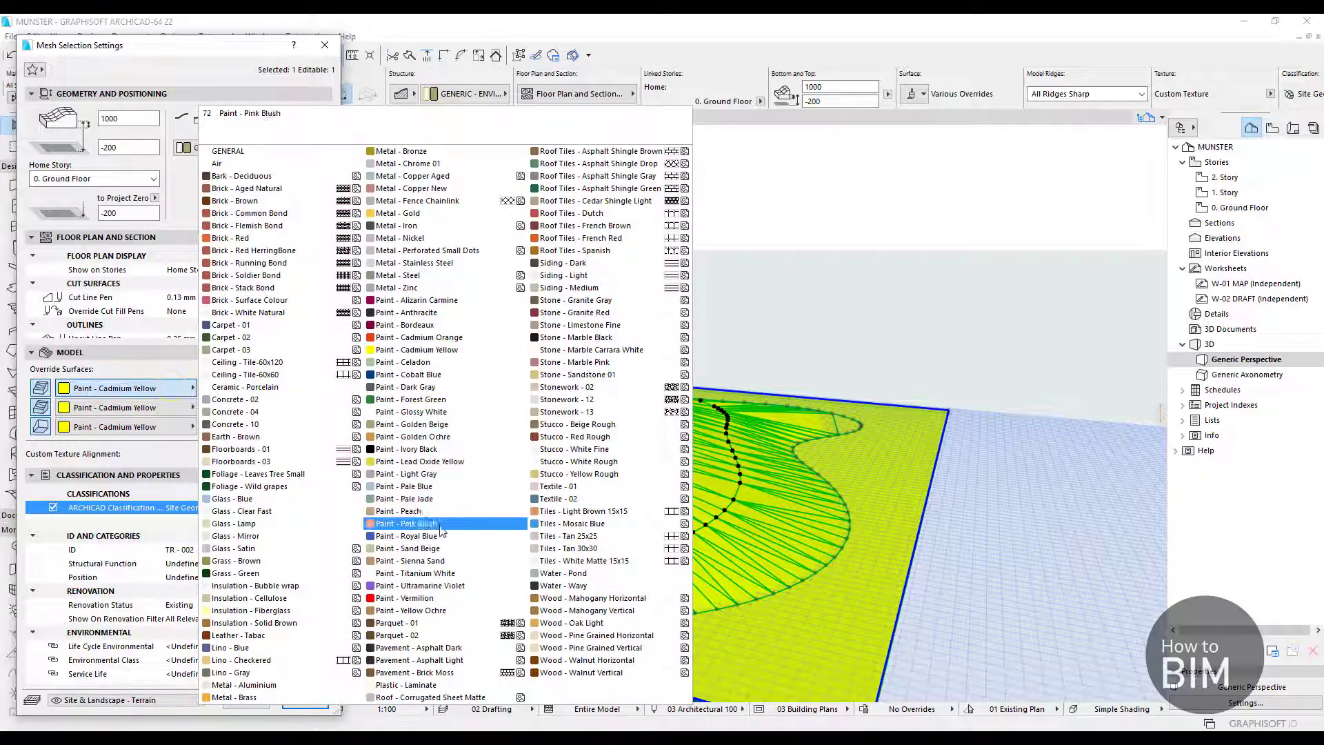
{"action": "left_click", "coordinate": [439, 577]}
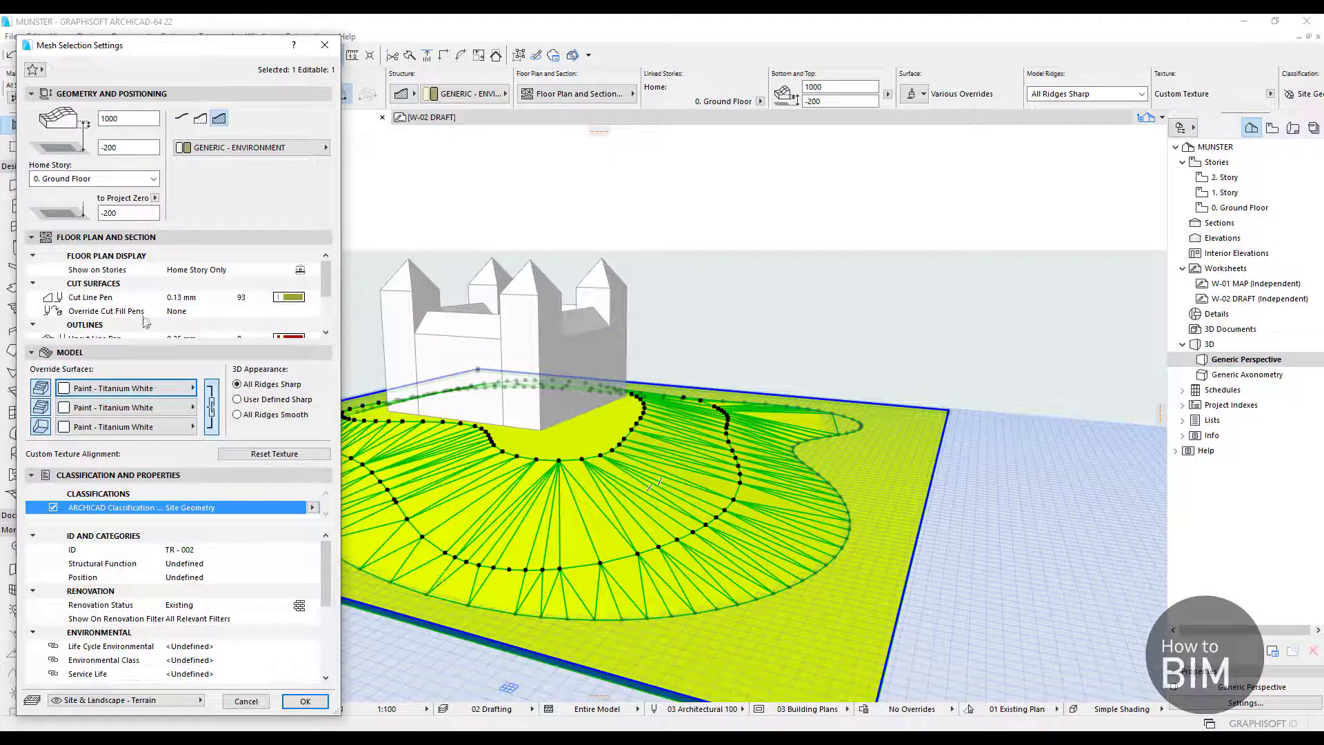
Set the terrain mesh's uncut line pen and ridge pen to 101 and apply the settings
{"action": "scroll", "coordinate": [158, 304], "scroll_direction": "down", "scroll_amount": 3}
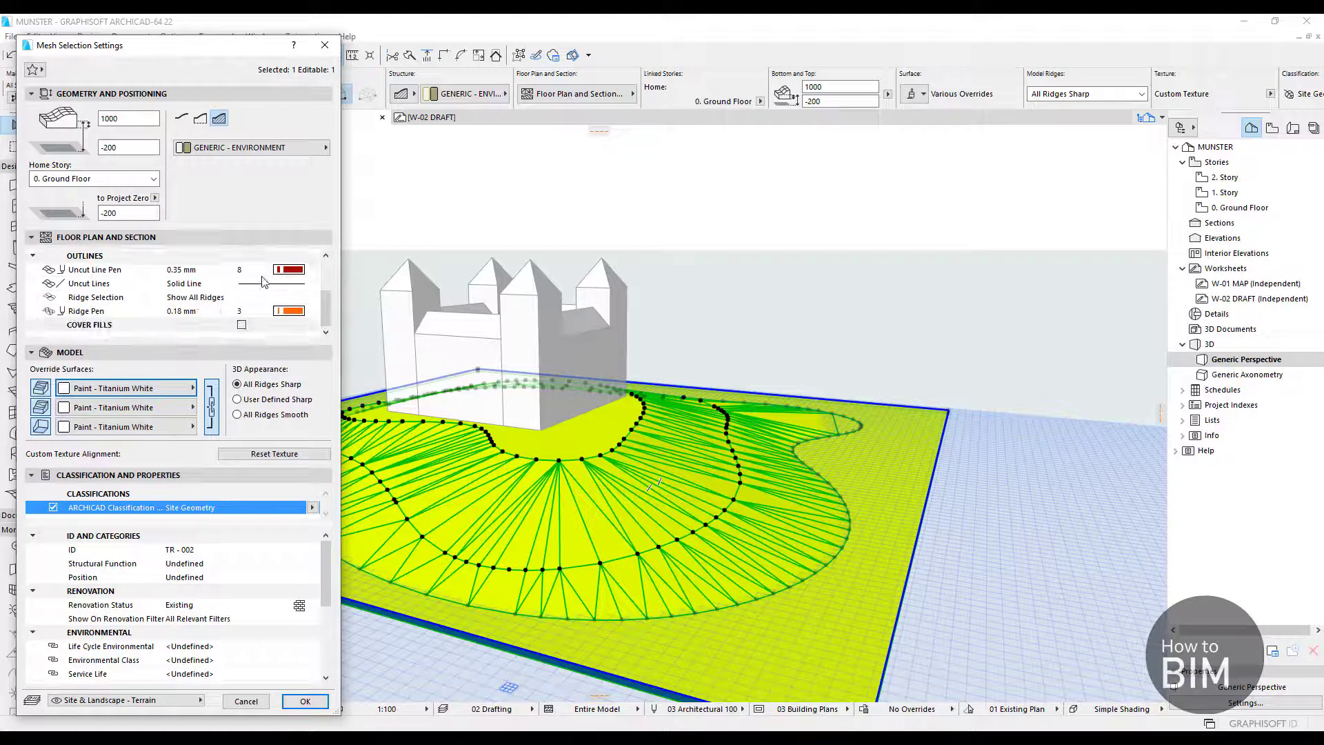
{"action": "left_click", "coordinate": [288, 269]}
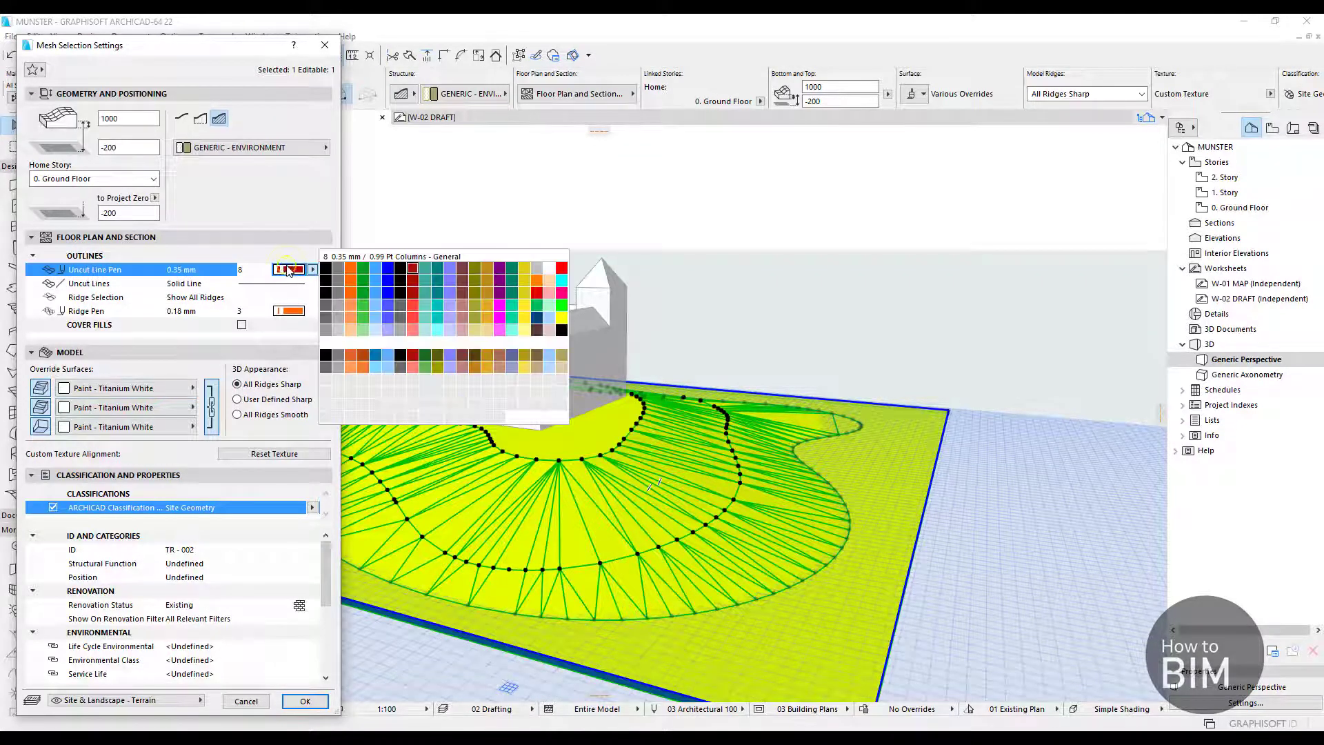
{"action": "left_click", "coordinate": [326, 330]}
{"action": "left_click", "coordinate": [289, 311]}
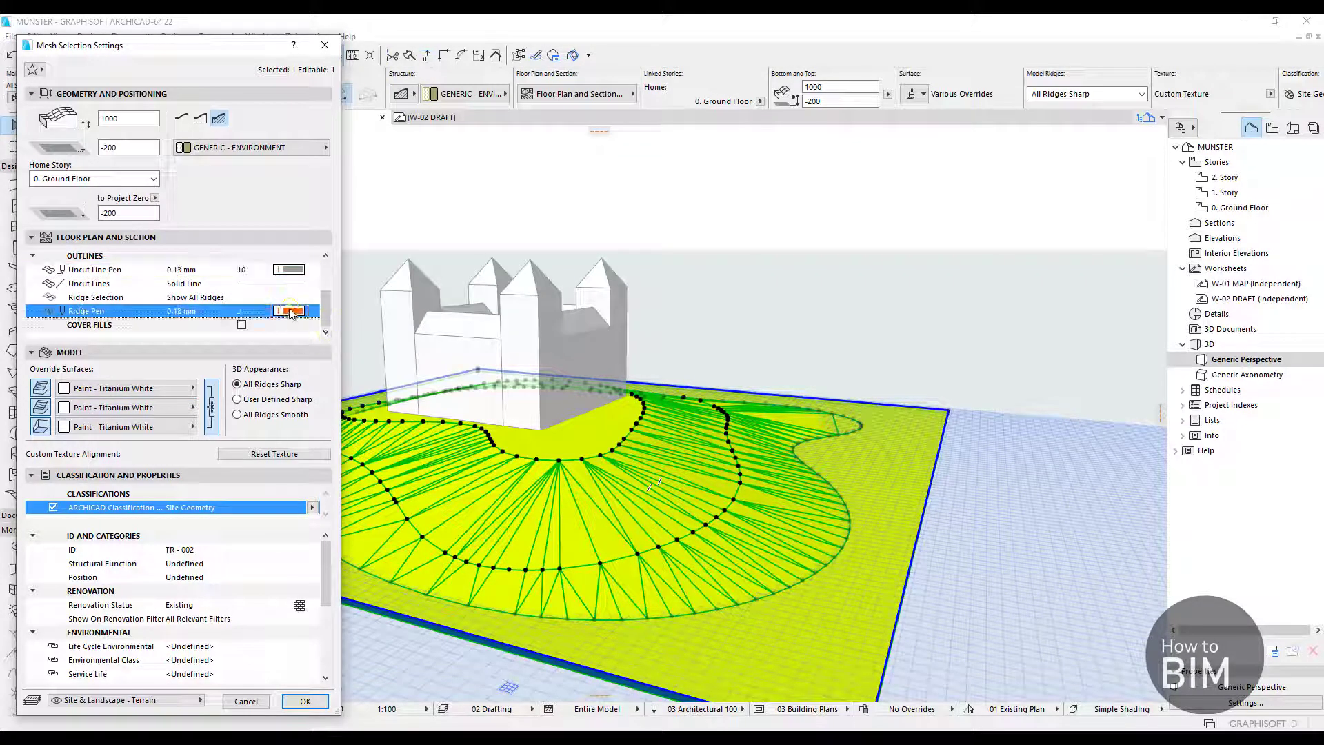
{"action": "left_click", "coordinate": [329, 372]}
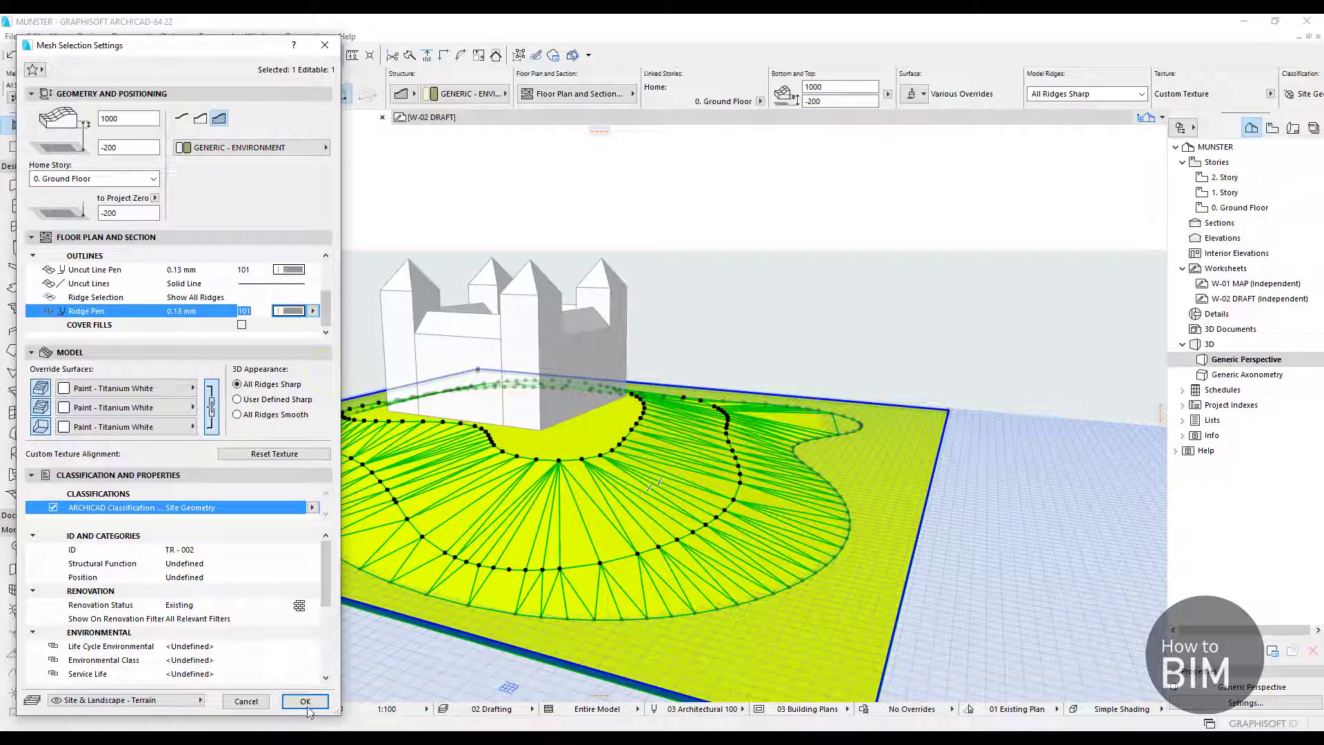
{"action": "left_click", "coordinate": [305, 701]}
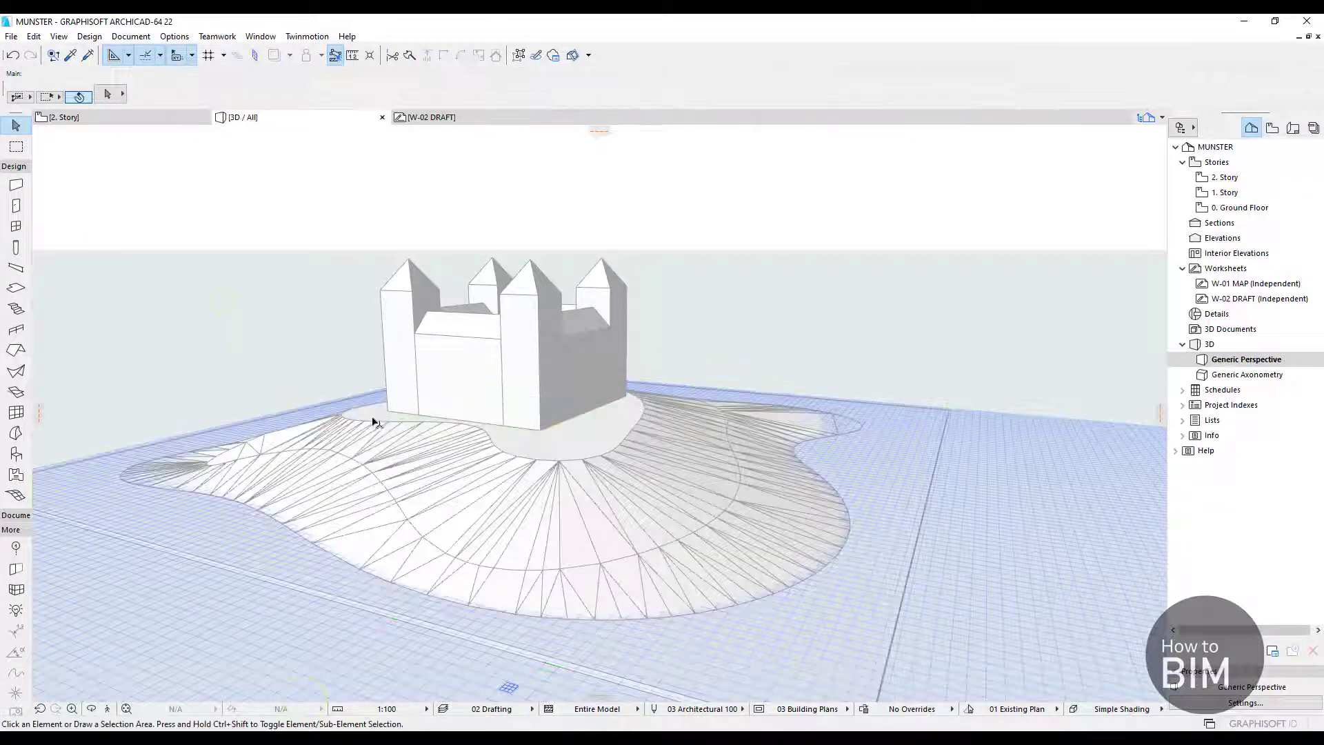
Set the terrain mesh's 3D appearance to All Ridges Smooth and inspect the hill with the castle
{"action": "middle_click_drag", "start_coordinate": [374, 422], "coordinate": [589, 429], "text": "shift"}
{"action": "left_click", "coordinate": [572, 438]}
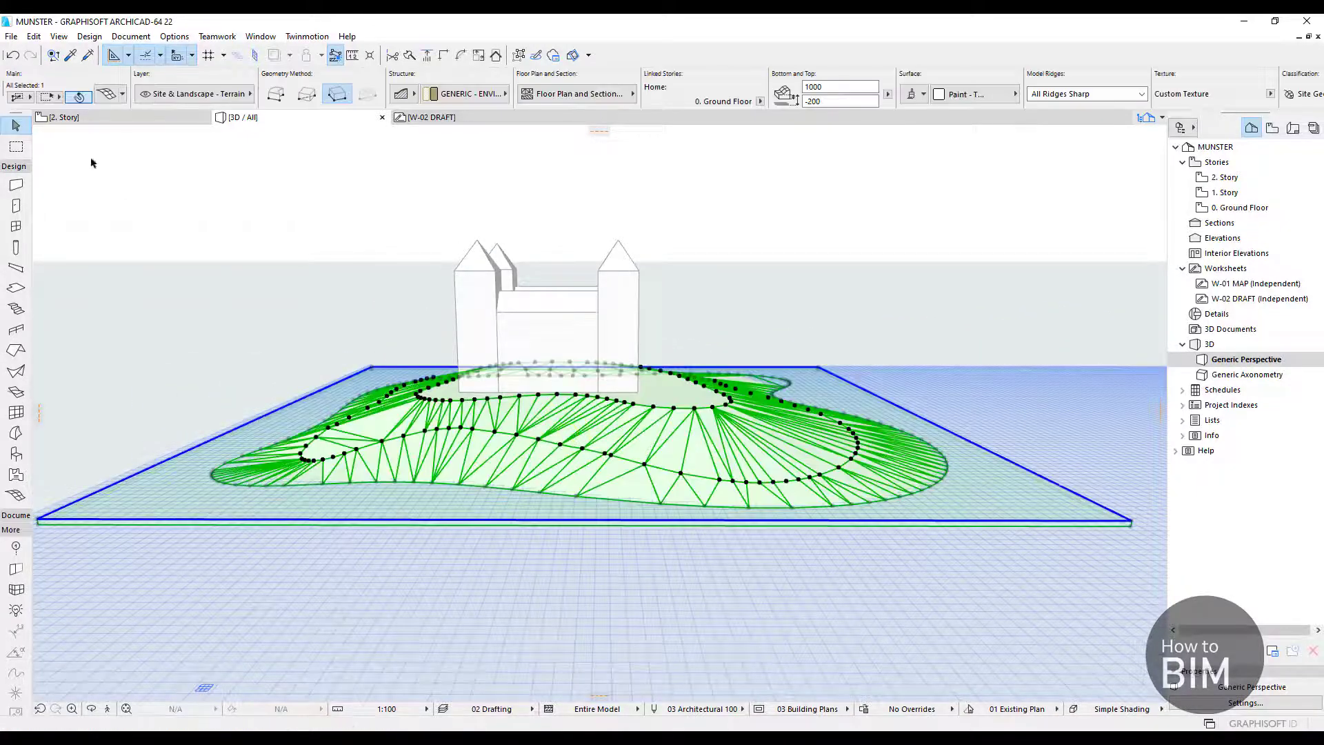
{"action": "left_click", "coordinate": [90, 94]}
{"action": "left_click", "coordinate": [238, 414]}
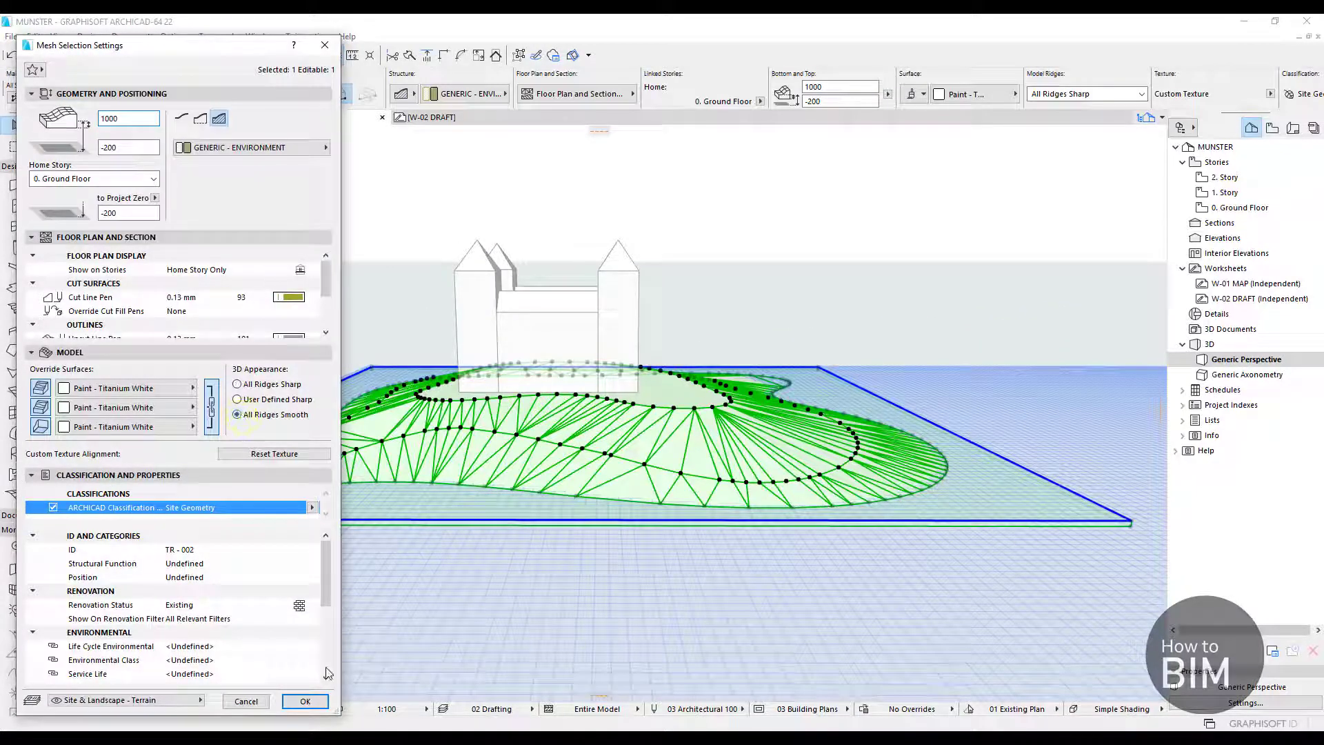
{"action": "left_click", "coordinate": [305, 701]}
{"action": "middle_click_drag", "start_coordinate": [358, 363], "coordinate": [374, 410], "text": "shift"}
{"action": "scroll", "coordinate": [497, 418], "scroll_direction": "up", "scroll_amount": 5}
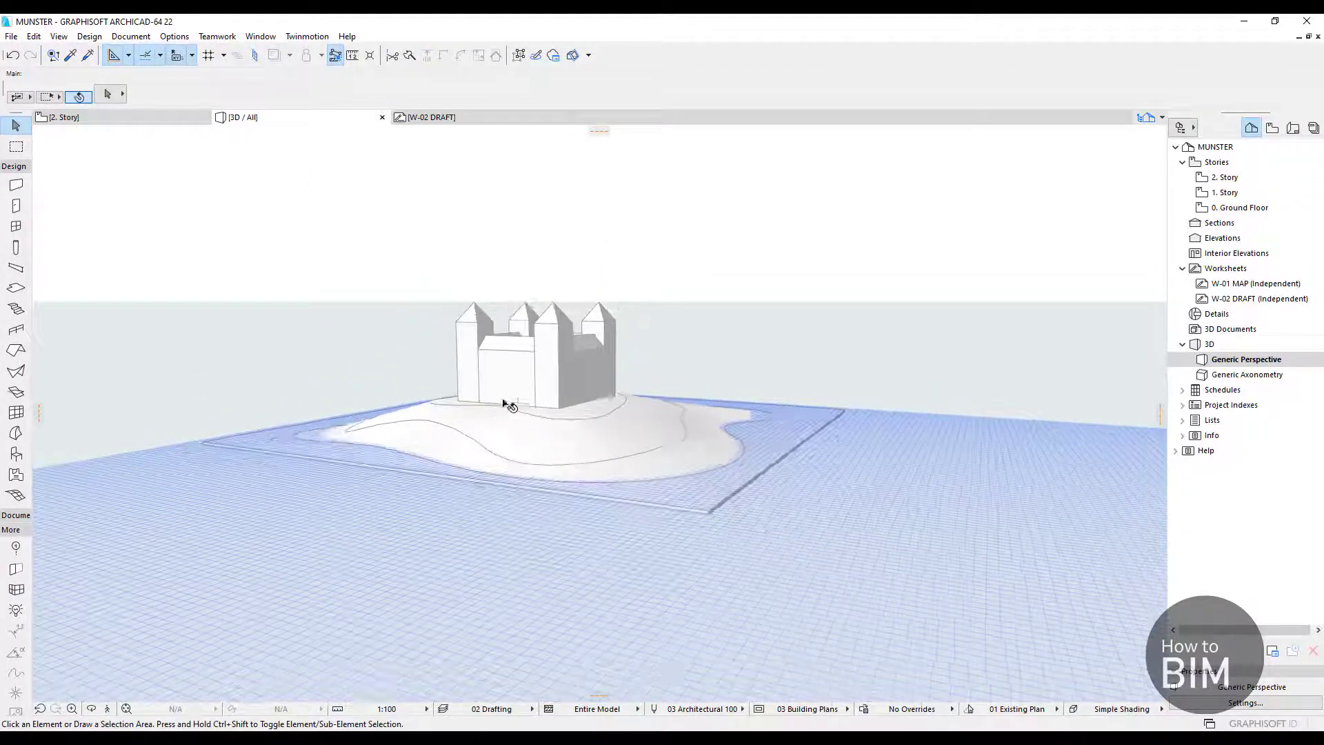
{"action": "middle_click_drag", "start_coordinate": [622, 461], "coordinate": [635, 304], "text": "shift"}
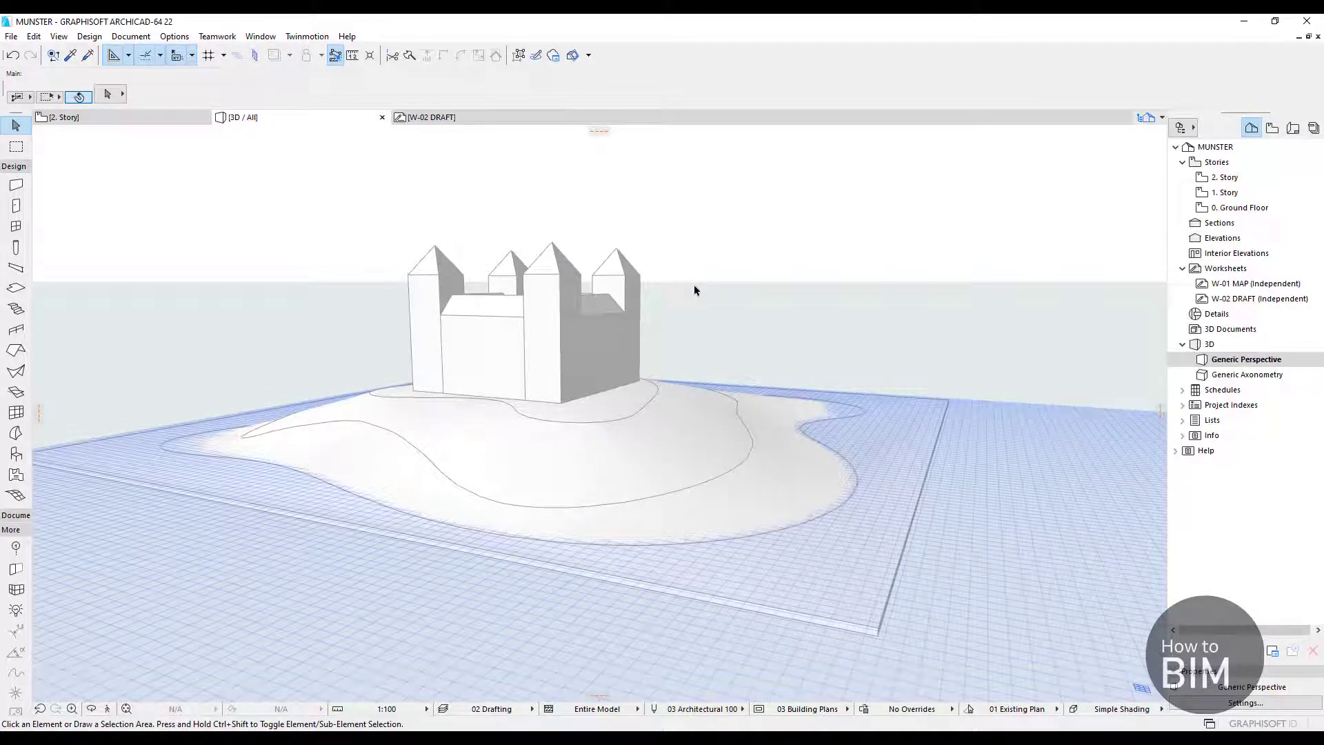